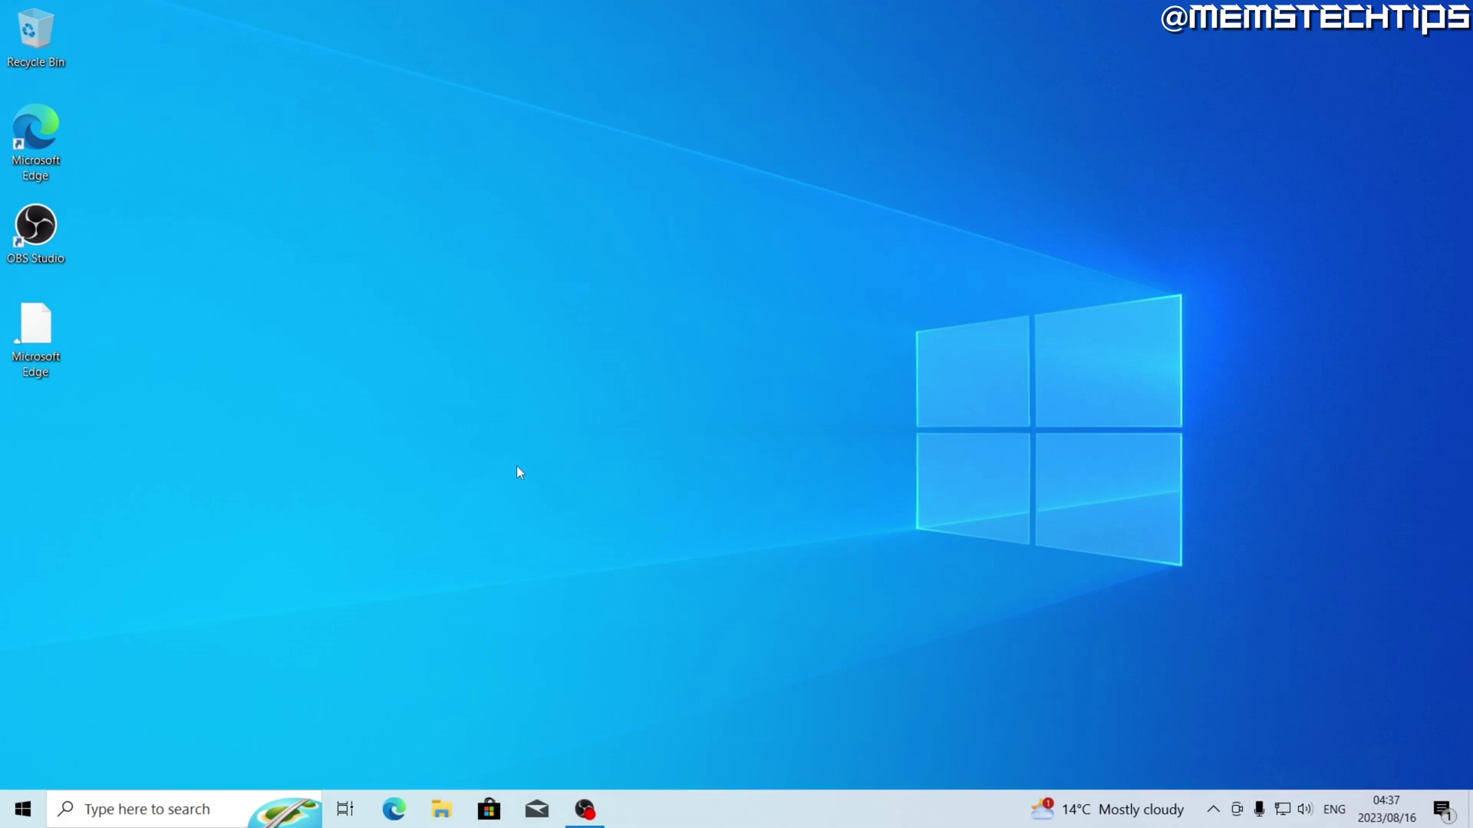
Search Windows for "restore" and open the Create a restore point settings.
{"action": "left_click", "coordinate": [173, 819]}
{"action": "type", "text": "restor"}
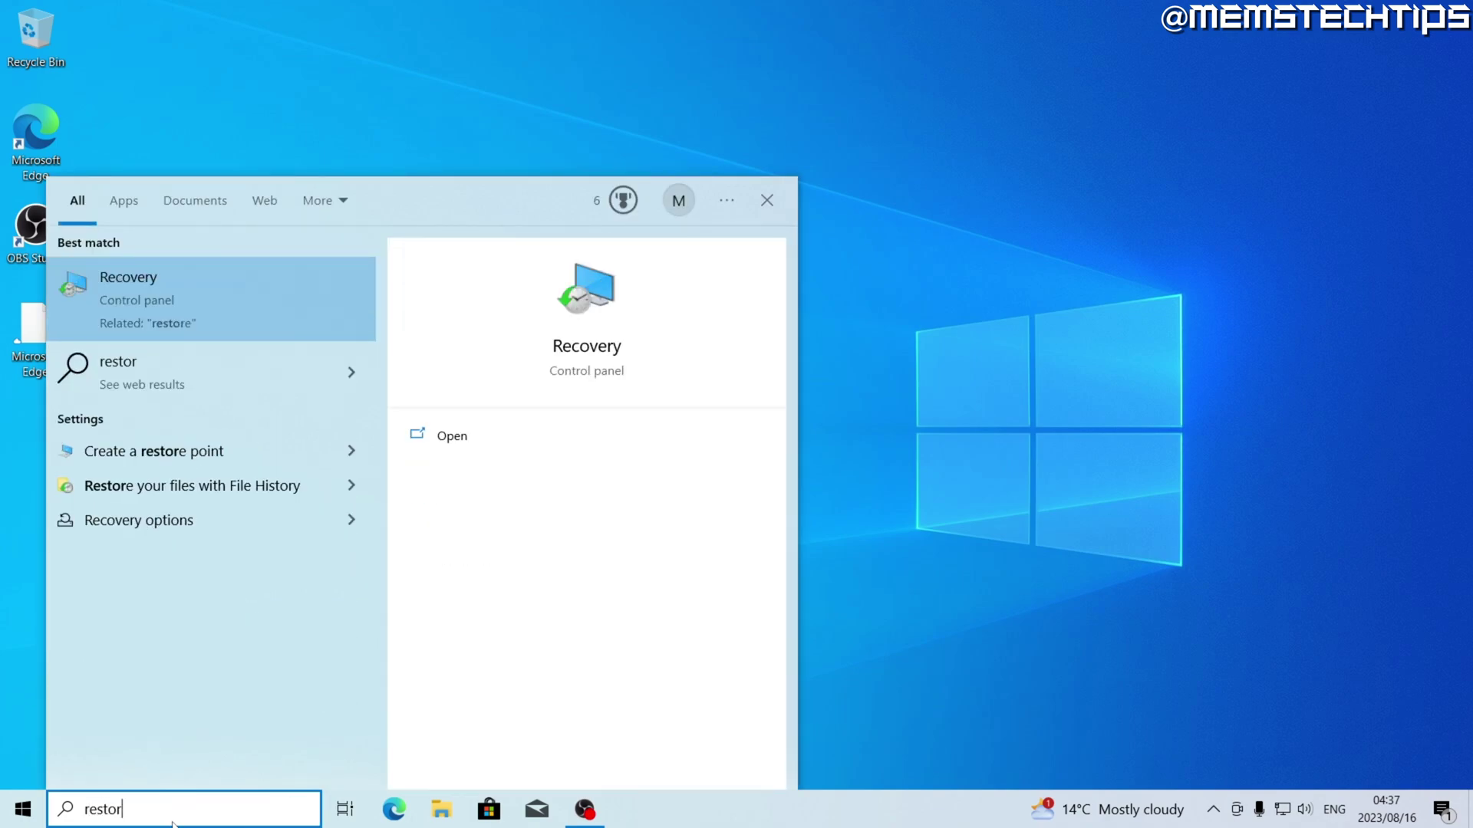
{"action": "type", "text": "e"}
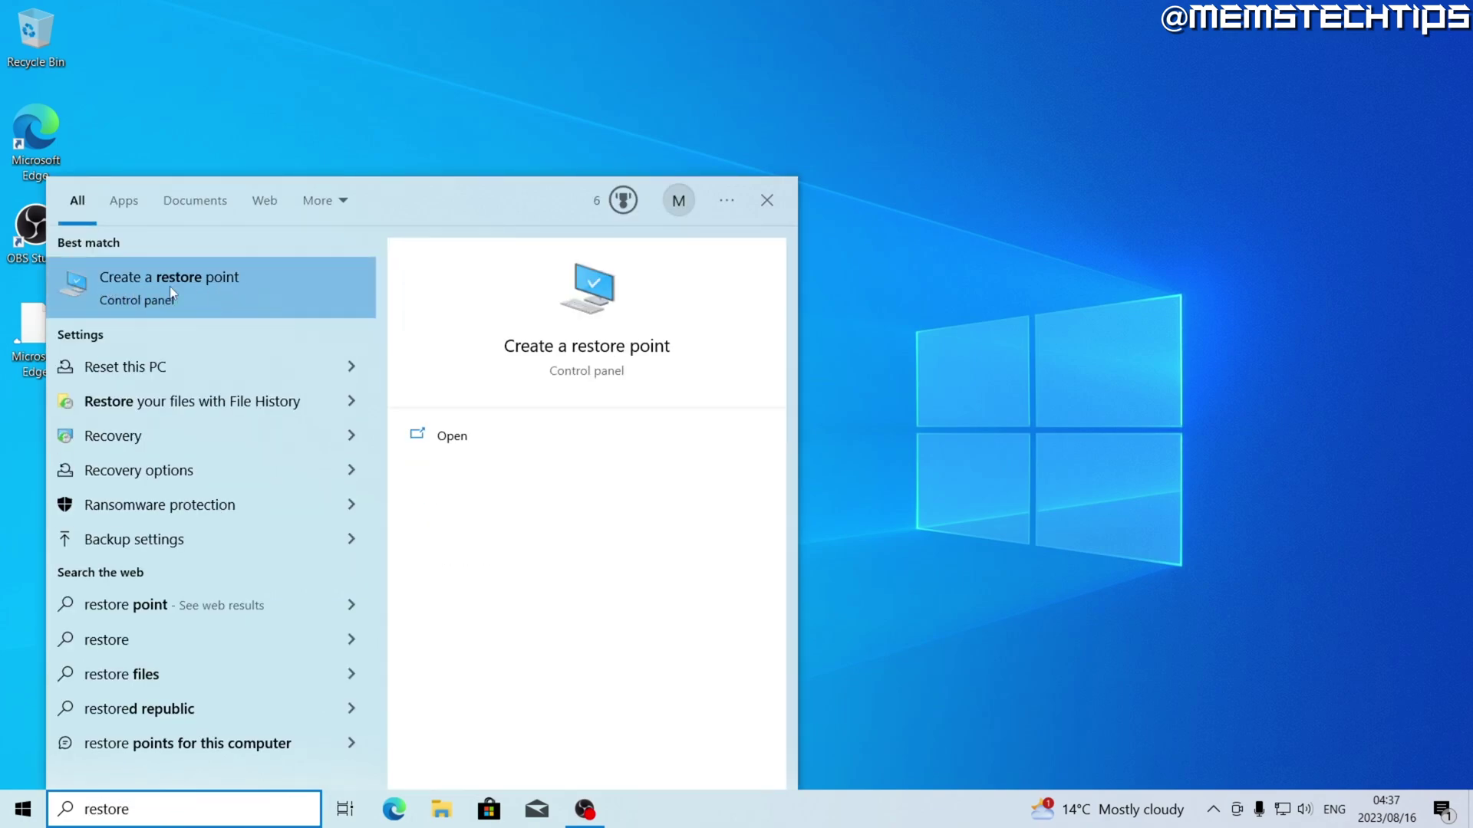
{"action": "left_click", "coordinate": [227, 298]}
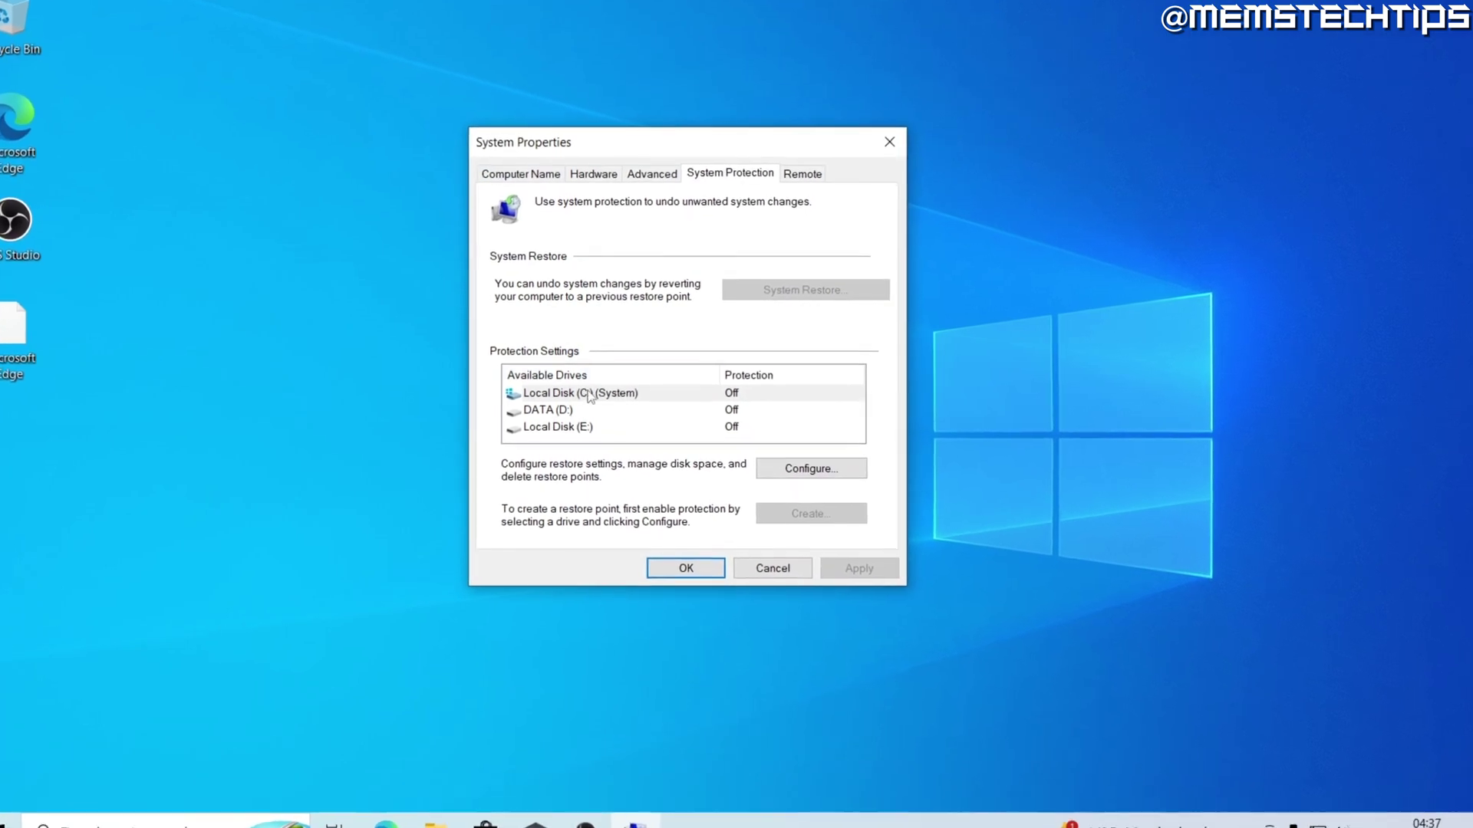
Turn on system protection for Local Disk (C:) with a maximum disk space usage of 5% (5,59 GB).
{"action": "left_click", "coordinate": [565, 395]}
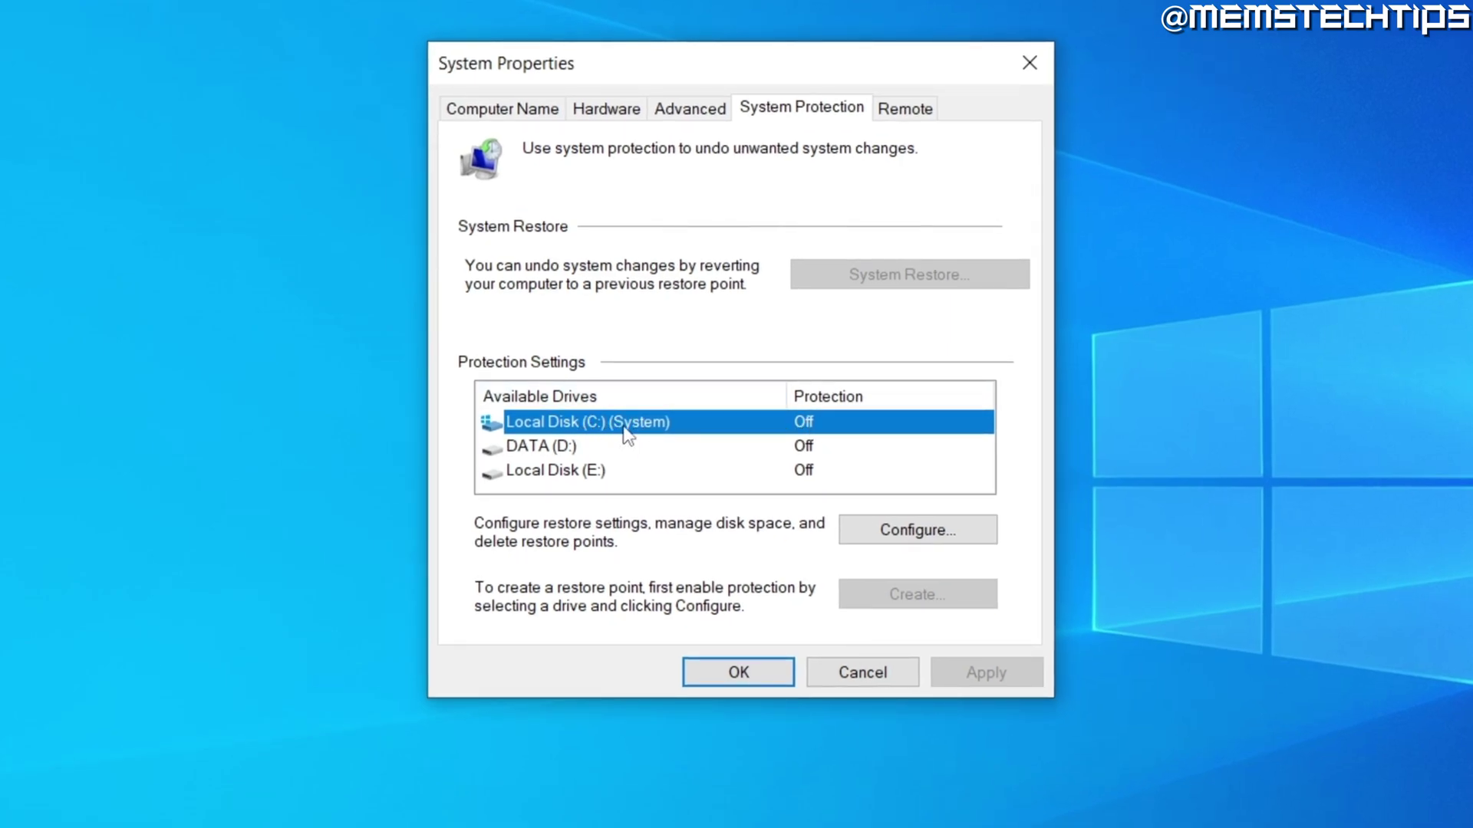
{"action": "left_click", "coordinate": [919, 537]}
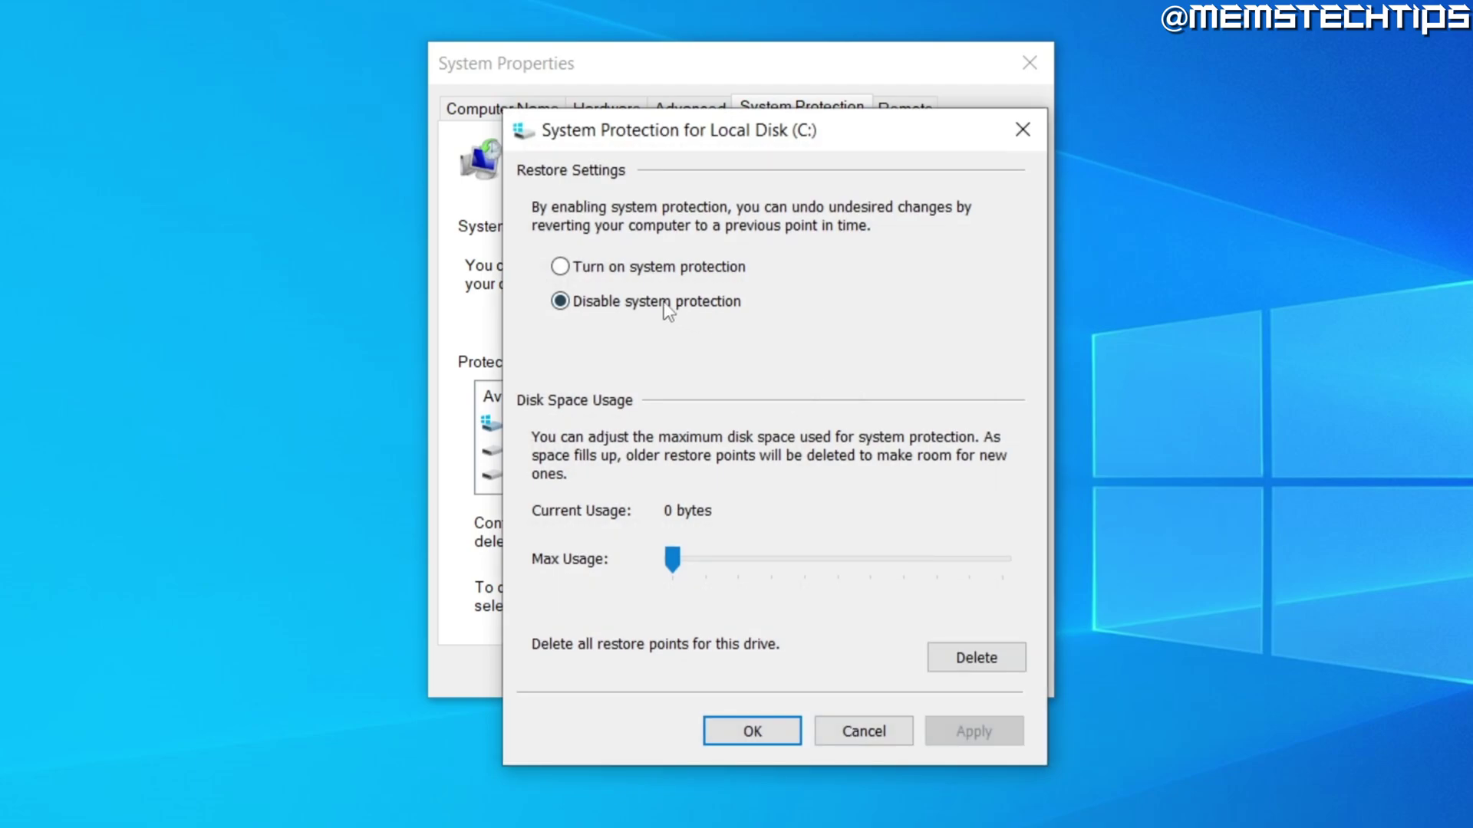
{"action": "left_click", "coordinate": [572, 262]}
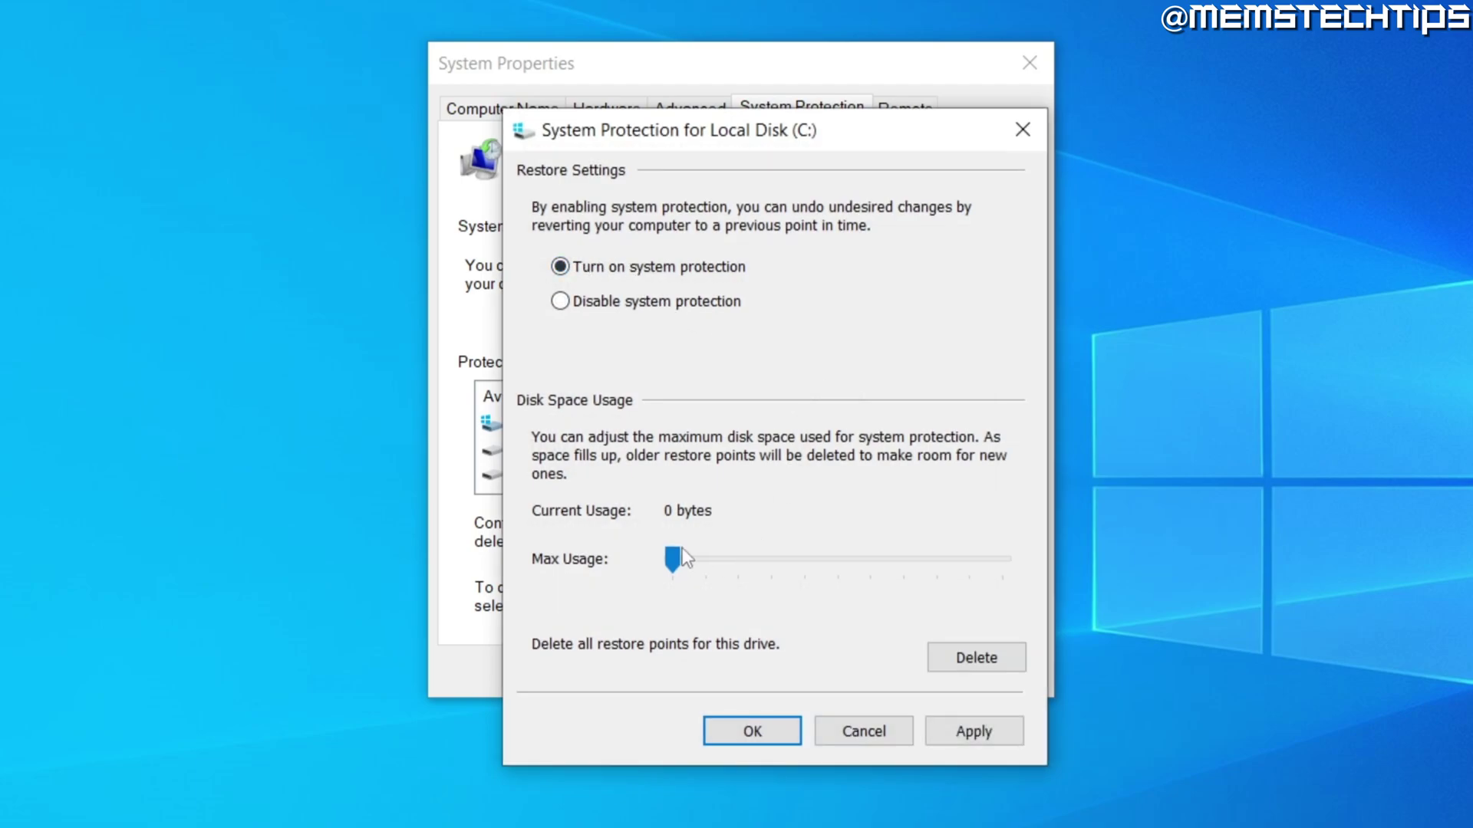
{"action": "left_click_drag", "start_coordinate": [675, 559], "coordinate": [687, 559]}
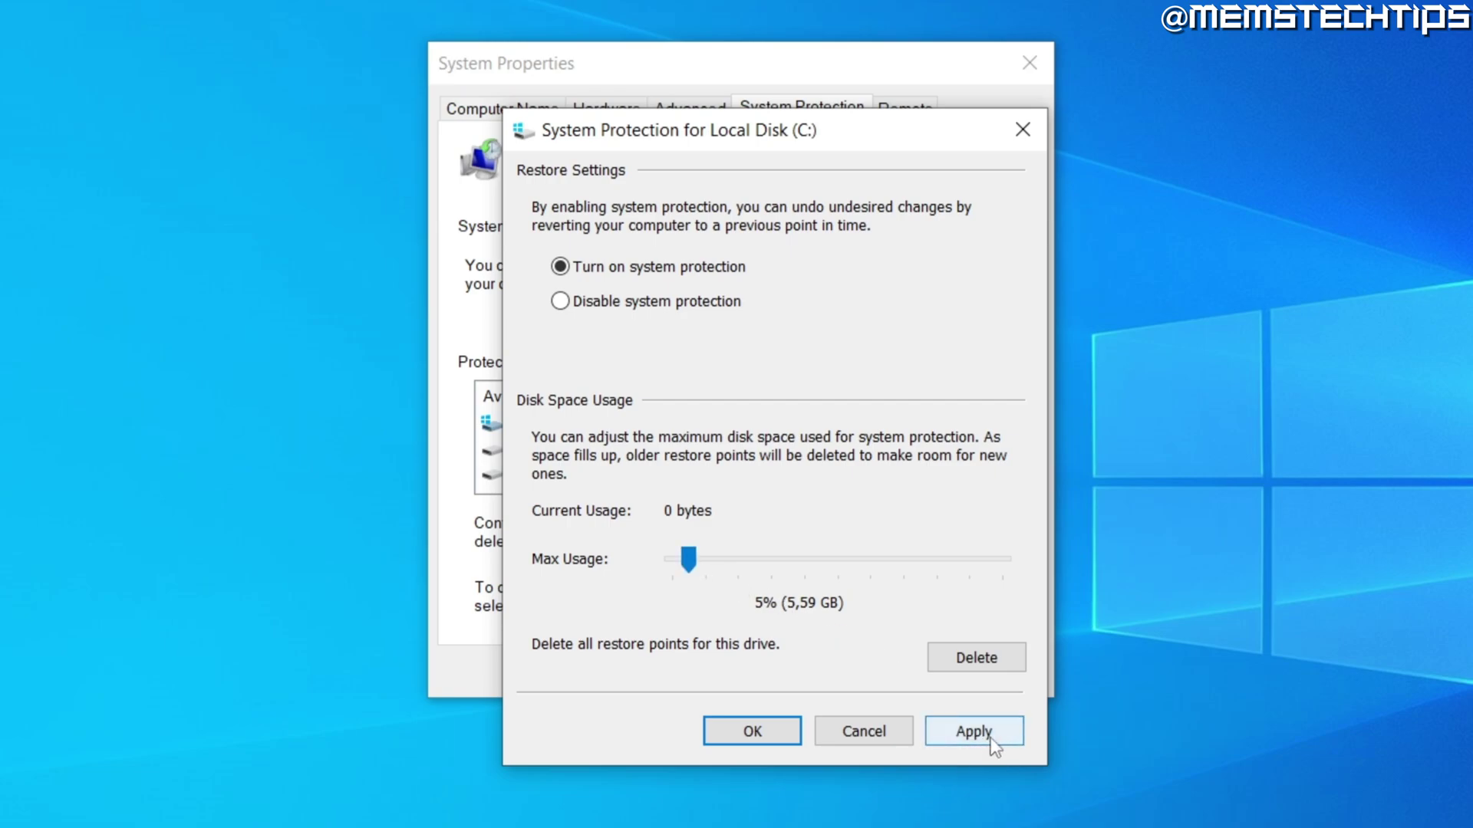
{"action": "left_click", "coordinate": [785, 735]}
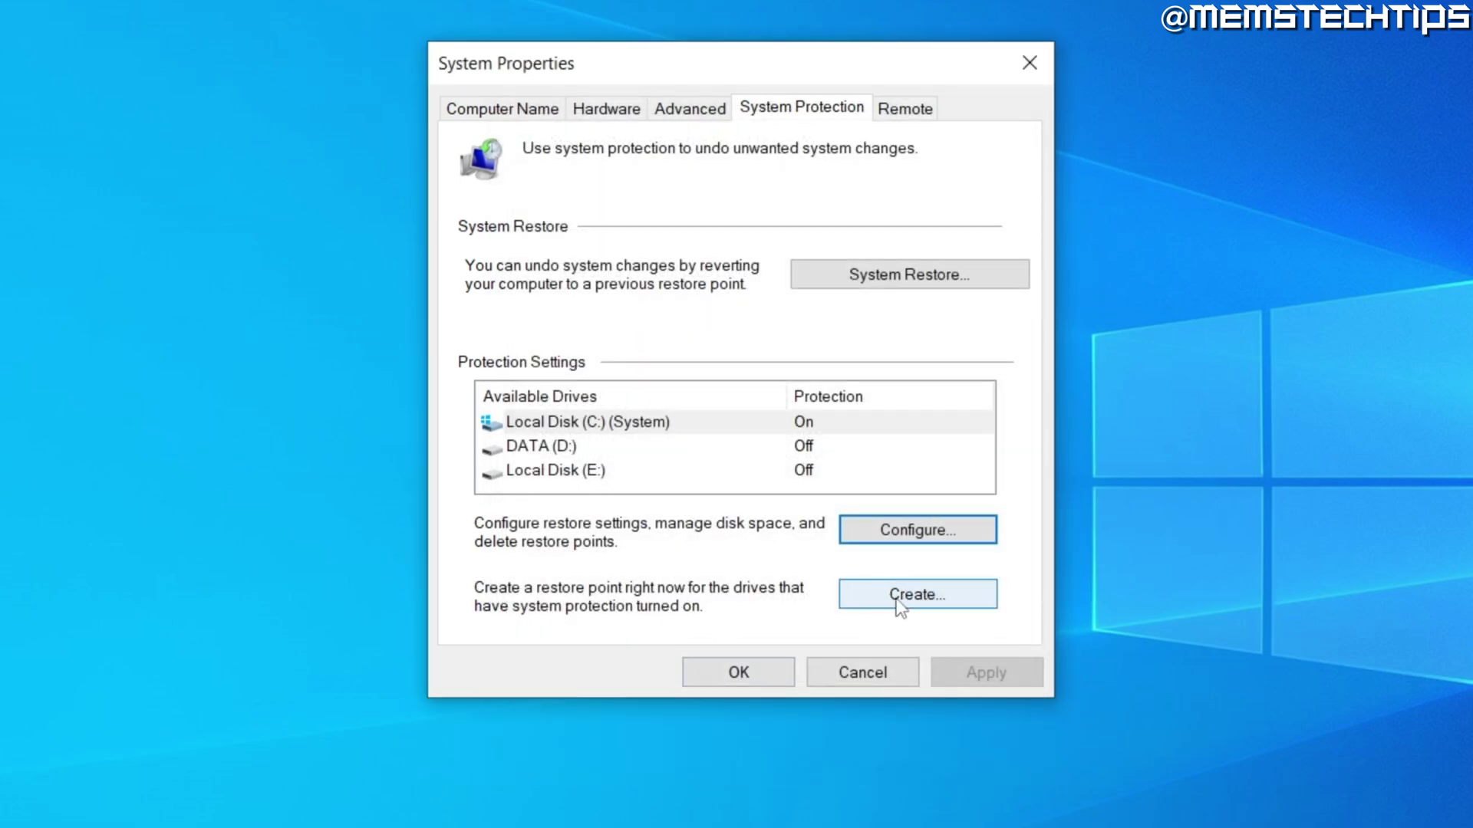
Create a restore point described as "before gaming tweaks" and close System Properties.
{"action": "left_click", "coordinate": [935, 612]}
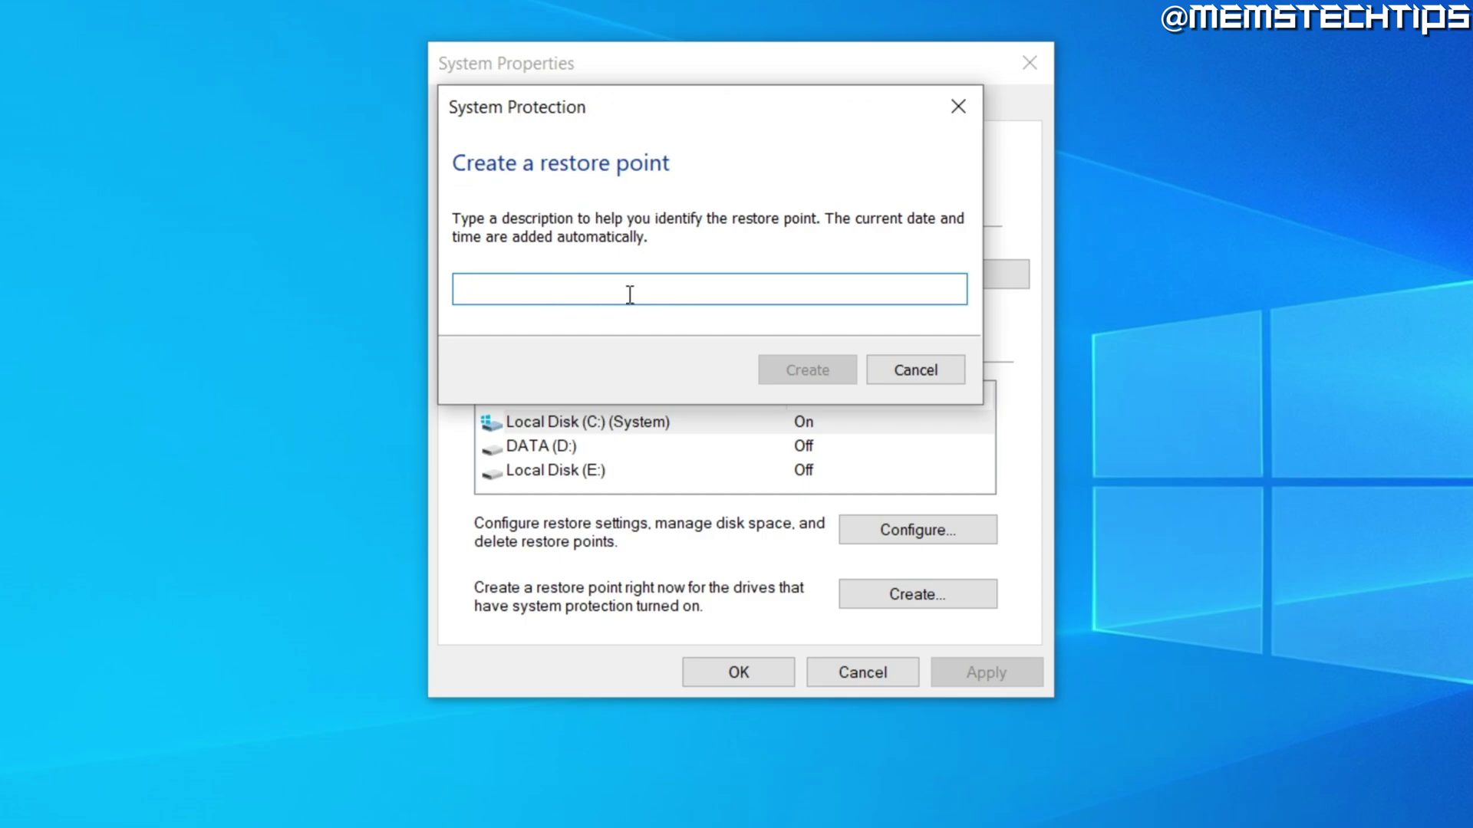
{"action": "type", "text": "before gaming tweaks"}
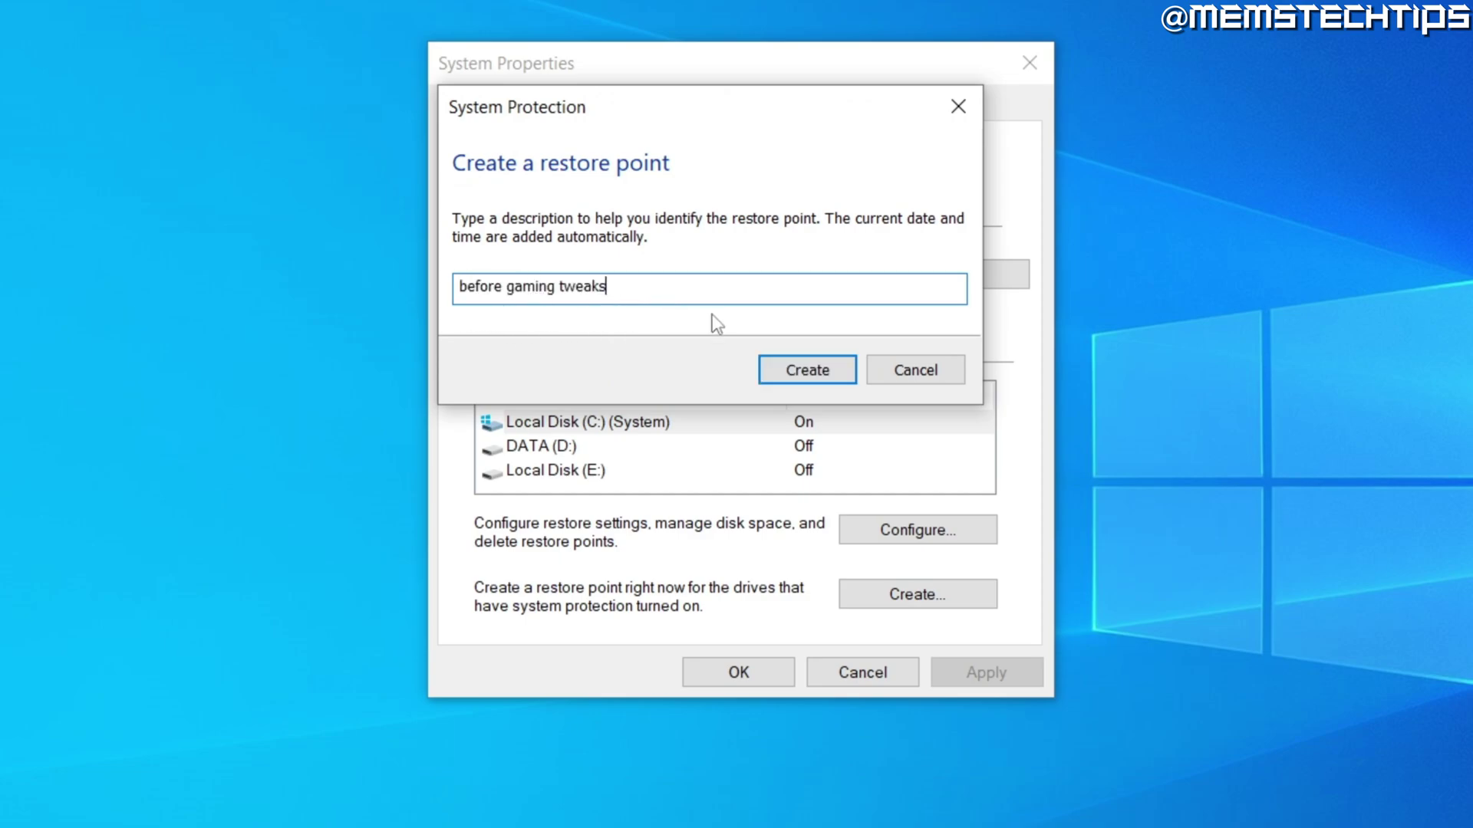
{"action": "left_click", "coordinate": [825, 379]}
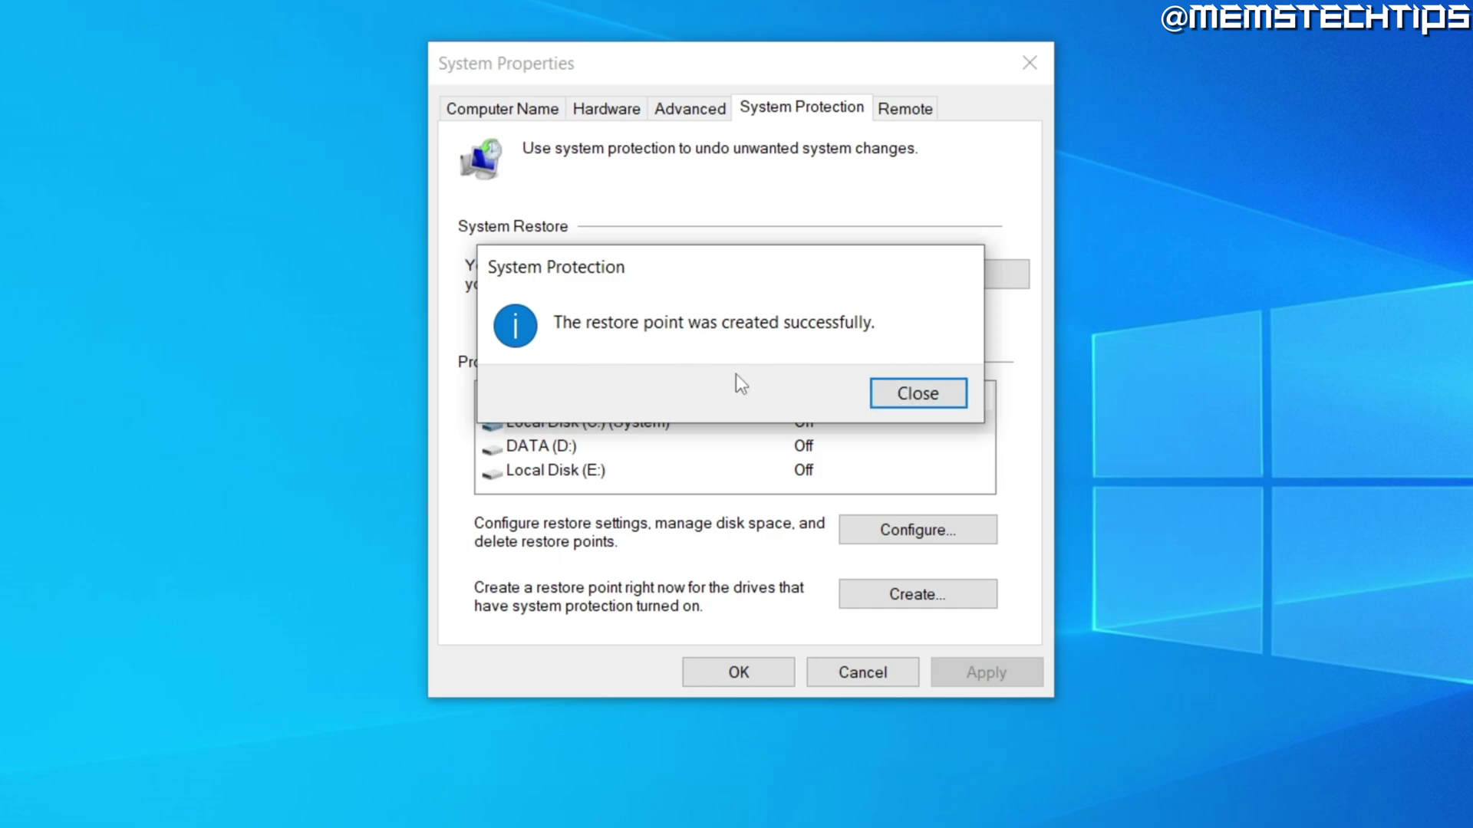
{"action": "left_click", "coordinate": [932, 400]}
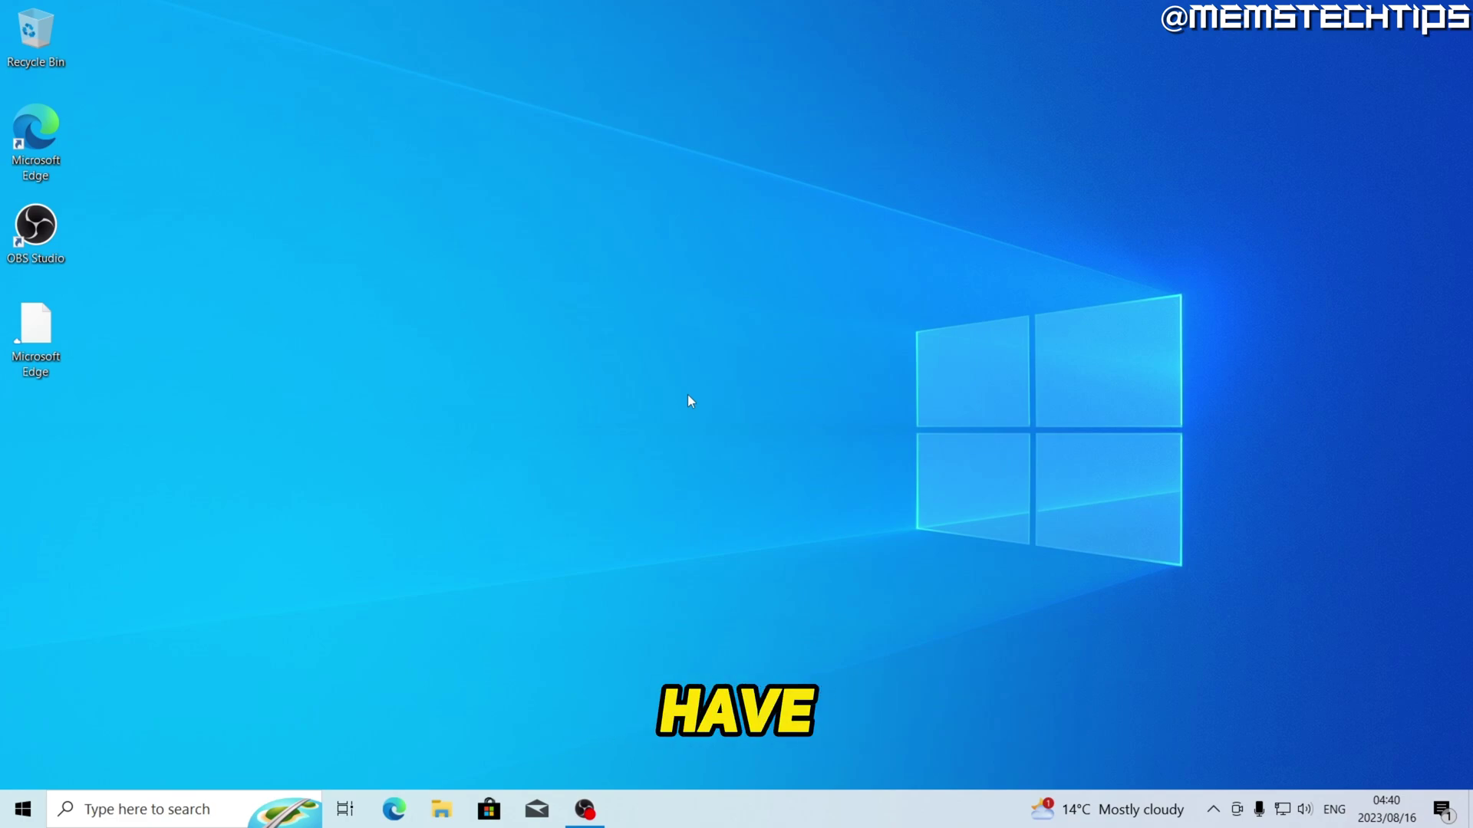
In the advanced display settings, set Display 1's refresh rate to 144,001 Hz and keep the change.
{"action": "right_click", "coordinate": [610, 259]}
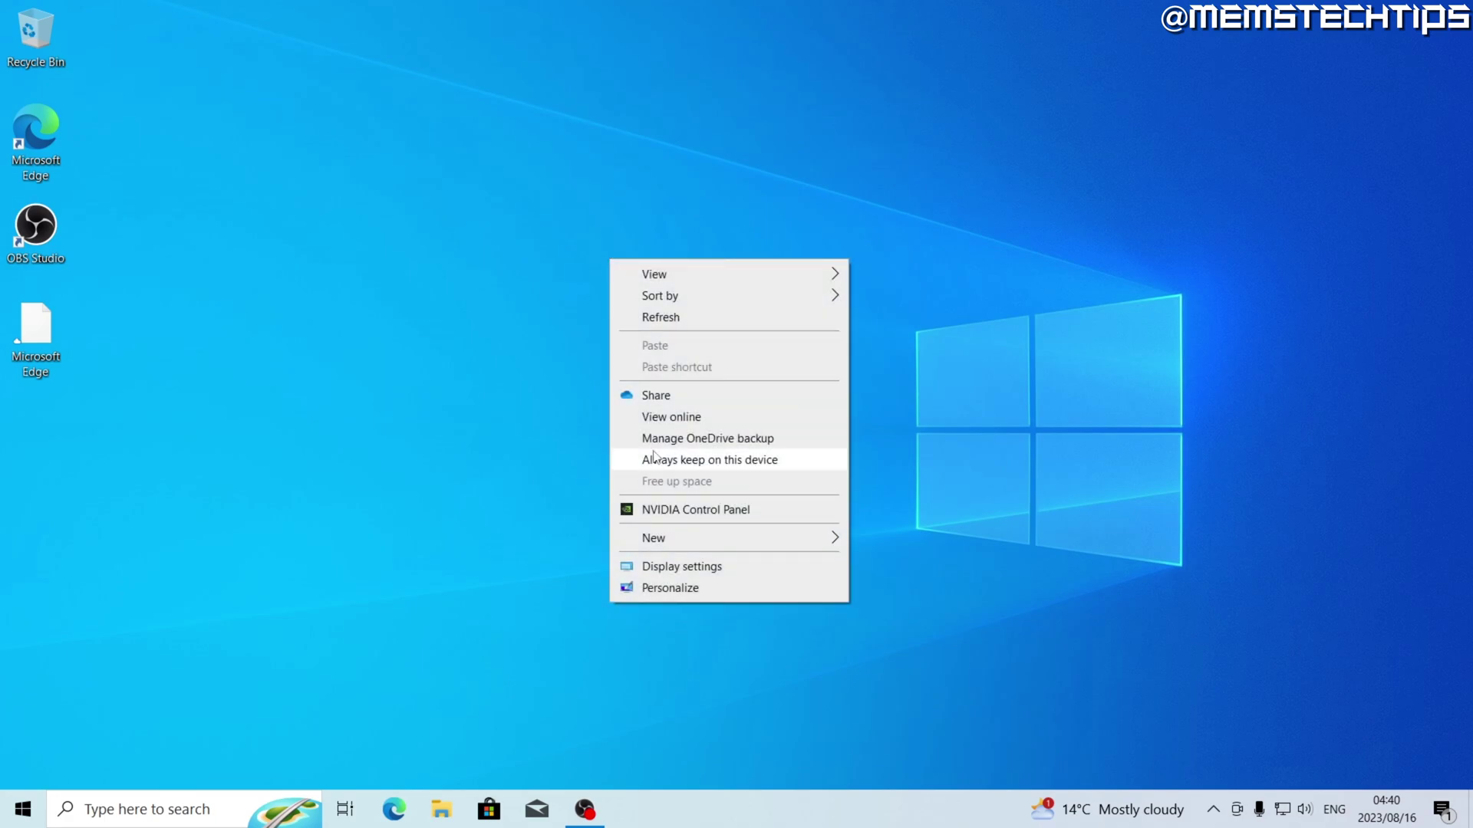
{"action": "left_click", "coordinate": [699, 572]}
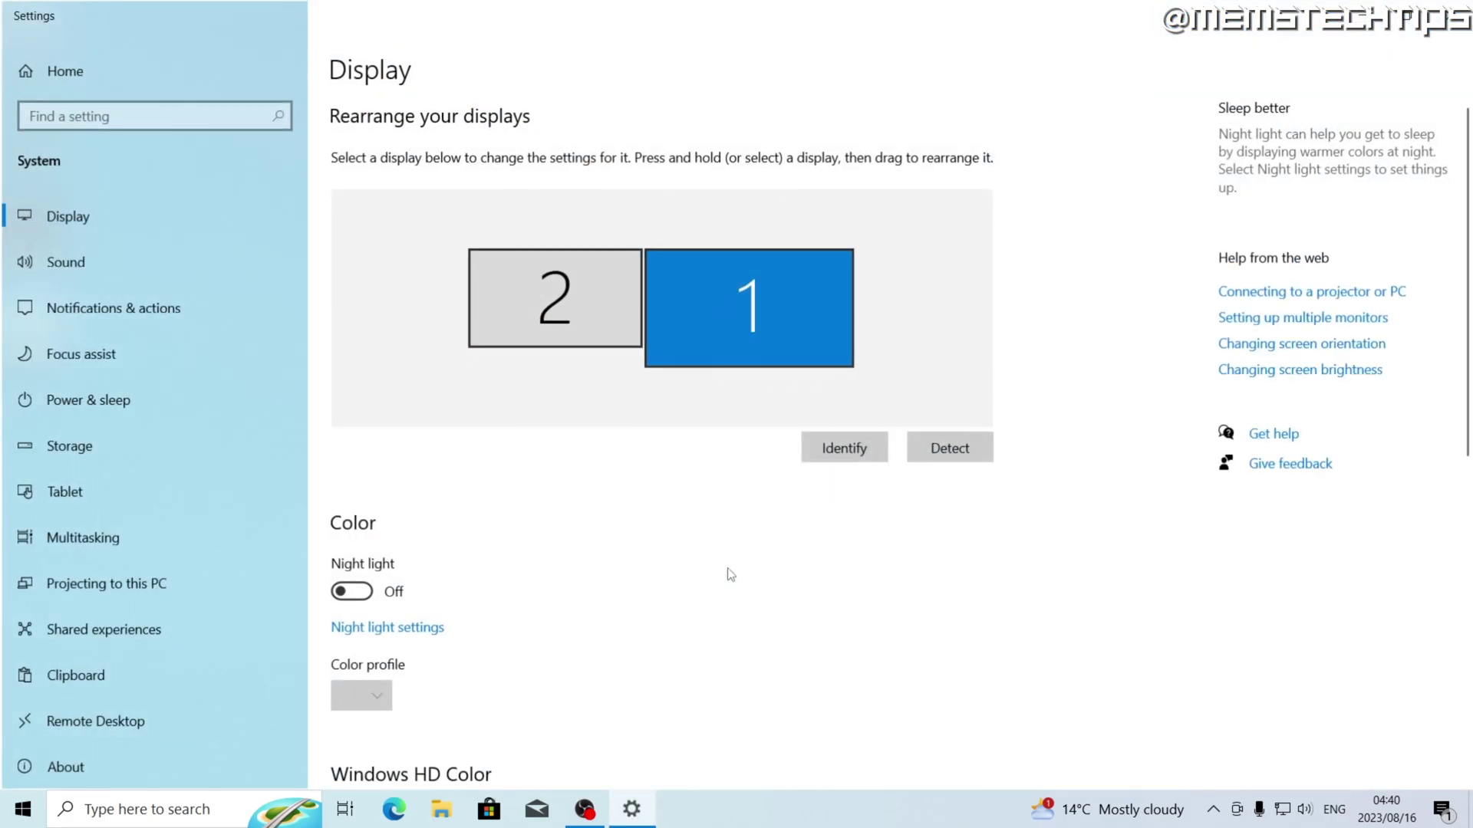
{"action": "scroll", "coordinate": [763, 326], "scroll_direction": "down", "scroll_amount": 8}
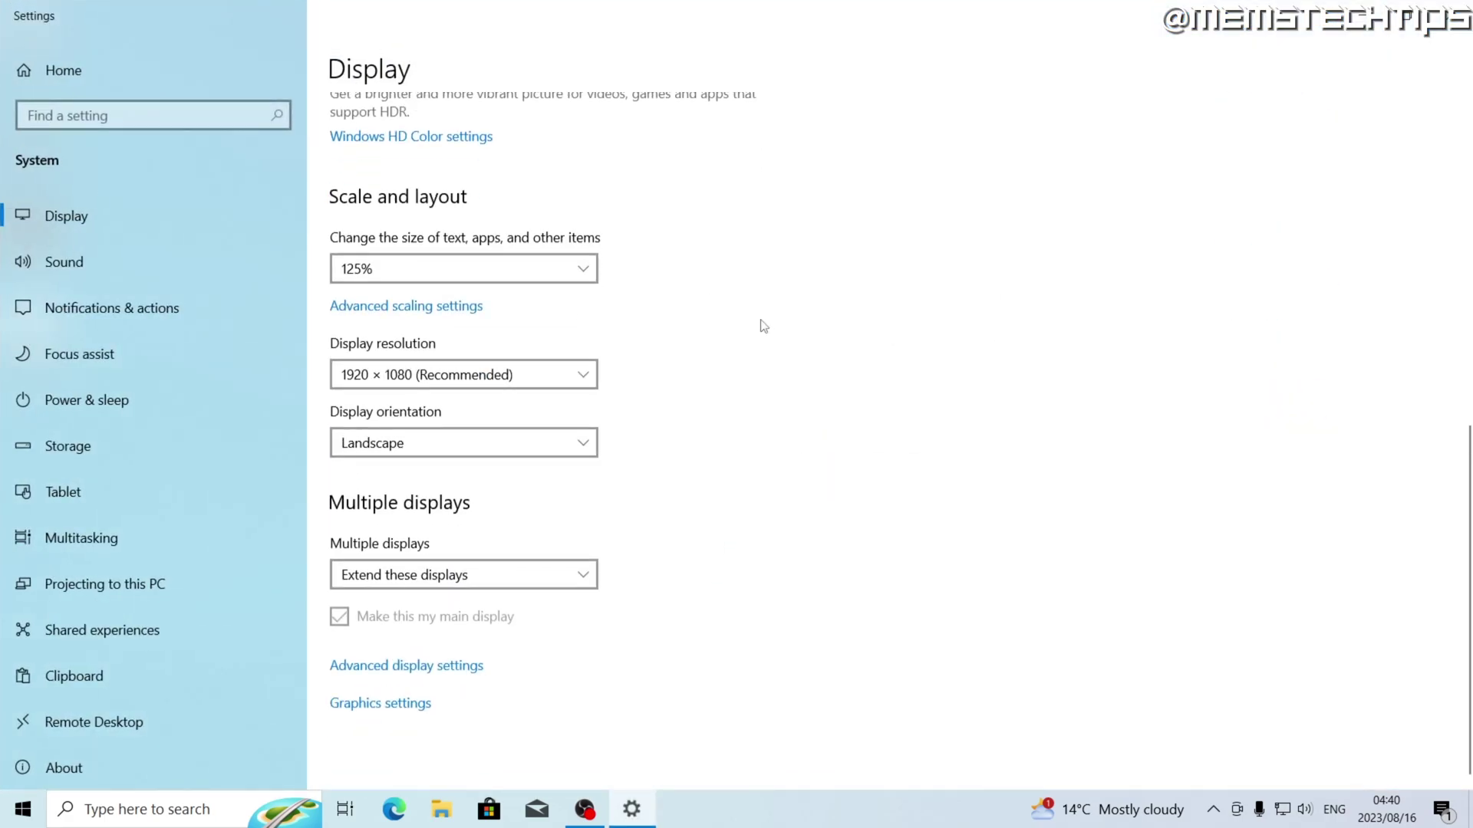
{"action": "left_click", "coordinate": [455, 671]}
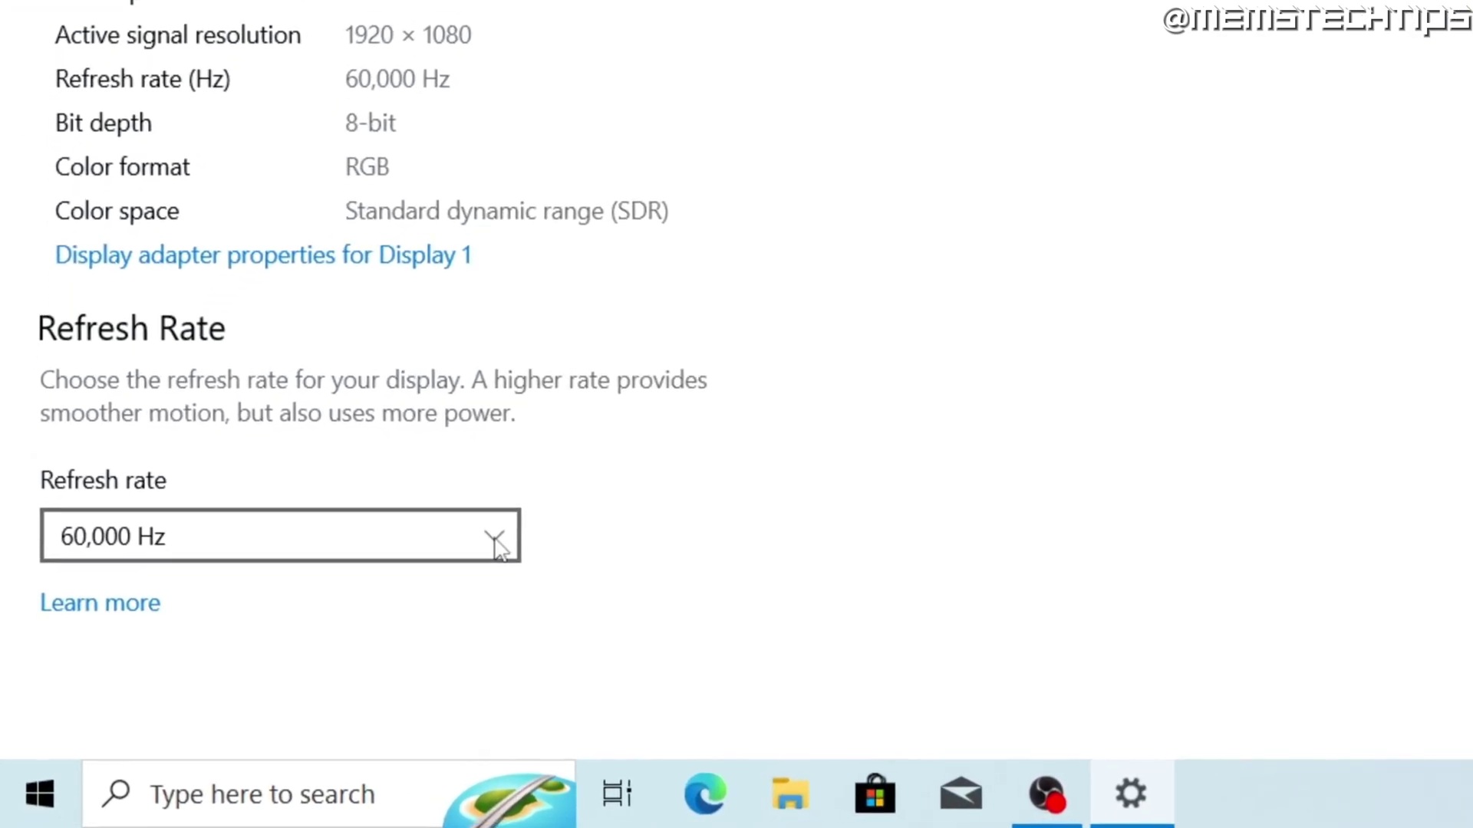
{"action": "left_click", "coordinate": [497, 546]}
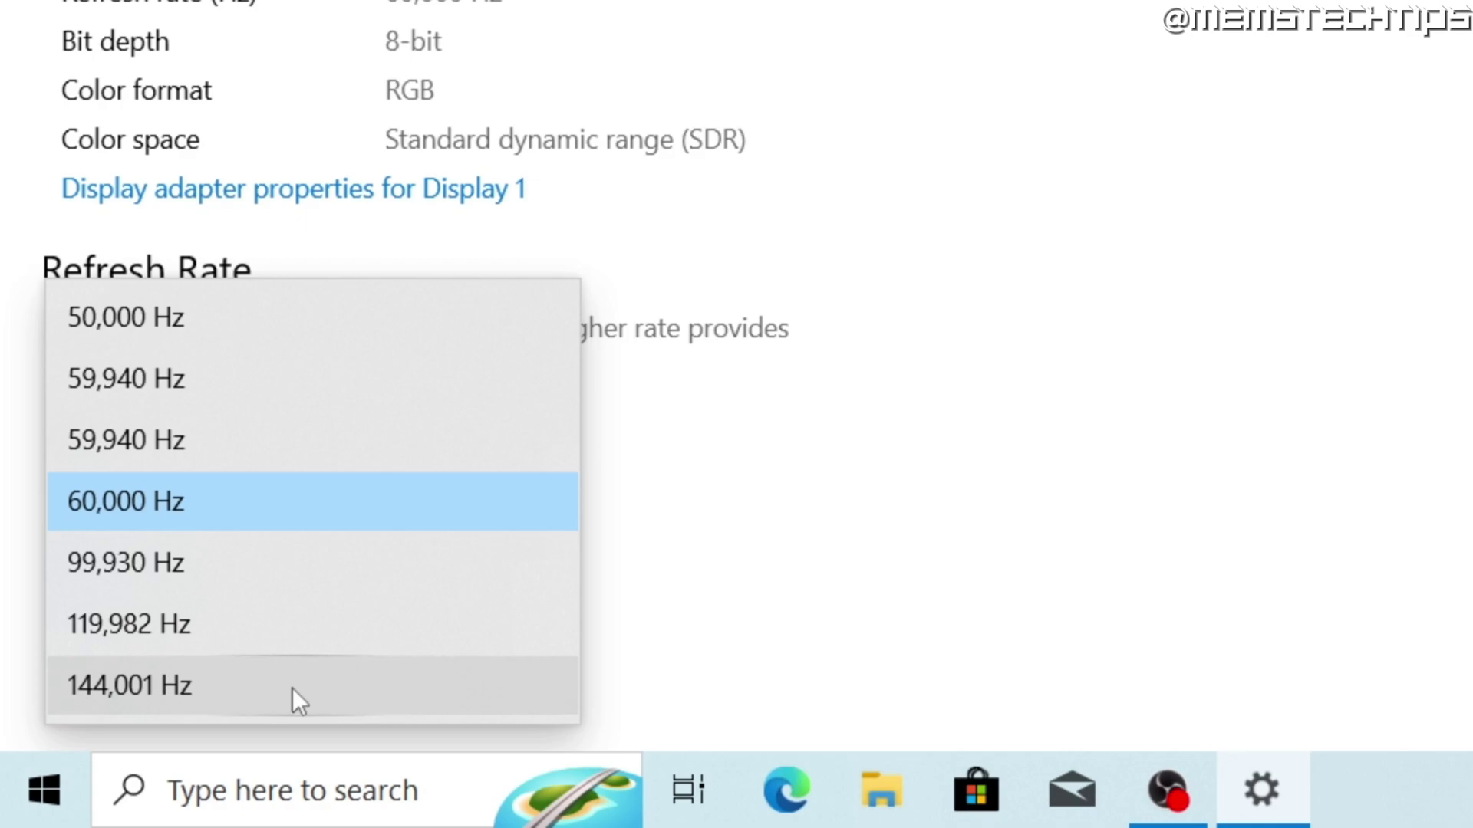
{"action": "left_click", "coordinate": [270, 693]}
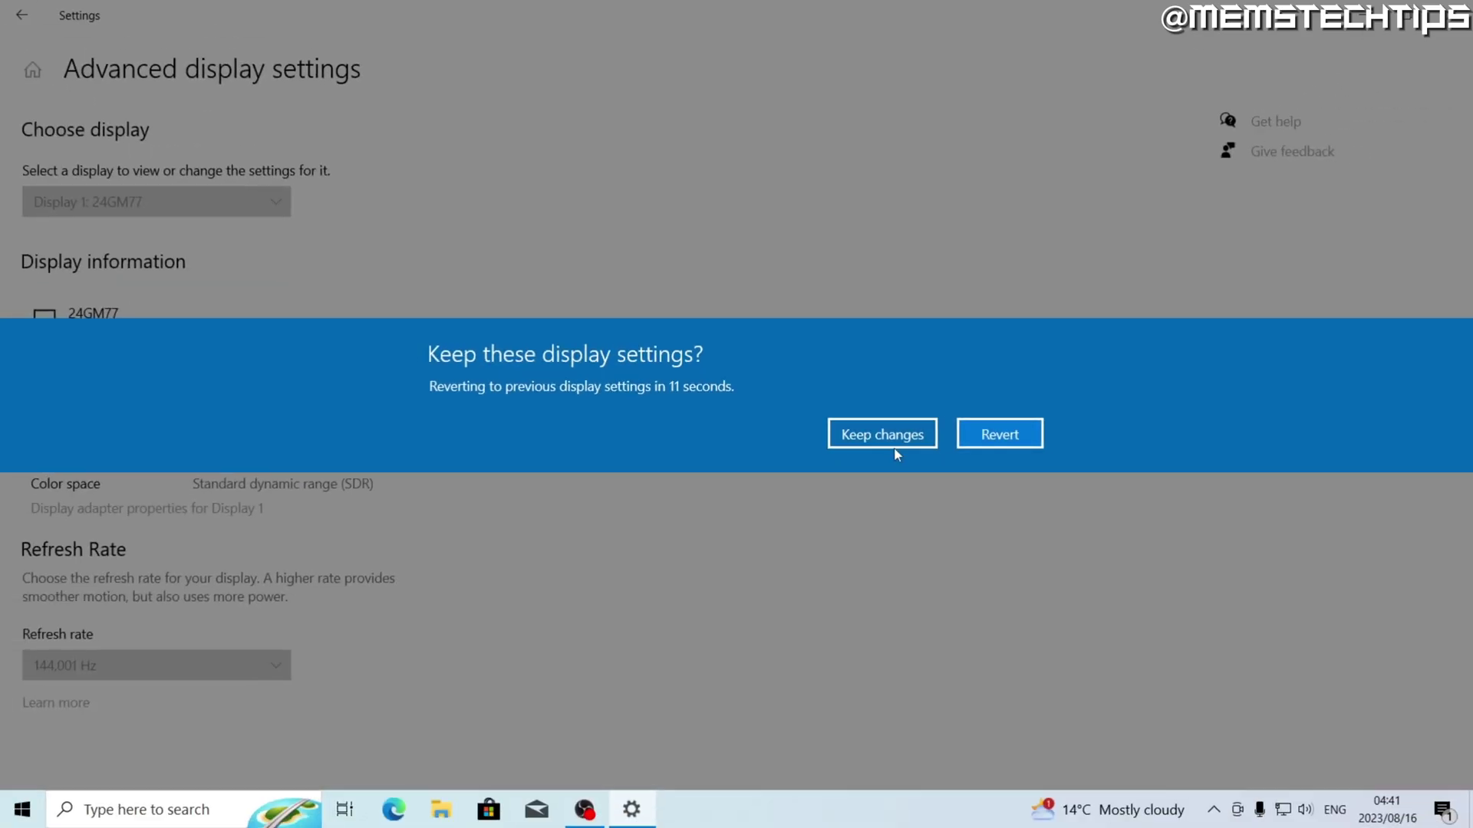
{"action": "left_click", "coordinate": [882, 432]}
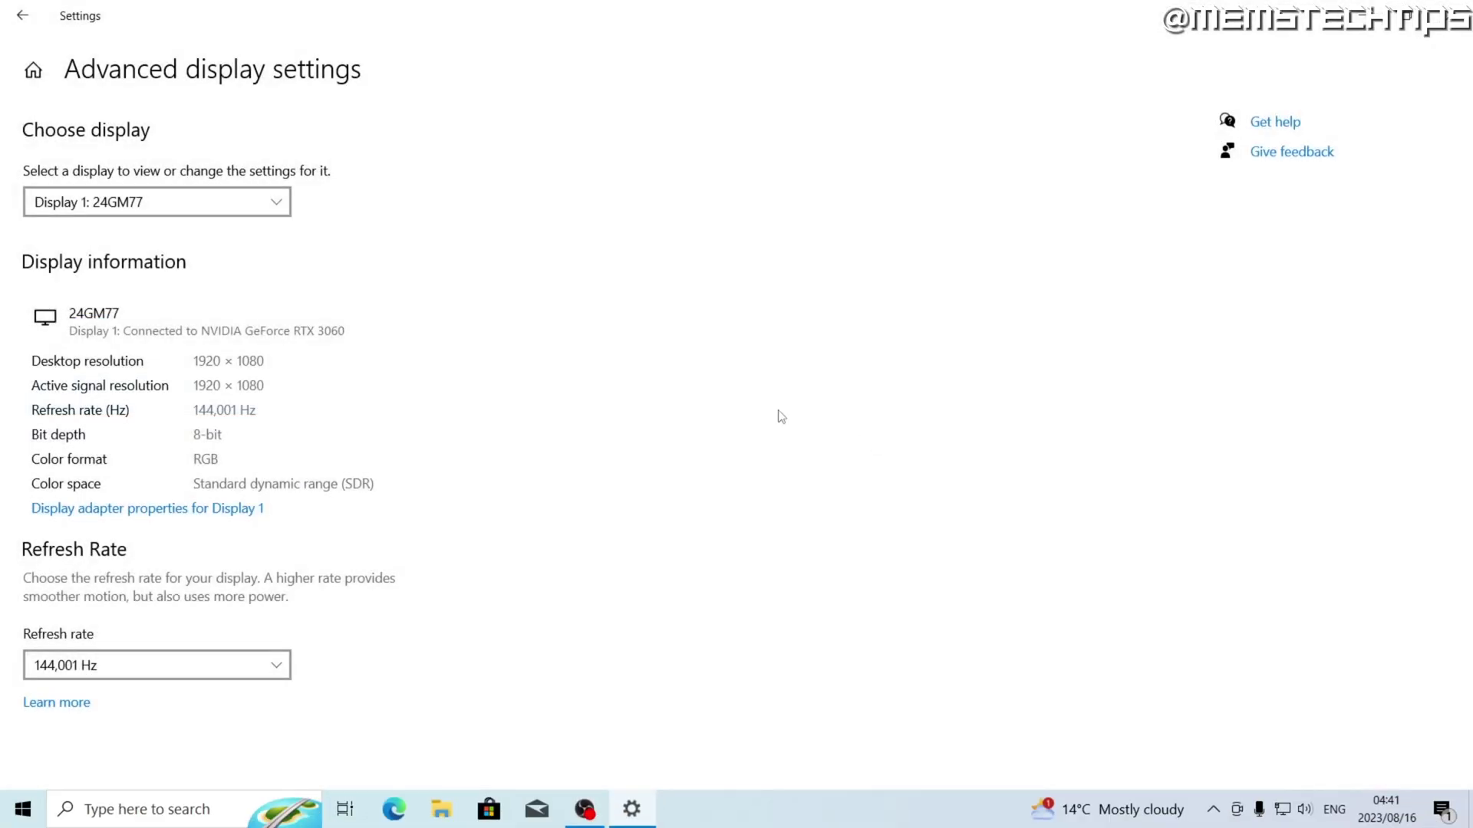
Choose Display 2: SMB2030 and select 60,000 Hz as its refresh rate.
{"action": "left_click", "coordinate": [261, 199]}
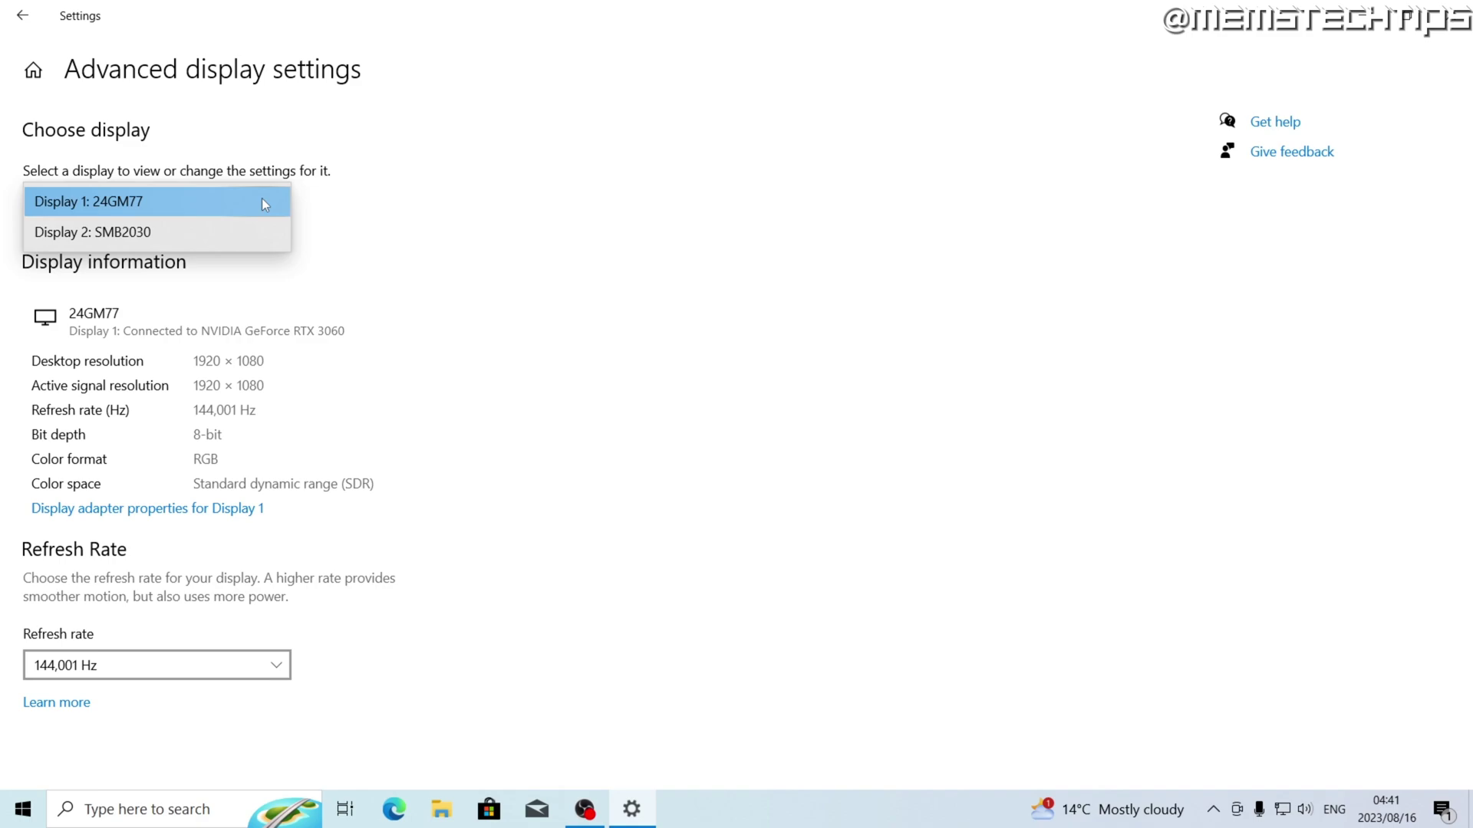
{"action": "left_click", "coordinate": [158, 235]}
{"action": "left_click", "coordinate": [250, 664]}
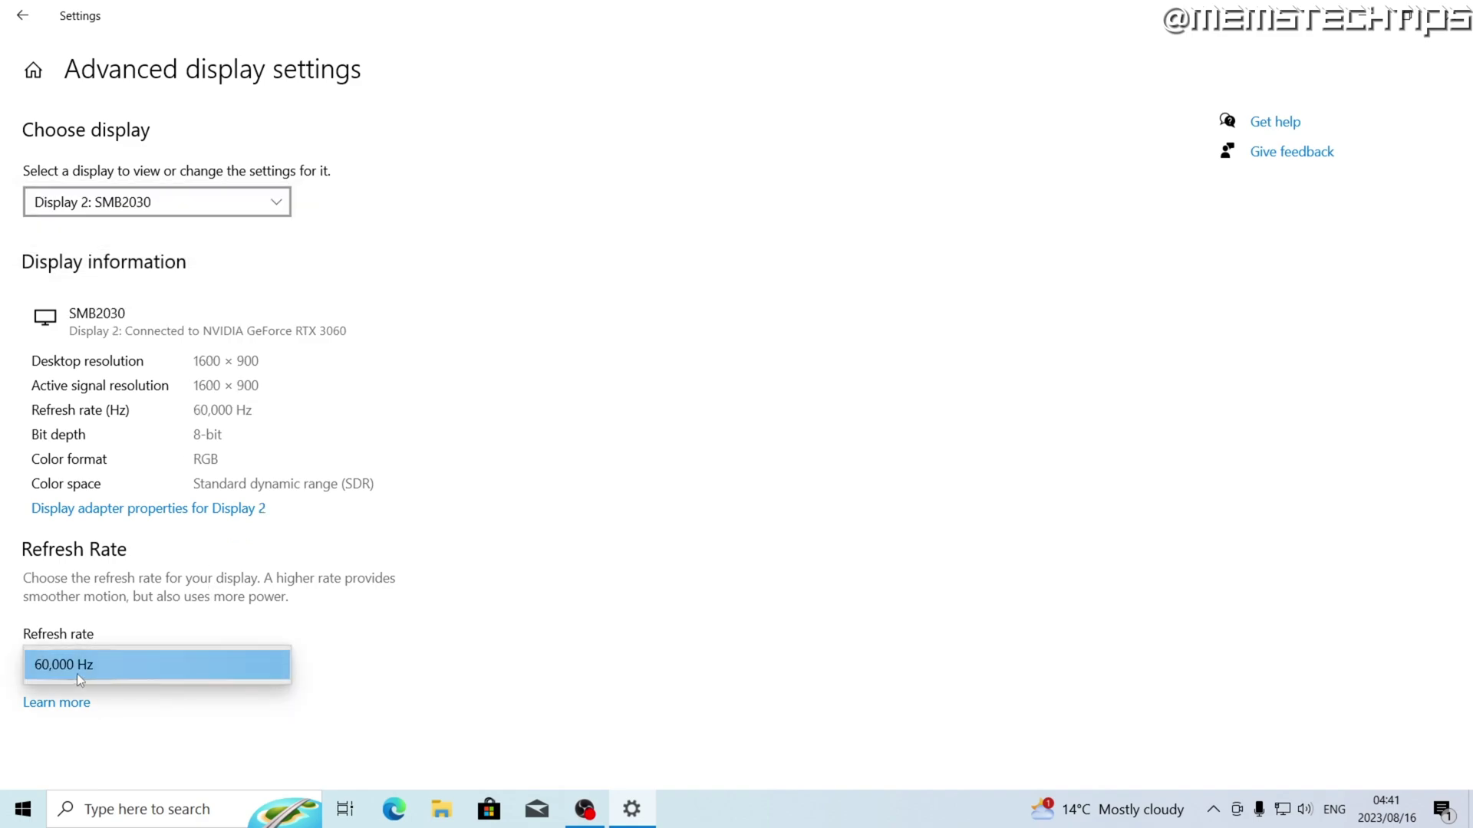
{"action": "left_click", "coordinate": [101, 672]}
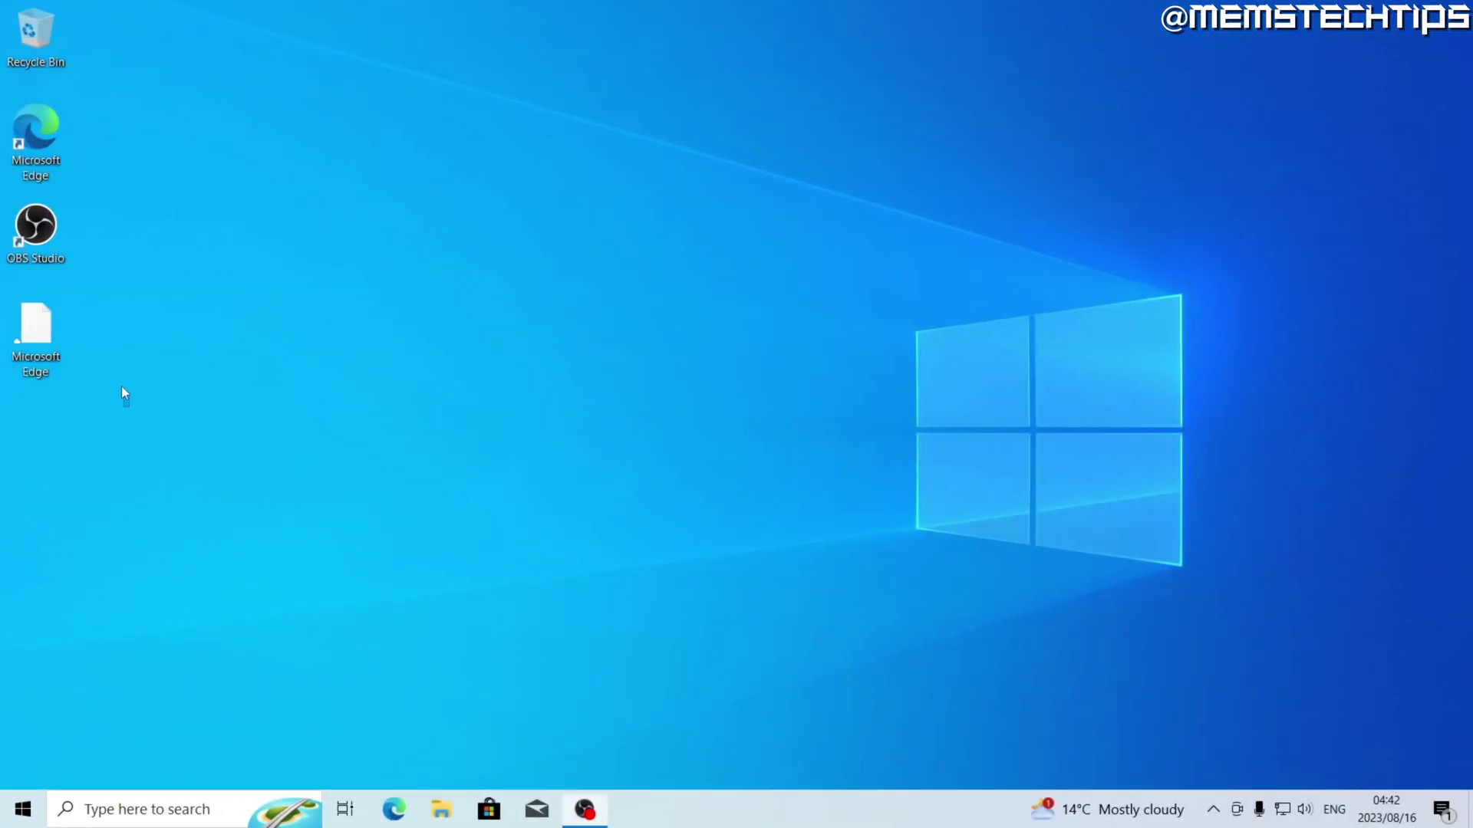
Delete all desktop shortcuts except the Recycle Bin, then empty the Recycle Bin permanently and dismiss the OneDrive reminder.
{"action": "left_click_drag", "start_coordinate": [130, 406], "coordinate": [44, 35]}
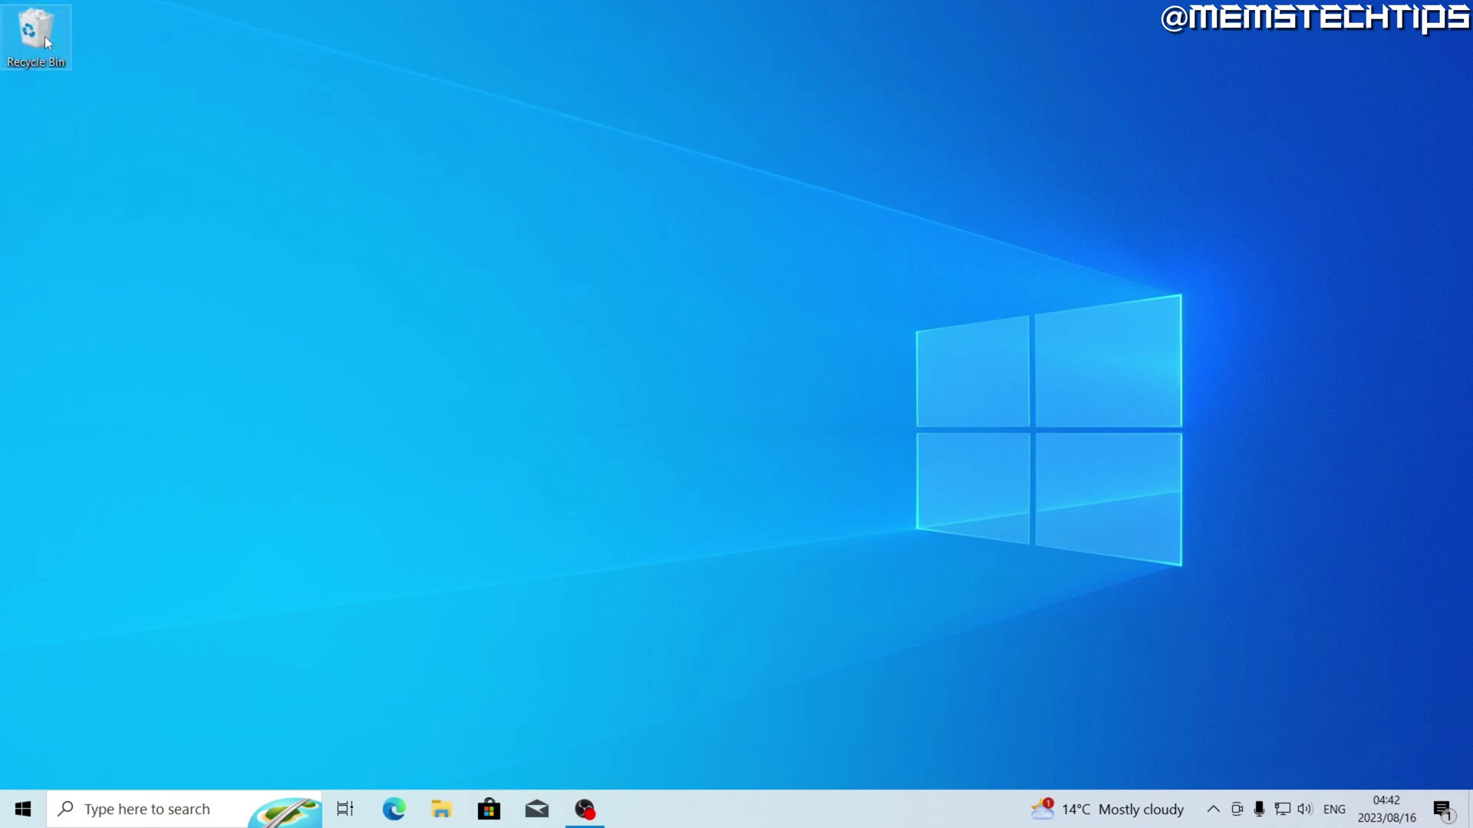
{"action": "right_click", "coordinate": [44, 36]}
{"action": "left_click", "coordinate": [88, 71]}
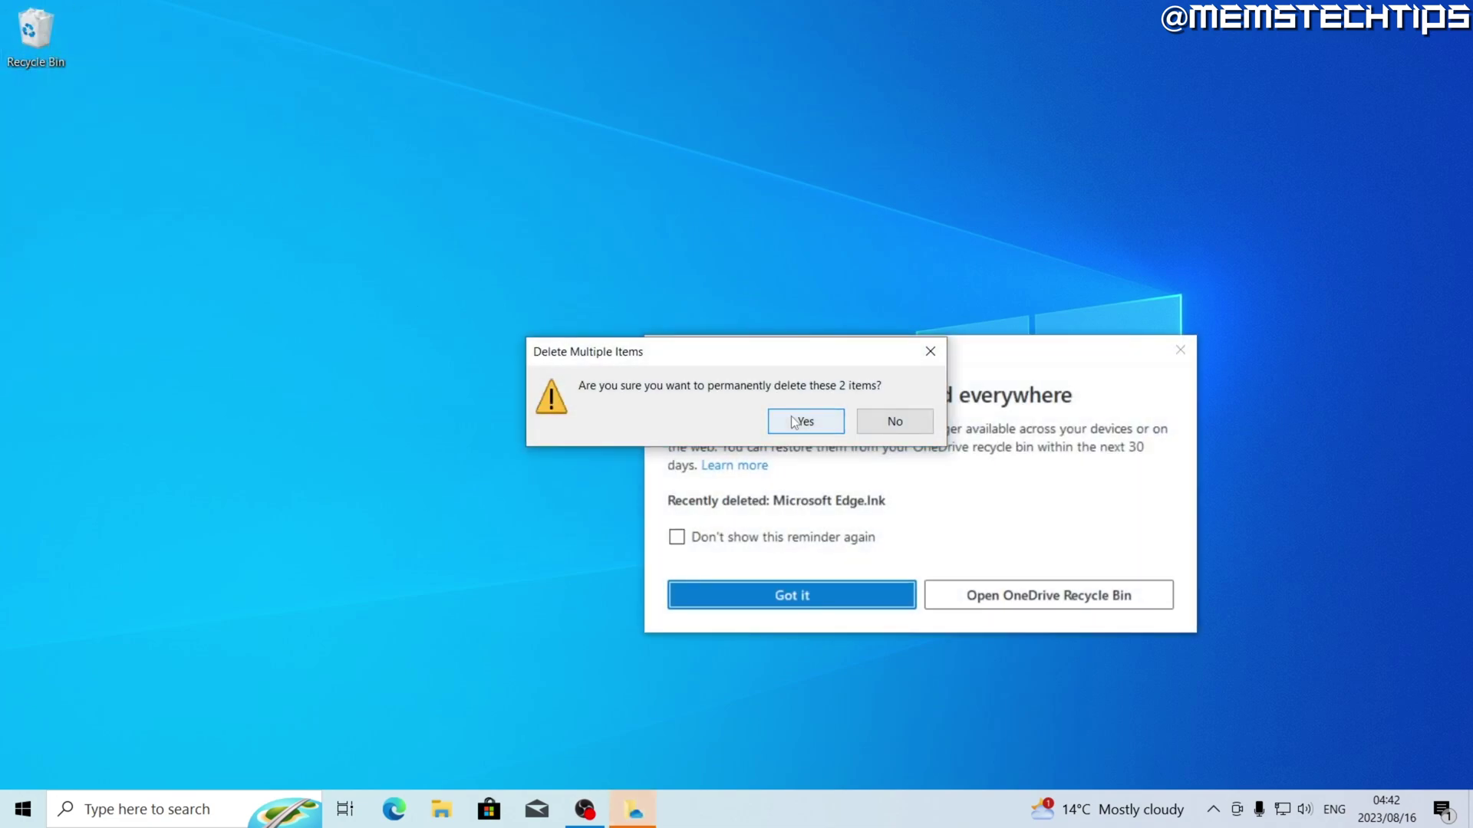
{"action": "left_click", "coordinate": [805, 421]}
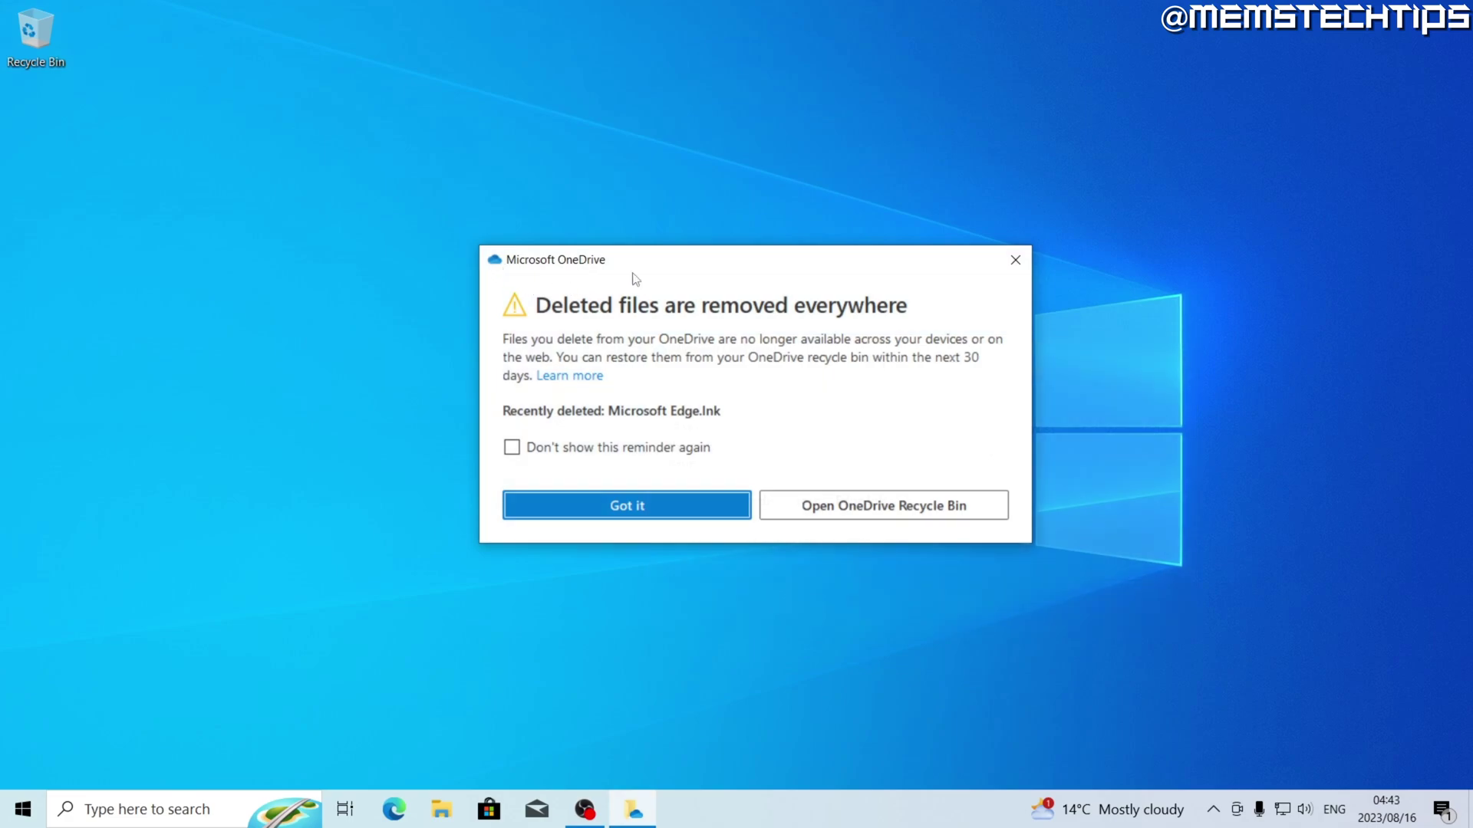
{"action": "left_click", "coordinate": [1016, 261]}
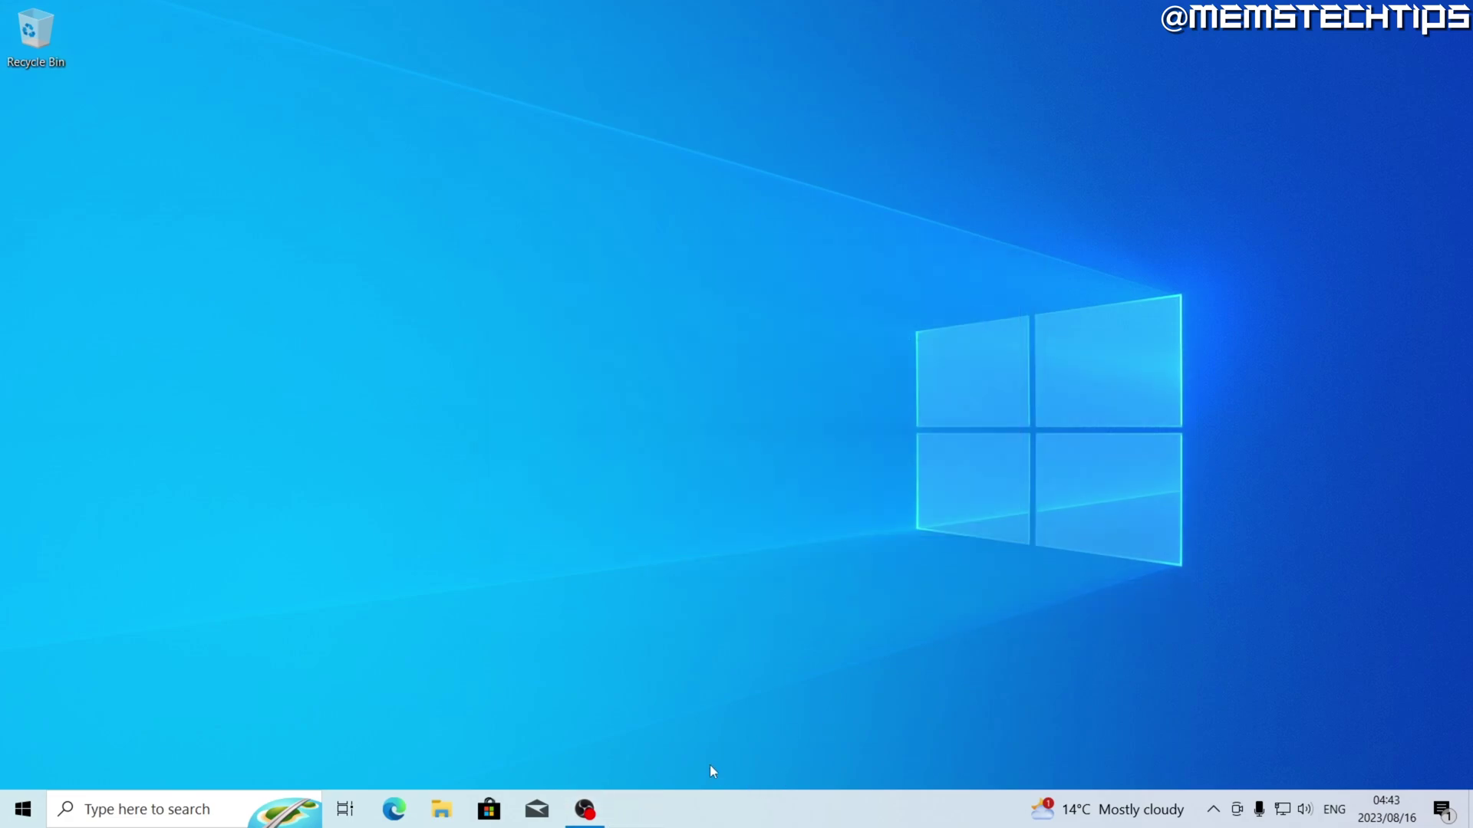
Reduce the taskbar search box to a search icon and hide the Task View button.
{"action": "right_click", "coordinate": [761, 802]}
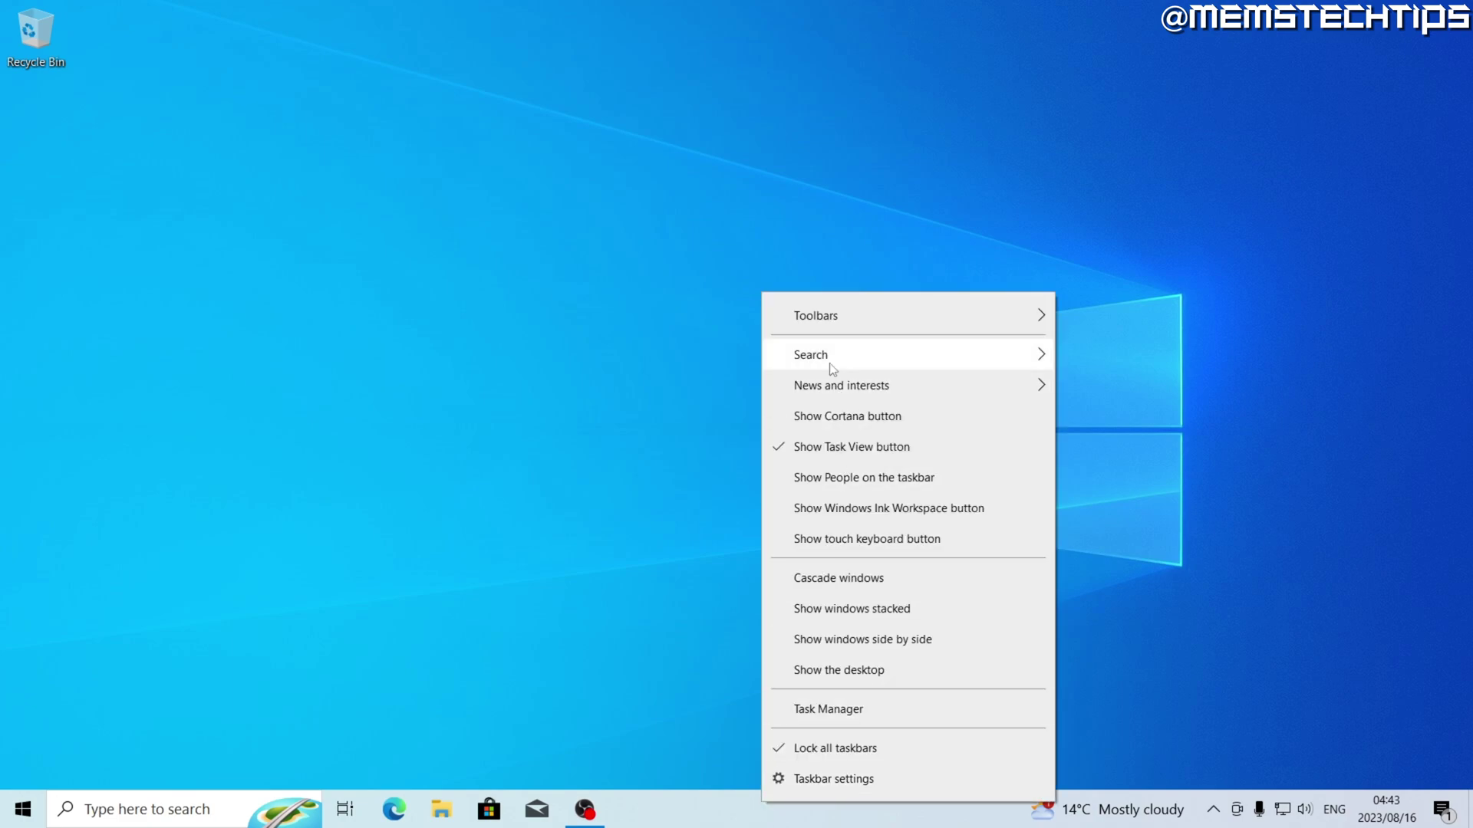
{"action": "mouse_move", "coordinate": [830, 366]}
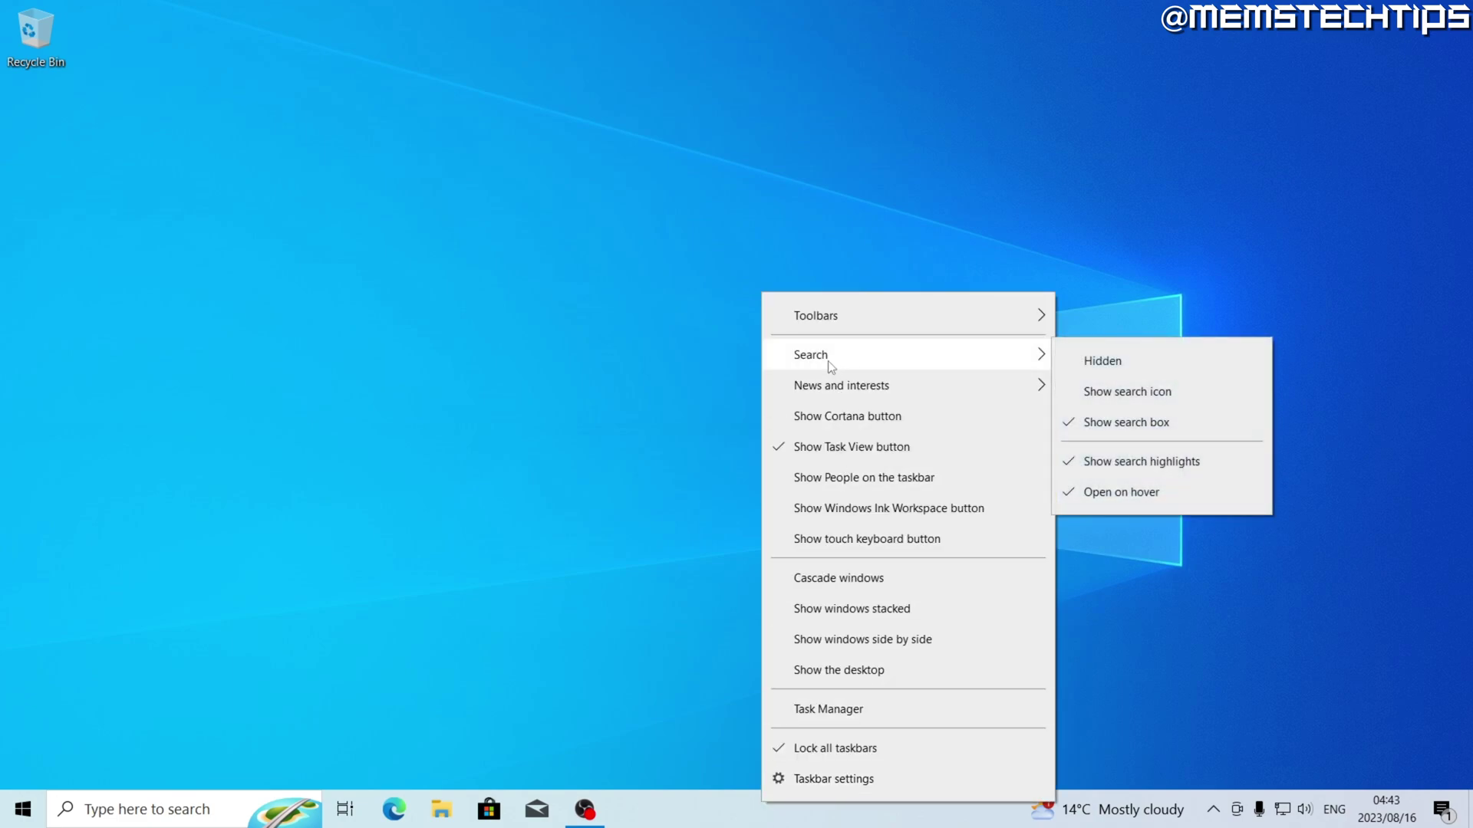
{"action": "left_click", "coordinate": [1093, 391]}
{"action": "right_click", "coordinate": [105, 817]}
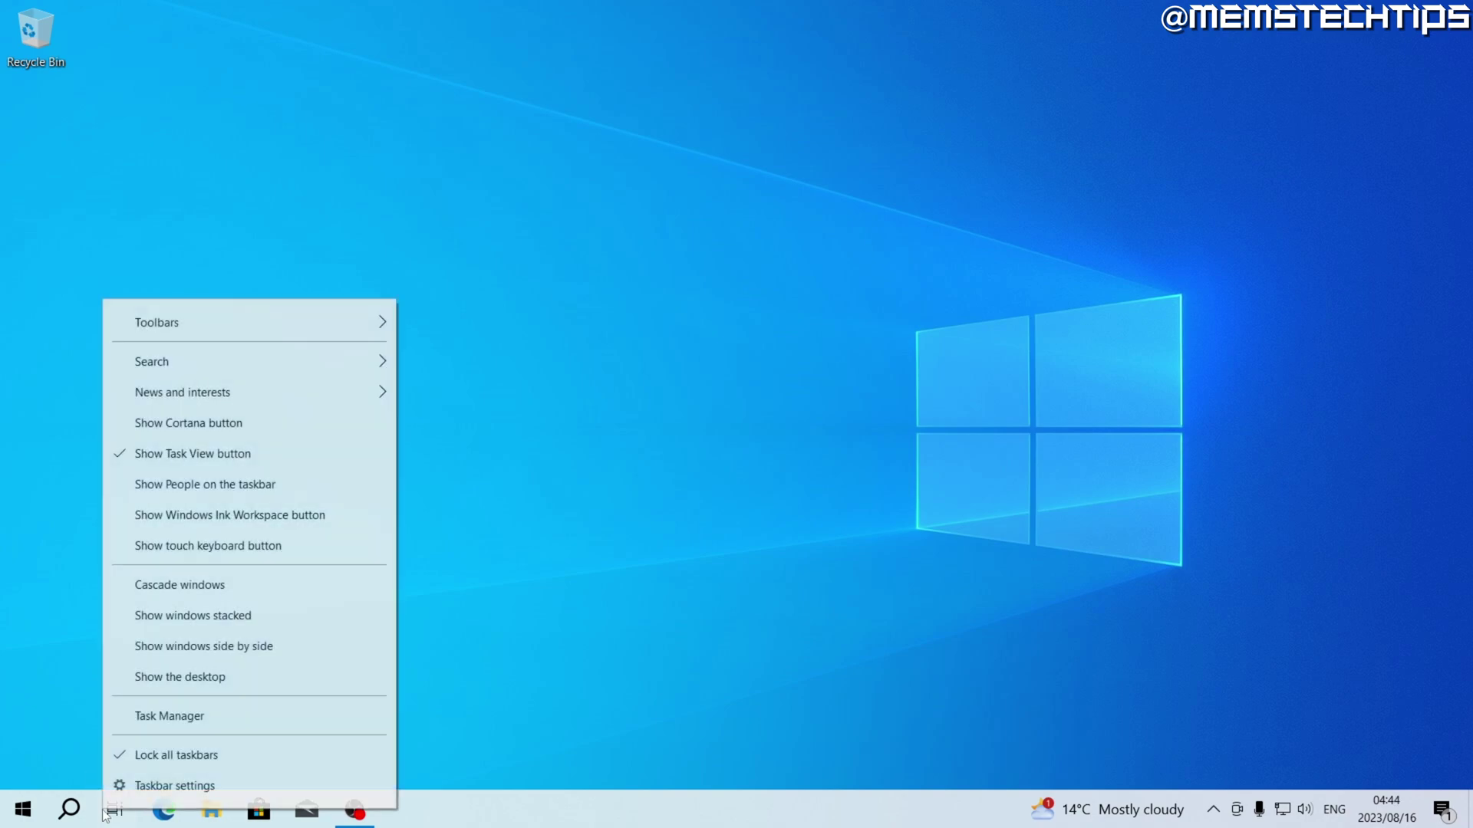
{"action": "left_click", "coordinate": [181, 453]}
Unpin Microsoft Store and Mail from the taskbar.
{"action": "right_click", "coordinate": [215, 812]}
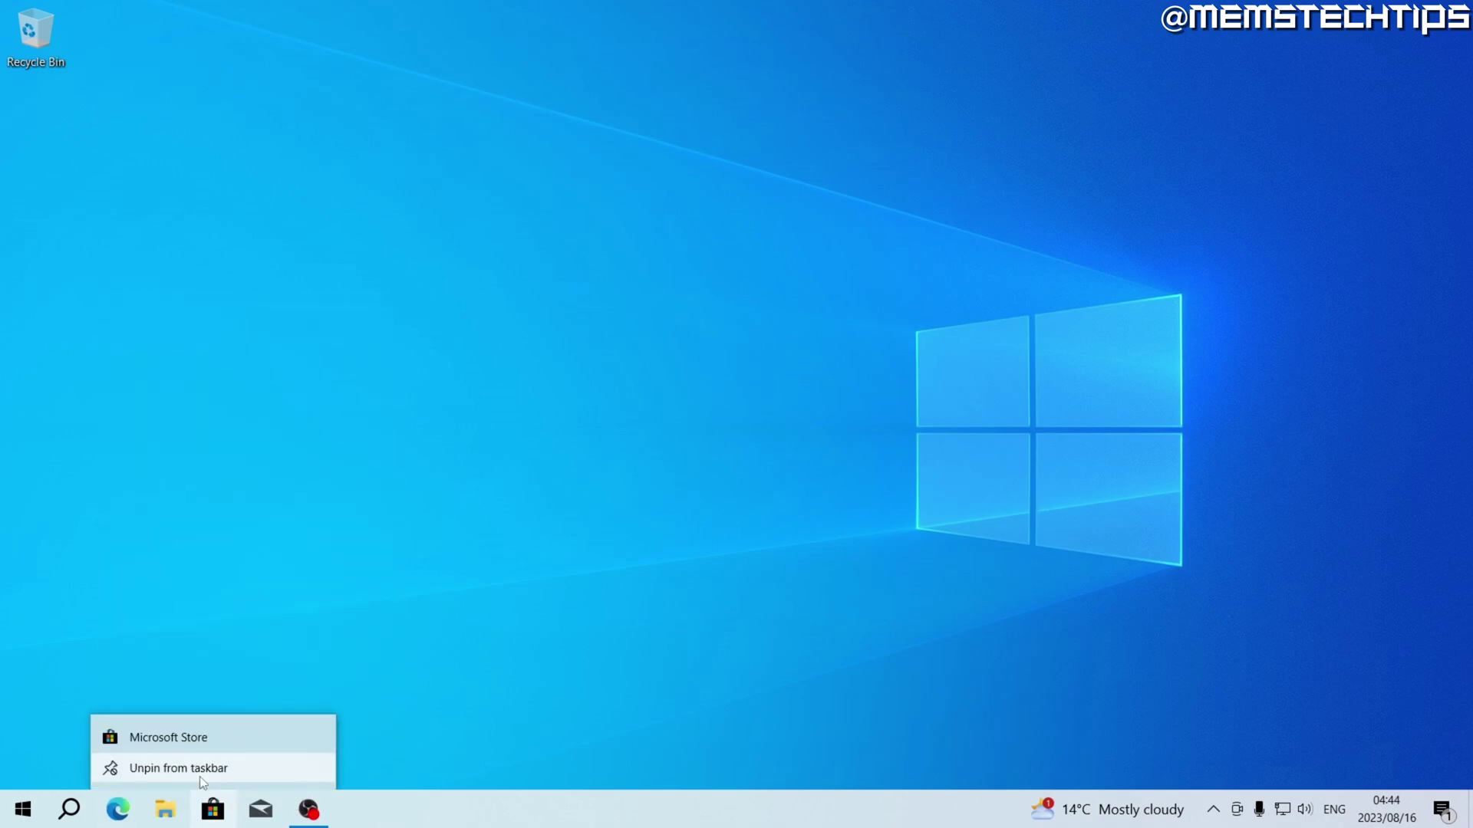
{"action": "left_click", "coordinate": [174, 768]}
{"action": "right_click", "coordinate": [211, 812]}
{"action": "left_click", "coordinate": [172, 770]}
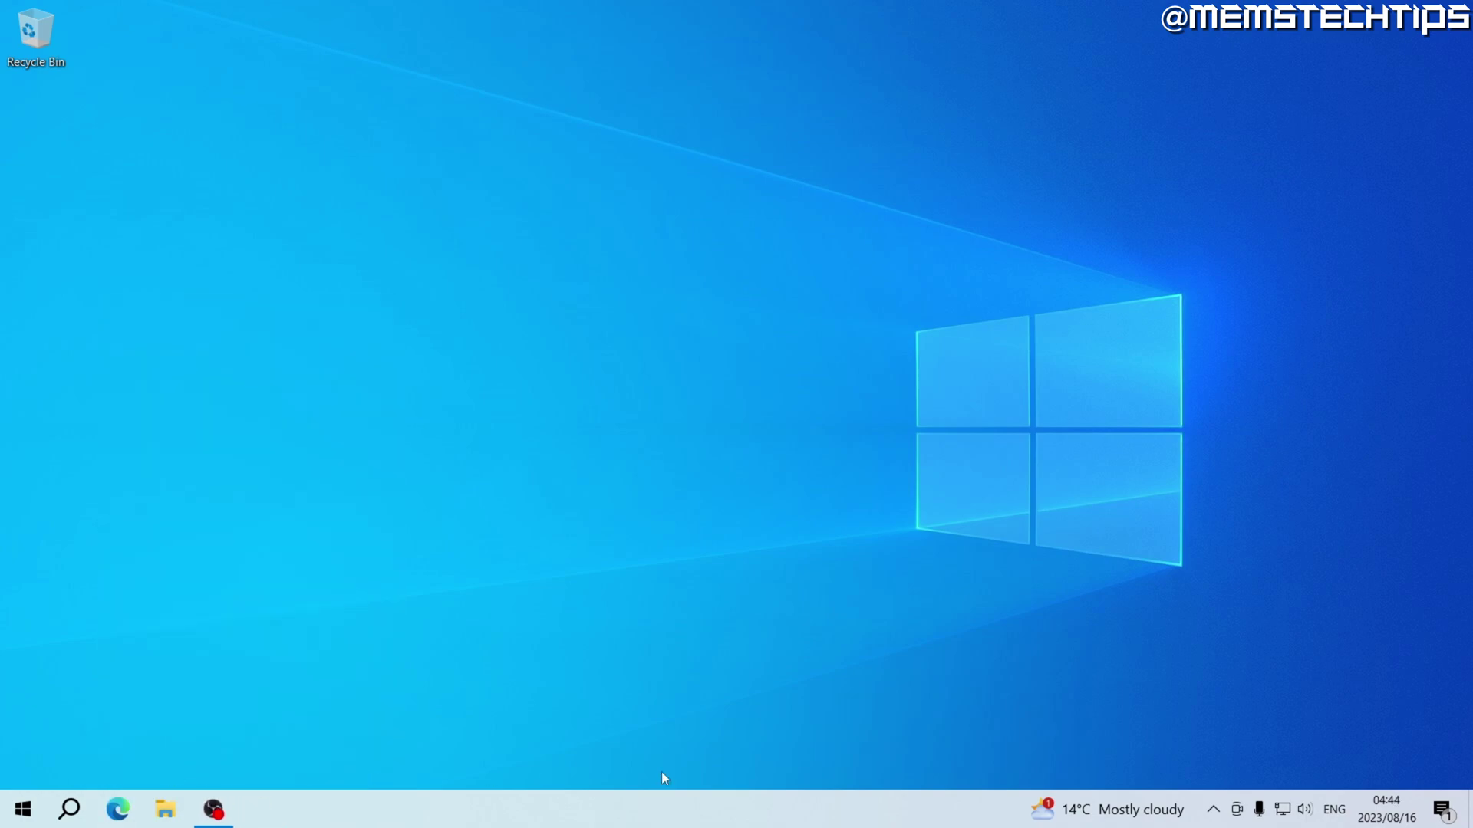
Turn off News and interests on the taskbar and hide the Meet Now icon from the notification area.
{"action": "right_click", "coordinate": [1106, 811]}
{"action": "mouse_move", "coordinate": [1160, 405]}
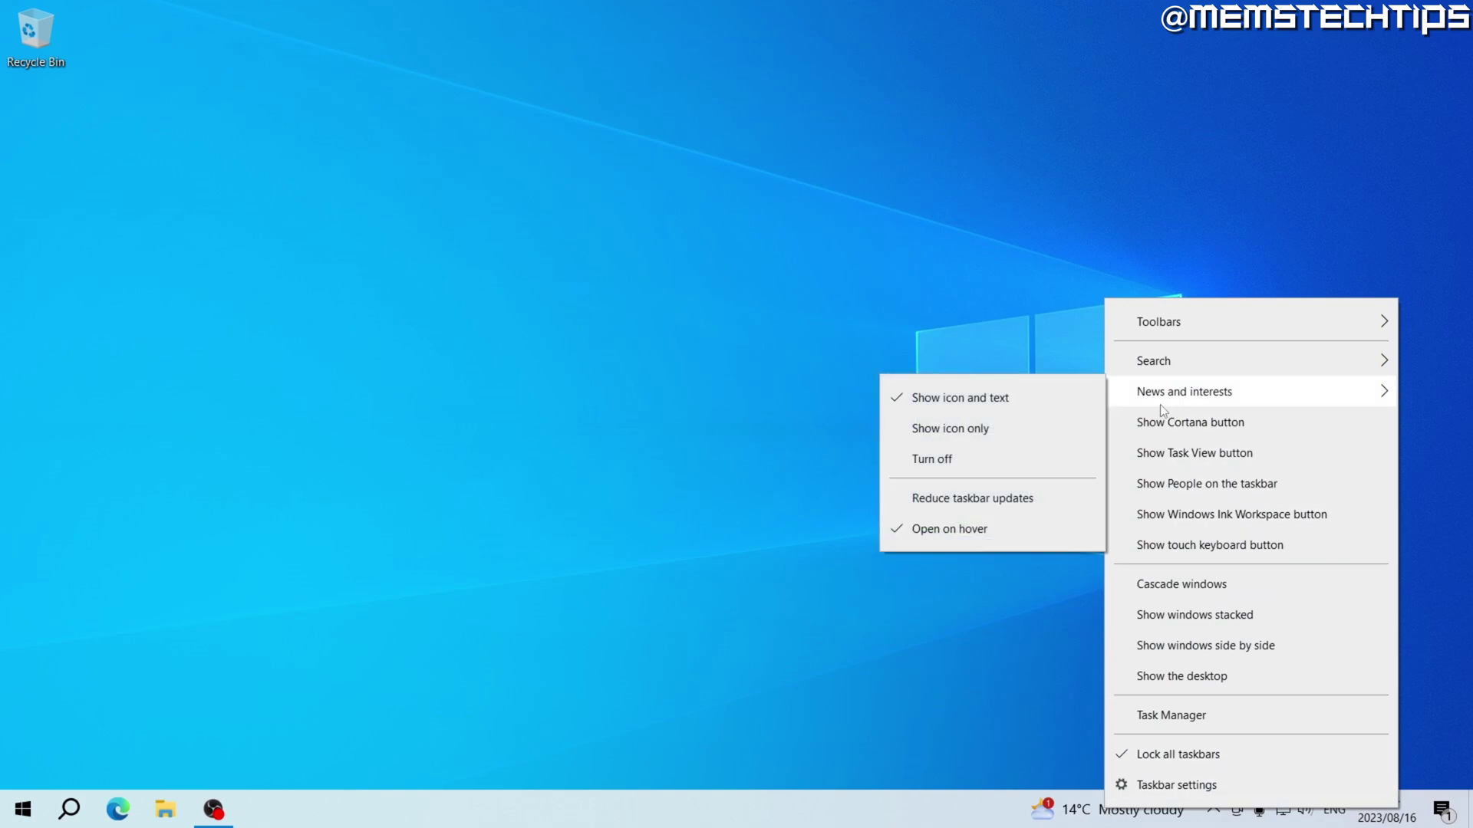
{"action": "left_click", "coordinate": [990, 460]}
{"action": "right_click", "coordinate": [1236, 811]}
{"action": "left_click", "coordinate": [1268, 785]}
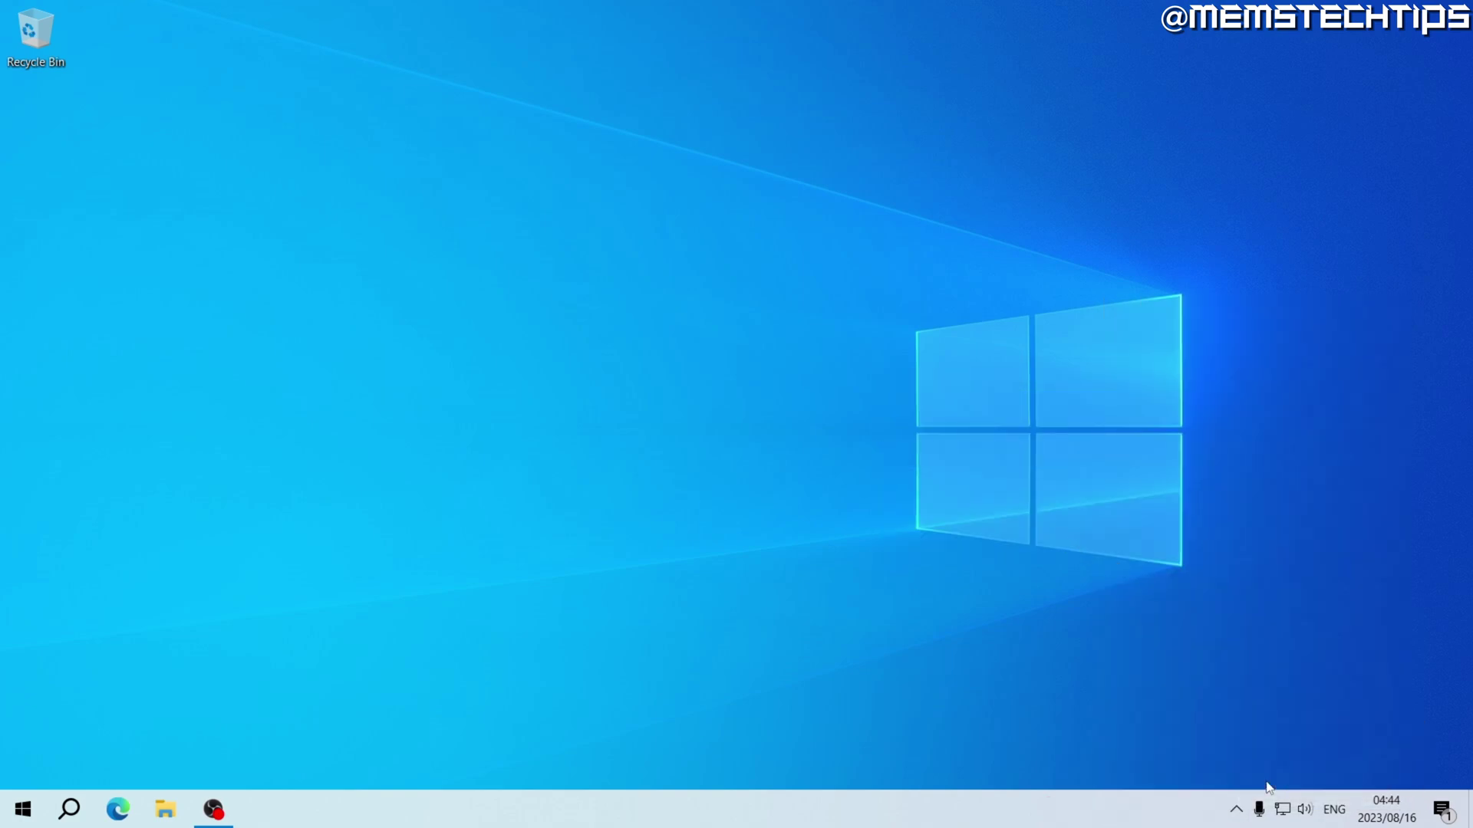
Unpin all tiles from the Start menu, including Office, Mail, Microsoft Edge, Photos, Spotify and Microsoft Store, leaving only the app list.
{"action": "left_click", "coordinate": [23, 810]}
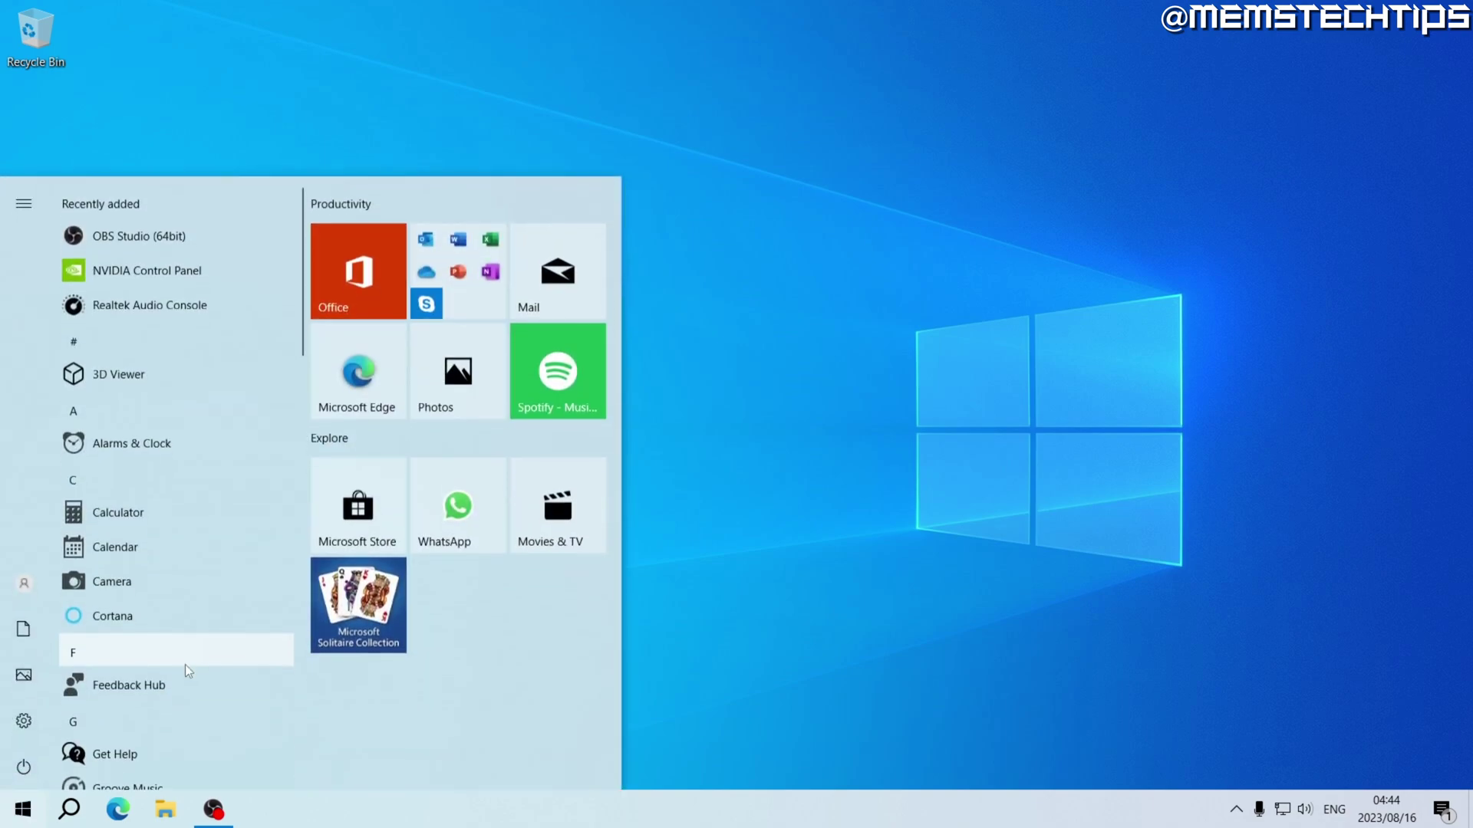
{"action": "right_click", "coordinate": [398, 287]}
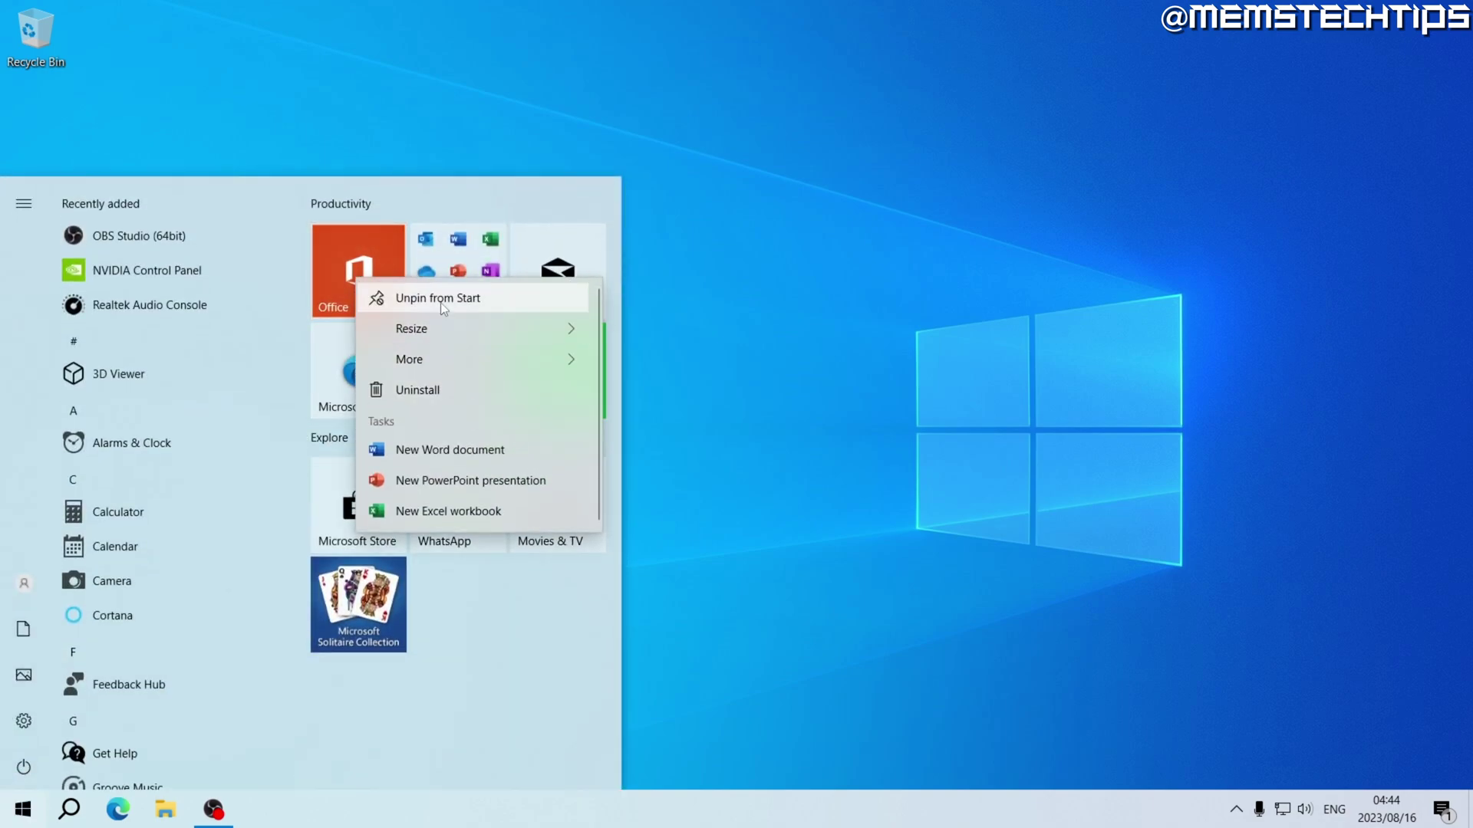
{"action": "left_click", "coordinate": [433, 297]}
{"action": "right_click", "coordinate": [563, 281]}
{"action": "left_click", "coordinate": [563, 281]}
{"action": "right_click", "coordinate": [399, 295]}
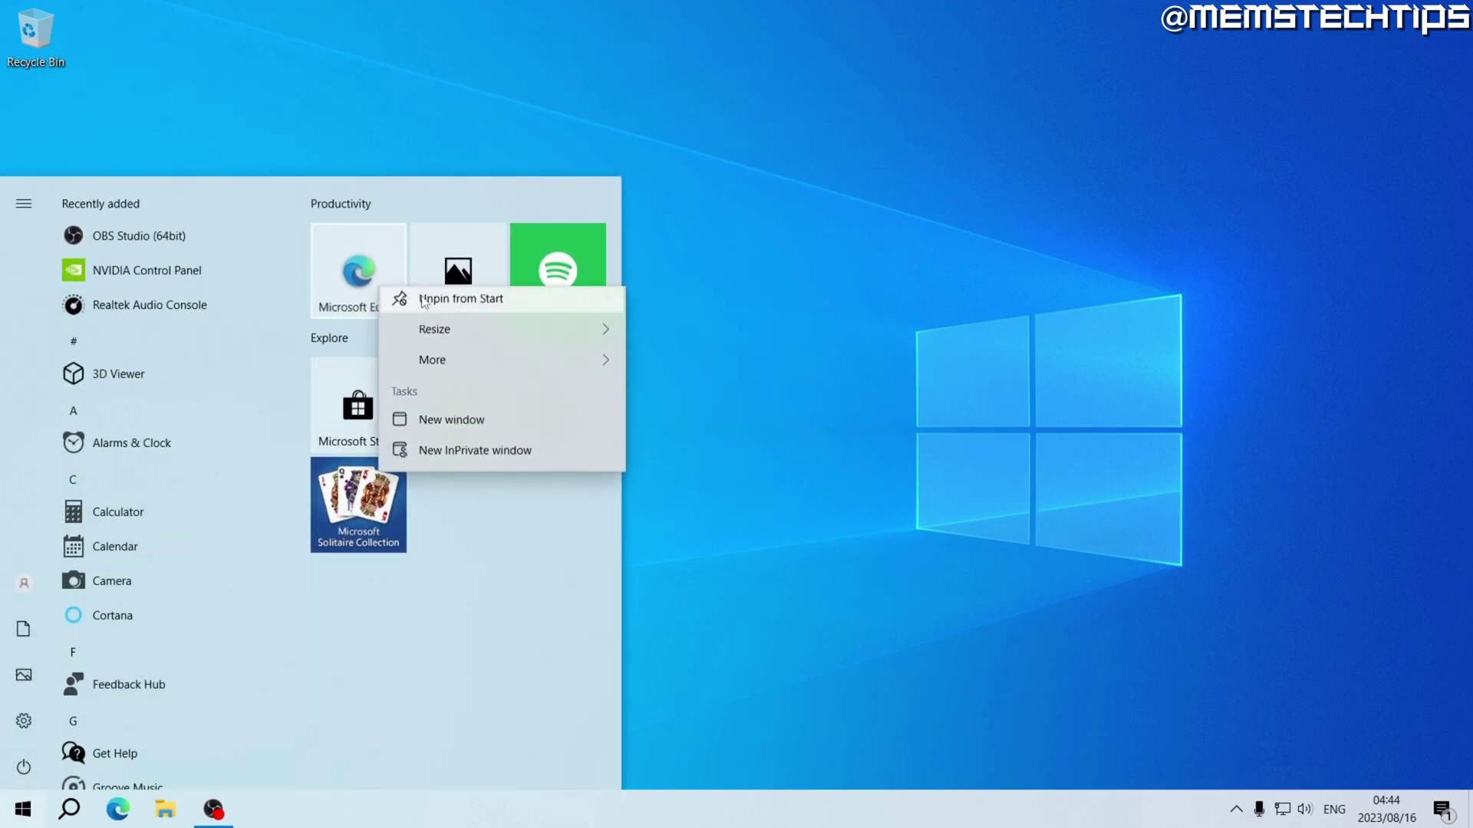
{"action": "left_click", "coordinate": [414, 297]}
{"action": "right_click", "coordinate": [376, 268]}
{"action": "left_click", "coordinate": [399, 278]}
{"action": "right_click", "coordinate": [376, 268]}
{"action": "left_click", "coordinate": [399, 278]}
{"action": "right_click", "coordinate": [391, 273]}
{"action": "left_click", "coordinate": [407, 279]}
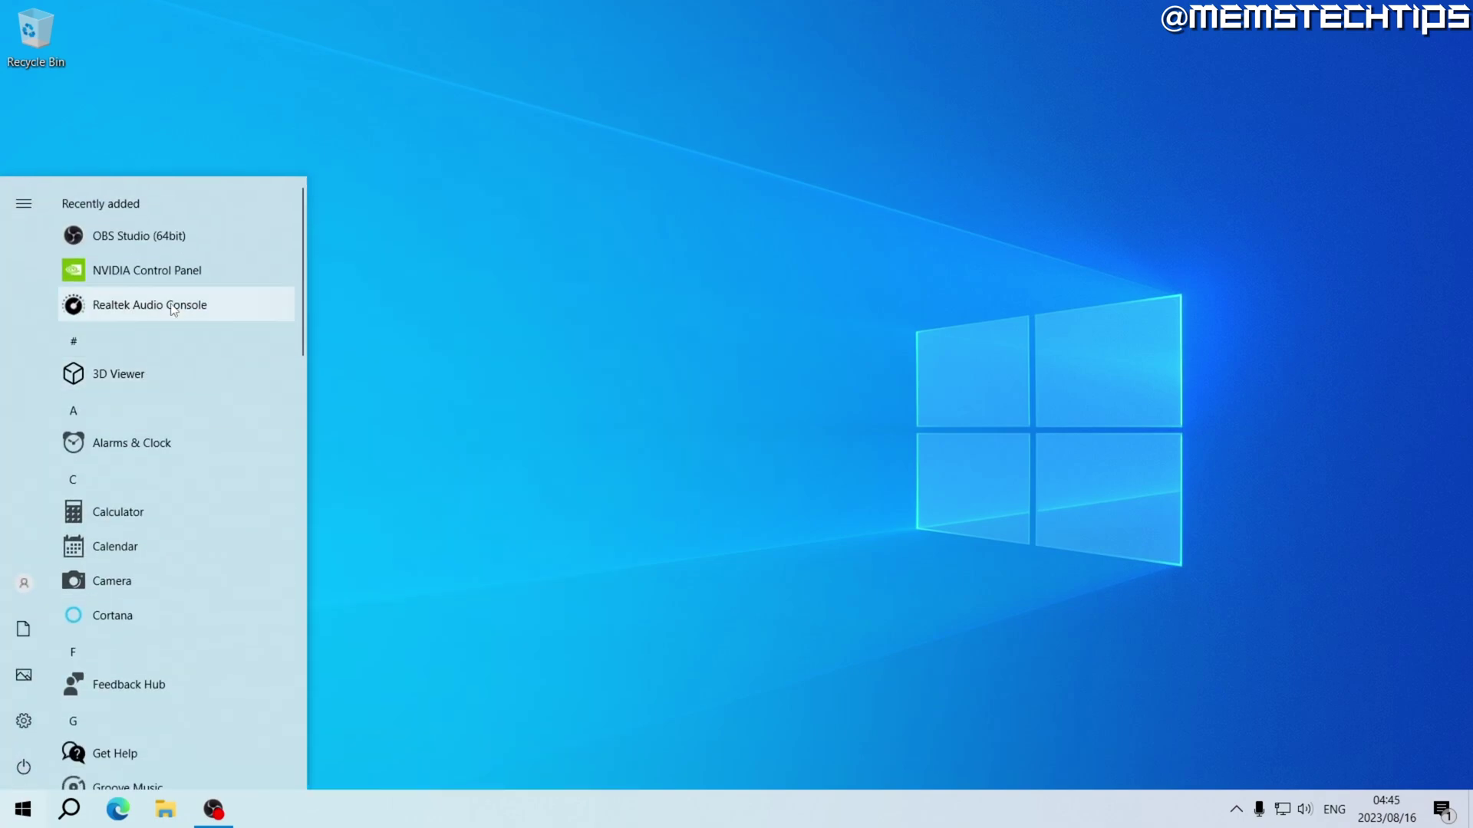
{"action": "scroll", "coordinate": [214, 269], "scroll_direction": "down", "scroll_amount": 2}
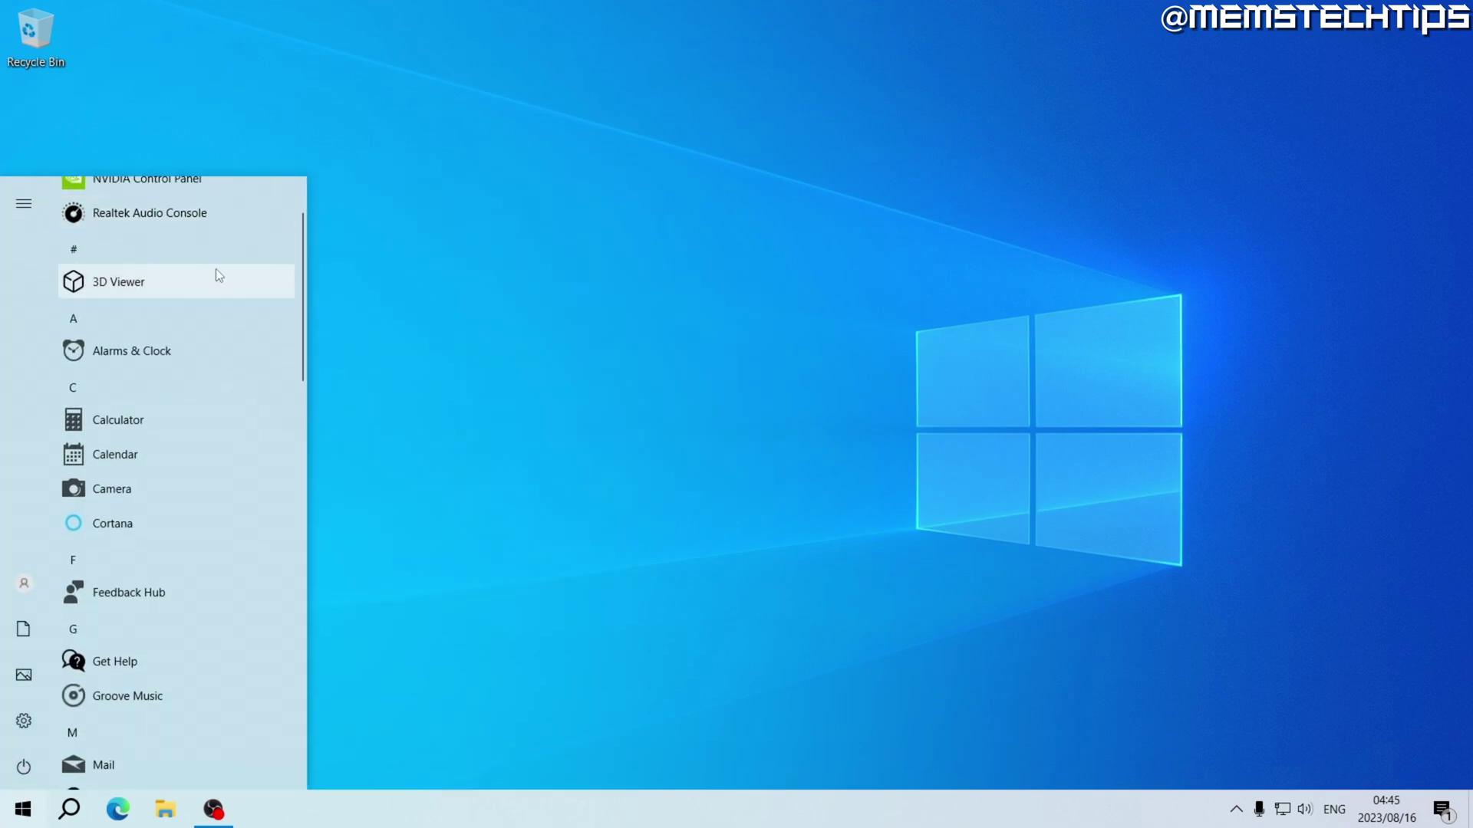
{"action": "scroll", "coordinate": [214, 268], "scroll_direction": "up", "scroll_amount": 2}
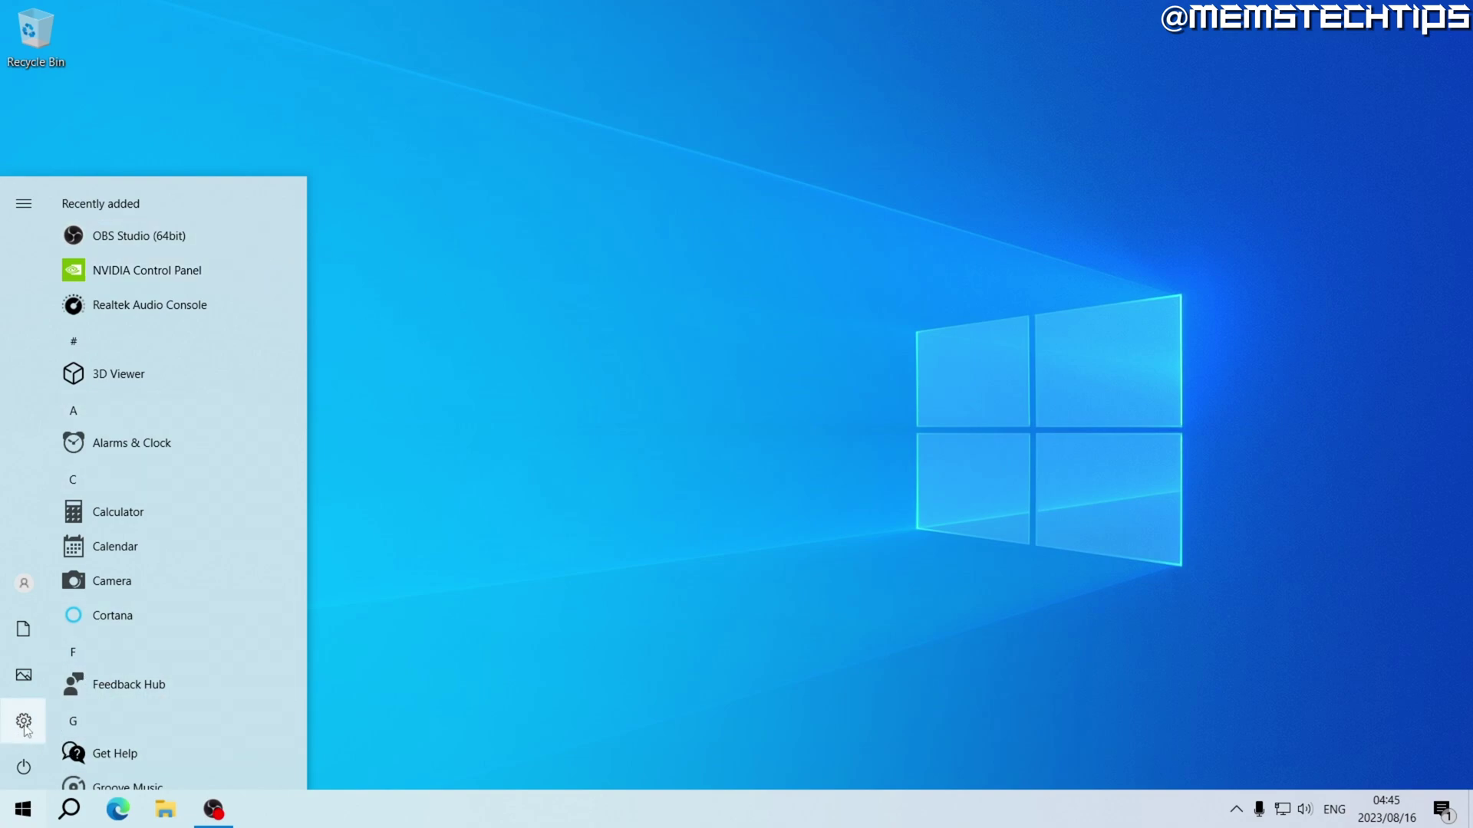
Turn off notifications from apps and other senders in the Windows system settings.
{"action": "left_click", "coordinate": [24, 725]}
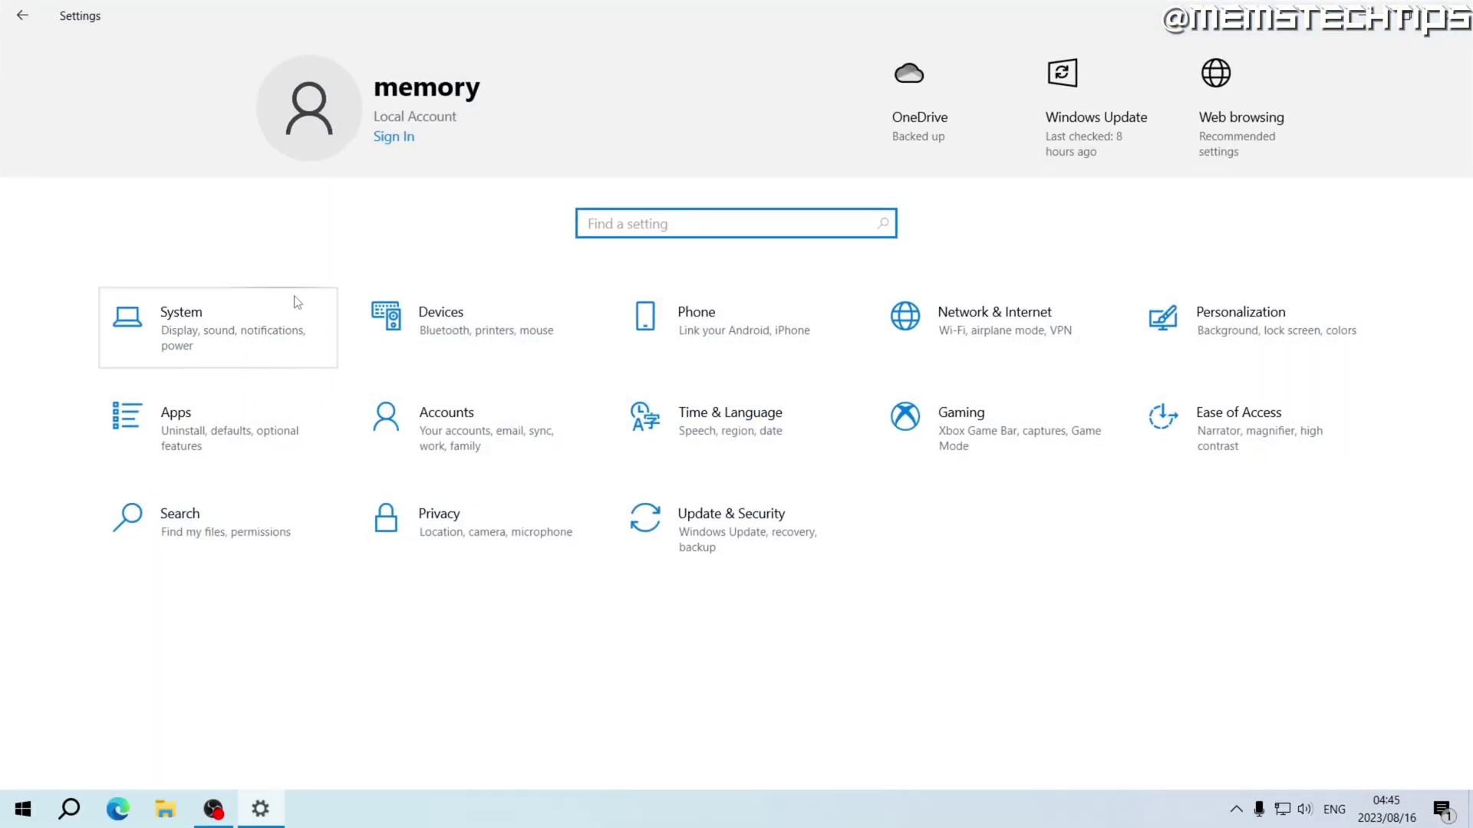
{"action": "left_click", "coordinate": [238, 335]}
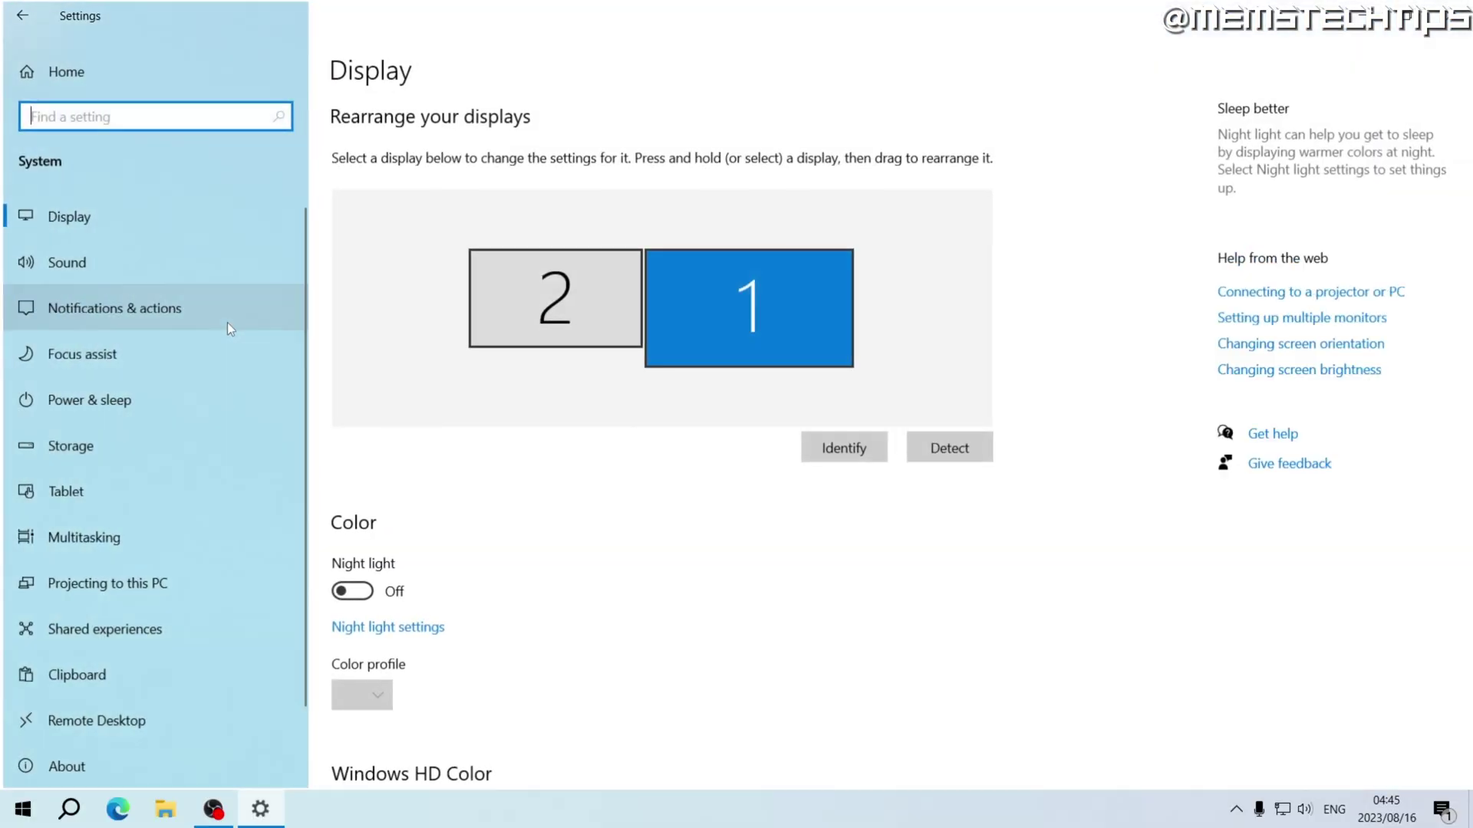
{"action": "left_click", "coordinate": [126, 312]}
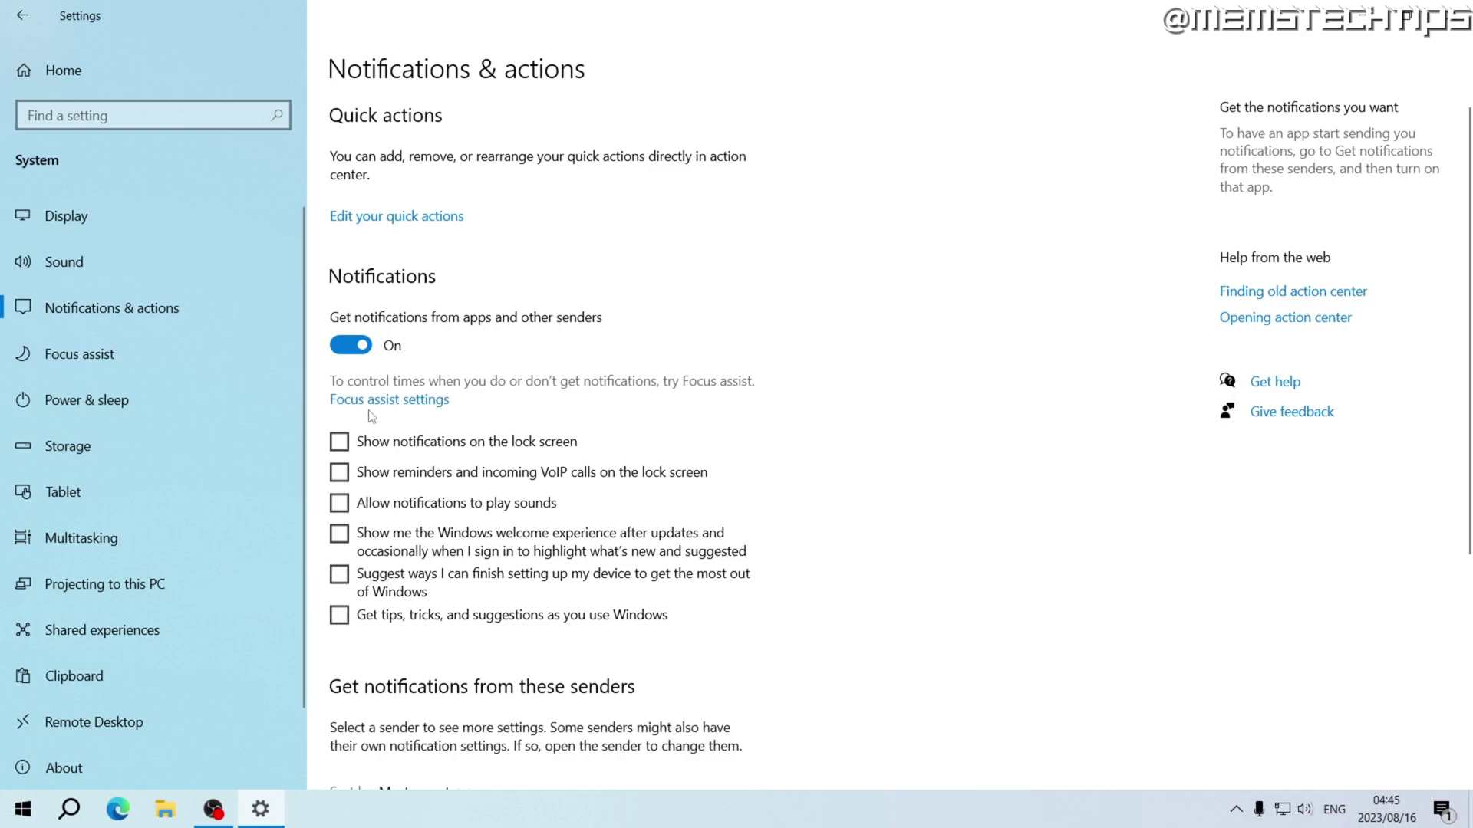
{"action": "left_click", "coordinate": [351, 345]}
{"action": "scroll", "coordinate": [407, 363], "scroll_direction": "down", "scroll_amount": 5}
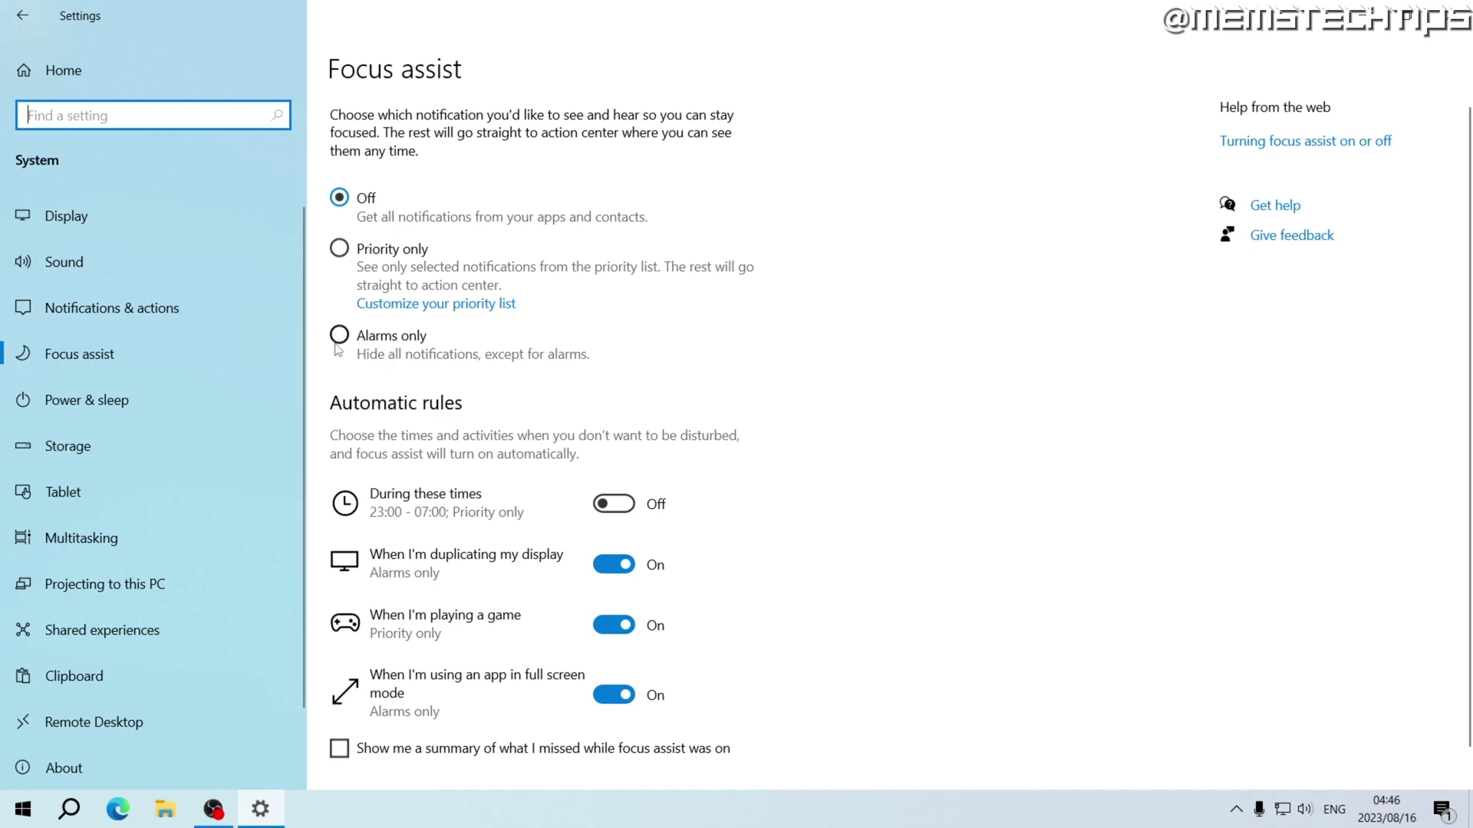
Set Focus assist to Alarms only, and set the focus level for playing a full-screen game to Alarms only.
{"action": "left_click", "coordinate": [339, 337]}
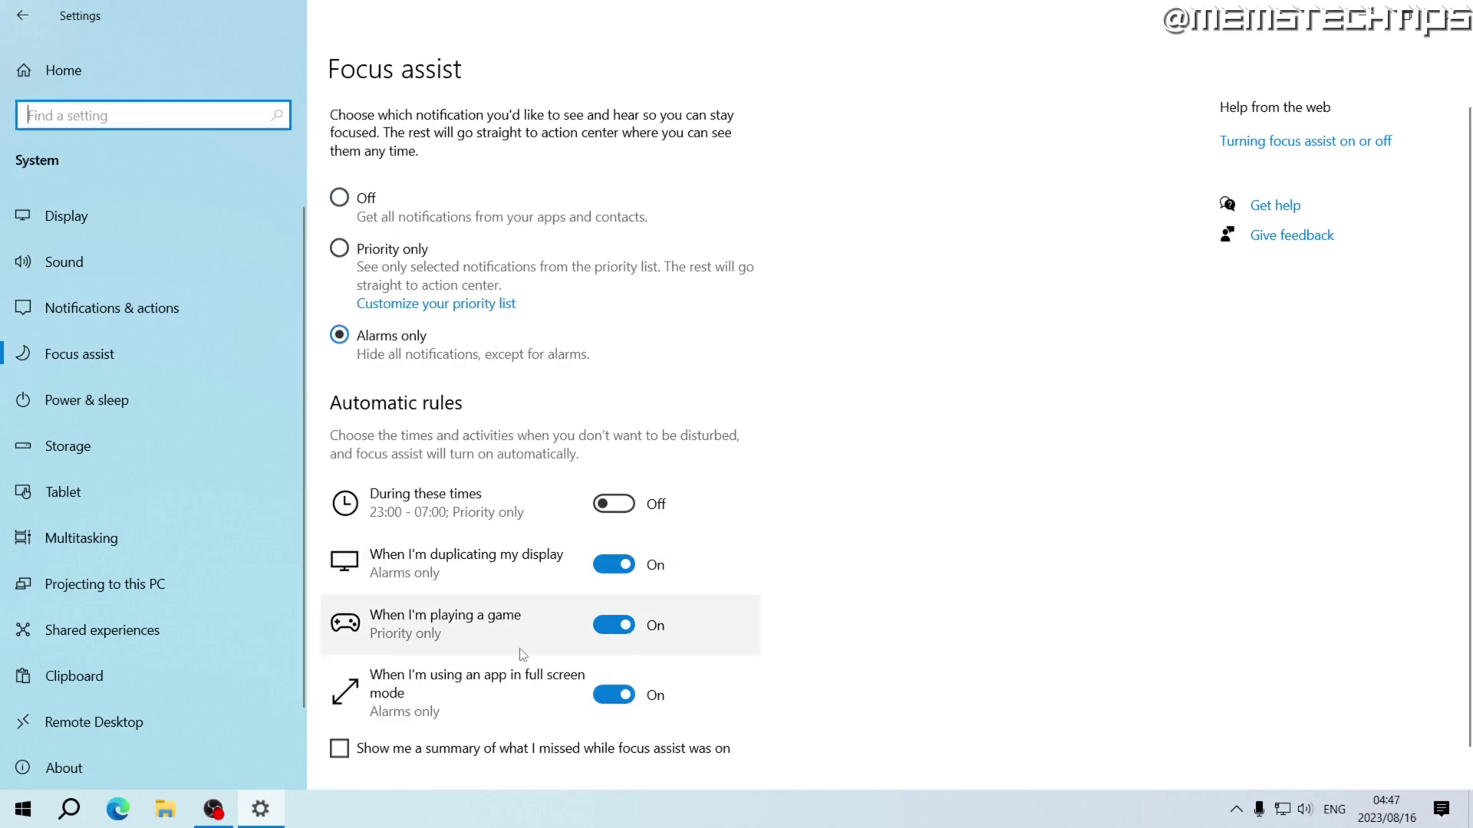
{"action": "left_click", "coordinate": [485, 626]}
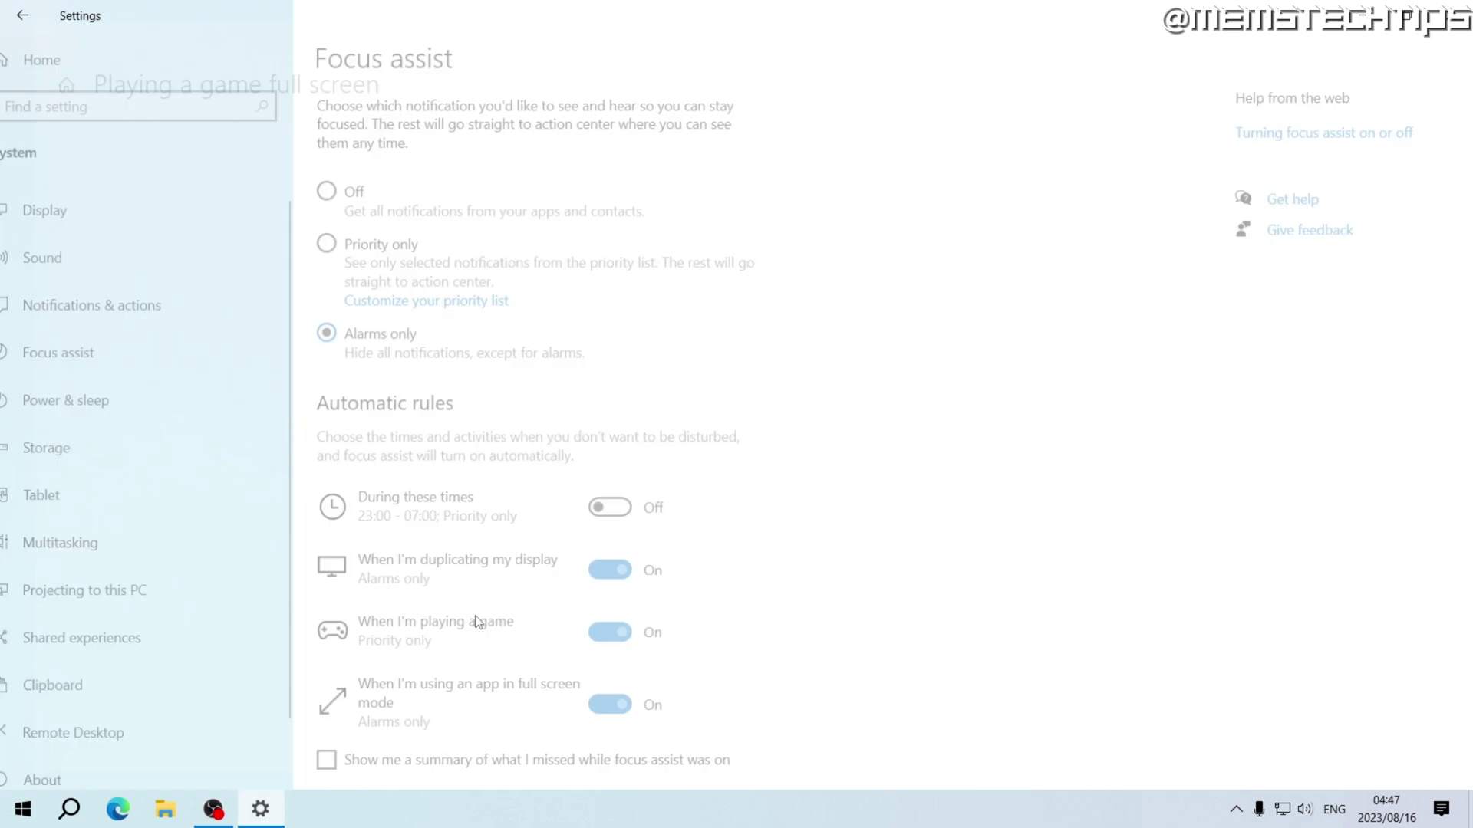
{"action": "left_click", "coordinate": [84, 265]}
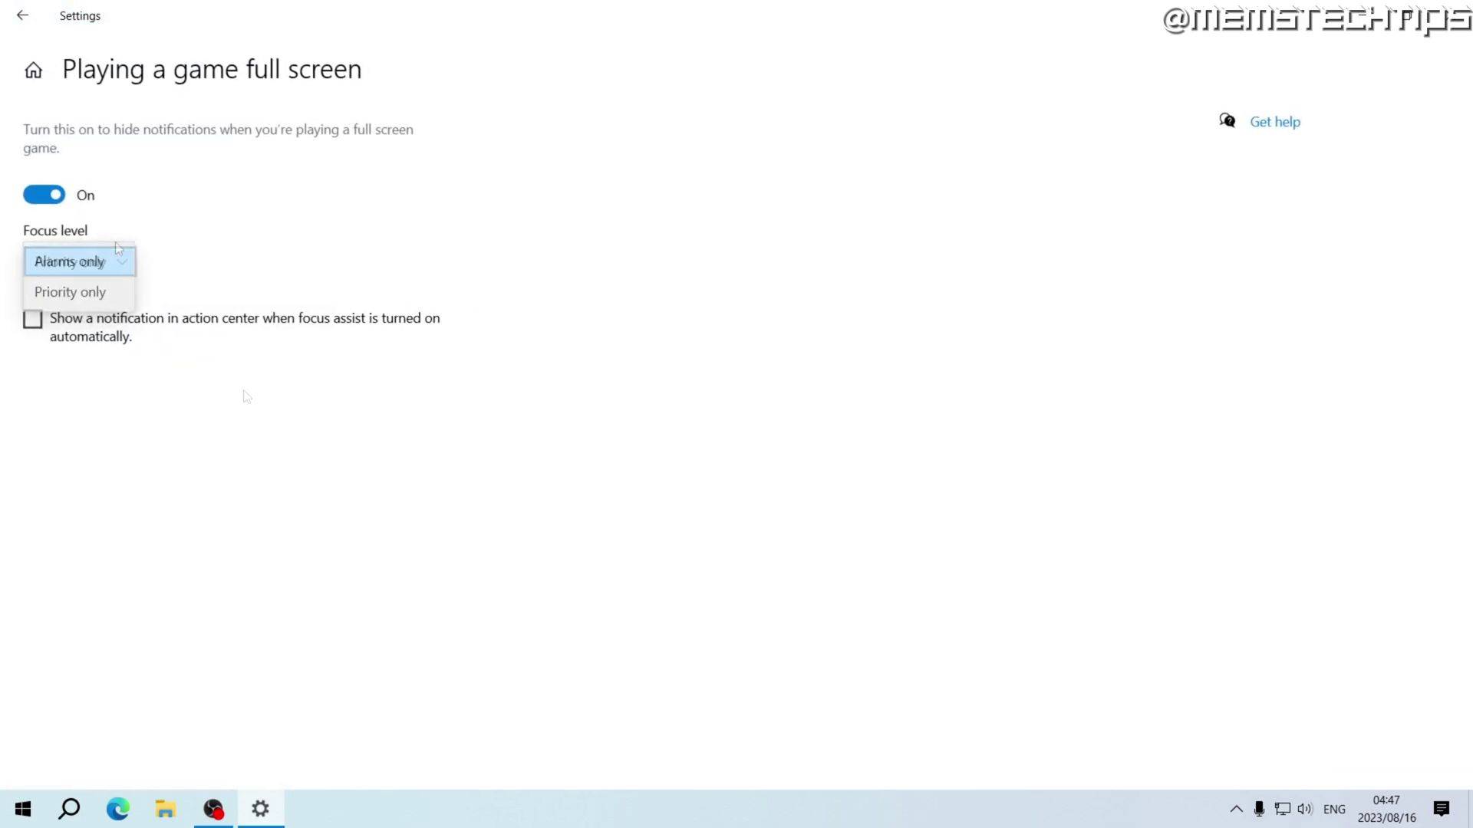
{"action": "left_click", "coordinate": [87, 268]}
{"action": "left_click", "coordinate": [22, 15]}
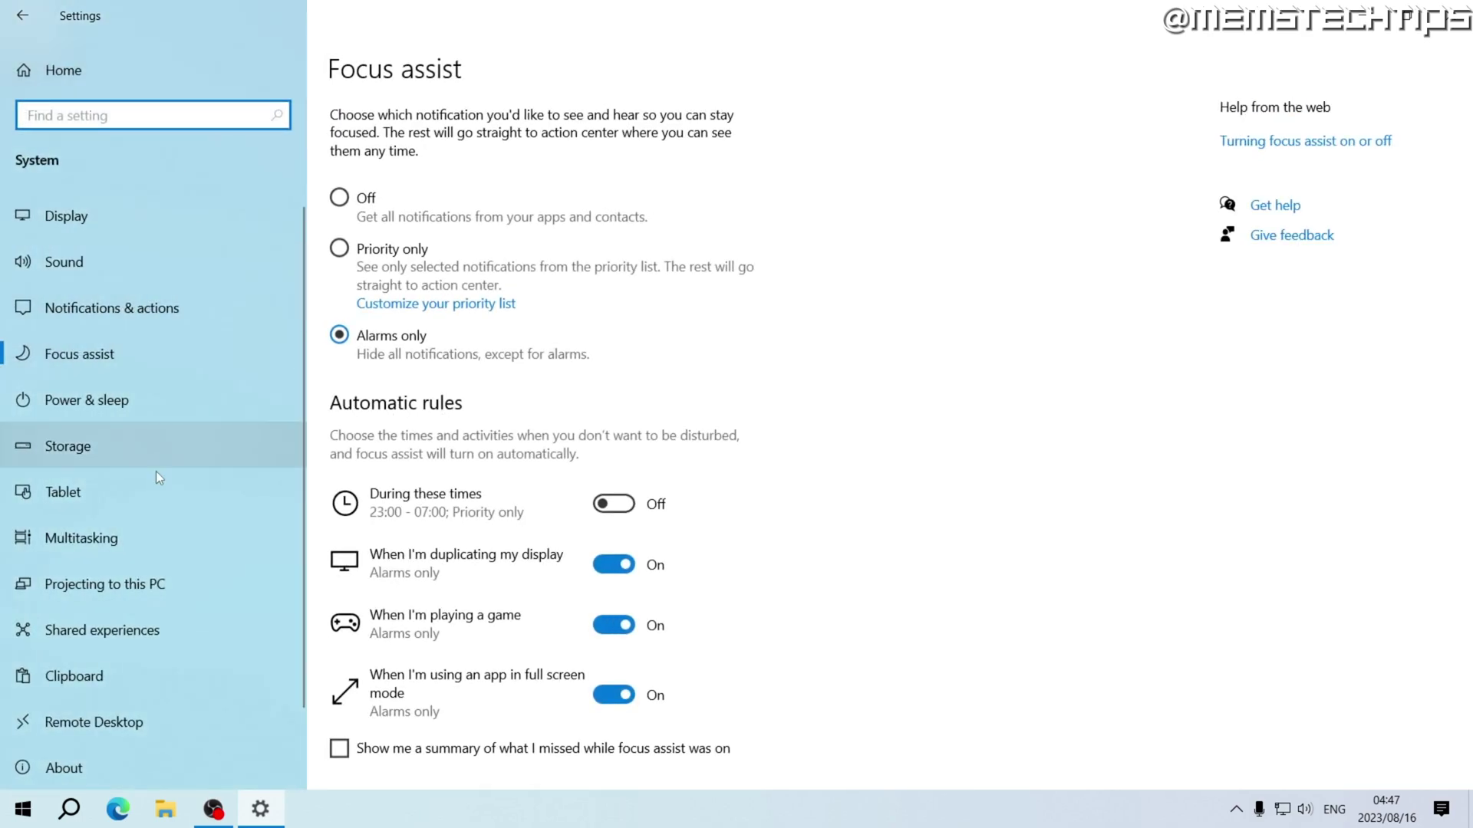
Configure Storage Sense to run every week.
{"action": "left_click", "coordinate": [104, 453]}
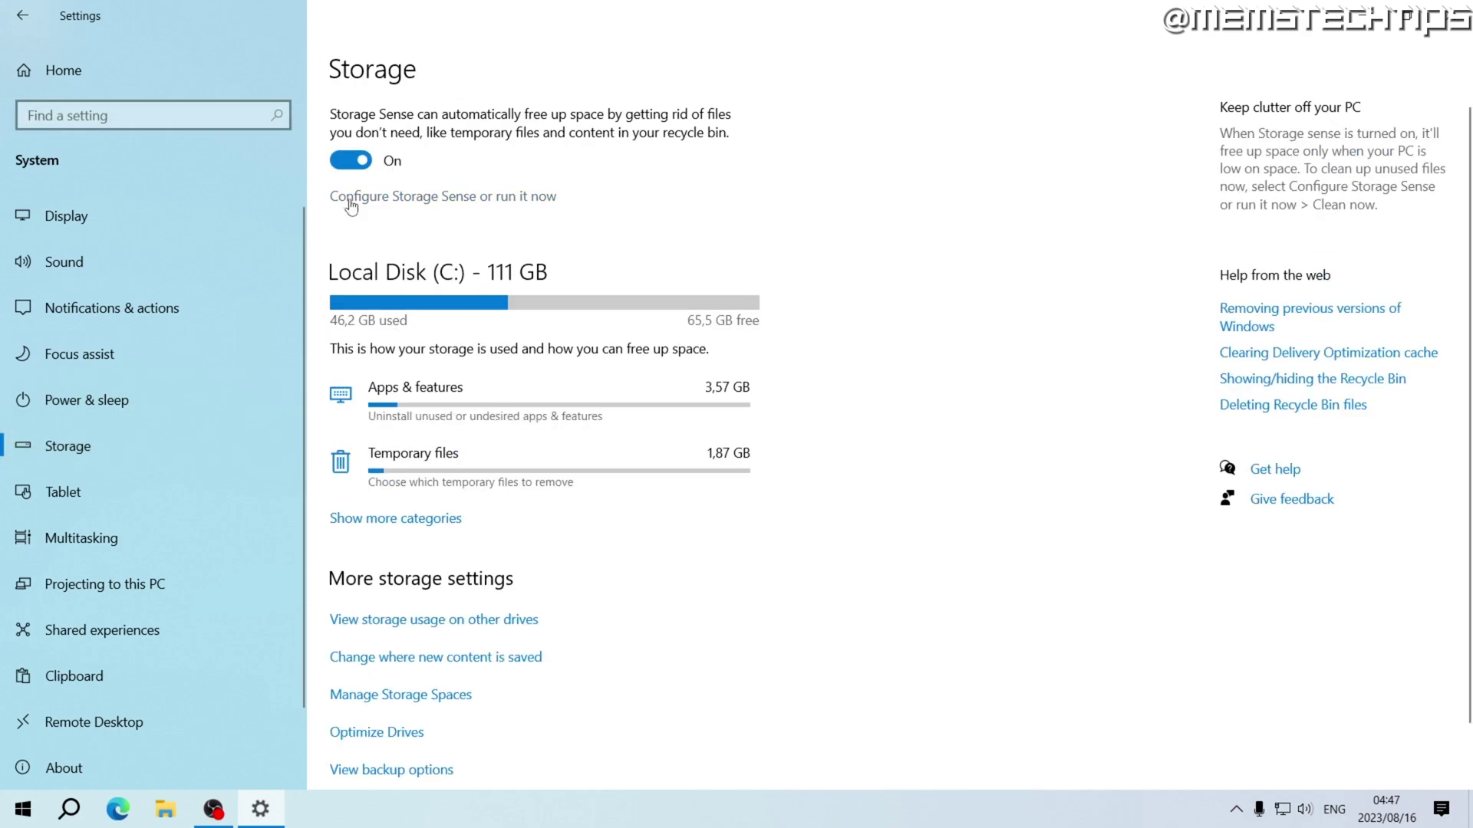
{"action": "left_click", "coordinate": [453, 197]}
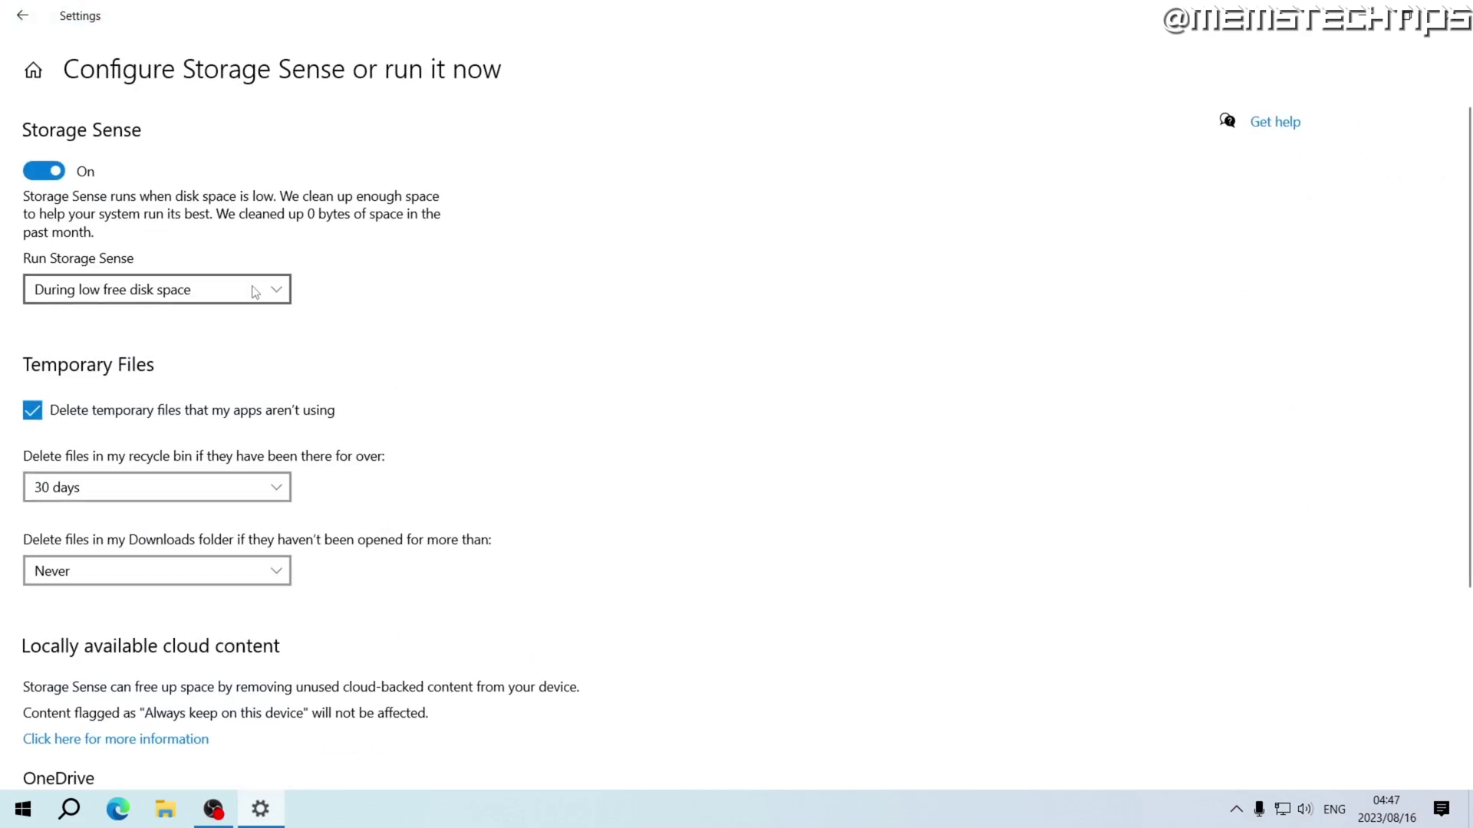
{"action": "left_click", "coordinate": [280, 291]}
{"action": "left_click", "coordinate": [117, 230]}
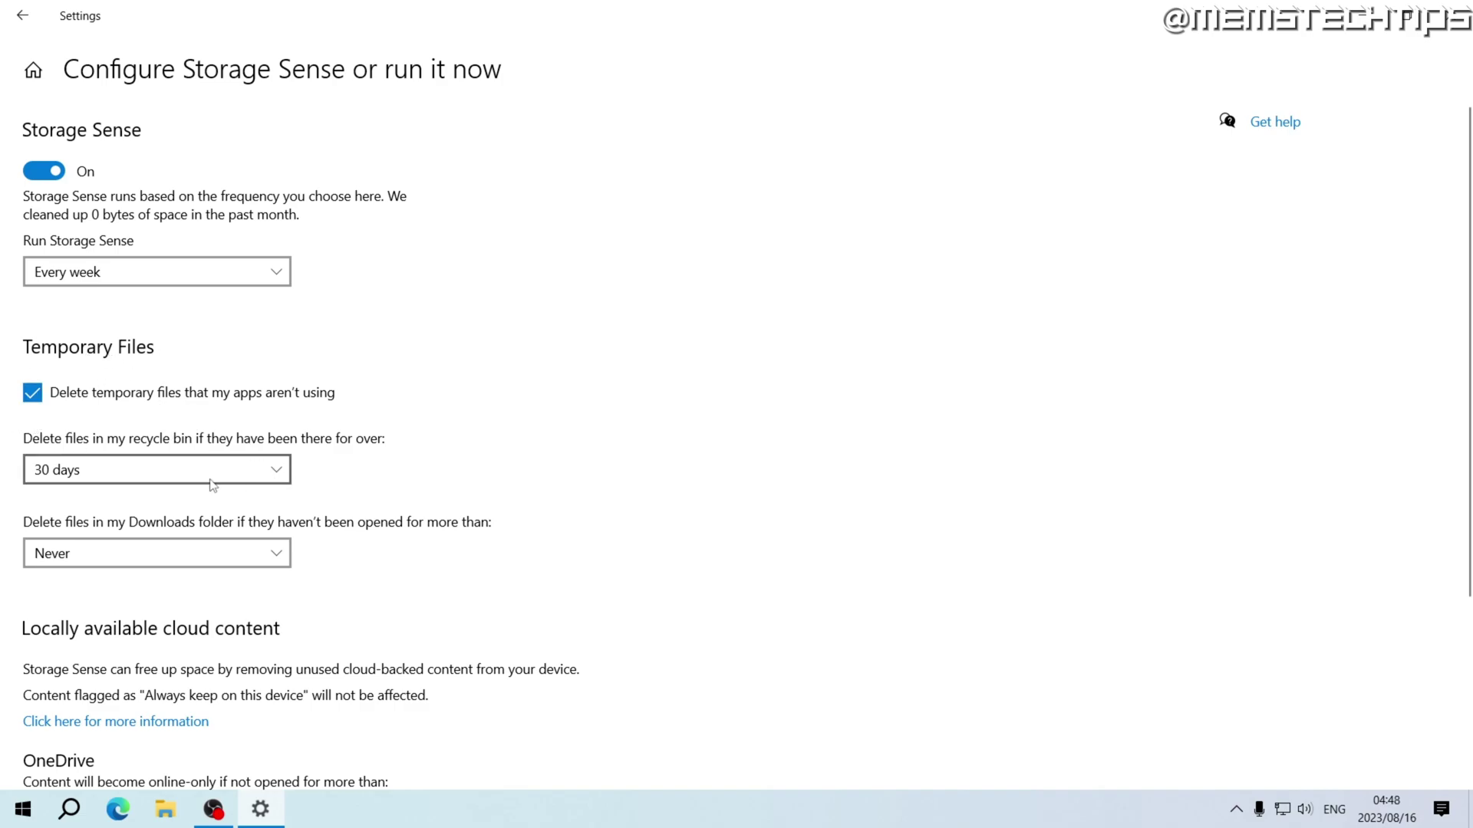
Set Storage Sense to delete recycle bin files after 14 days, and return to the Storage page.
{"action": "left_click", "coordinate": [274, 475]}
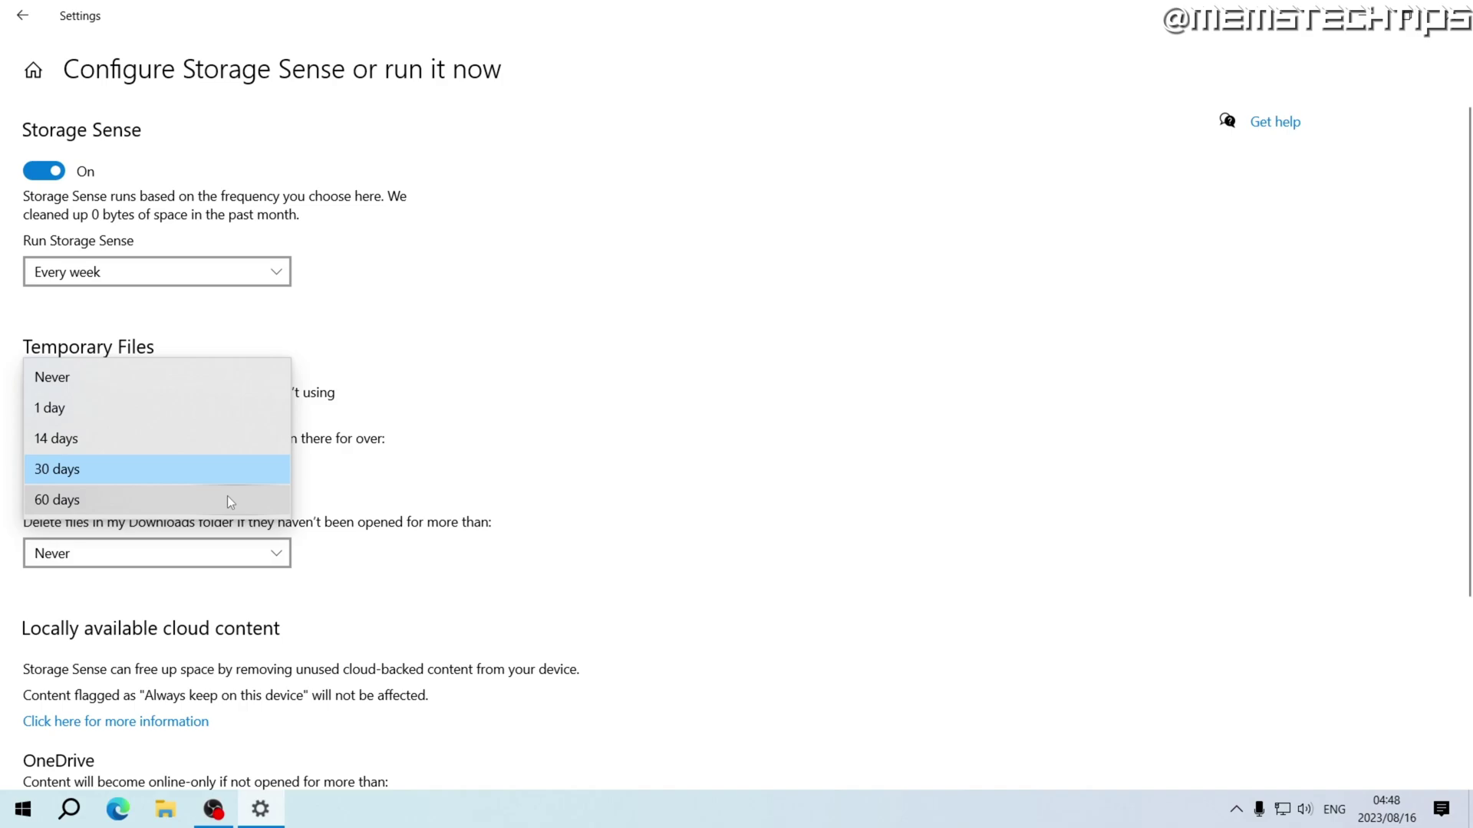
{"action": "left_click", "coordinate": [96, 435]}
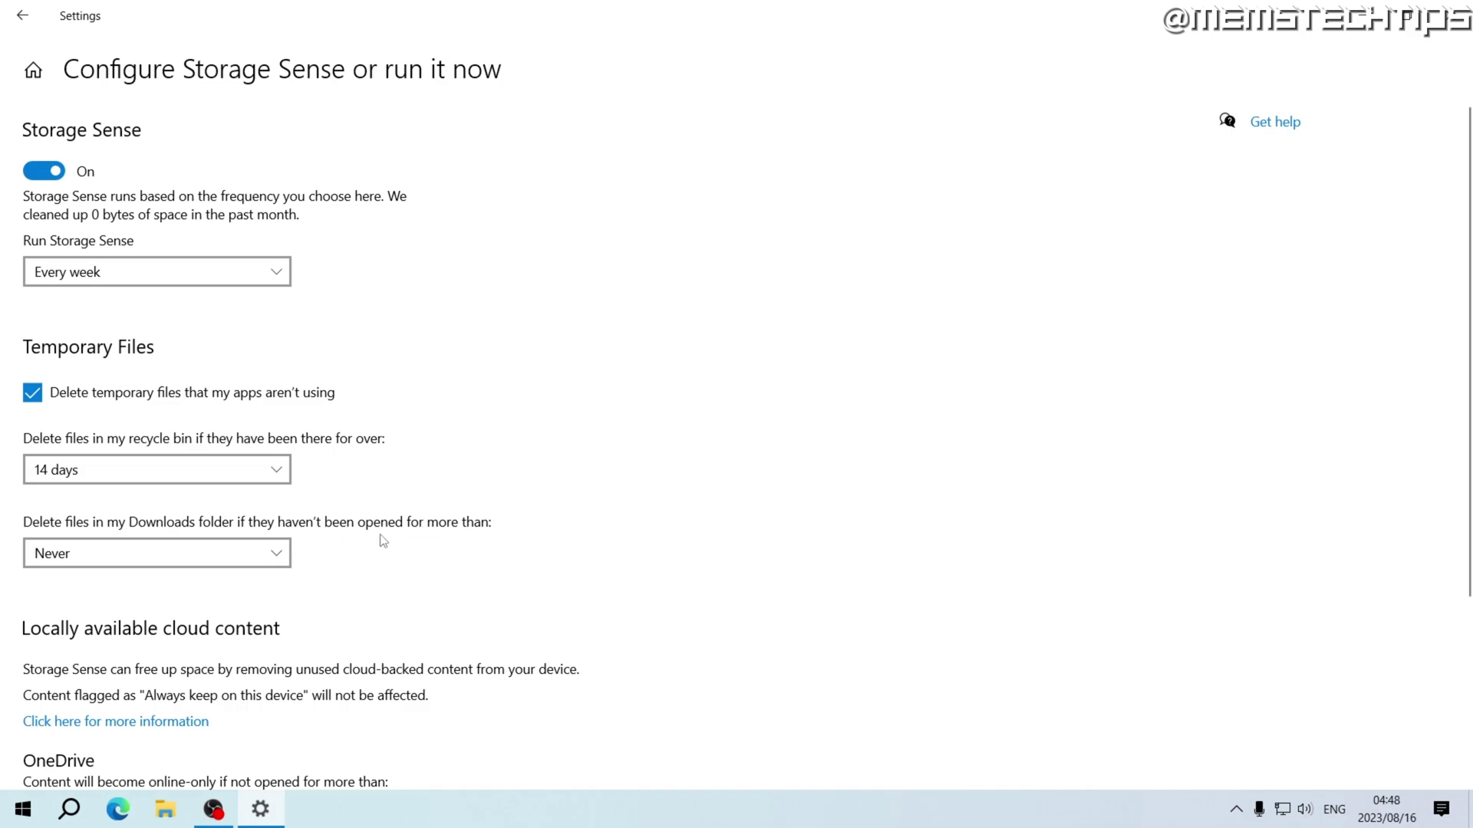
{"action": "left_click", "coordinate": [280, 554]}
{"action": "left_click", "coordinate": [466, 553]}
{"action": "left_click", "coordinate": [23, 16]}
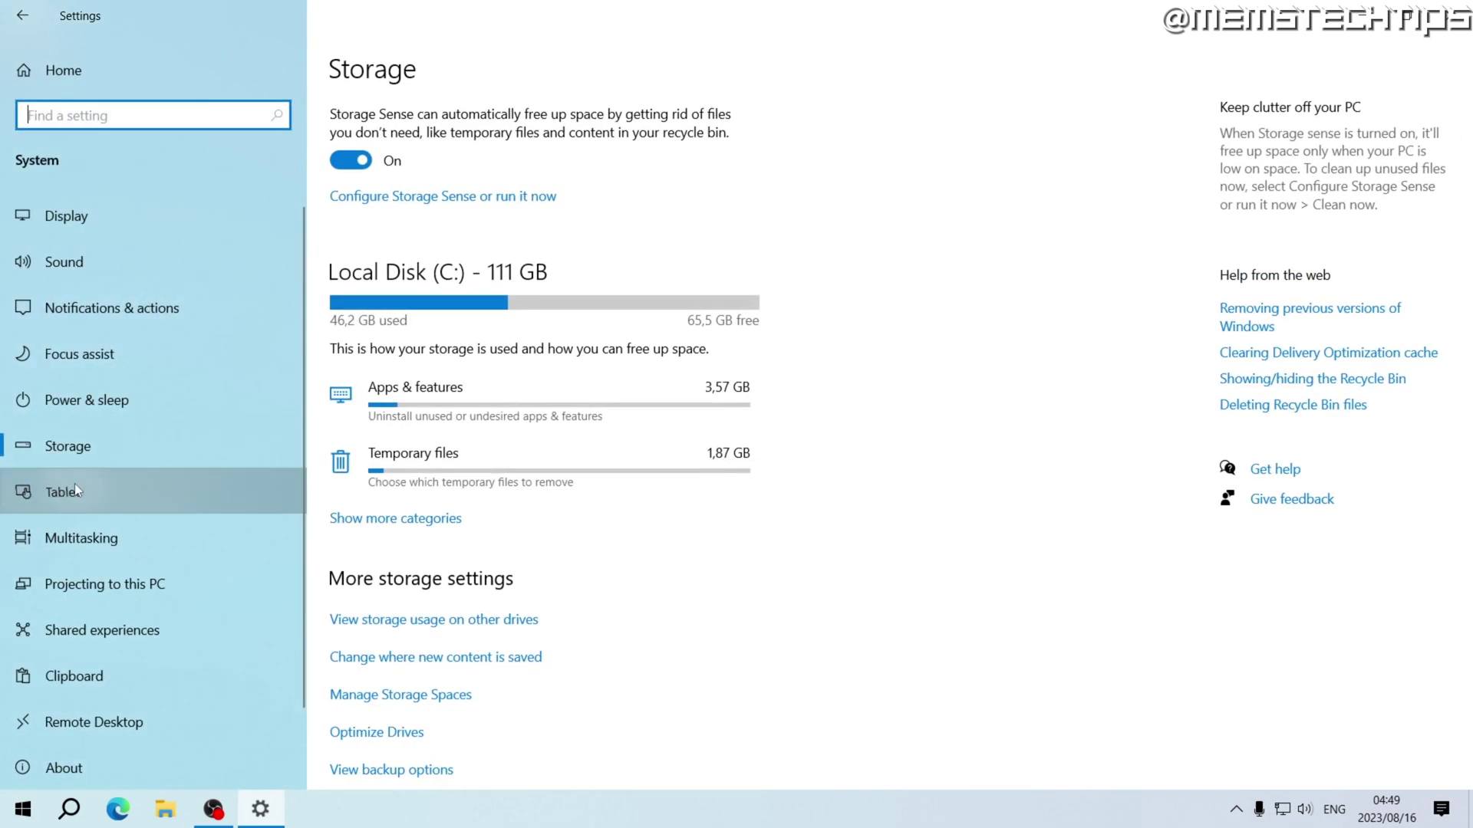
Configure tablet settings to never use tablet mode at sign-in and not to switch to tablet mode.
{"action": "left_click", "coordinate": [63, 492]}
{"action": "left_click", "coordinate": [394, 150]}
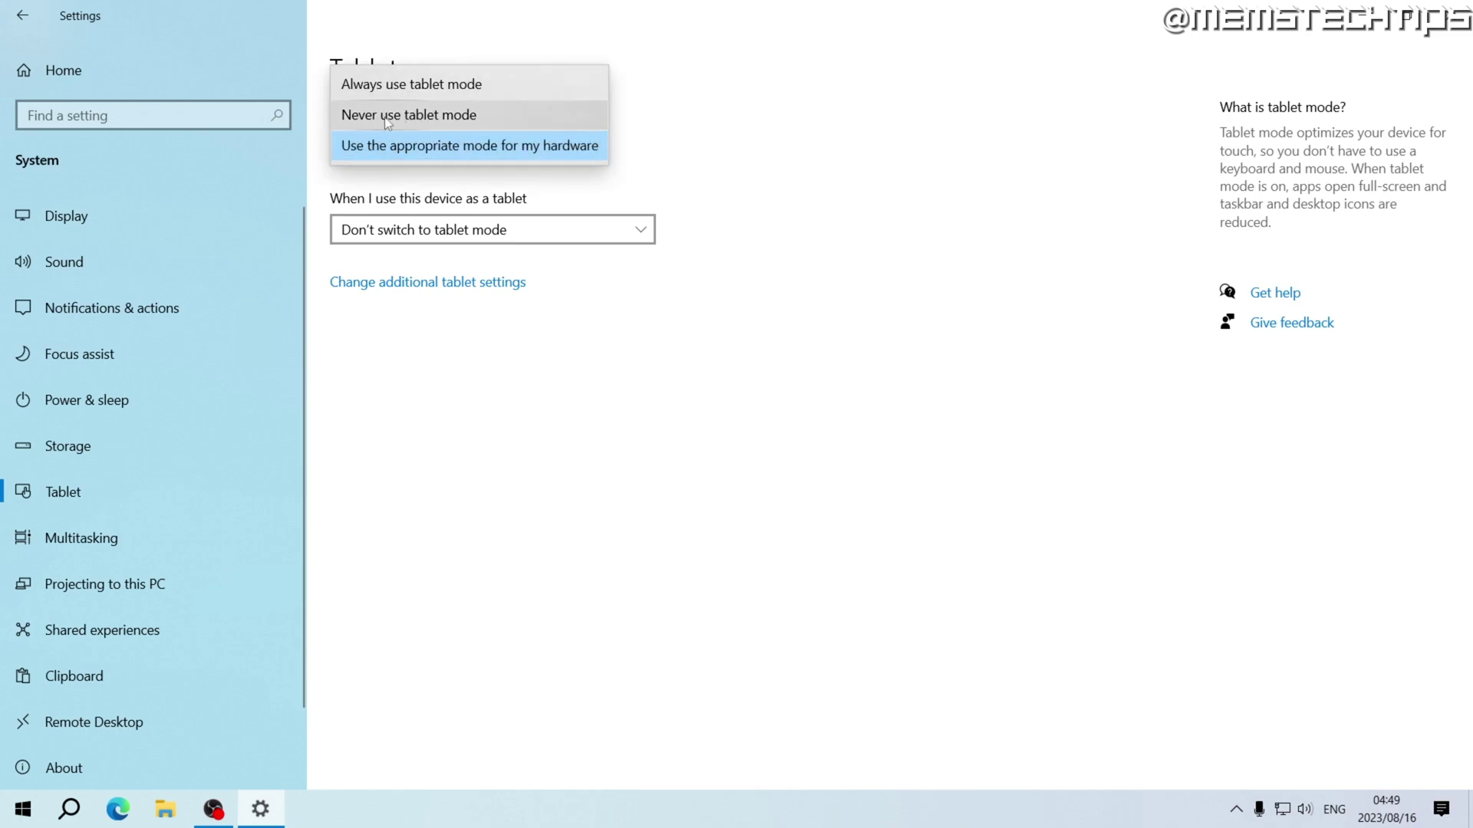
{"action": "left_click", "coordinate": [388, 119]}
{"action": "left_click", "coordinate": [463, 236]}
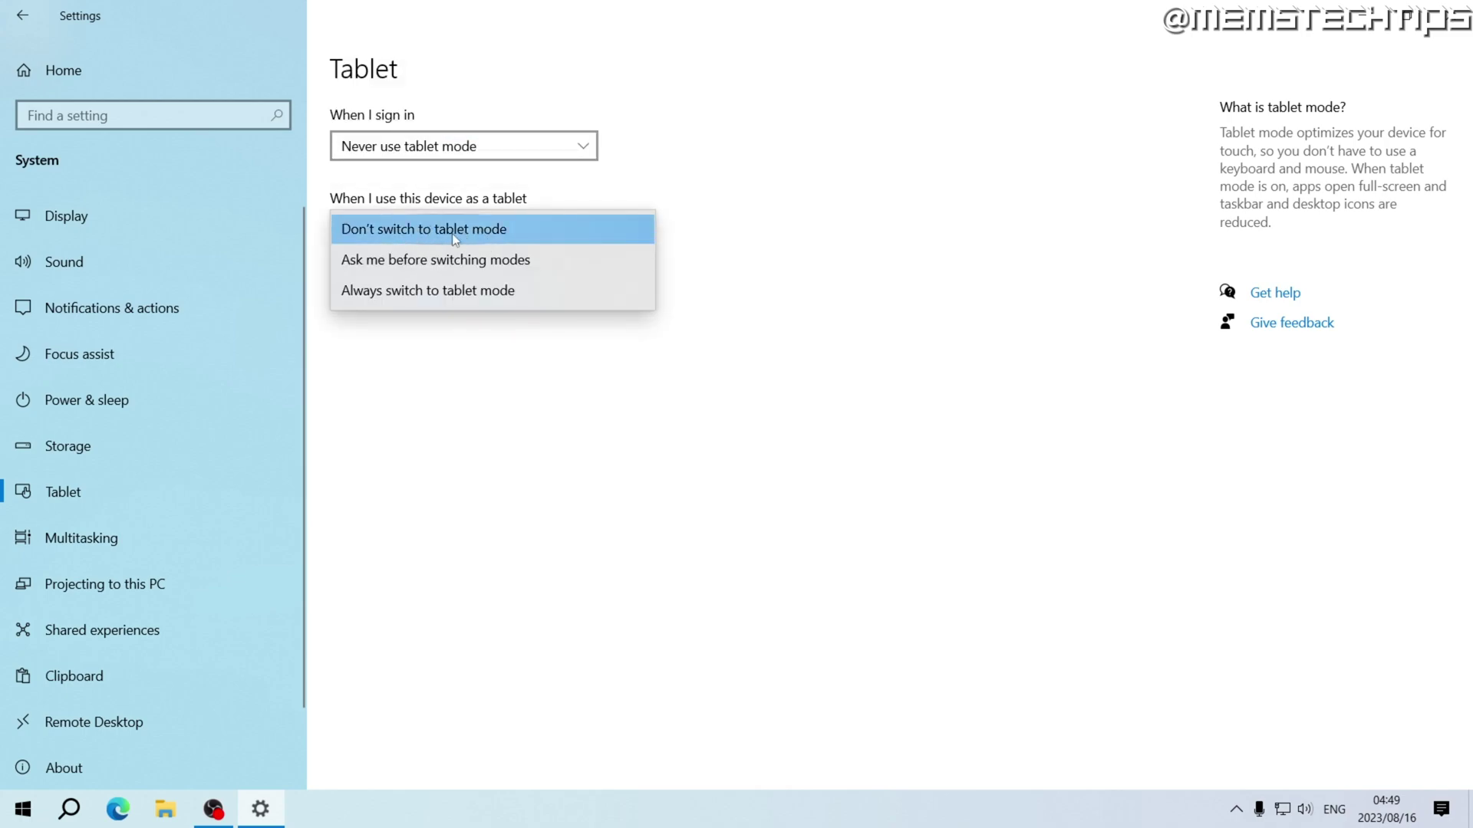
{"action": "left_click", "coordinate": [456, 234]}
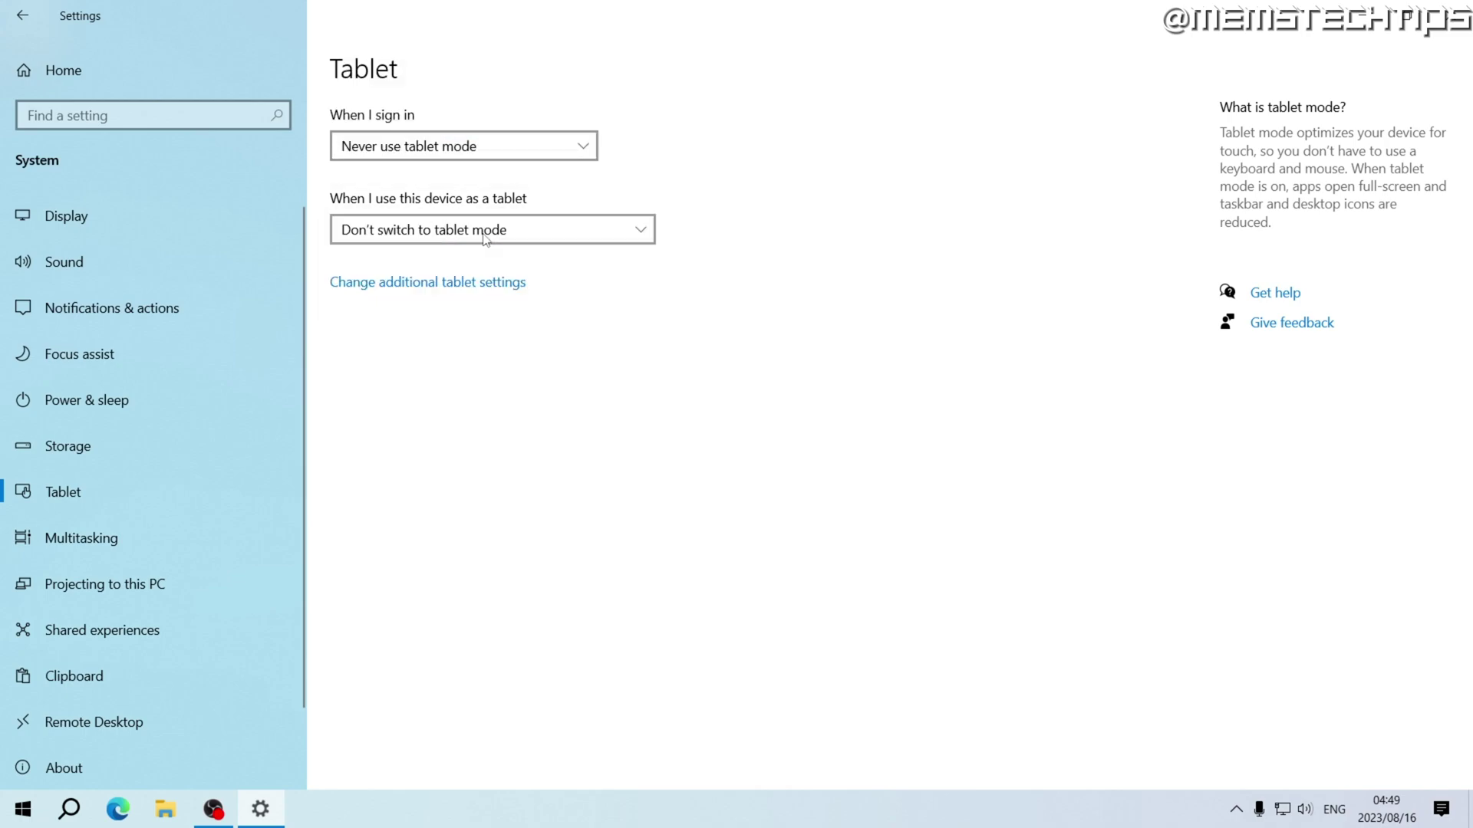
Change the desktop background from a picture to a solid black color in the personalization settings.
{"action": "left_click", "coordinate": [91, 62]}
{"action": "left_click", "coordinate": [1232, 322]}
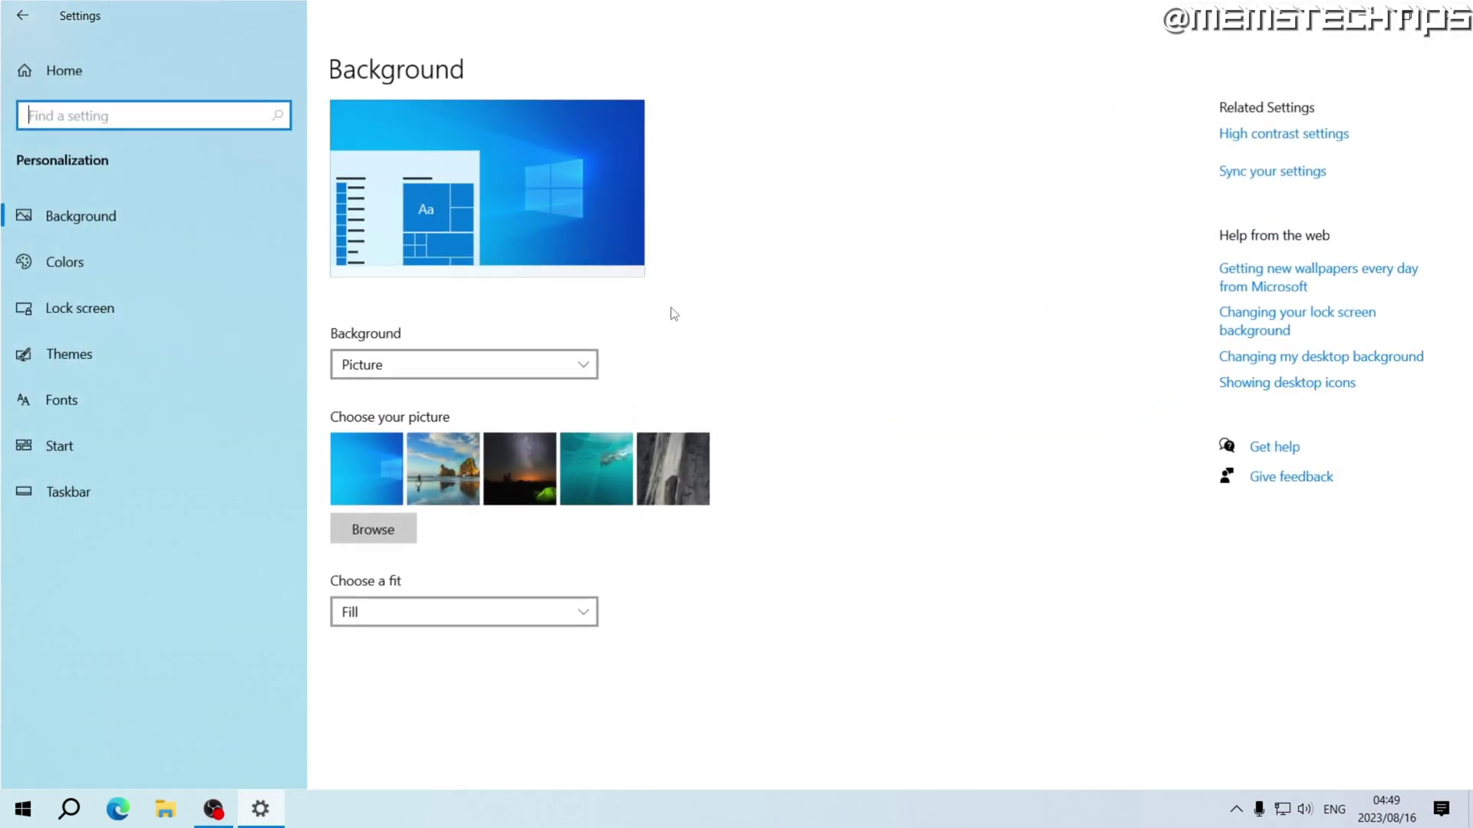
{"action": "left_click", "coordinate": [591, 367]}
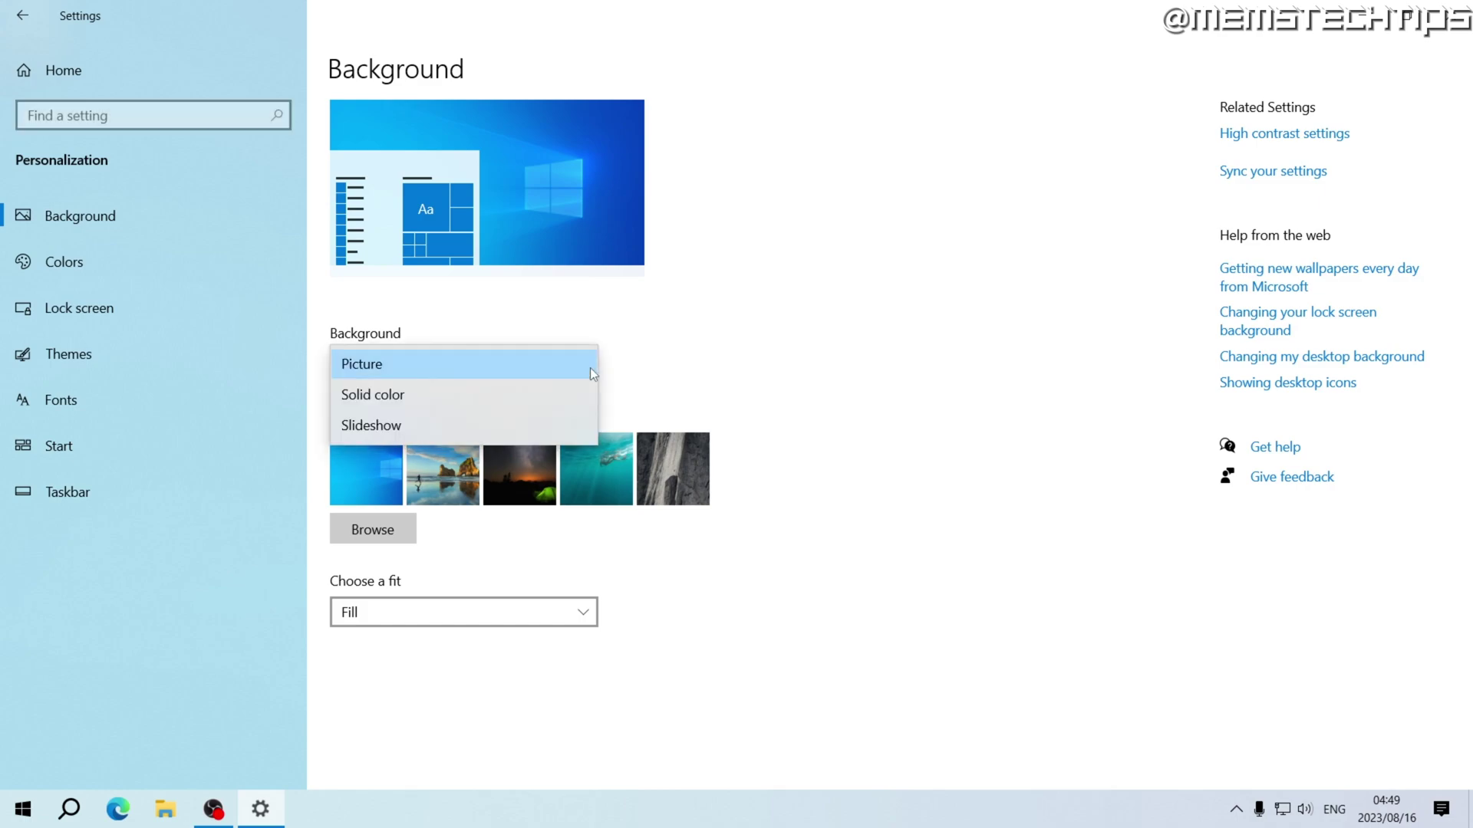
{"action": "left_click", "coordinate": [422, 395]}
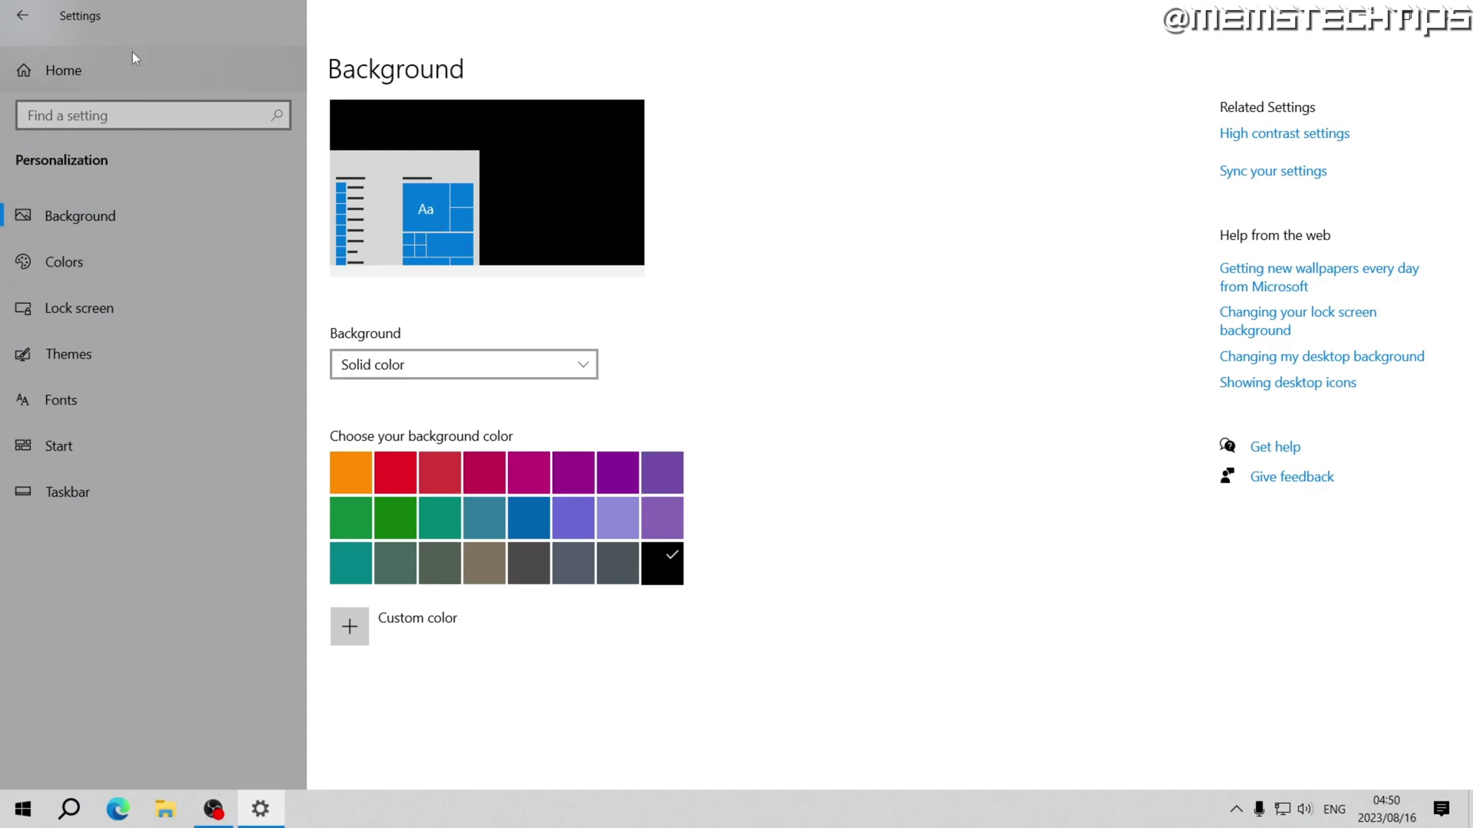
Delete all offline maps and turn off automatic map updates in the Apps settings.
{"action": "left_click", "coordinate": [91, 69]}
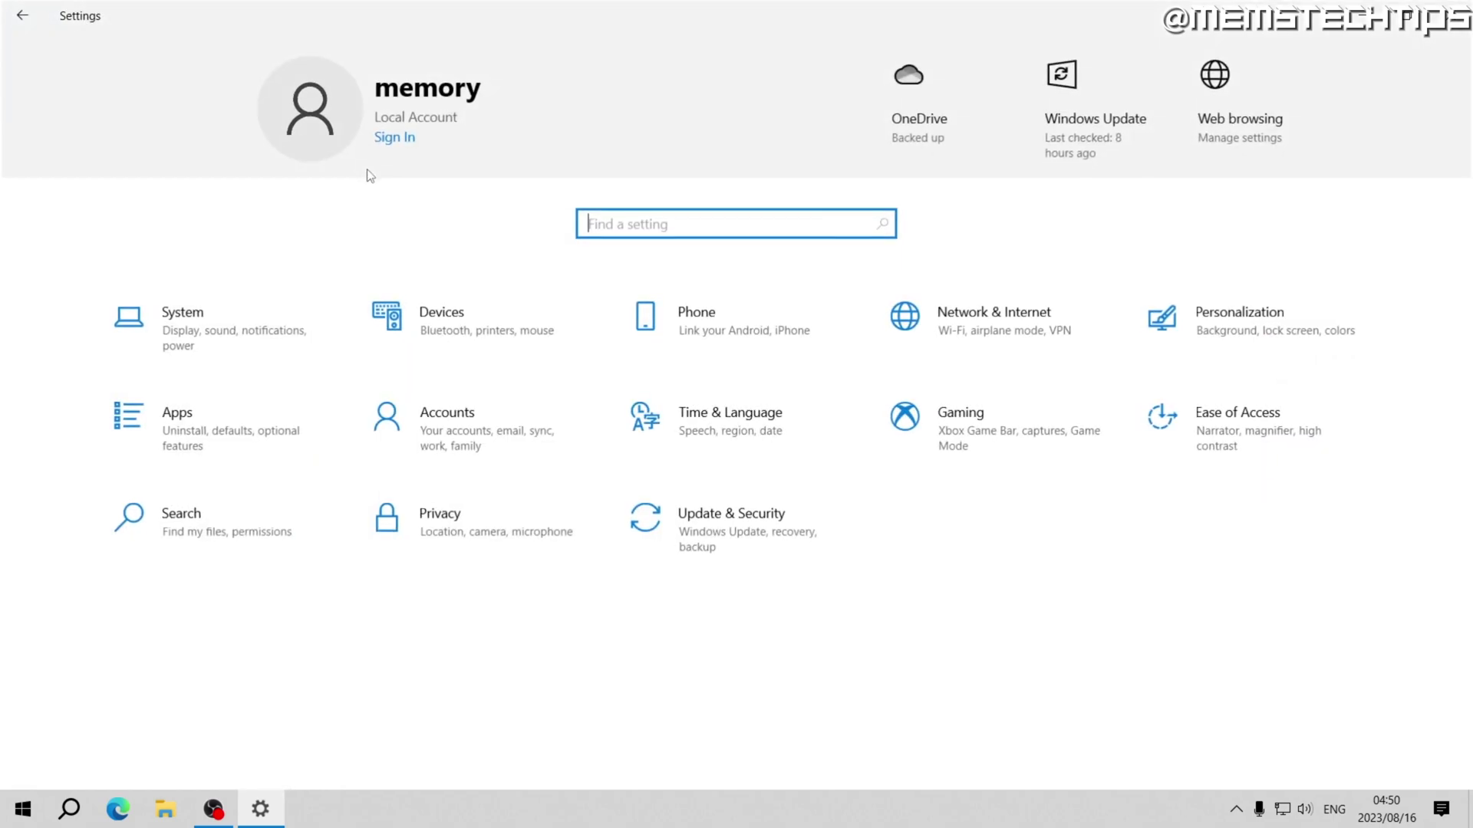
{"action": "left_click", "coordinate": [246, 425]}
{"action": "left_click", "coordinate": [106, 318]}
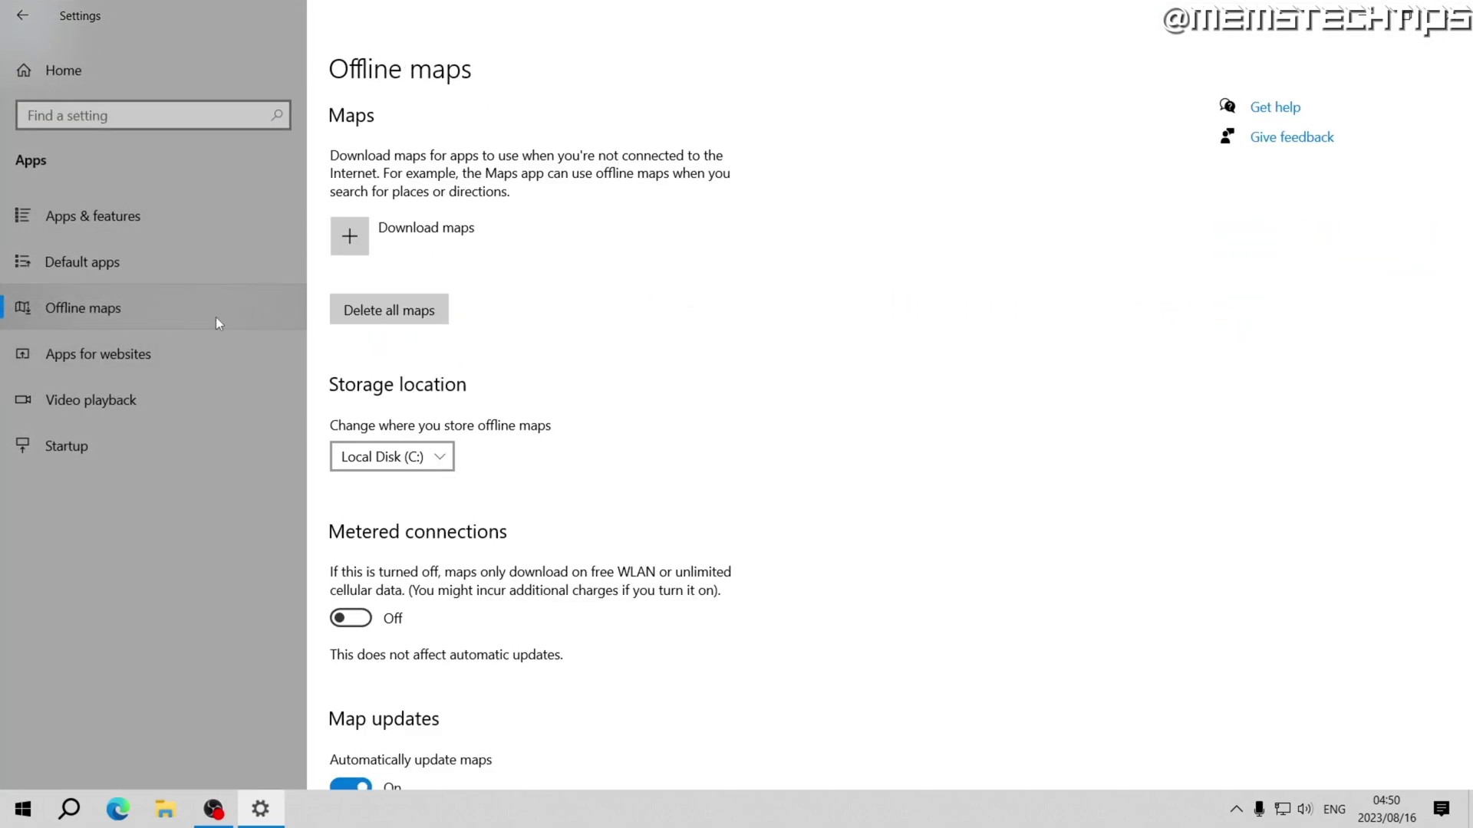
{"action": "left_click", "coordinate": [418, 310]}
{"action": "left_click", "coordinate": [503, 268]}
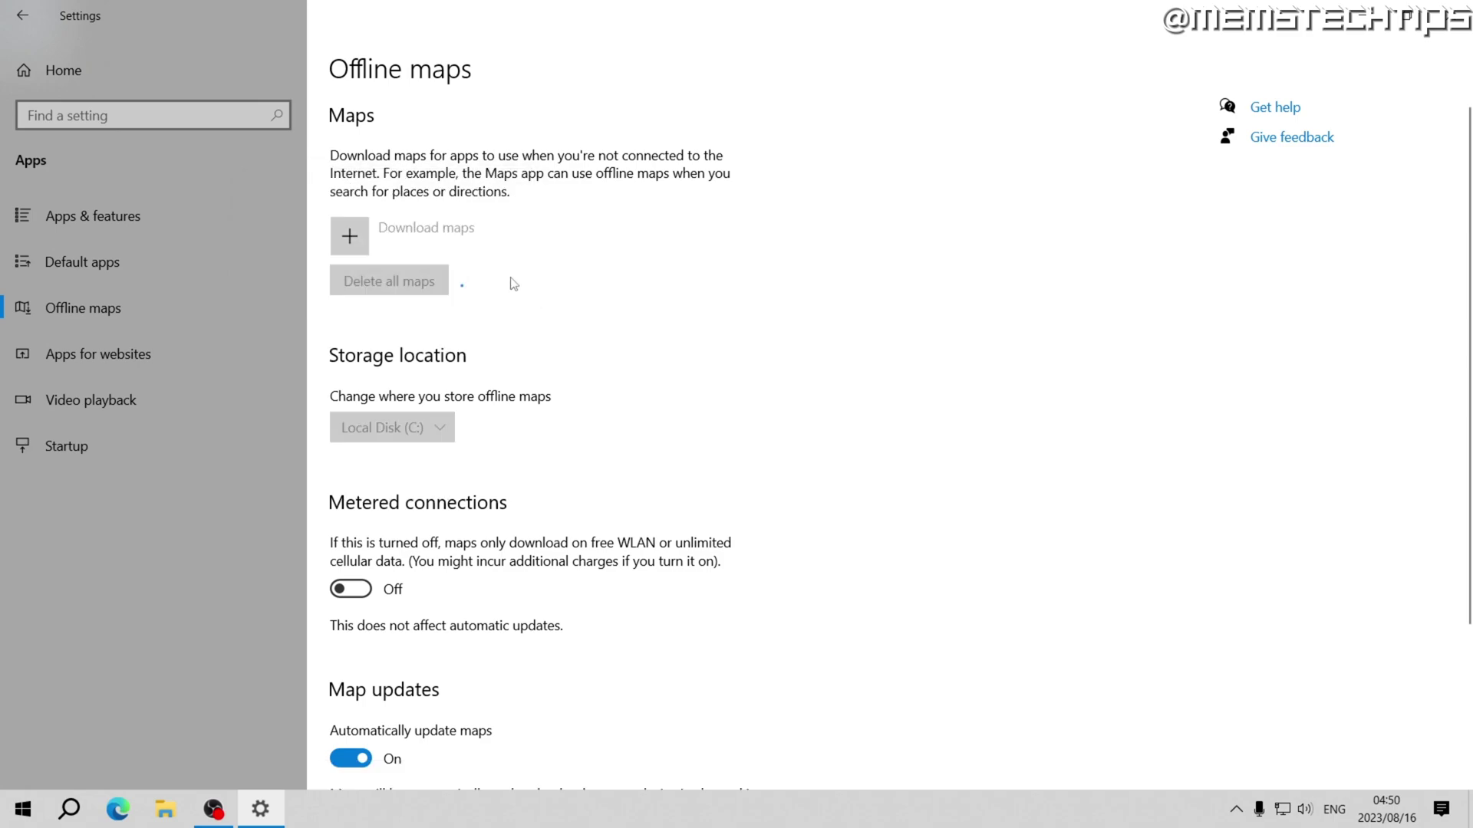
{"action": "scroll", "coordinate": [513, 292], "scroll_direction": "down", "scroll_amount": 3}
{"action": "left_click", "coordinate": [349, 530]}
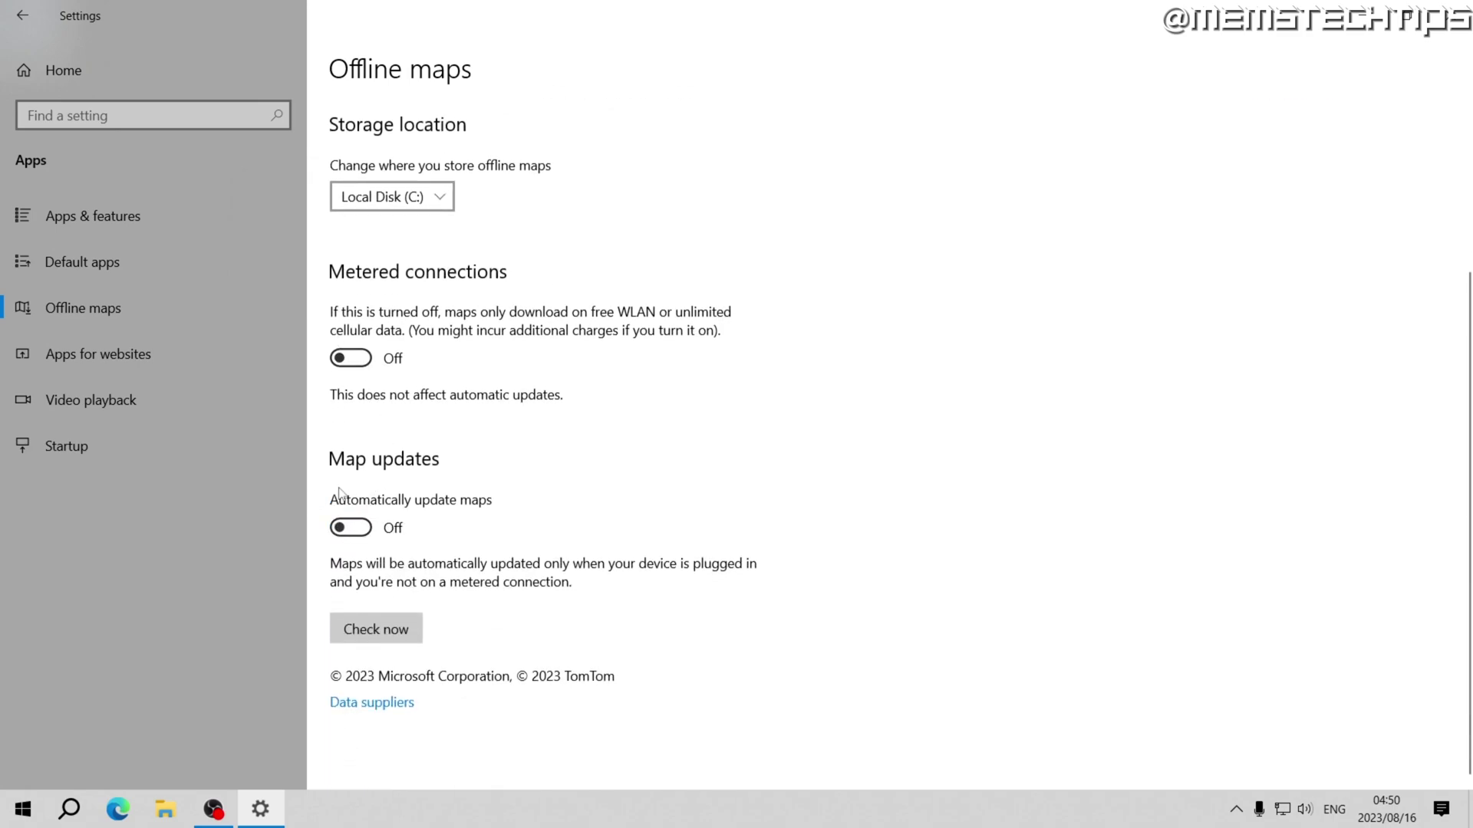
Turn off both Maps website associations under Apps for websites.
{"action": "left_click", "coordinate": [40, 356]}
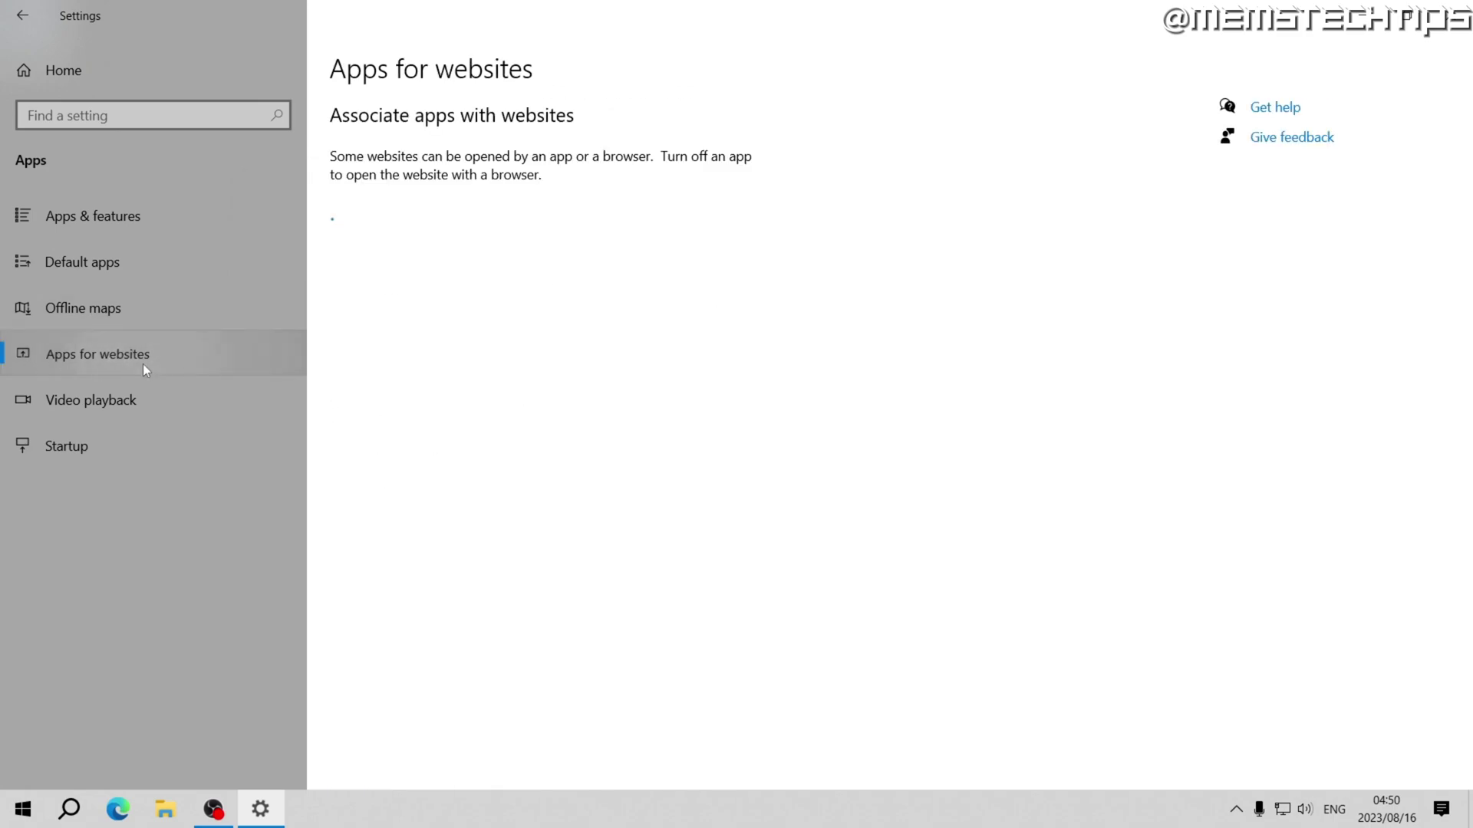
{"action": "left_click", "coordinate": [624, 216]}
{"action": "left_click", "coordinate": [627, 265]}
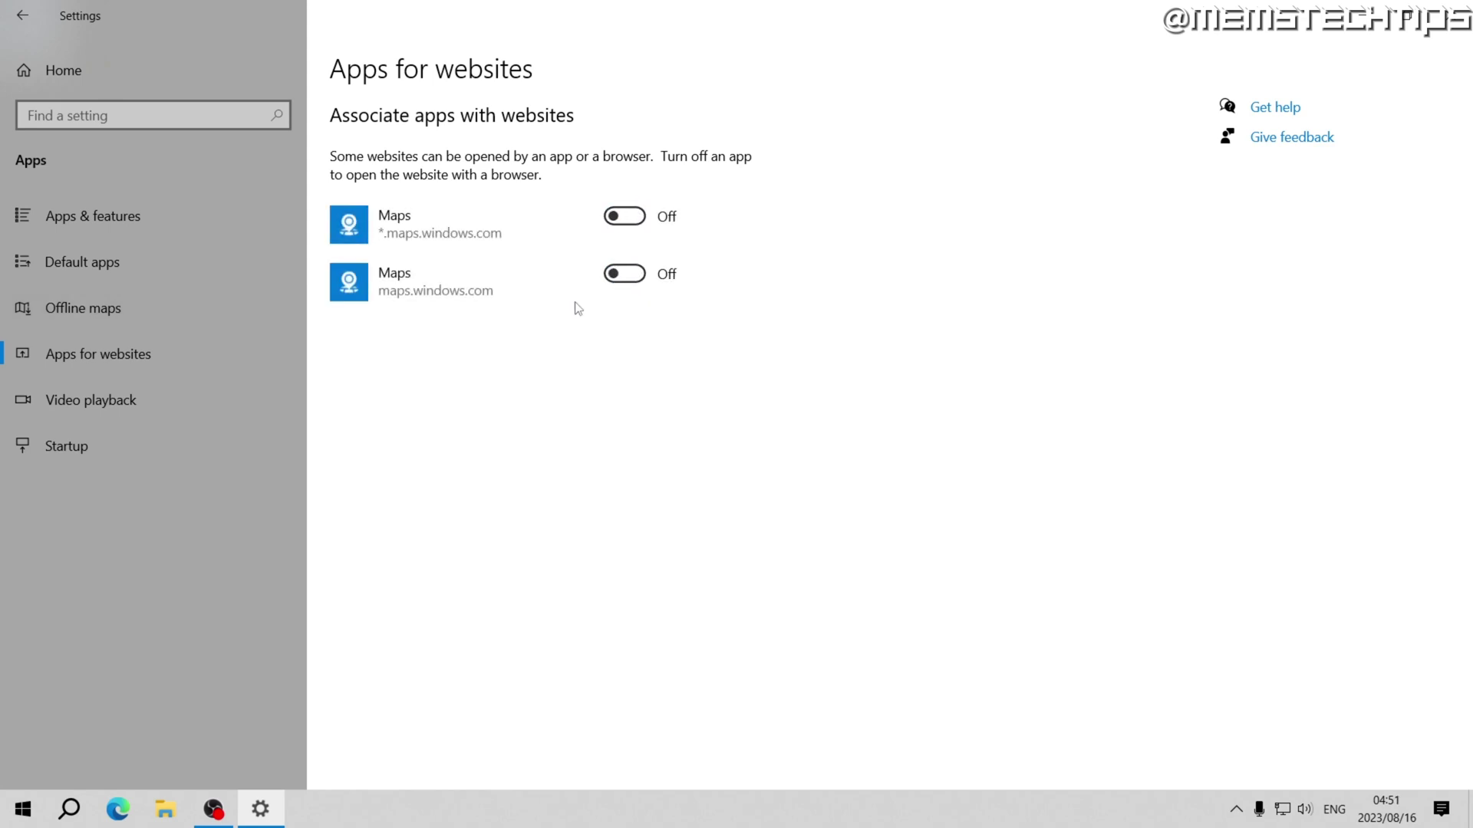
Disable Microsoft Edge and Microsoft OneDrive as startup apps.
{"action": "left_click", "coordinate": [121, 452]}
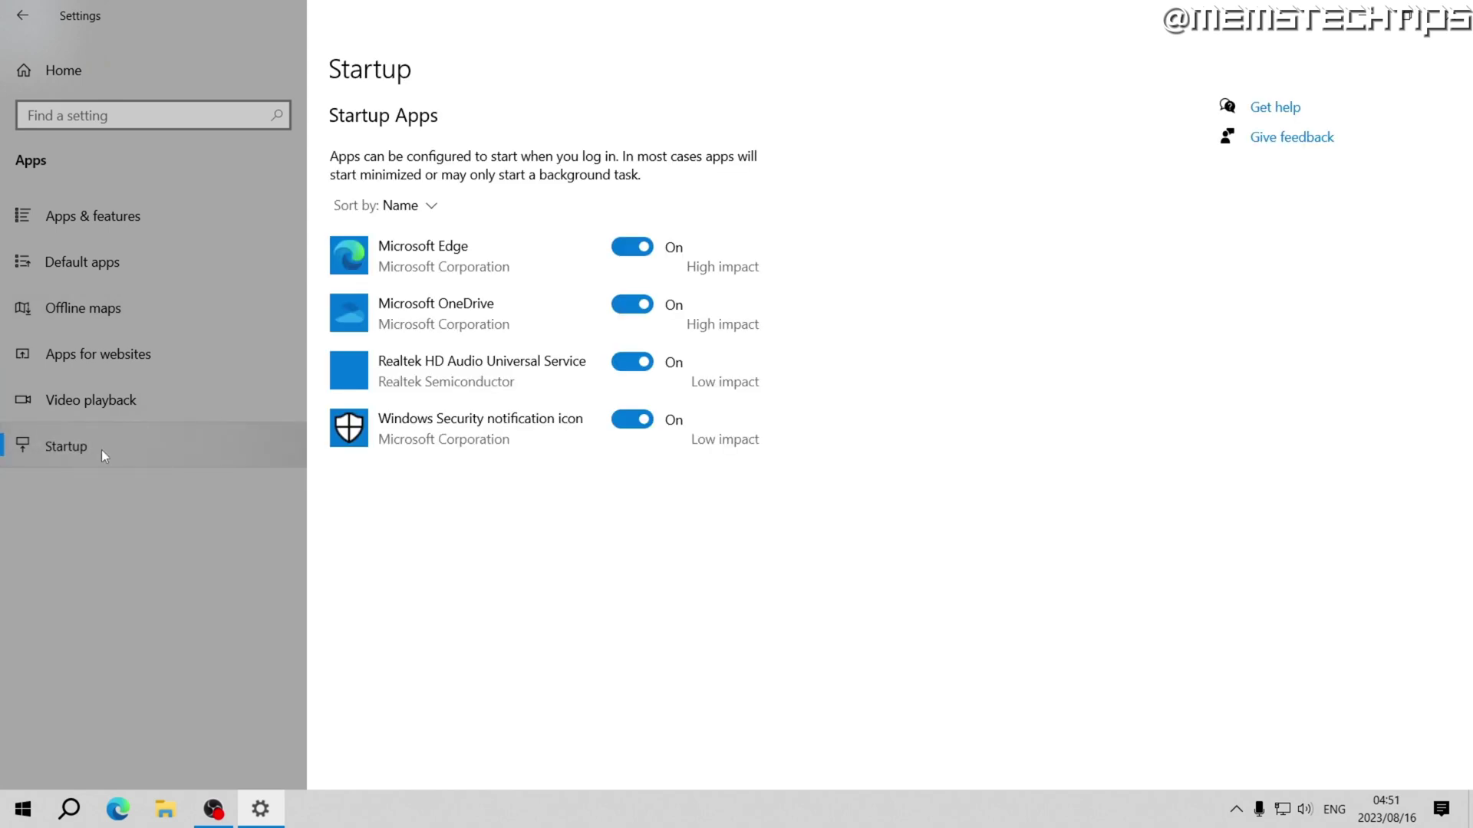
{"action": "left_click", "coordinate": [632, 246]}
{"action": "left_click", "coordinate": [630, 307]}
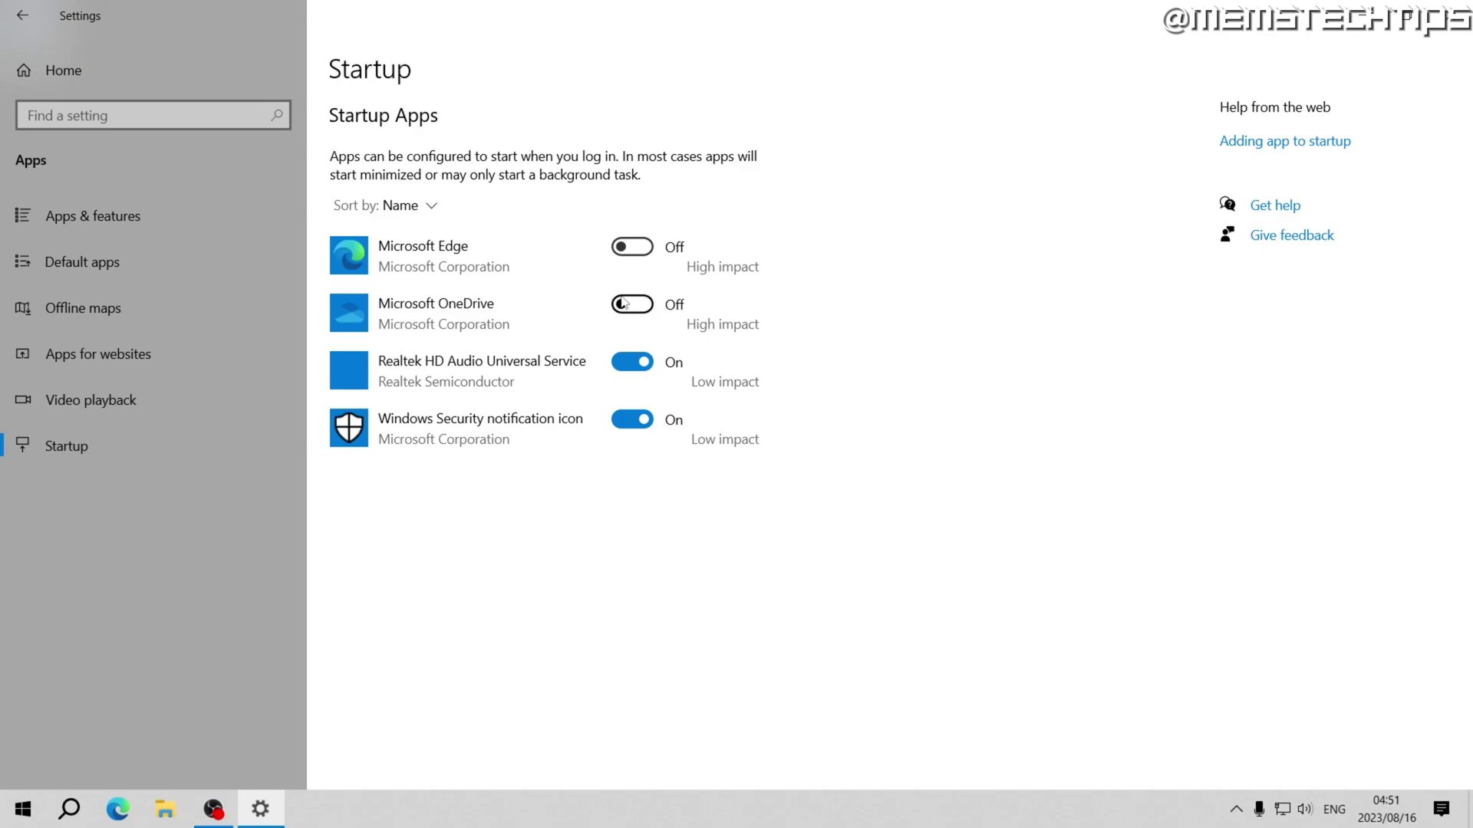
Open the account information in the Accounts settings and check whether a local or Microsoft account is used.
{"action": "left_click", "coordinate": [82, 76]}
{"action": "left_click", "coordinate": [463, 429]}
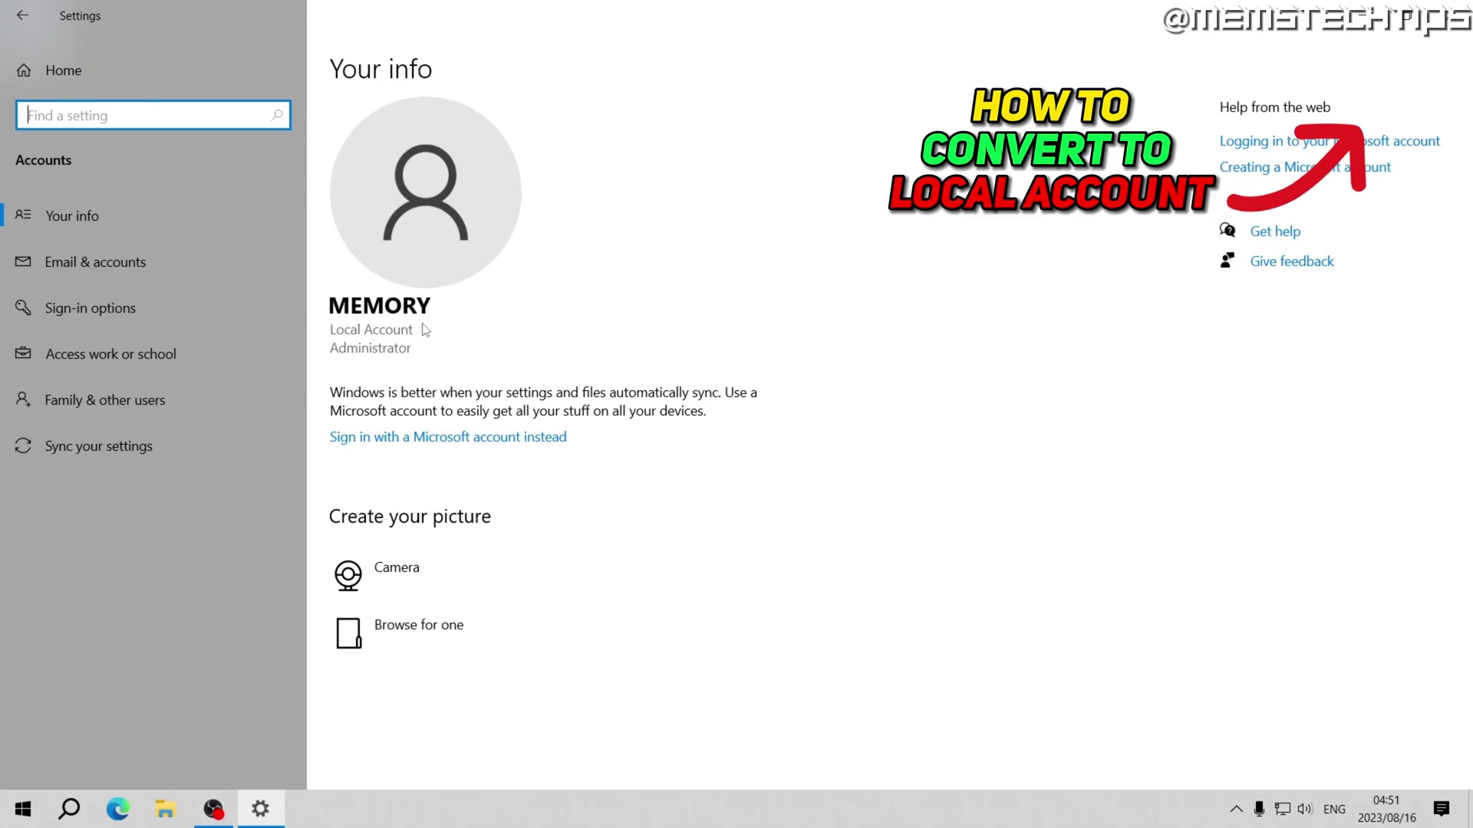
In the account sign-in options, turn off using sign-in info to automatically finish device setup after an update or restart.
{"action": "left_click", "coordinate": [122, 315]}
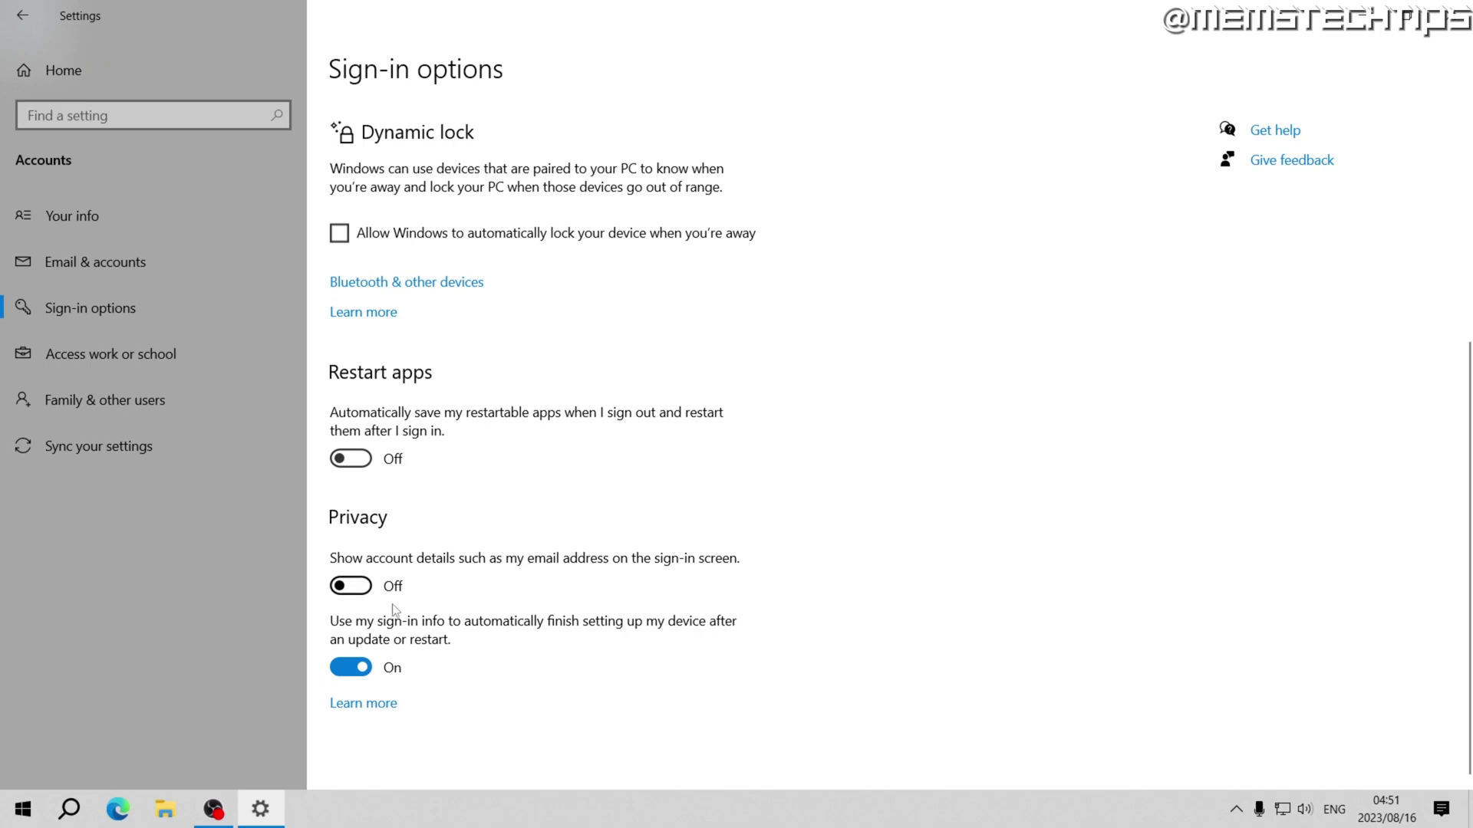
{"action": "left_click", "coordinate": [361, 669]}
{"action": "left_click", "coordinate": [90, 67]}
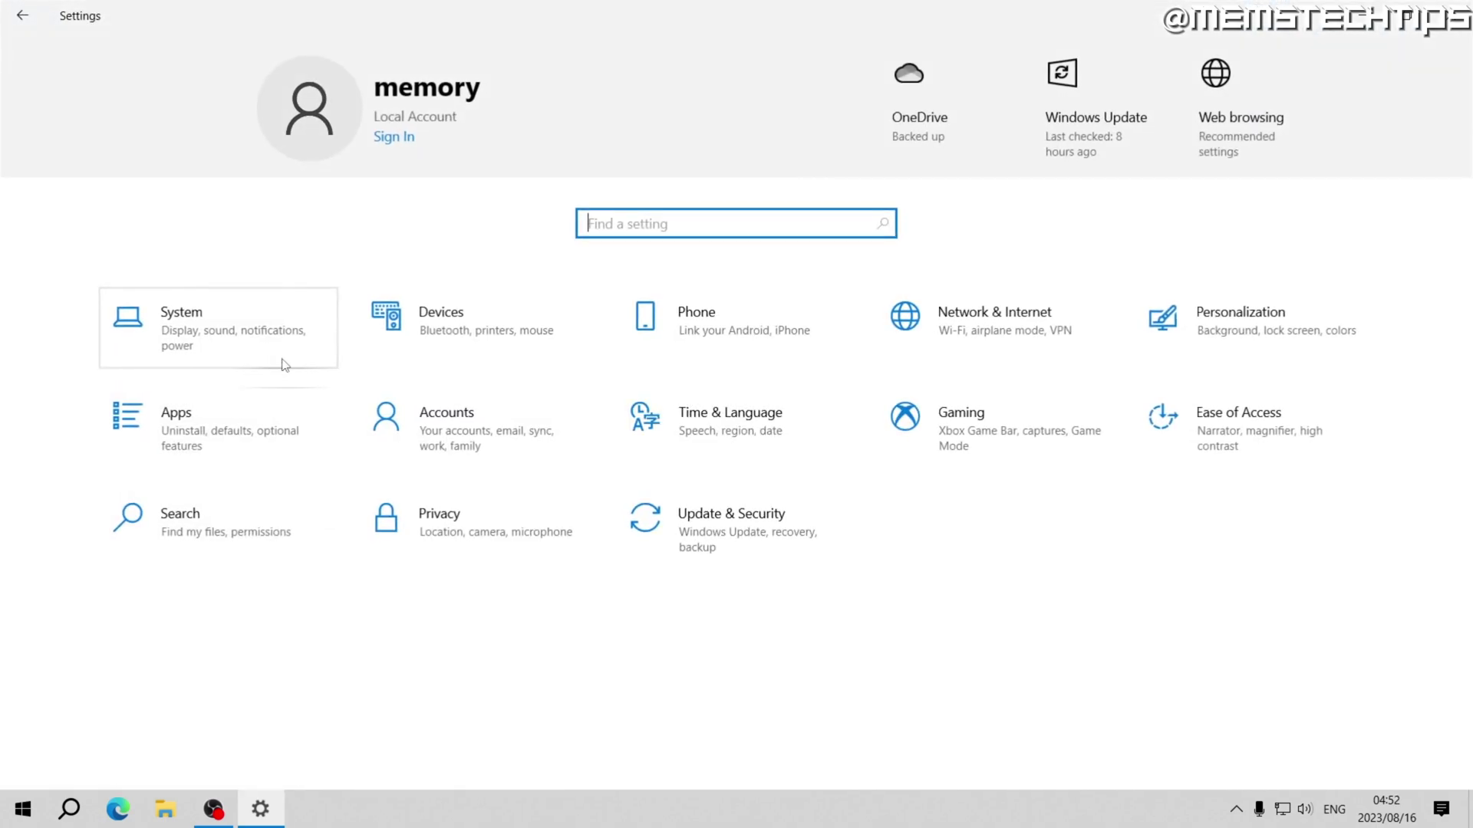
Disable Xbox Game Bar in the Gaming settings and check that Game Mode is on.
{"action": "left_click", "coordinate": [951, 430]}
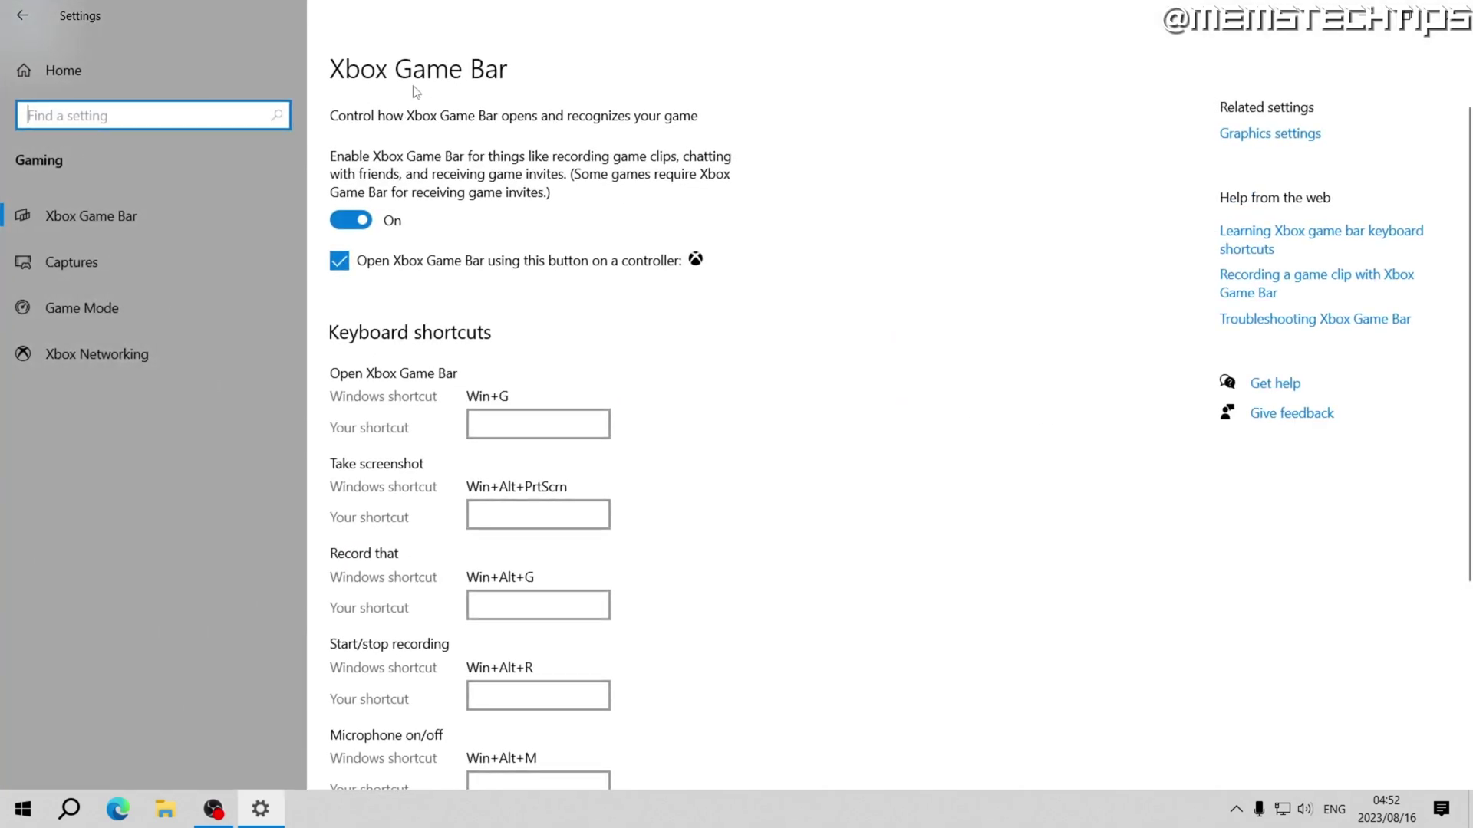
{"action": "left_click", "coordinate": [356, 220]}
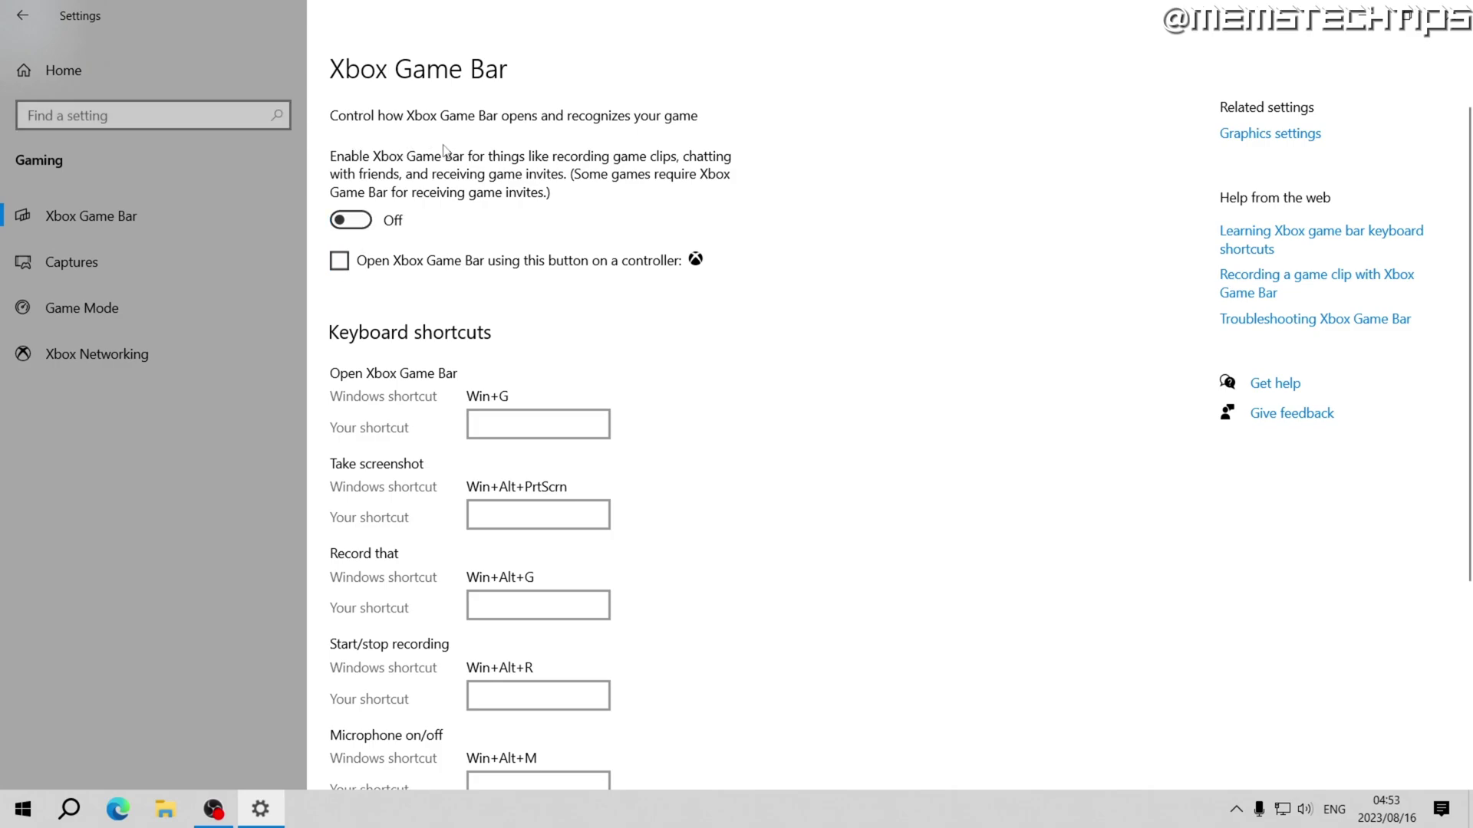
{"action": "left_click", "coordinate": [123, 315]}
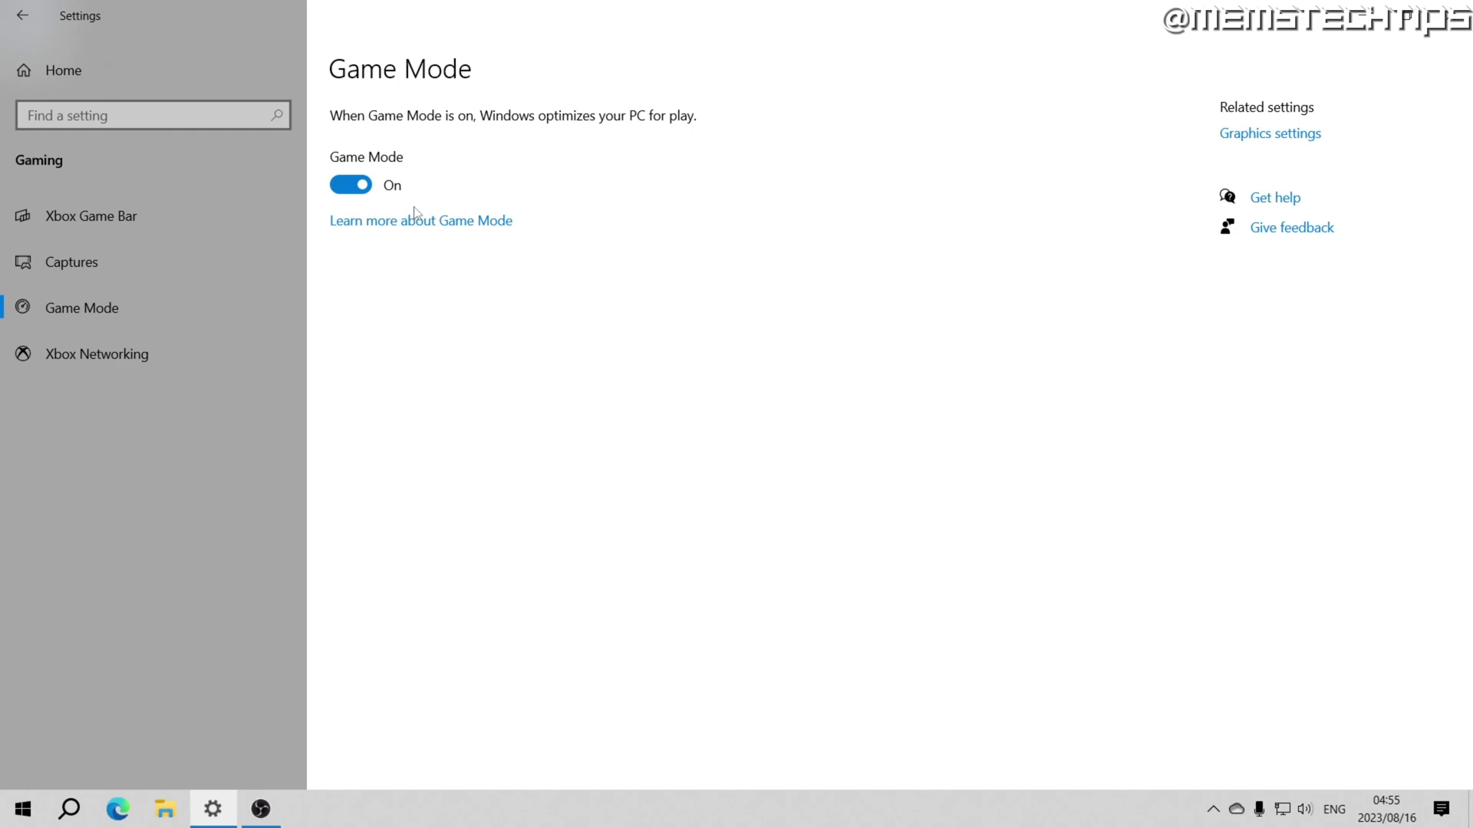
In the general privacy settings, turn off language list access for websites, app launch tracking and suggested content in Settings.
{"action": "left_click", "coordinate": [144, 69]}
{"action": "left_click", "coordinate": [467, 525]}
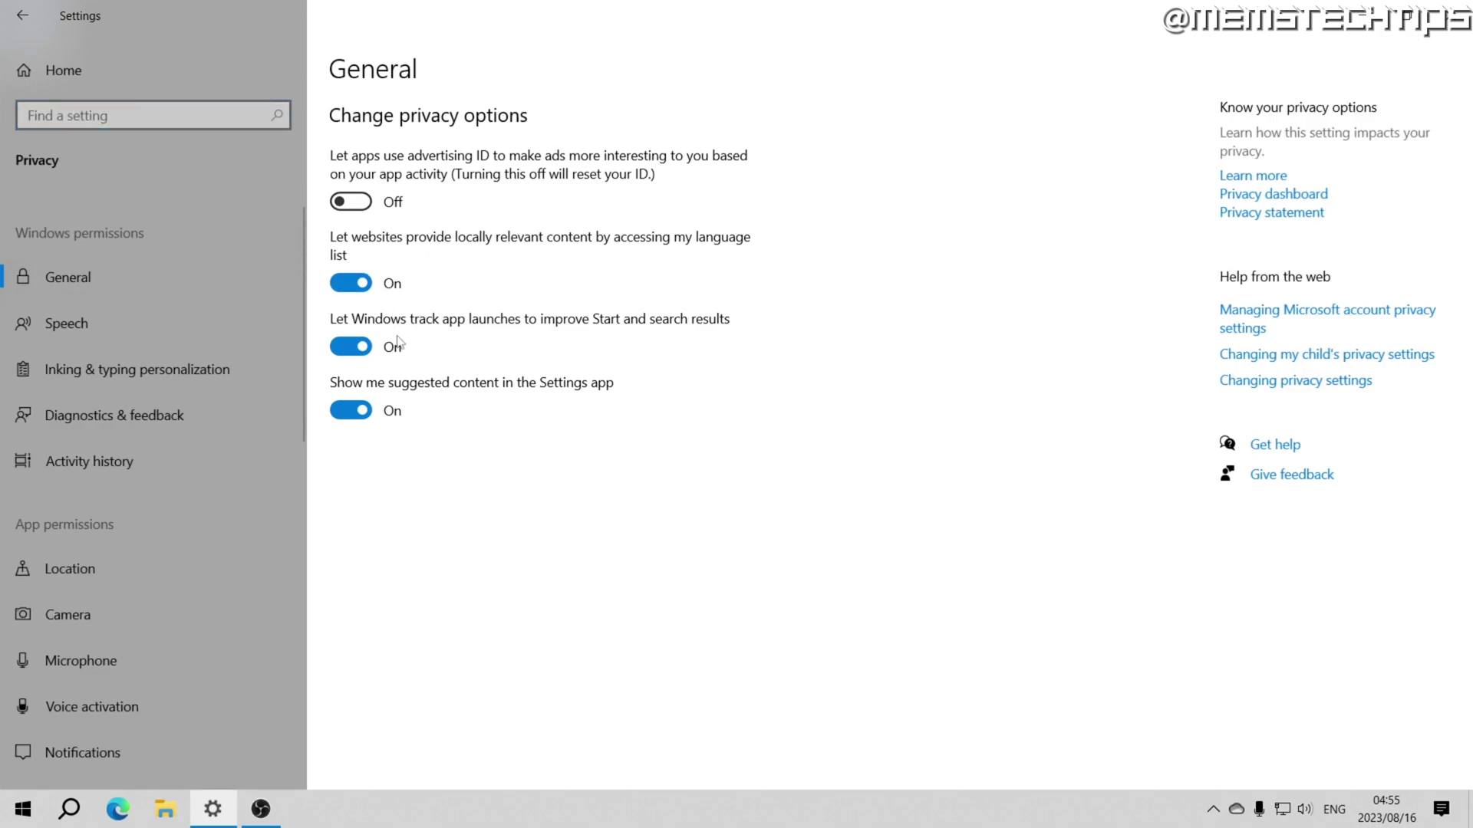
{"action": "left_click", "coordinate": [350, 283]}
{"action": "left_click", "coordinate": [350, 347]}
{"action": "left_click", "coordinate": [350, 410]}
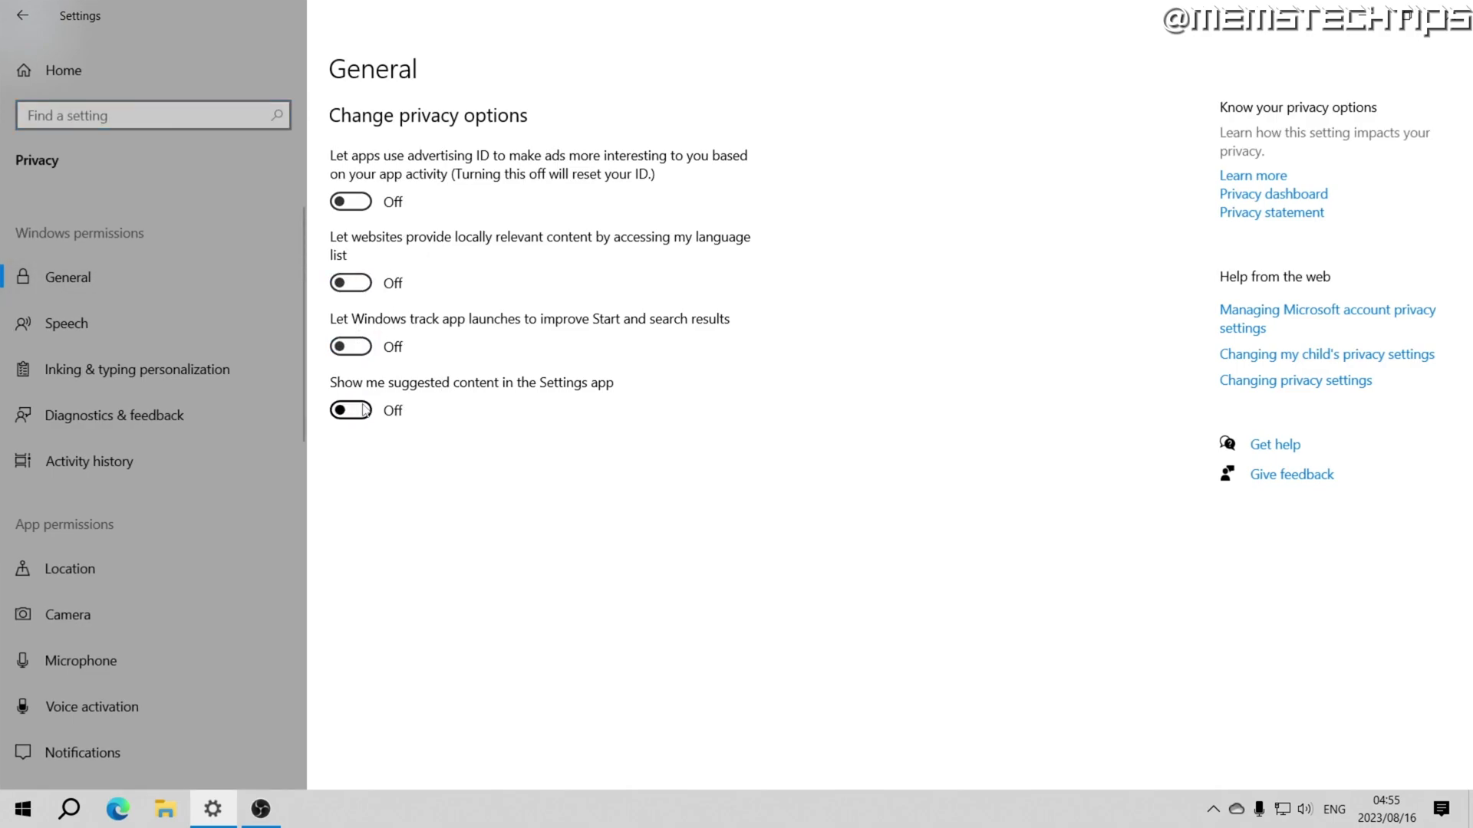
Check that online speech recognition is off and turn off inking and typing personalization.
{"action": "left_click", "coordinate": [100, 324]}
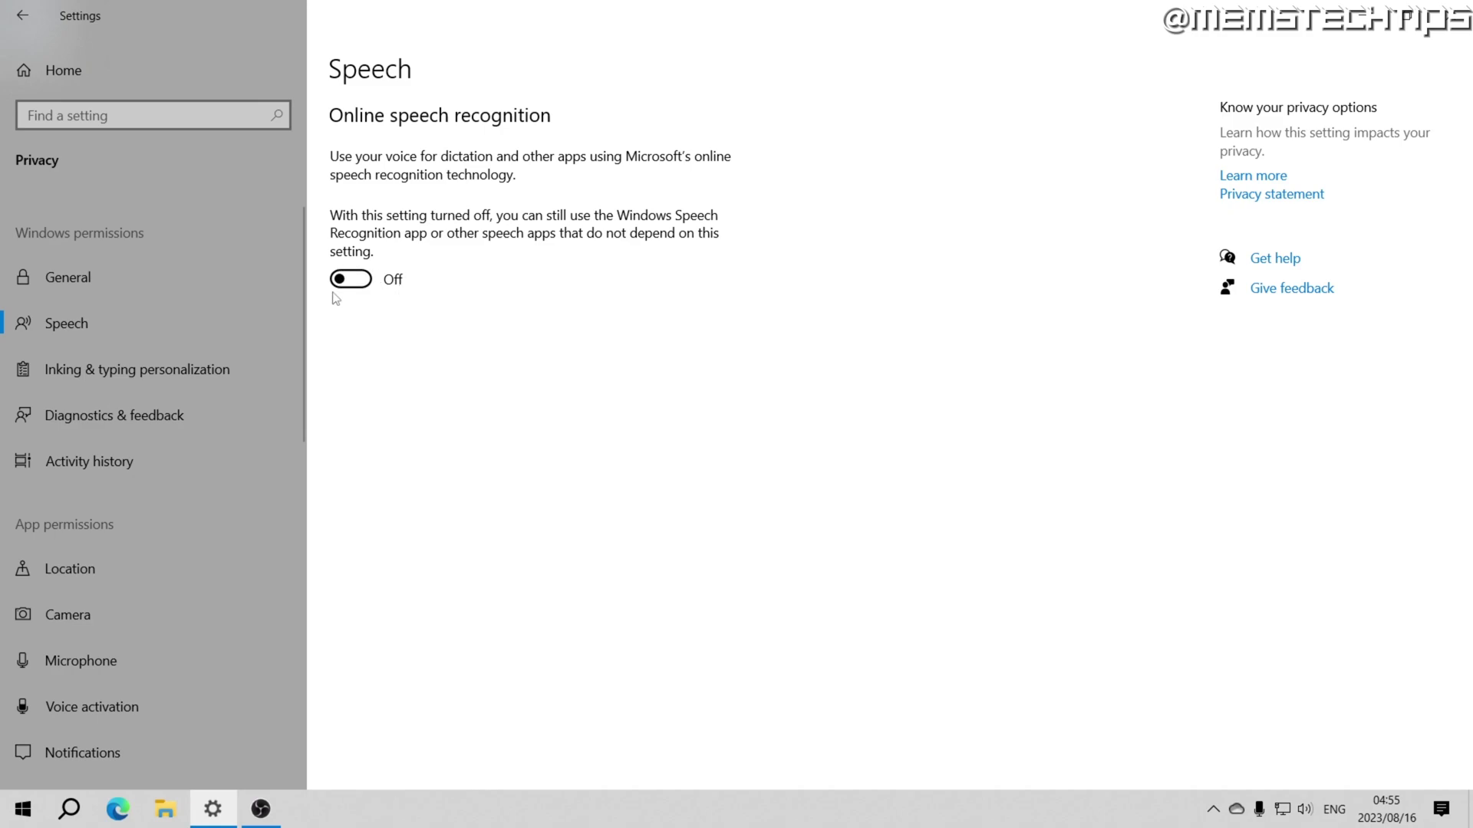
{"action": "left_click", "coordinate": [161, 388]}
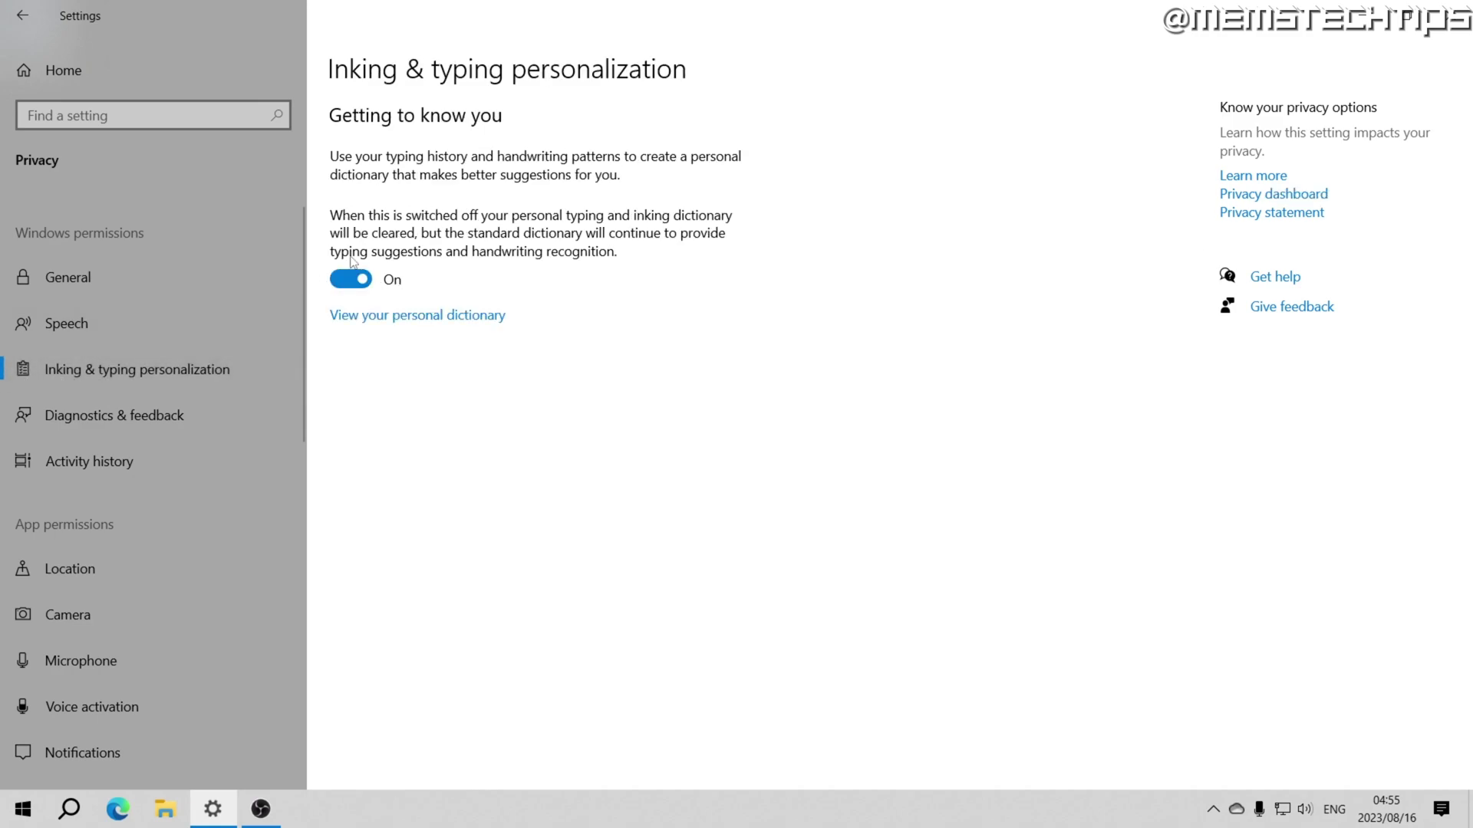
{"action": "left_click", "coordinate": [334, 281]}
Delete the diagnostic data Microsoft collected about this device and set the feedback frequency to Never.
{"action": "left_click", "coordinate": [112, 414]}
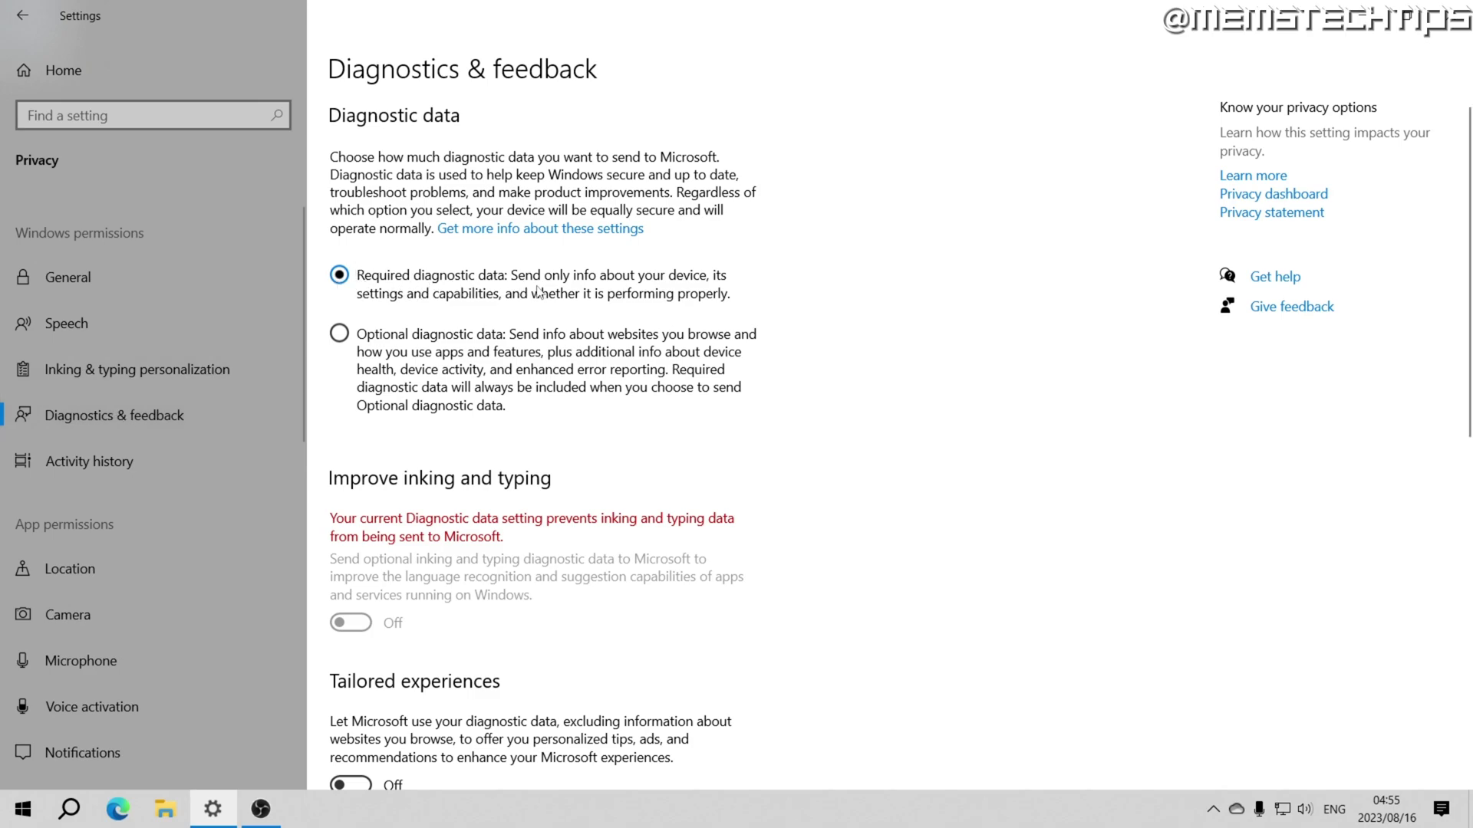
{"action": "scroll", "coordinate": [539, 292], "scroll_direction": "down", "scroll_amount": 6}
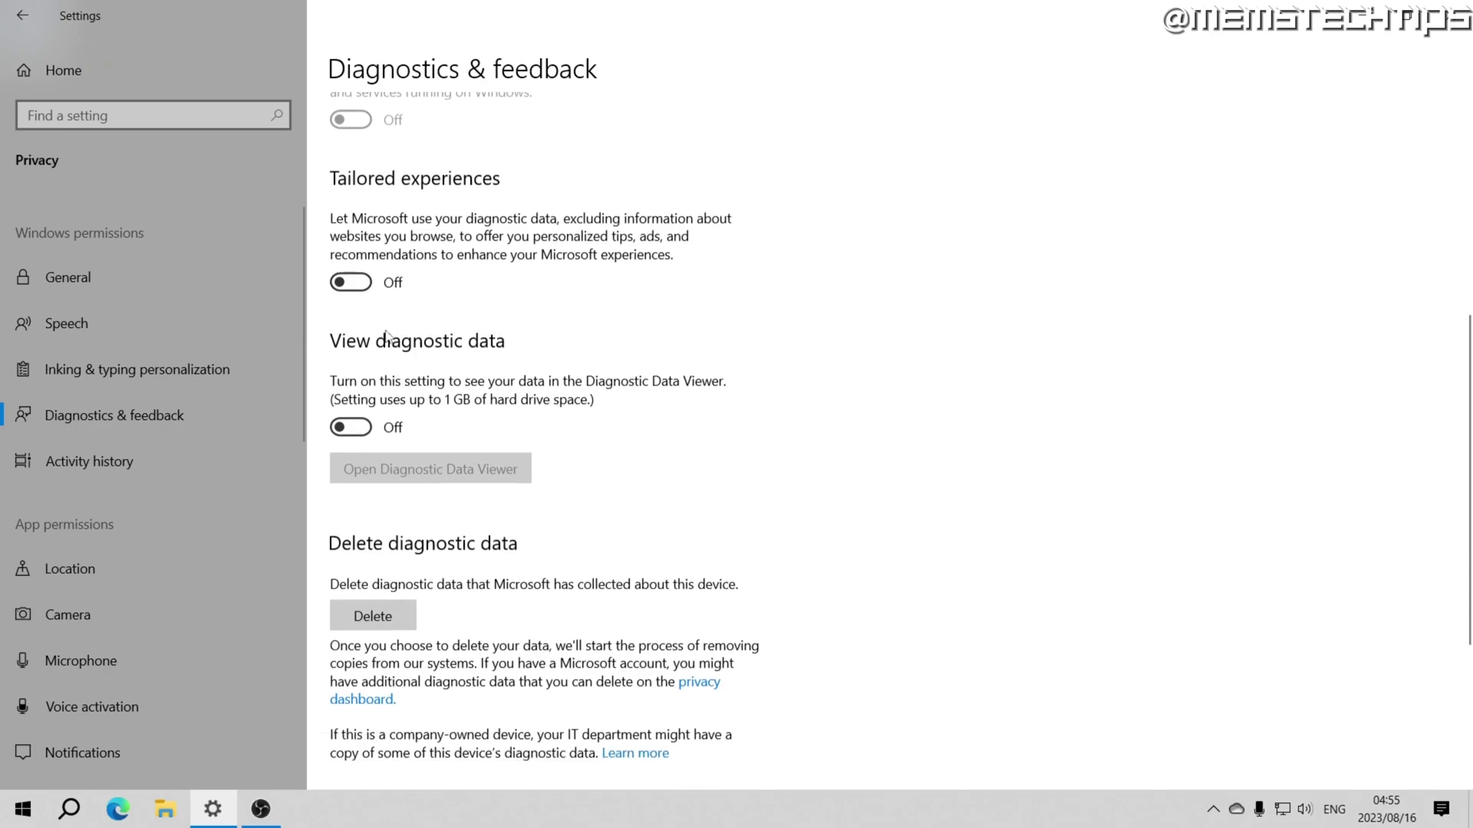
{"action": "scroll", "coordinate": [386, 336], "scroll_direction": "down", "scroll_amount": 4}
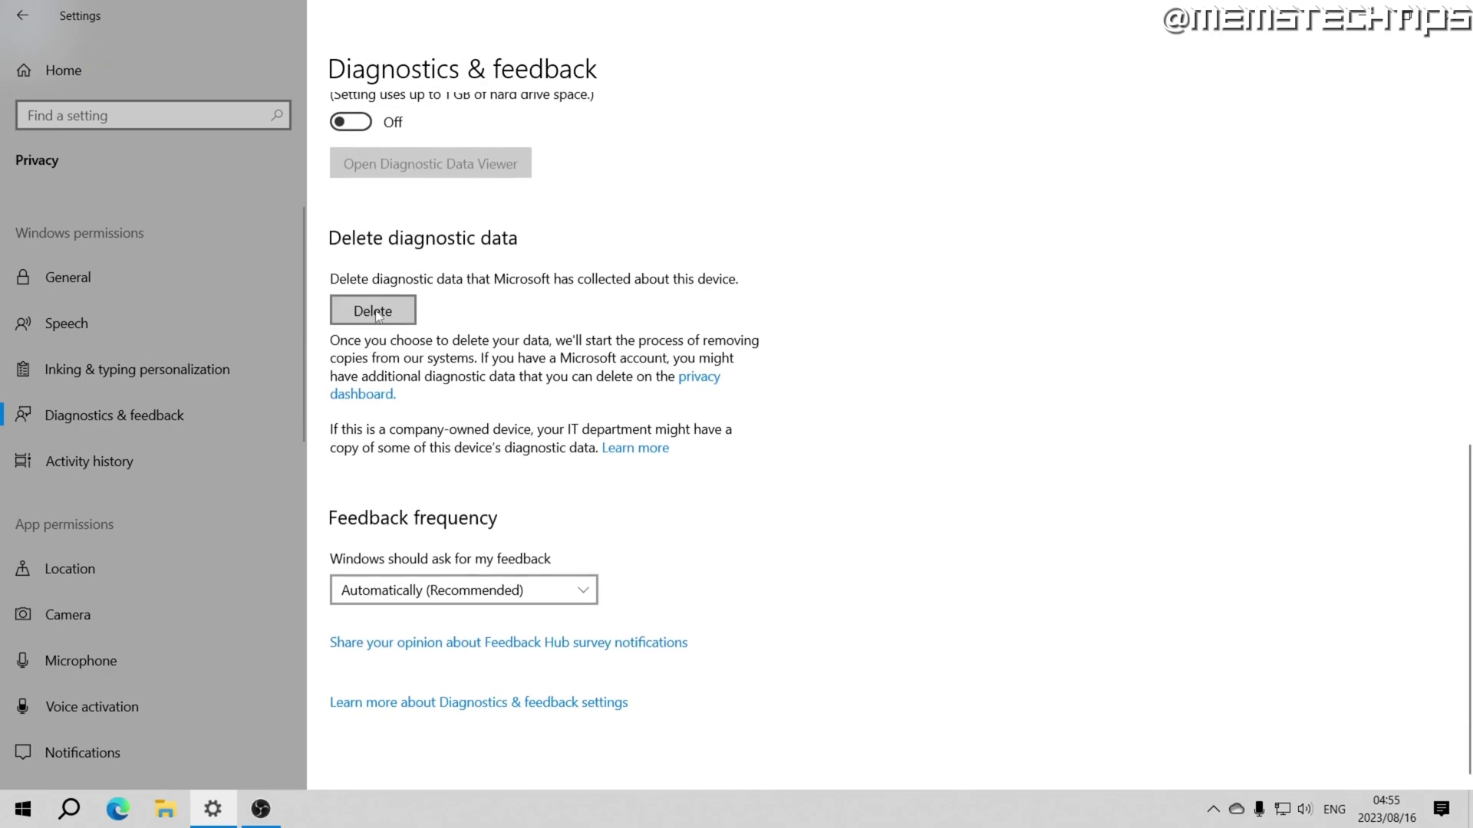
{"action": "left_click", "coordinate": [375, 312]}
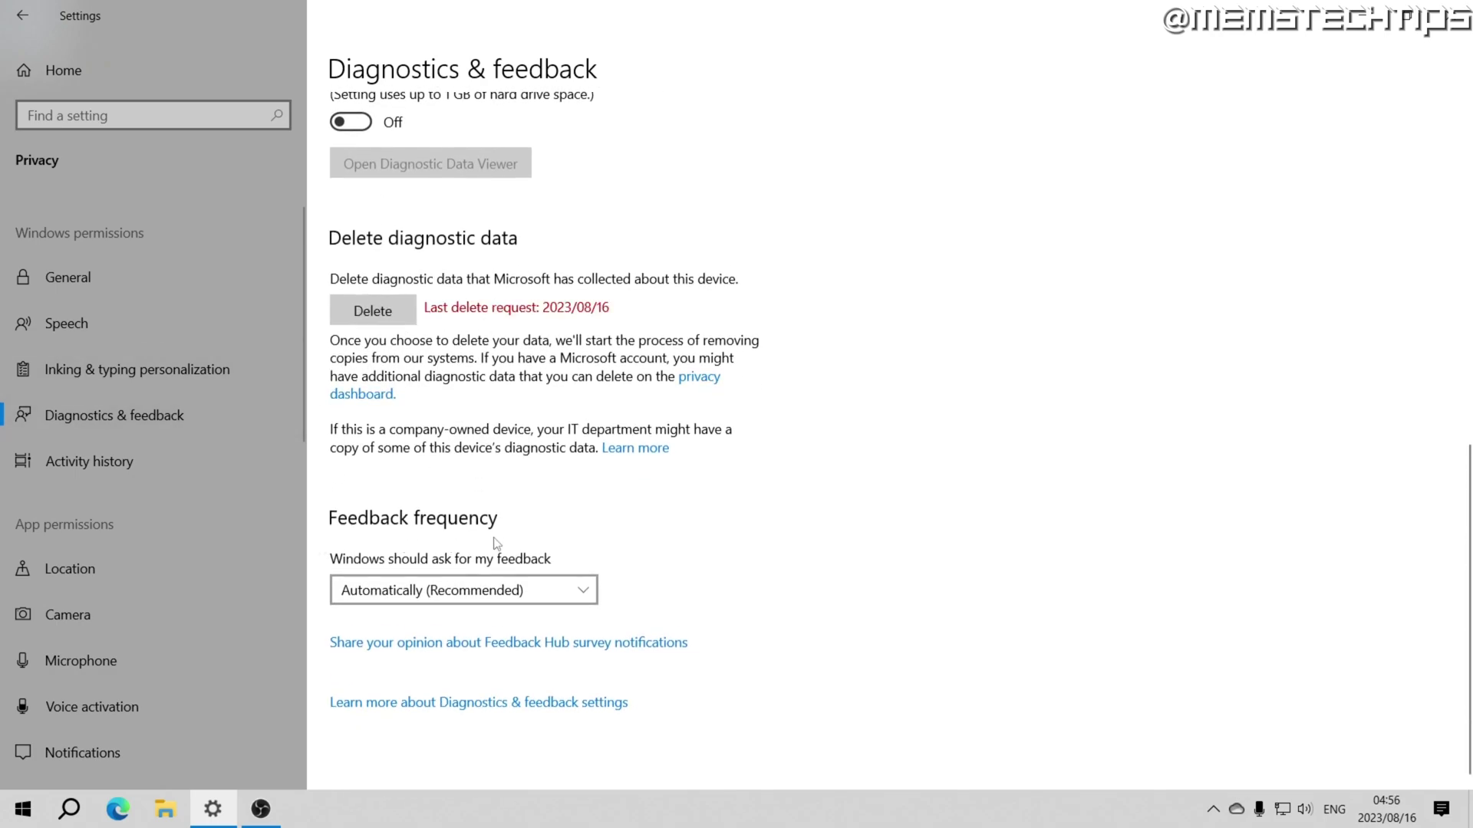
{"action": "left_click", "coordinate": [568, 591]}
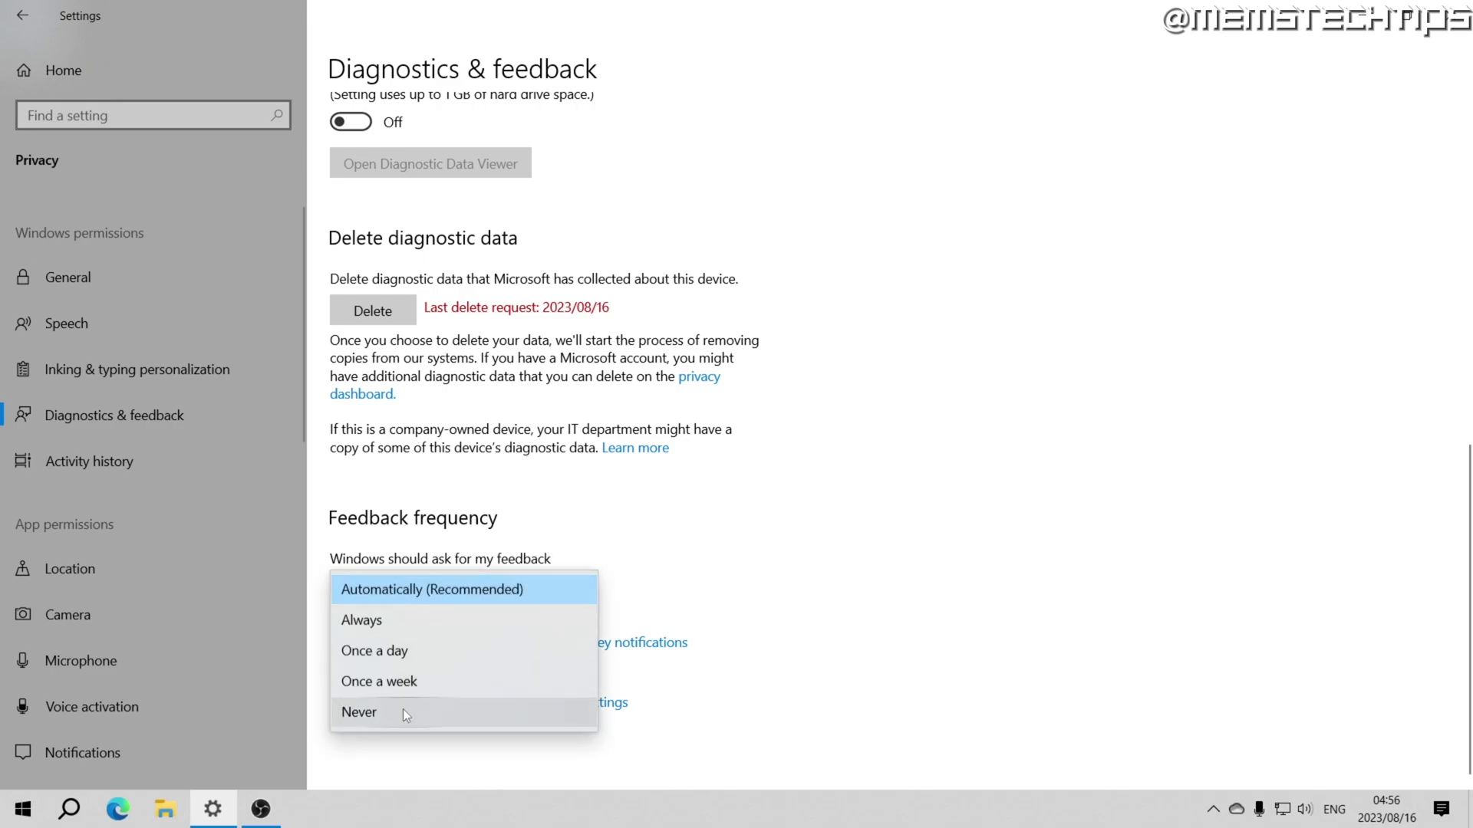
{"action": "left_click", "coordinate": [403, 708]}
Stop storing the activity history on this device.
{"action": "left_click", "coordinate": [95, 470]}
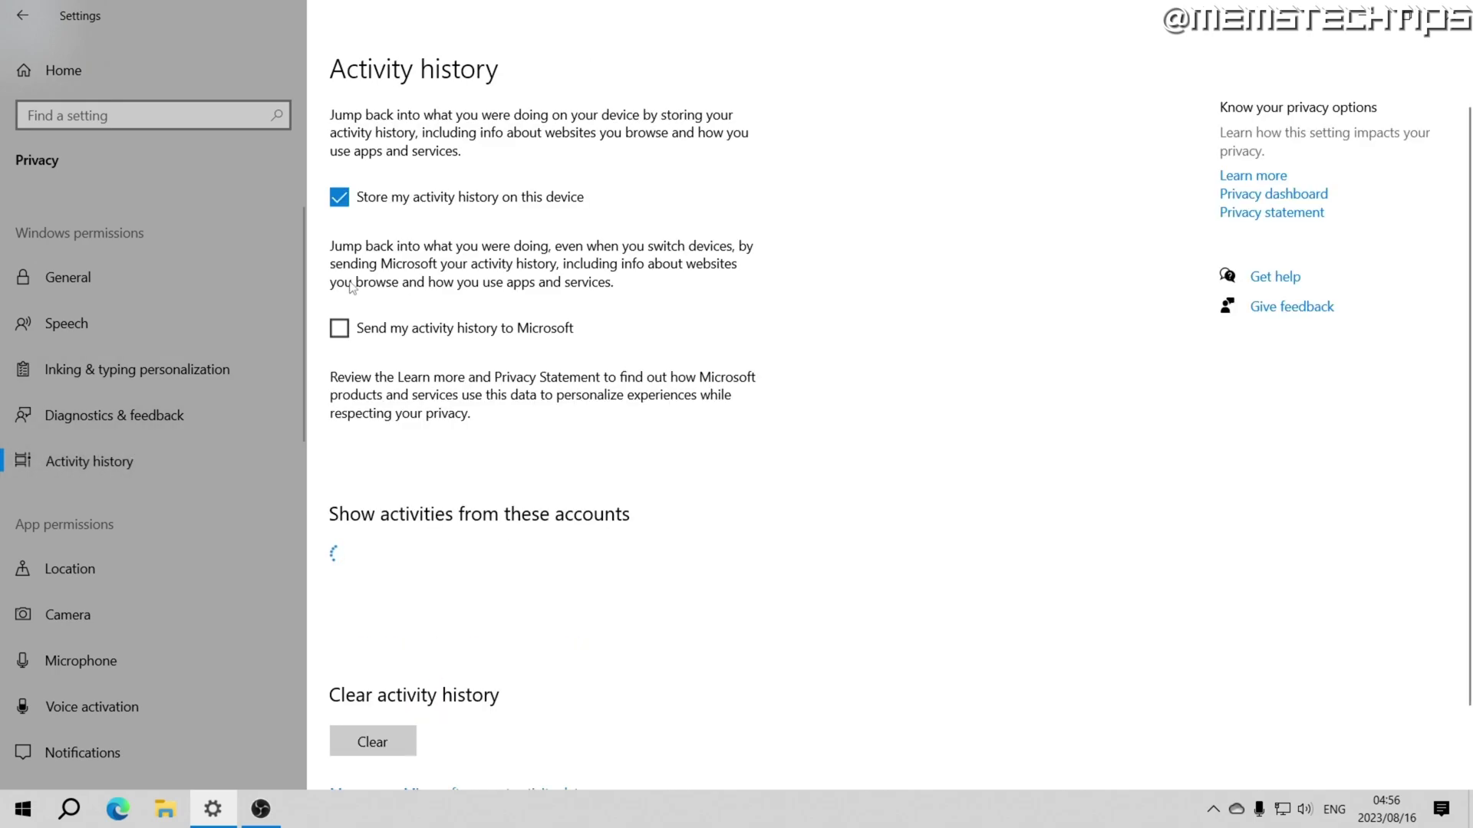
{"action": "scroll", "coordinate": [428, 332], "scroll_direction": "down", "scroll_amount": 2}
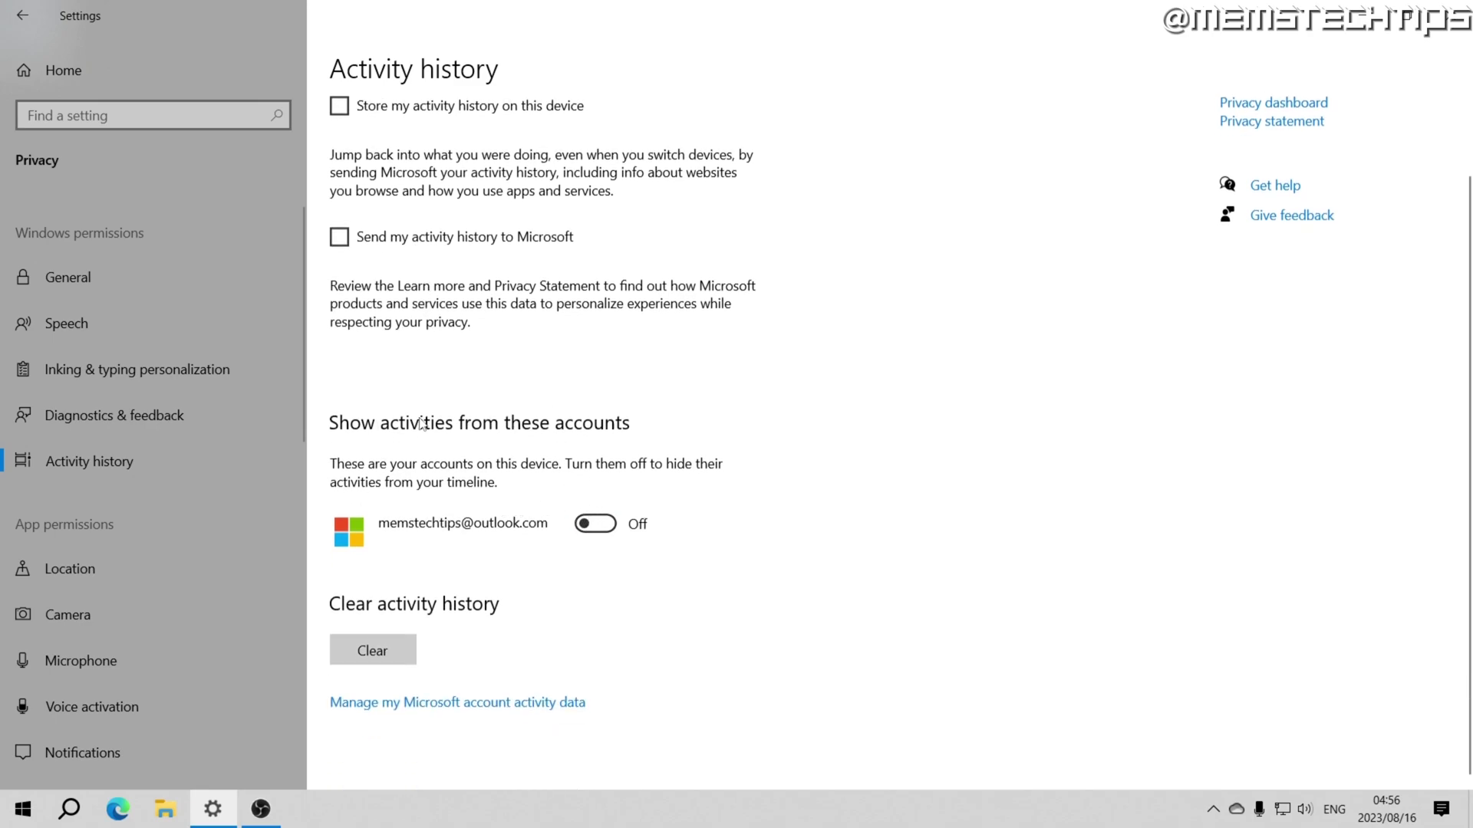
Turn off user notification access for this device in the privacy app permissions.
{"action": "scroll", "coordinate": [177, 493], "scroll_direction": "down", "scroll_amount": 5}
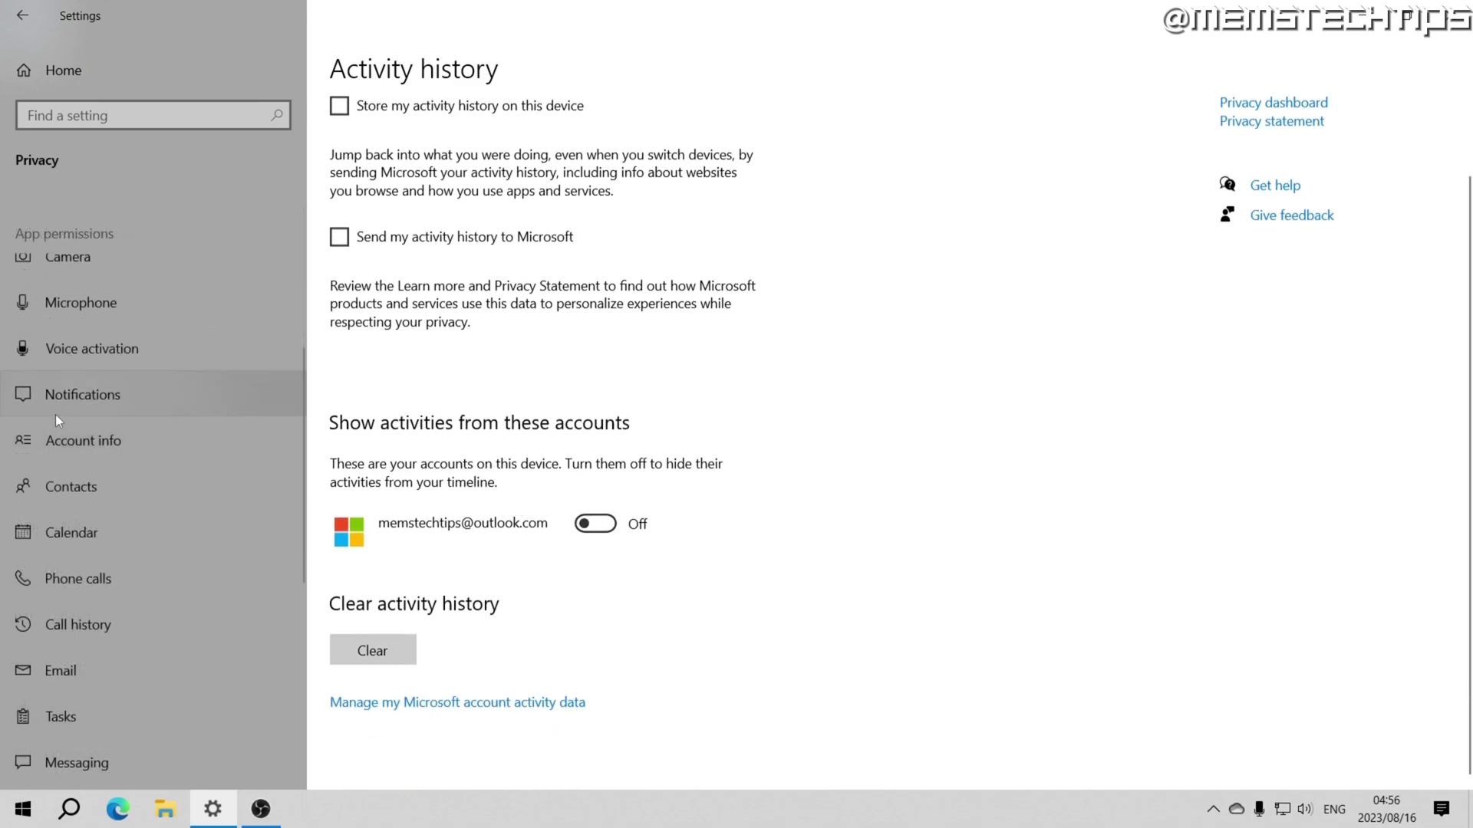
{"action": "left_click", "coordinate": [77, 399]}
{"action": "left_click", "coordinate": [403, 263]}
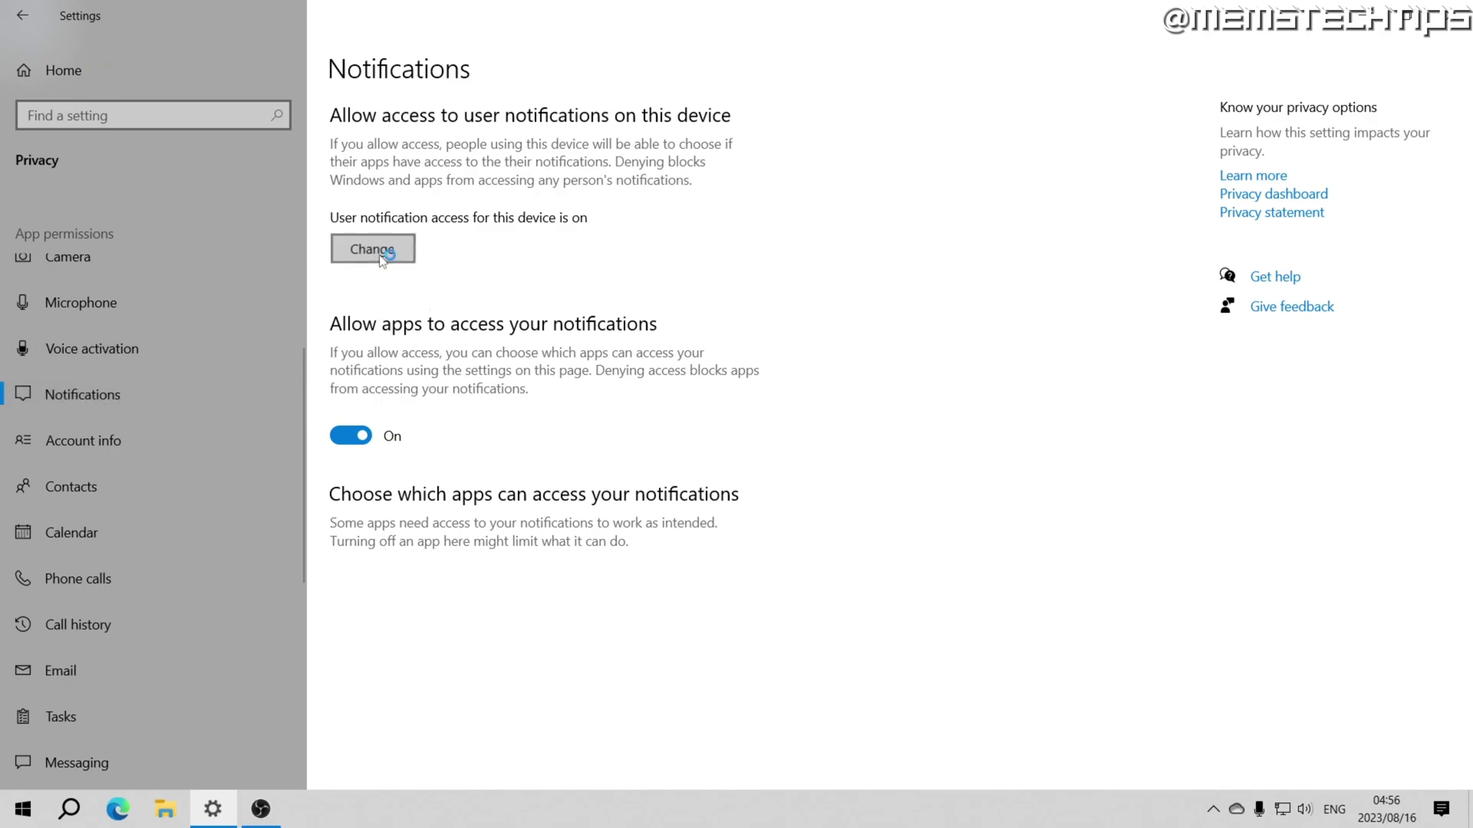
{"action": "left_click", "coordinate": [281, 188]}
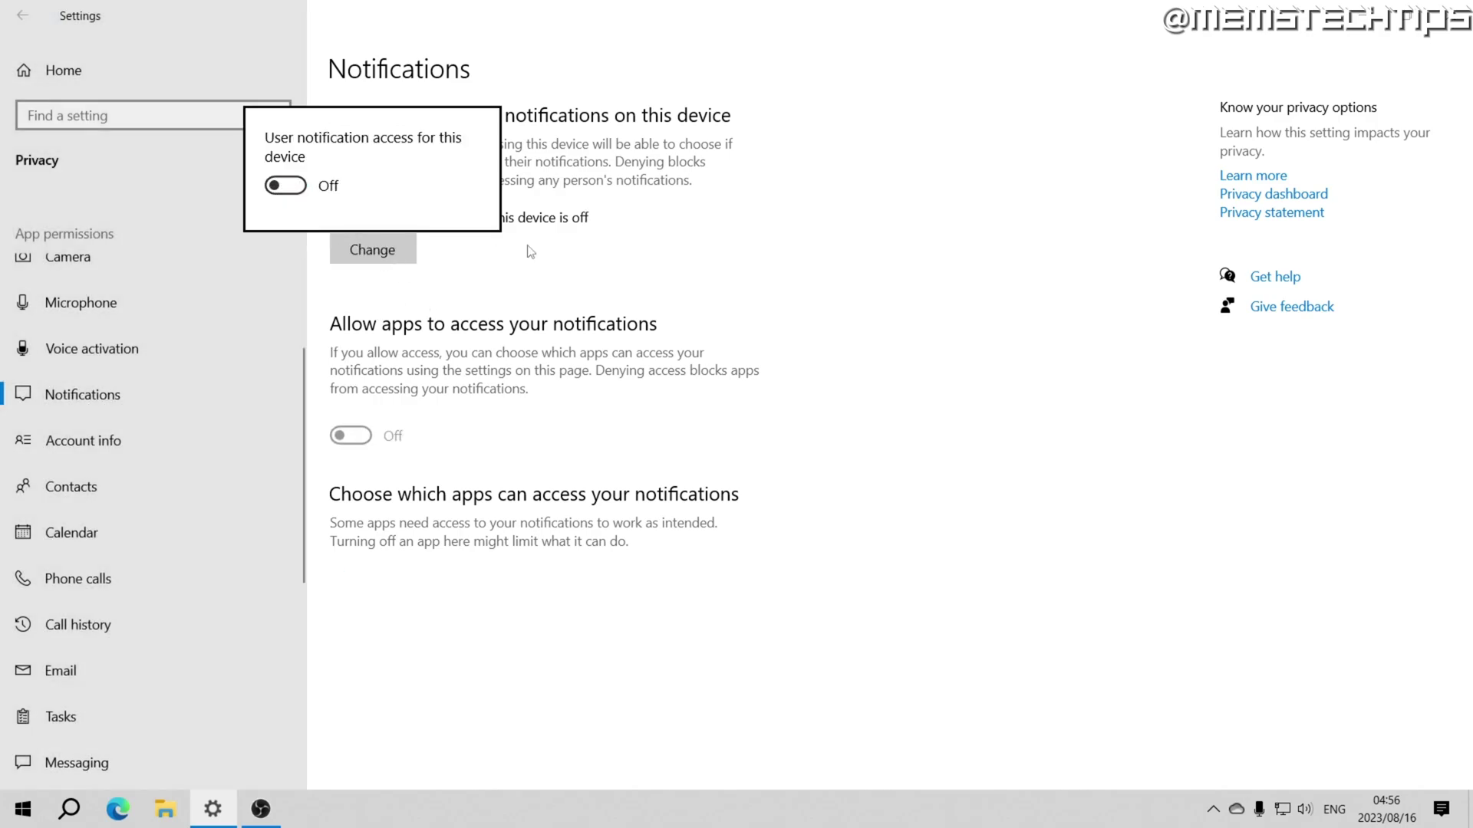
Prevent all apps from running in the background.
{"action": "scroll", "coordinate": [242, 431], "scroll_direction": "down", "scroll_amount": 5}
{"action": "left_click", "coordinate": [147, 454]}
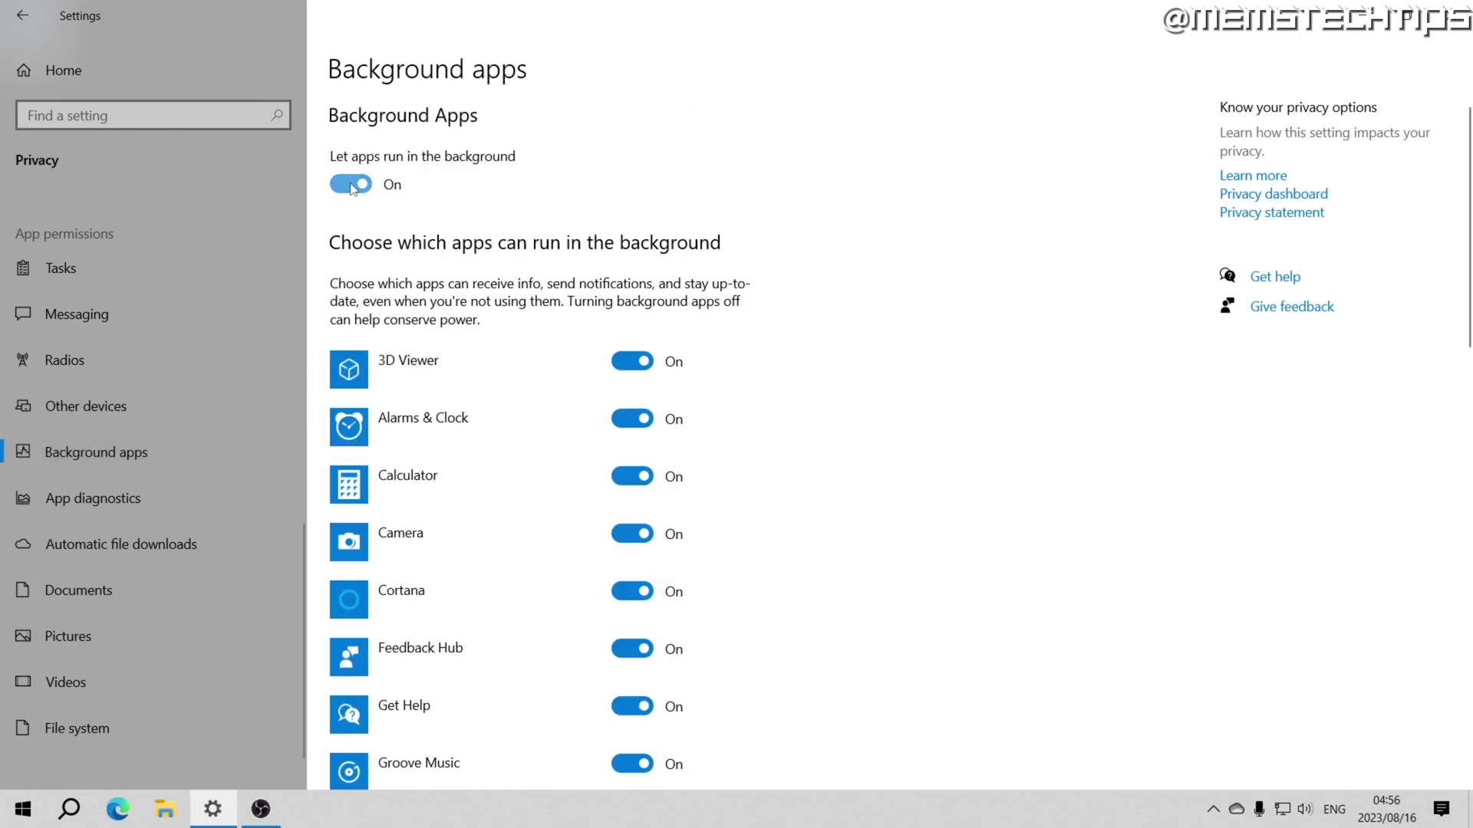
{"action": "left_click", "coordinate": [351, 188]}
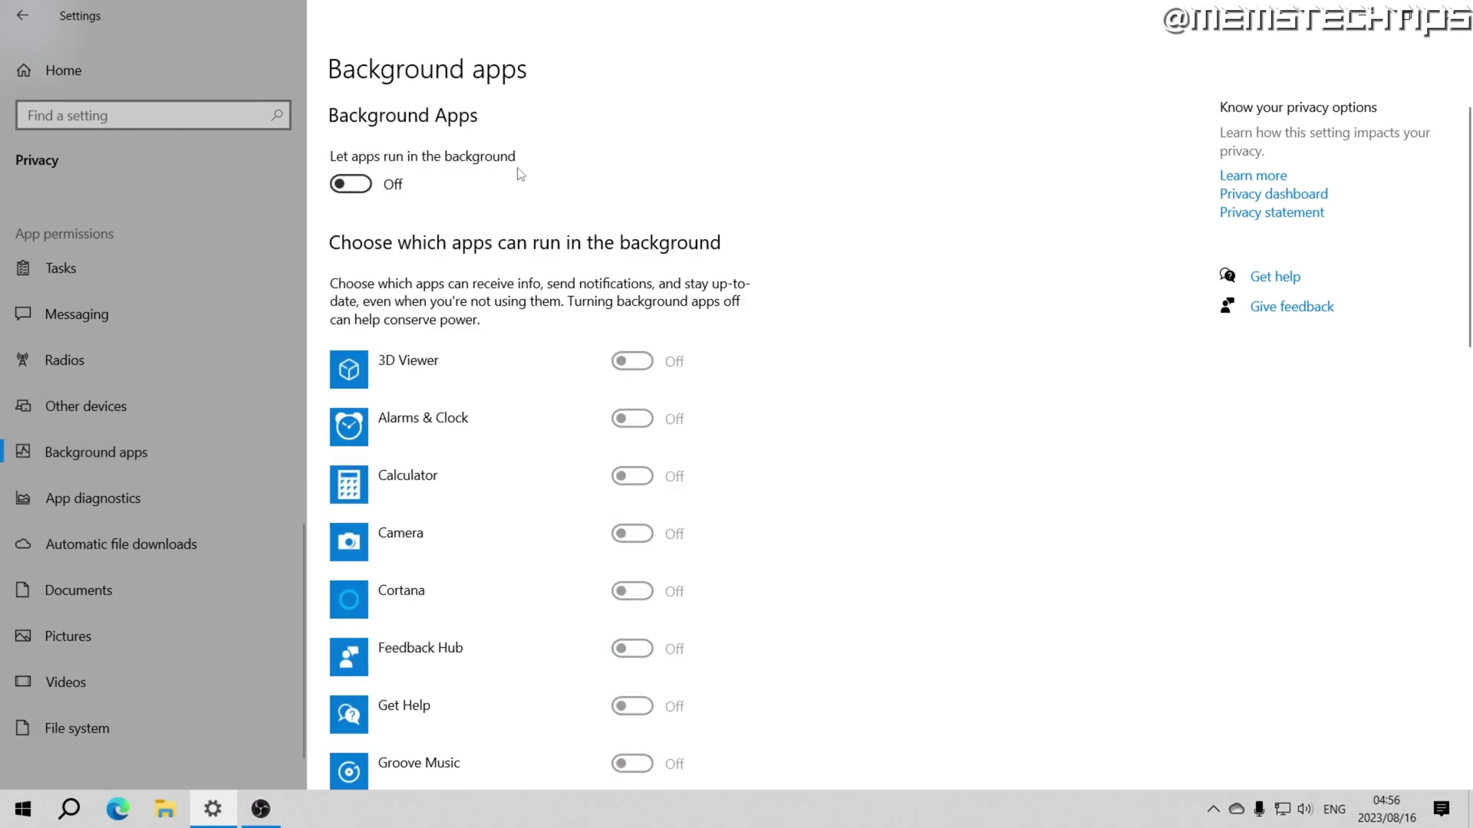
Turn off app diagnostics access for this device.
{"action": "left_click", "coordinate": [131, 498]}
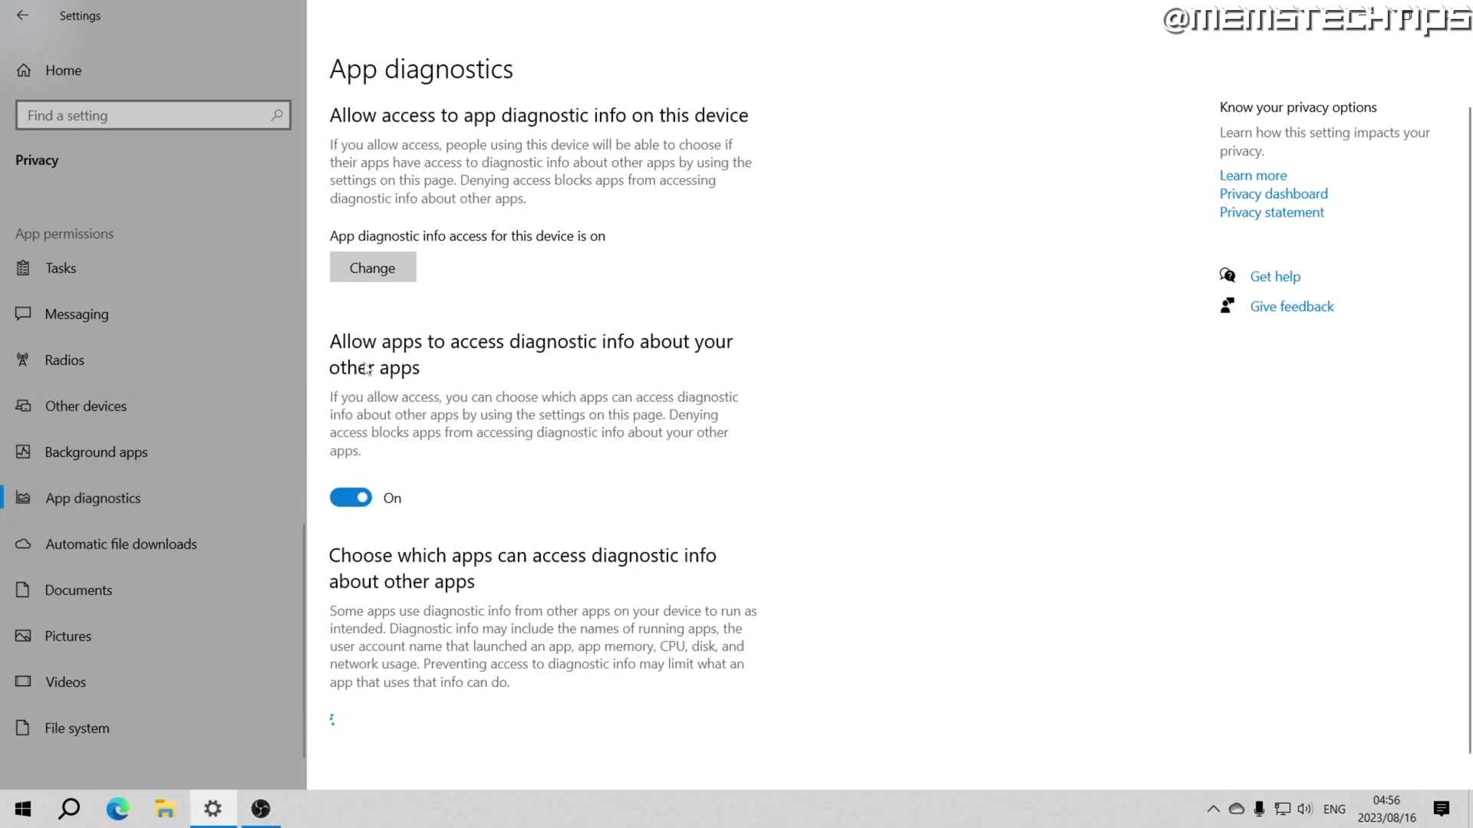
{"action": "left_click", "coordinate": [355, 281]}
{"action": "left_click", "coordinate": [285, 203]}
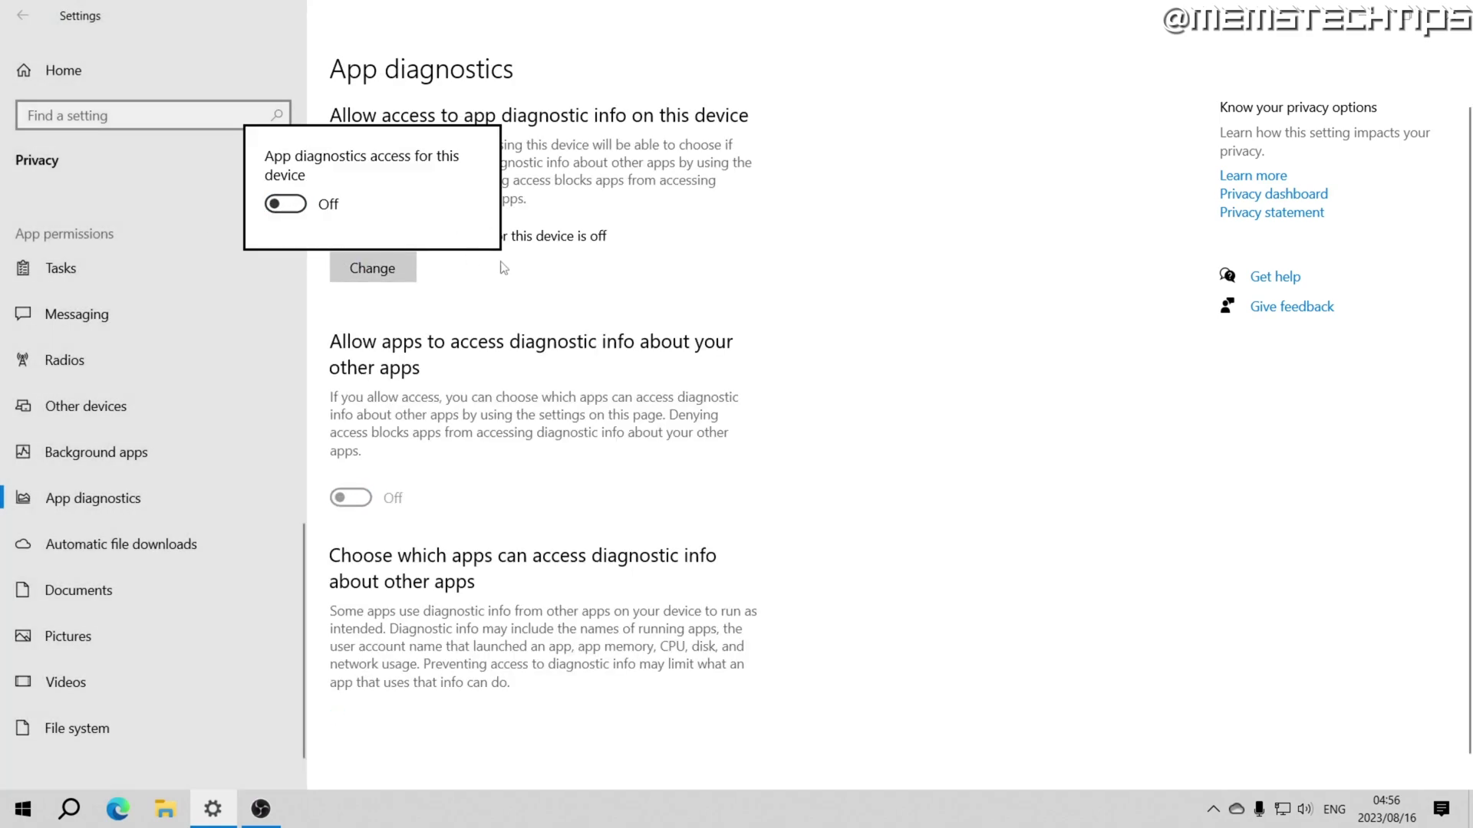
{"action": "left_click", "coordinate": [123, 80]}
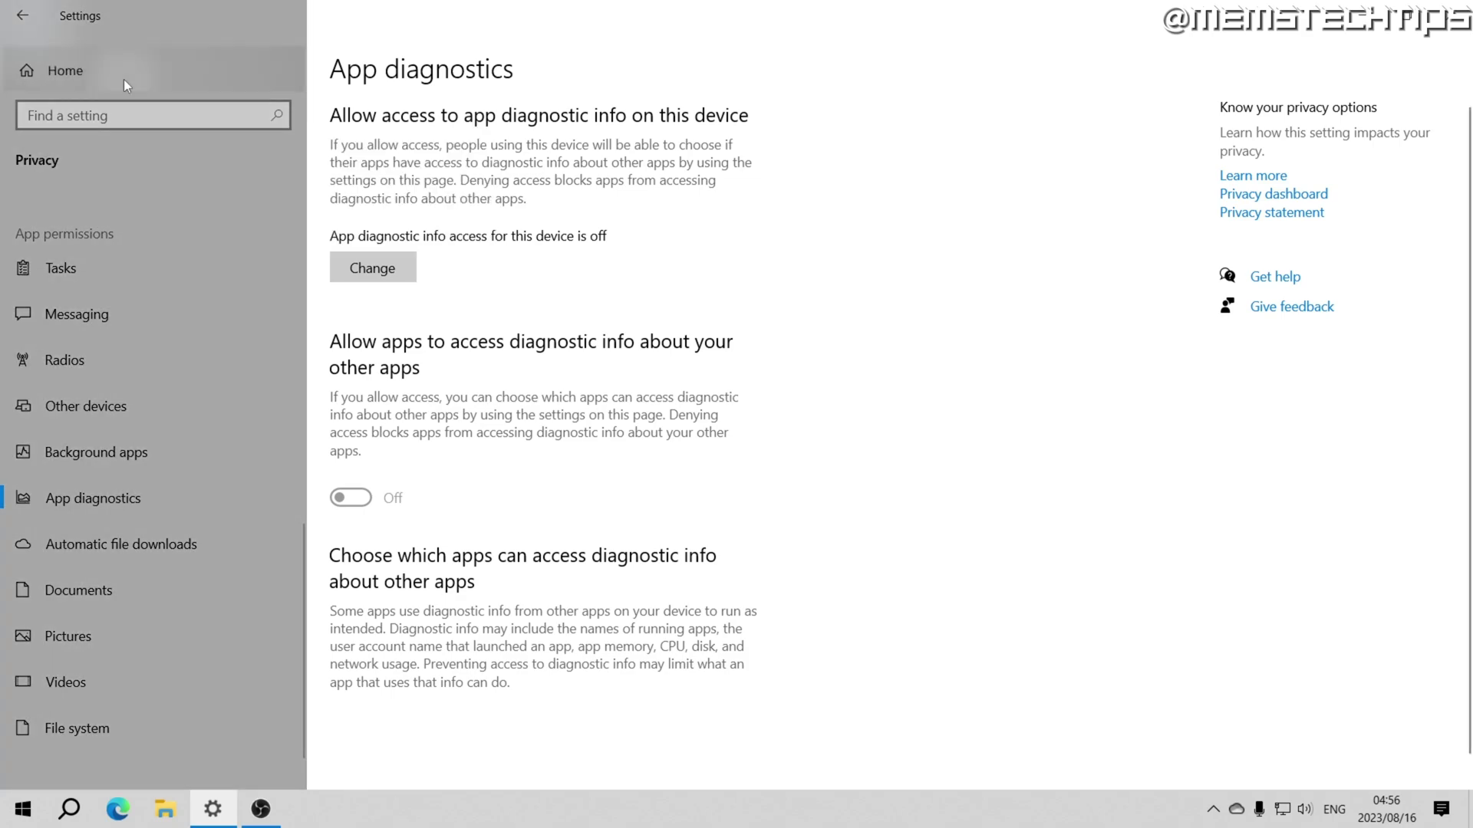
Review the advanced Windows Update options, turn off Delivery Optimization downloads from other PCs, and close Settings.
{"action": "left_click", "coordinate": [122, 79]}
{"action": "left_click", "coordinate": [722, 535]}
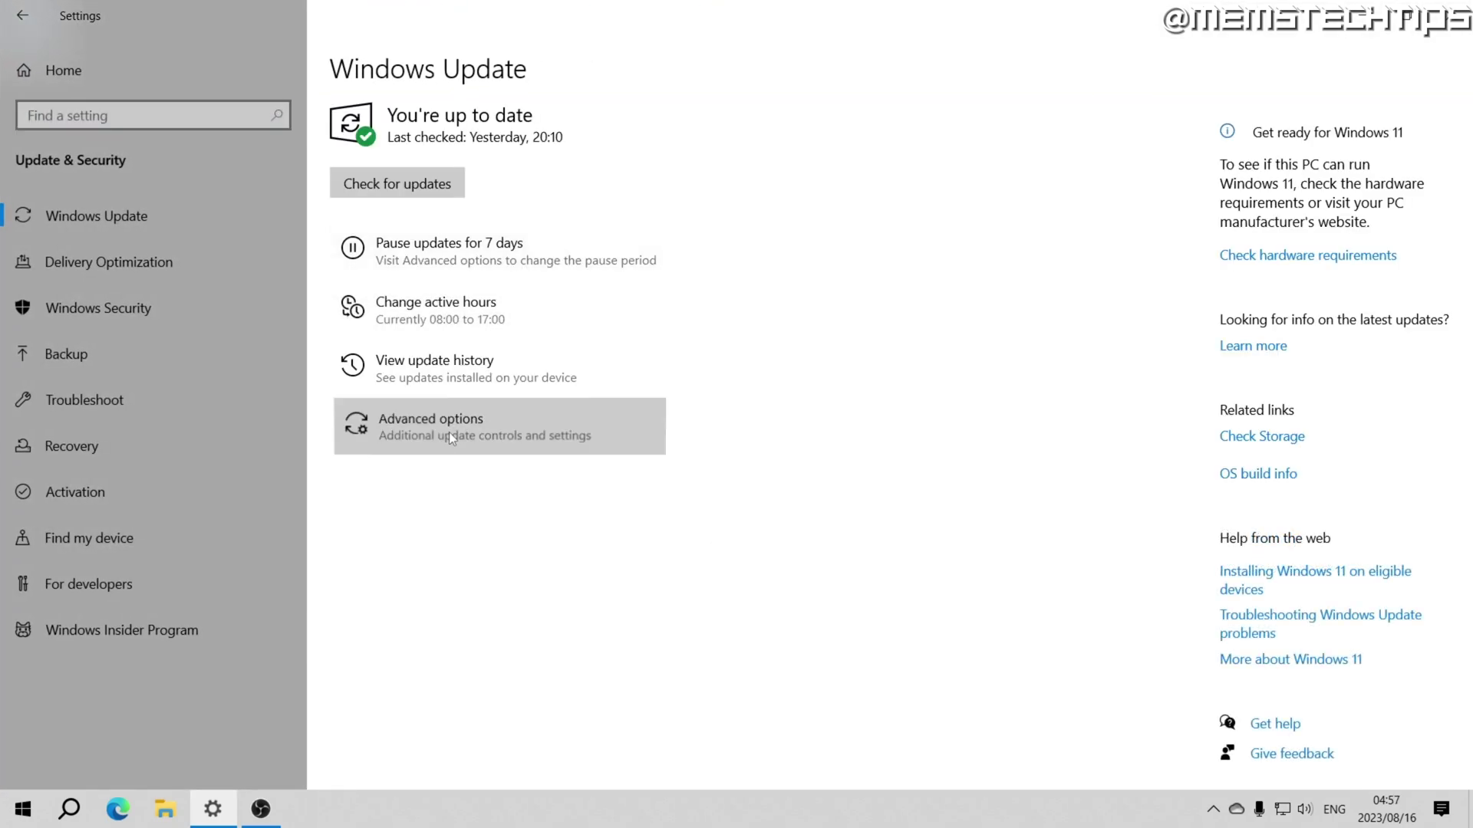
{"action": "left_click", "coordinate": [448, 431]}
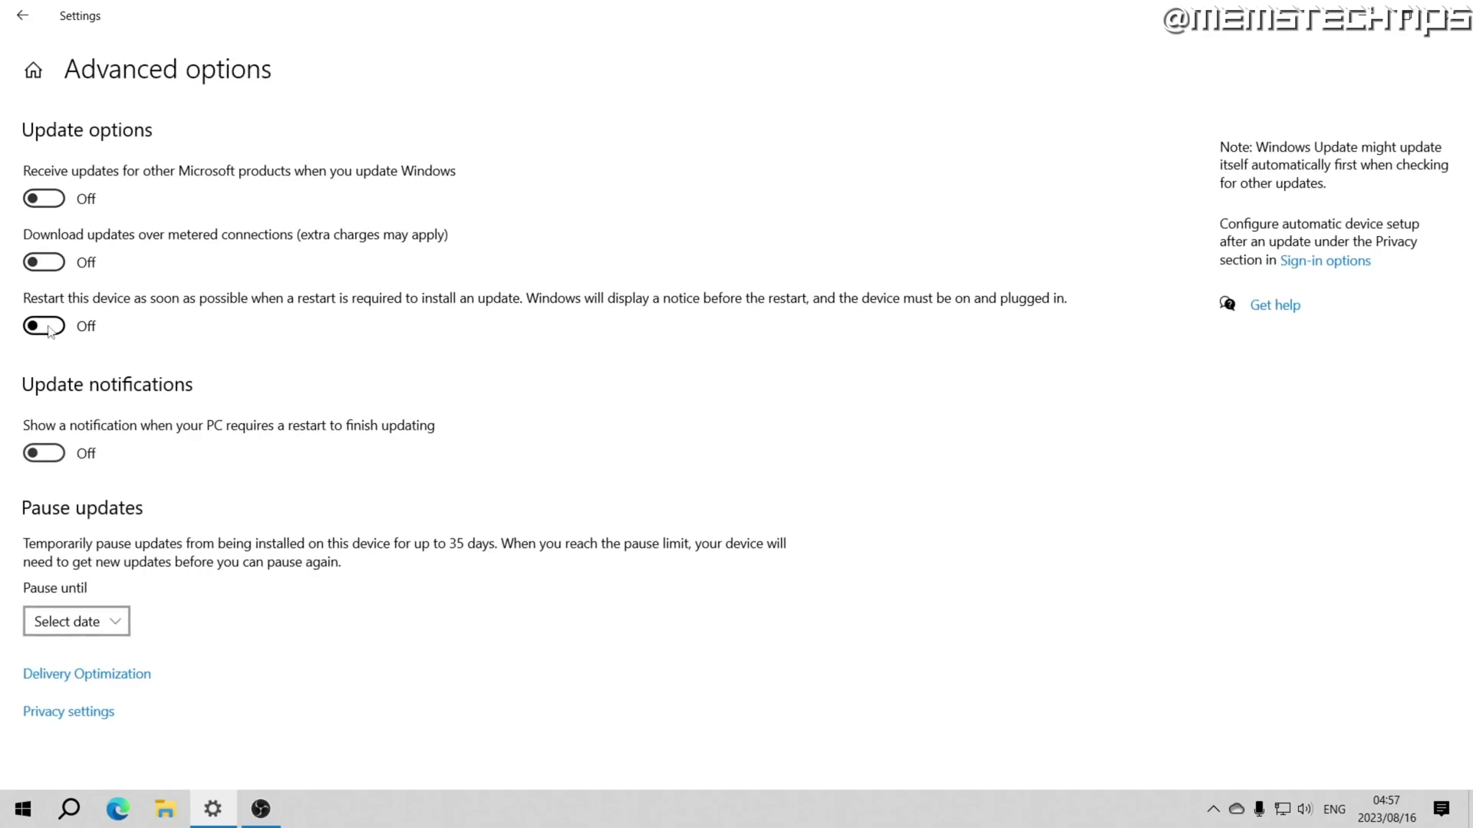
{"action": "left_click", "coordinate": [103, 683]}
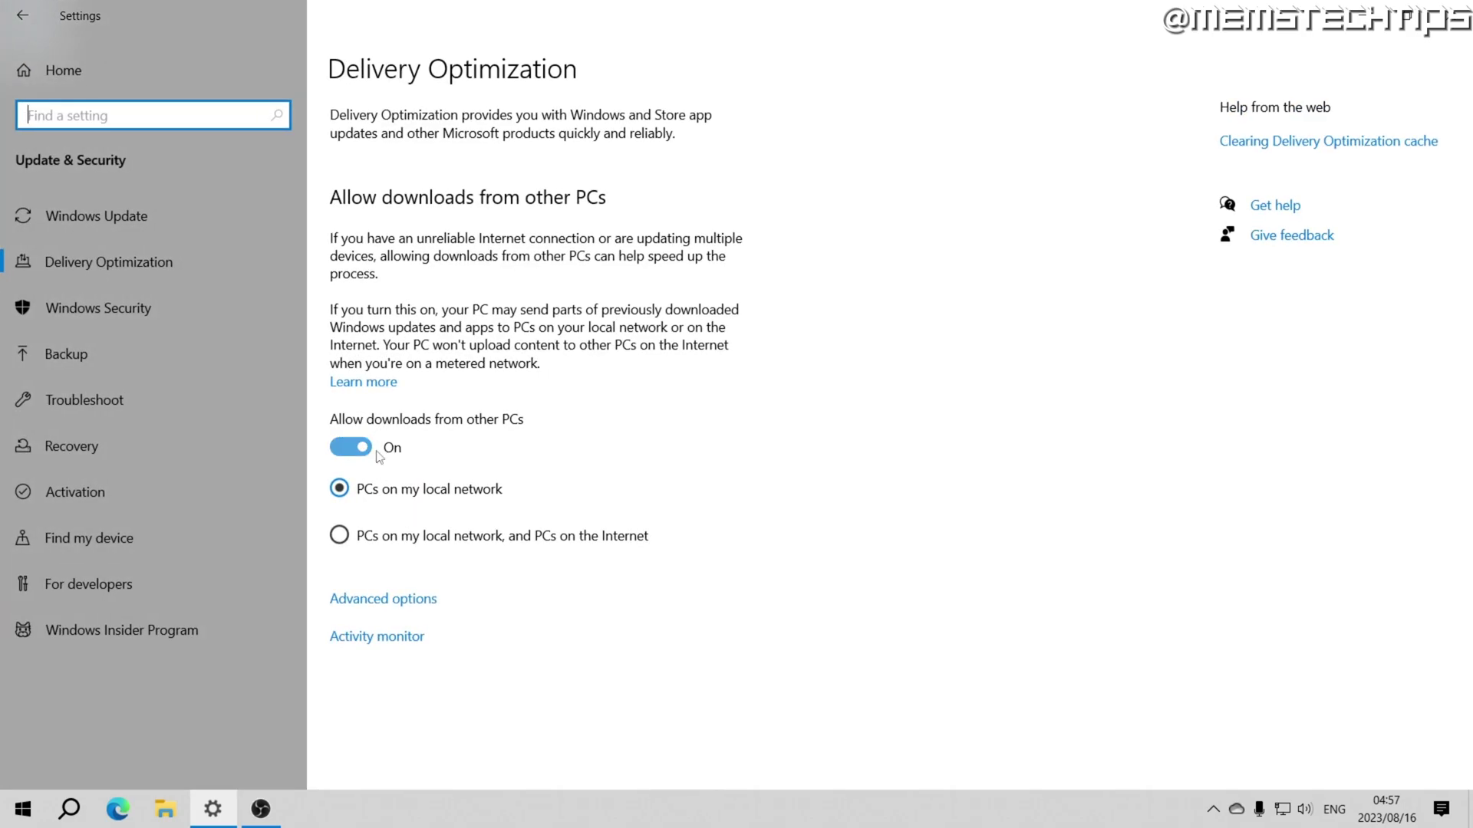
{"action": "left_click", "coordinate": [355, 448]}
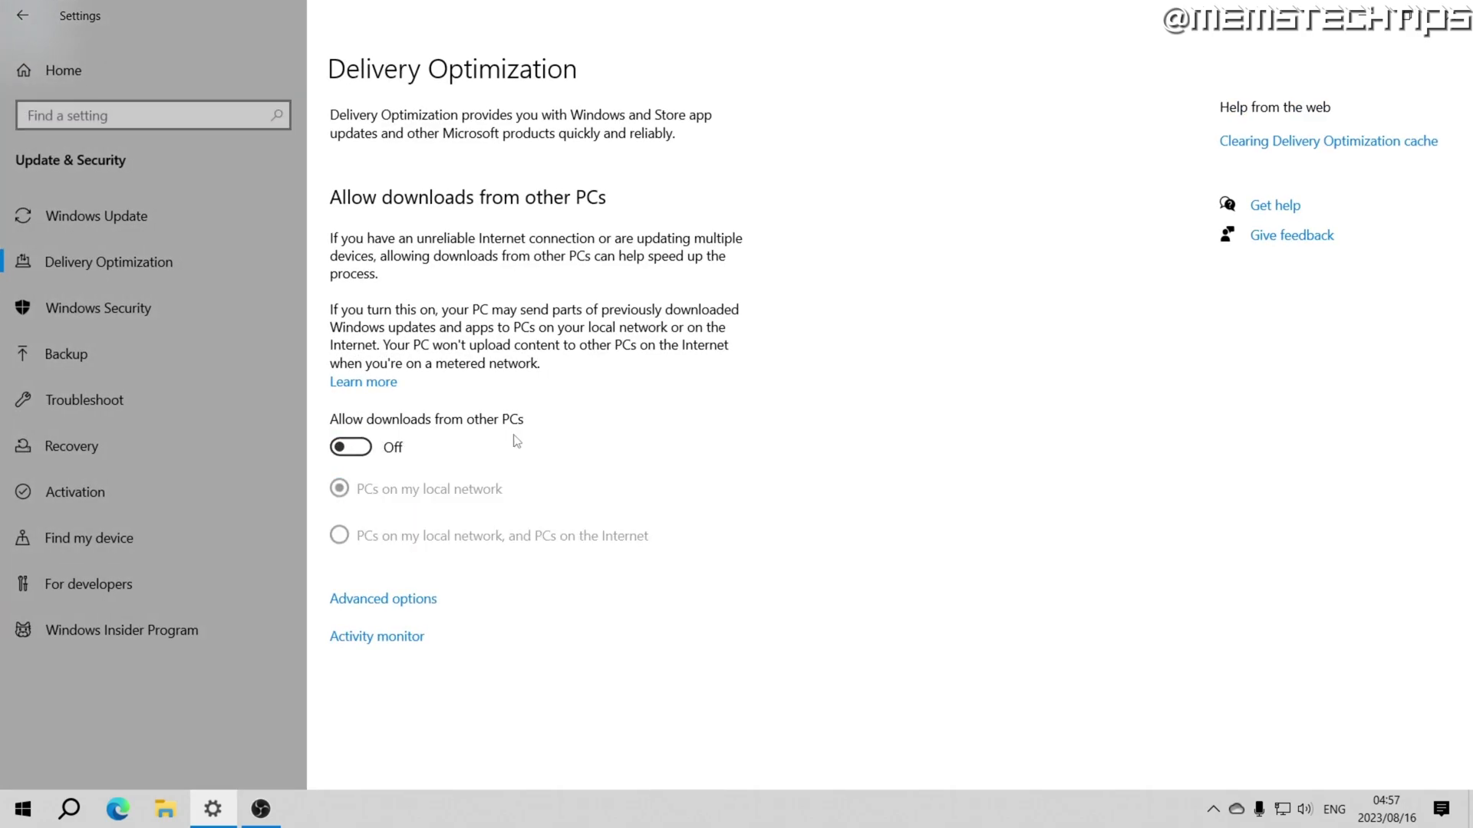
{"action": "left_click", "coordinate": [1452, 14]}
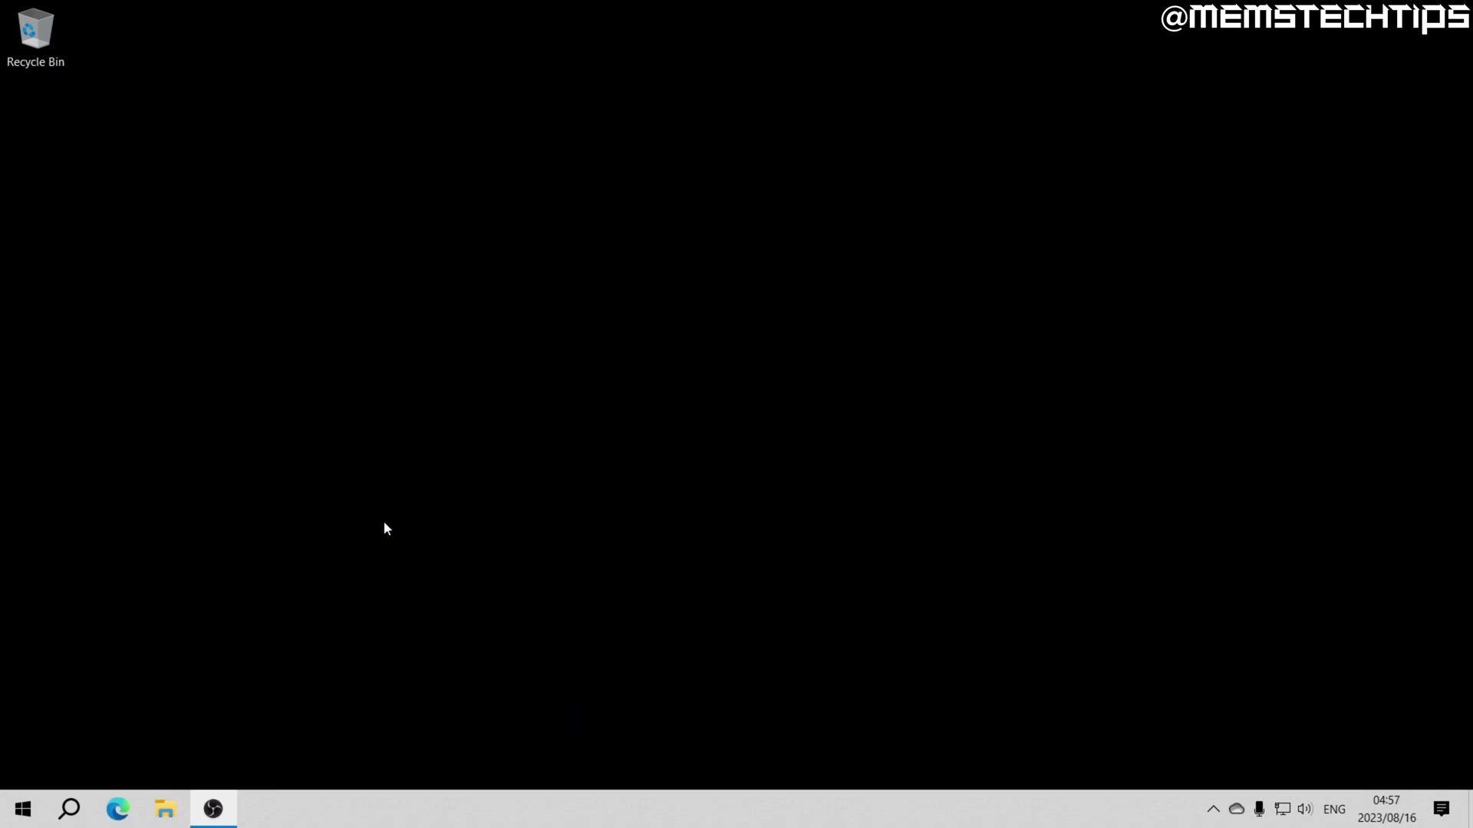
{"action": "right_click", "coordinate": [23, 809]}
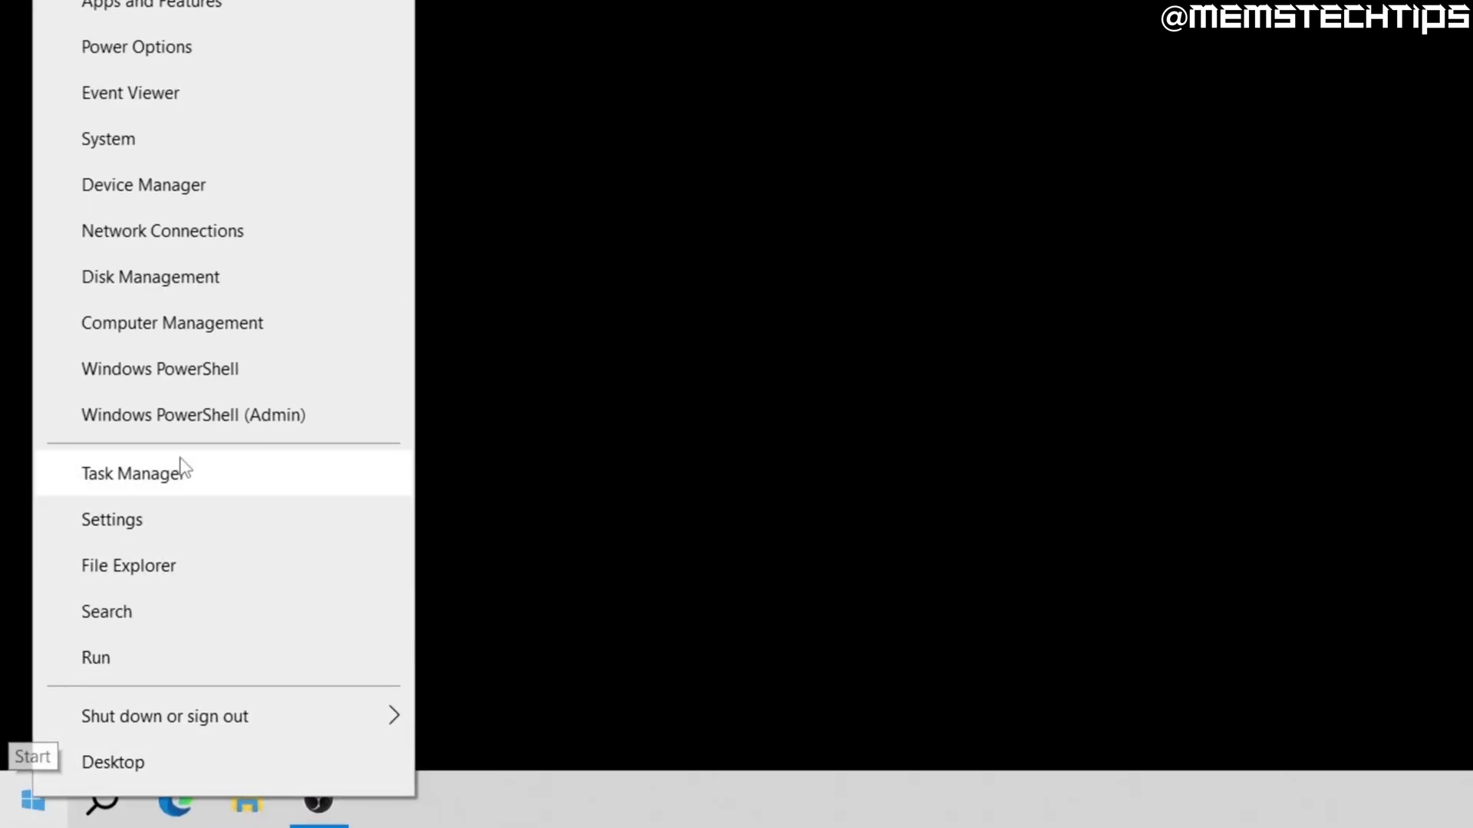
{"action": "left_click", "coordinate": [272, 418]}
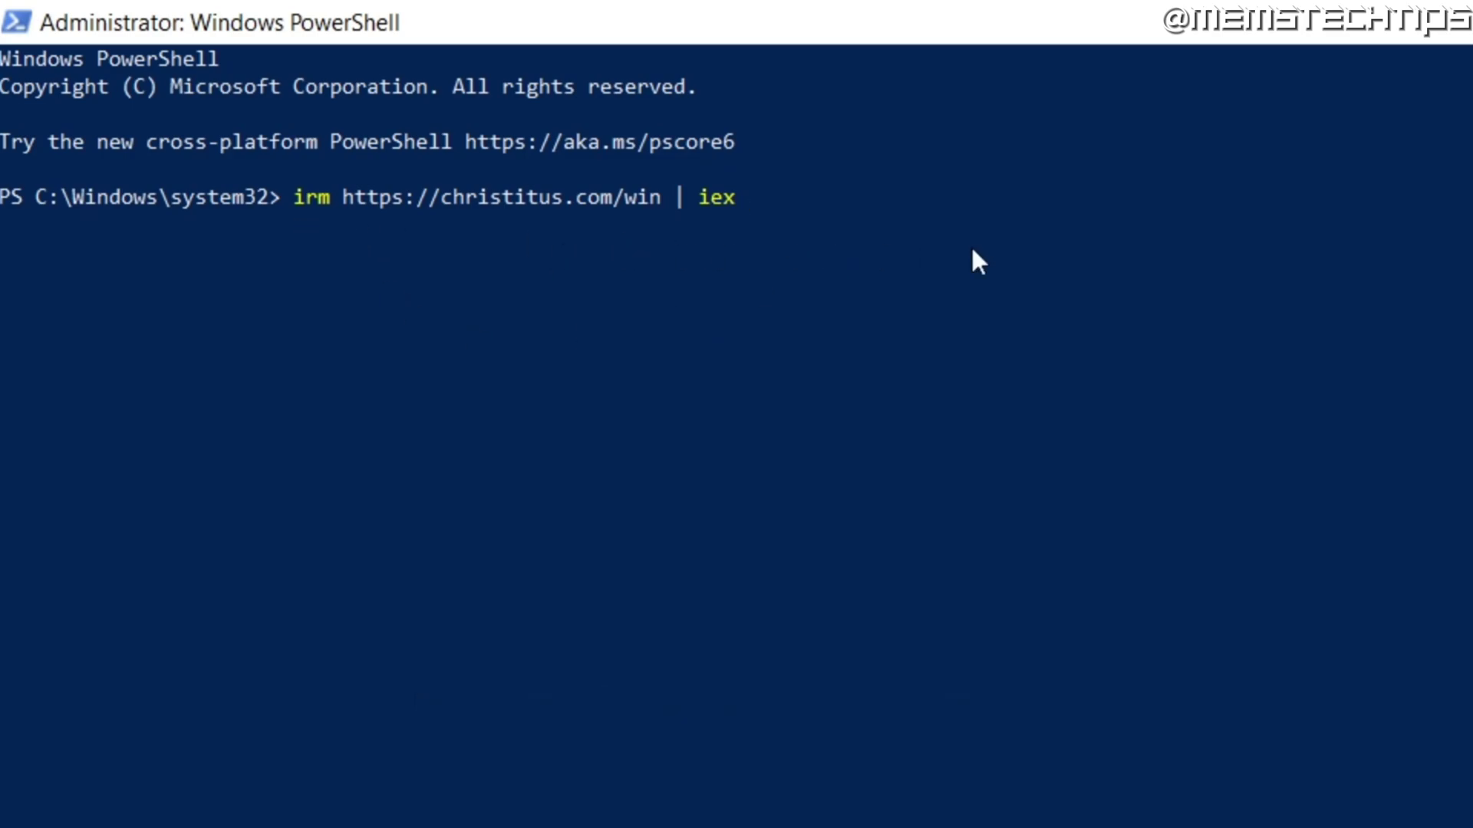
{"action": "key", "text": "Return"}
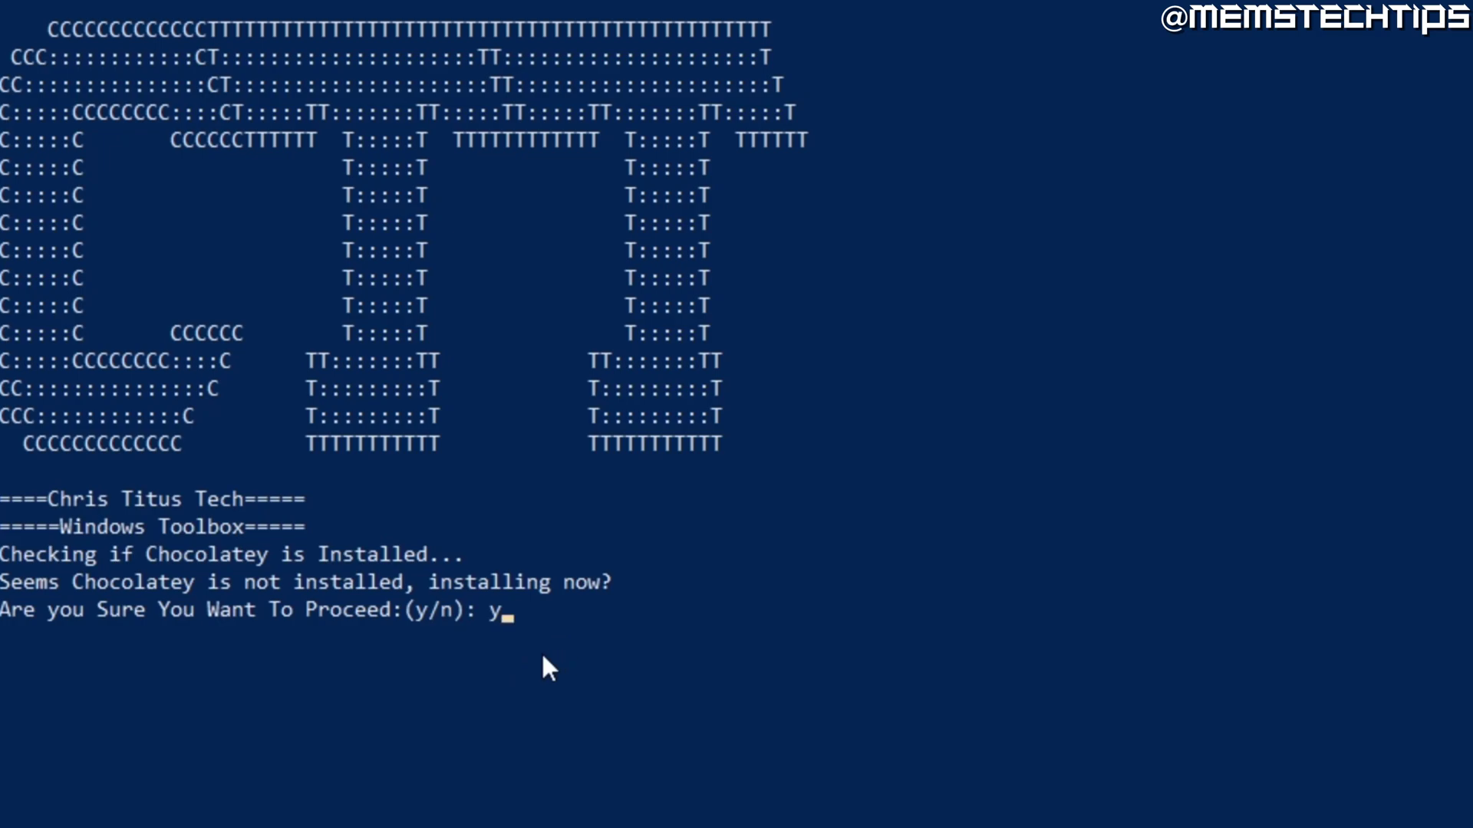
{"action": "key", "text": "Return"}
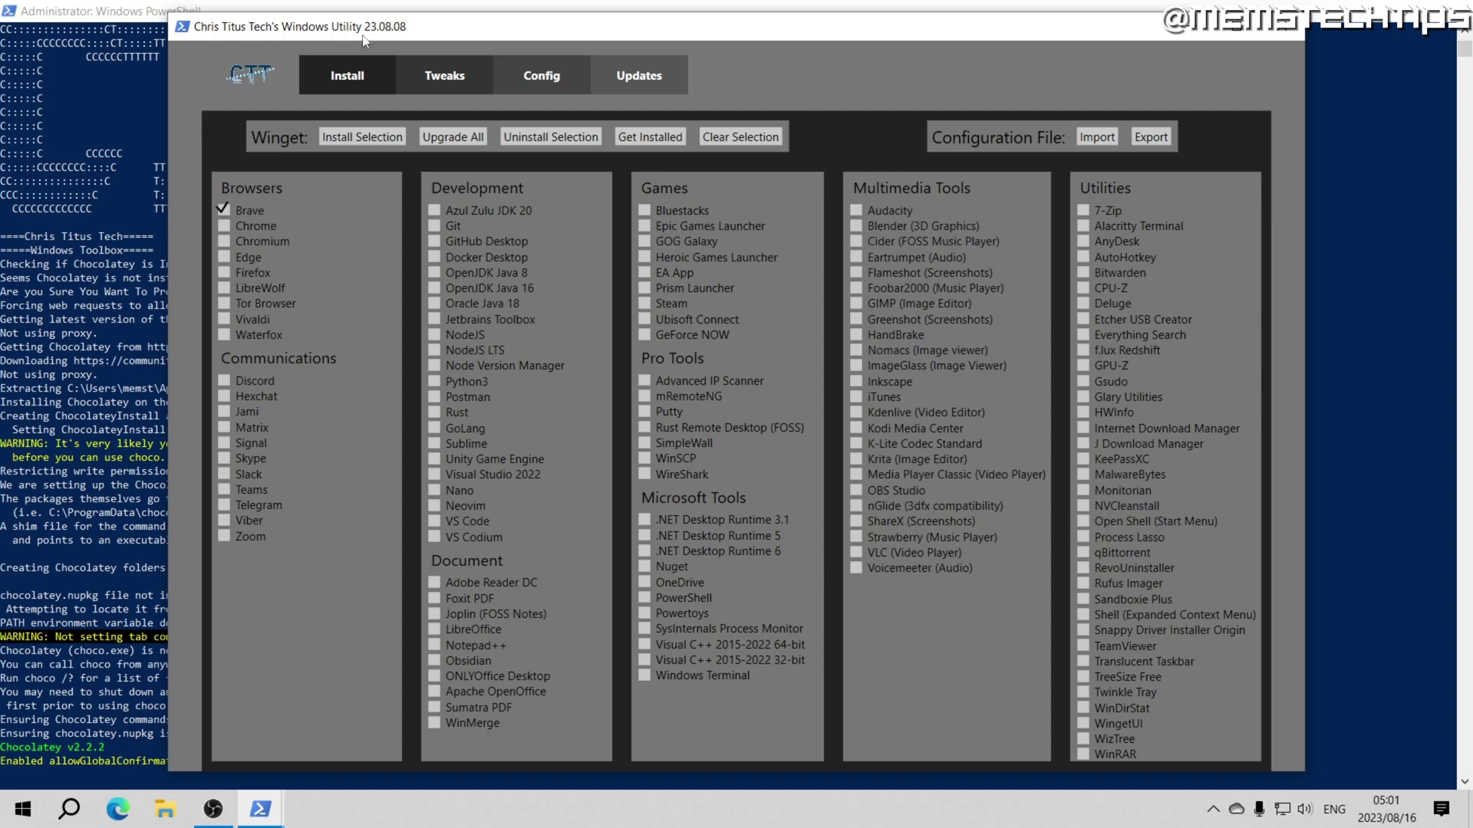
Install the selected Brave browser through the Chris Titus Tech Windows Utility and dismiss the completion message.
{"action": "left_click", "coordinate": [359, 138]}
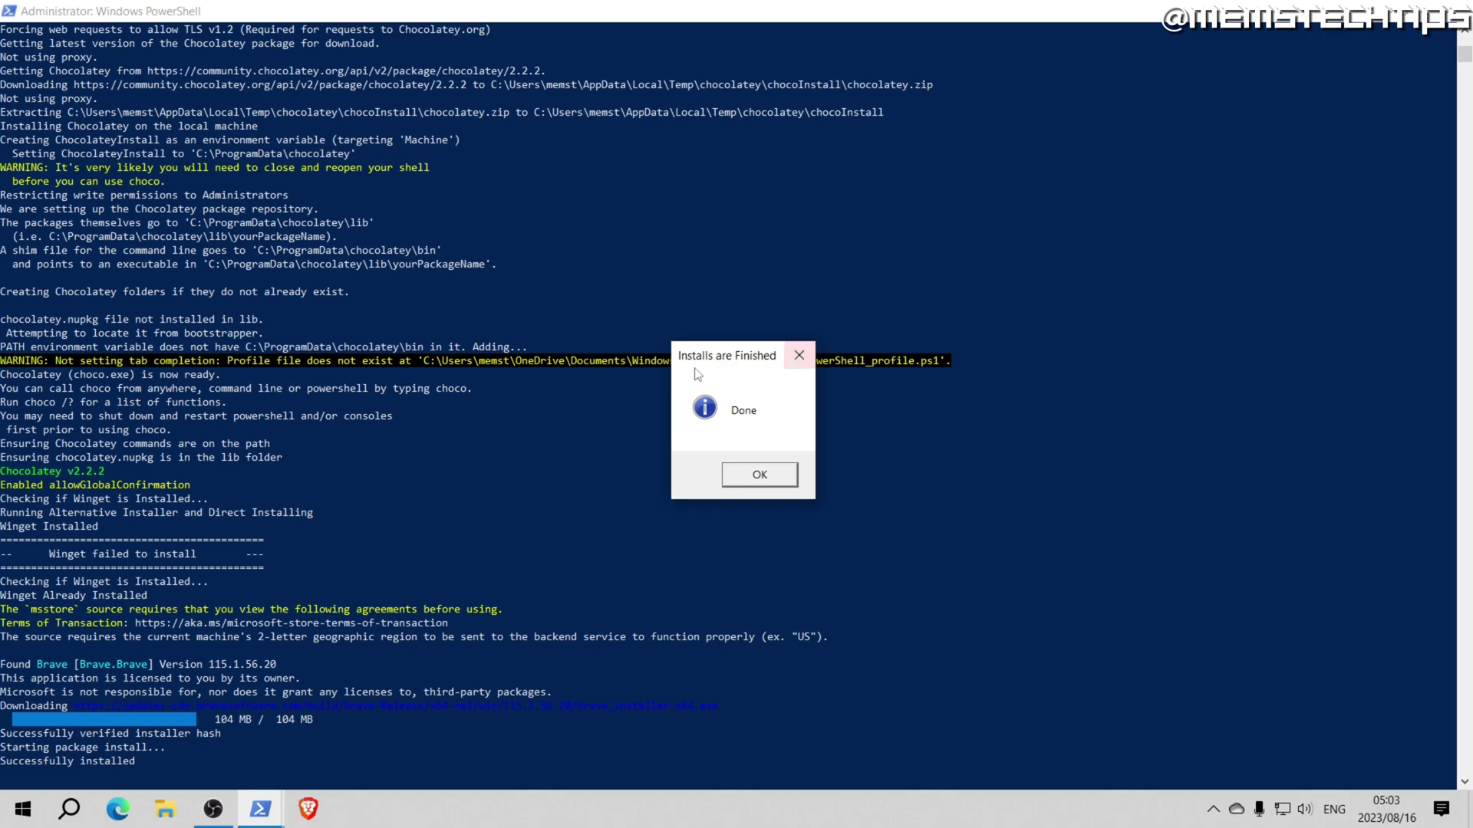
{"action": "left_click", "coordinate": [766, 478]}
{"action": "mouse_move", "coordinate": [261, 805]}
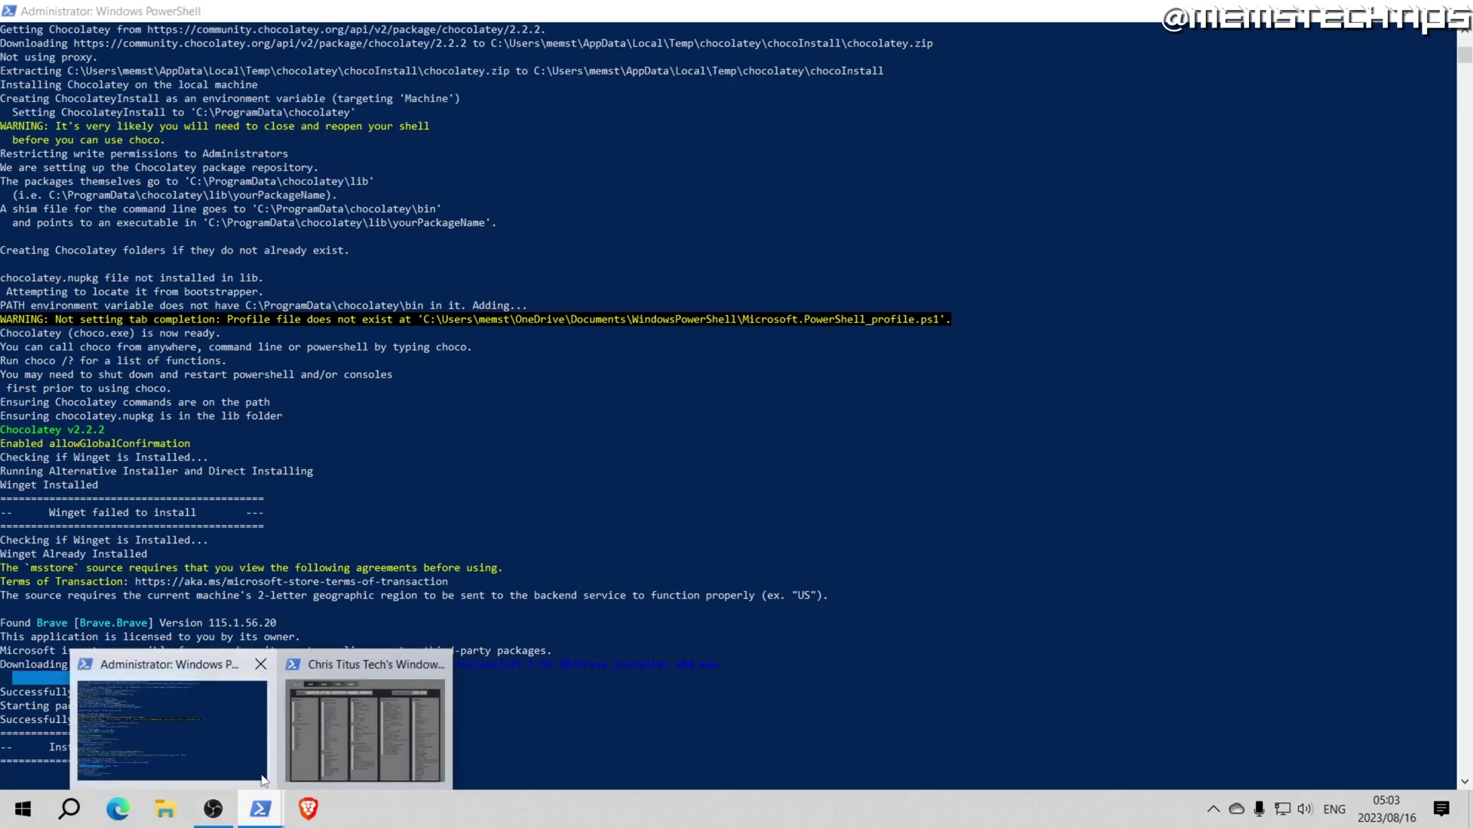
Select the recommended Desktop tweaks in Chris Titus Tech's Windows Utility, adding Delete Temporary Files and Run Disk Cleanup.
{"action": "left_click", "coordinate": [360, 717]}
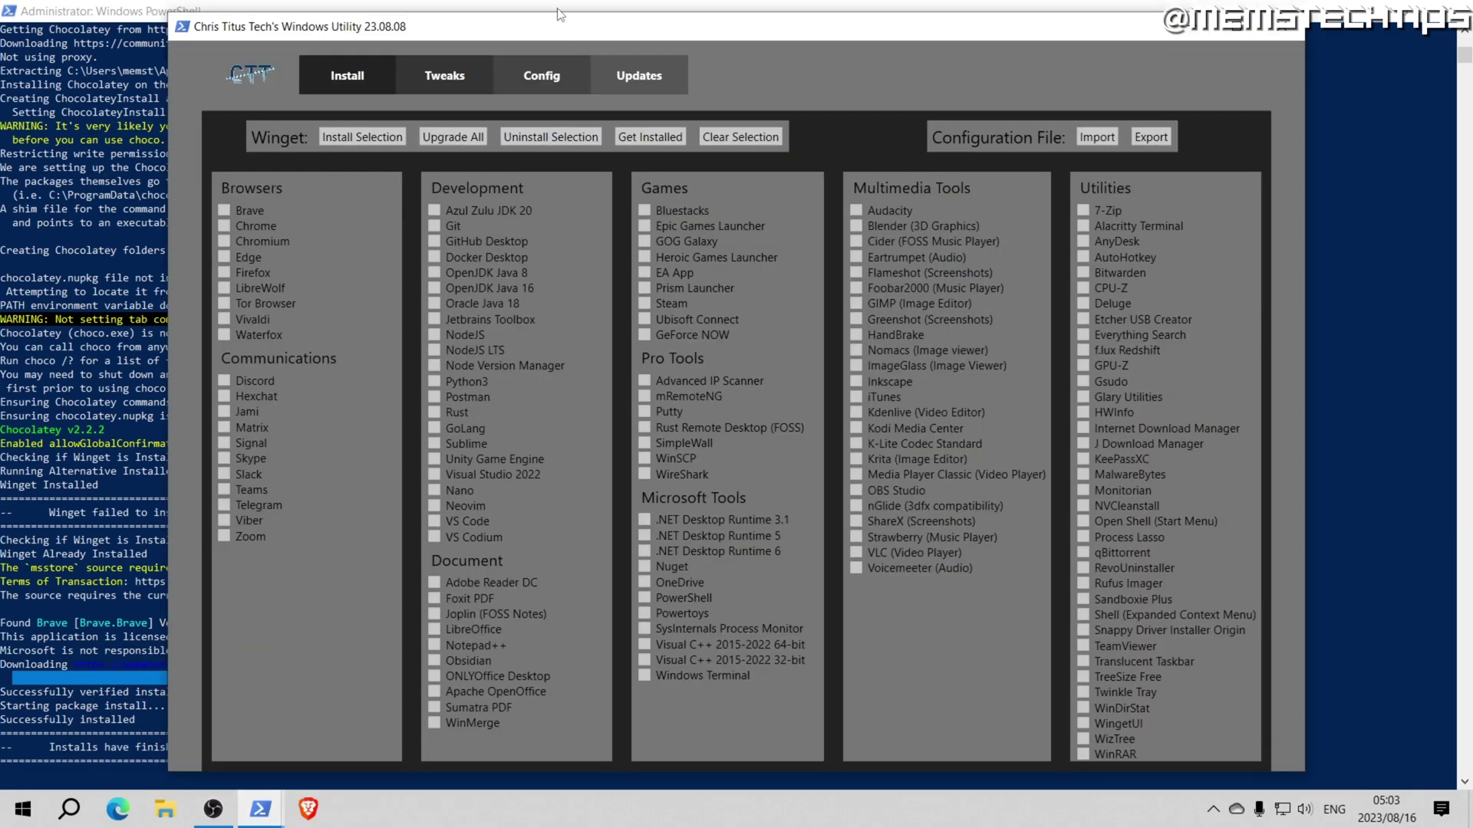
{"action": "left_click", "coordinate": [444, 77]}
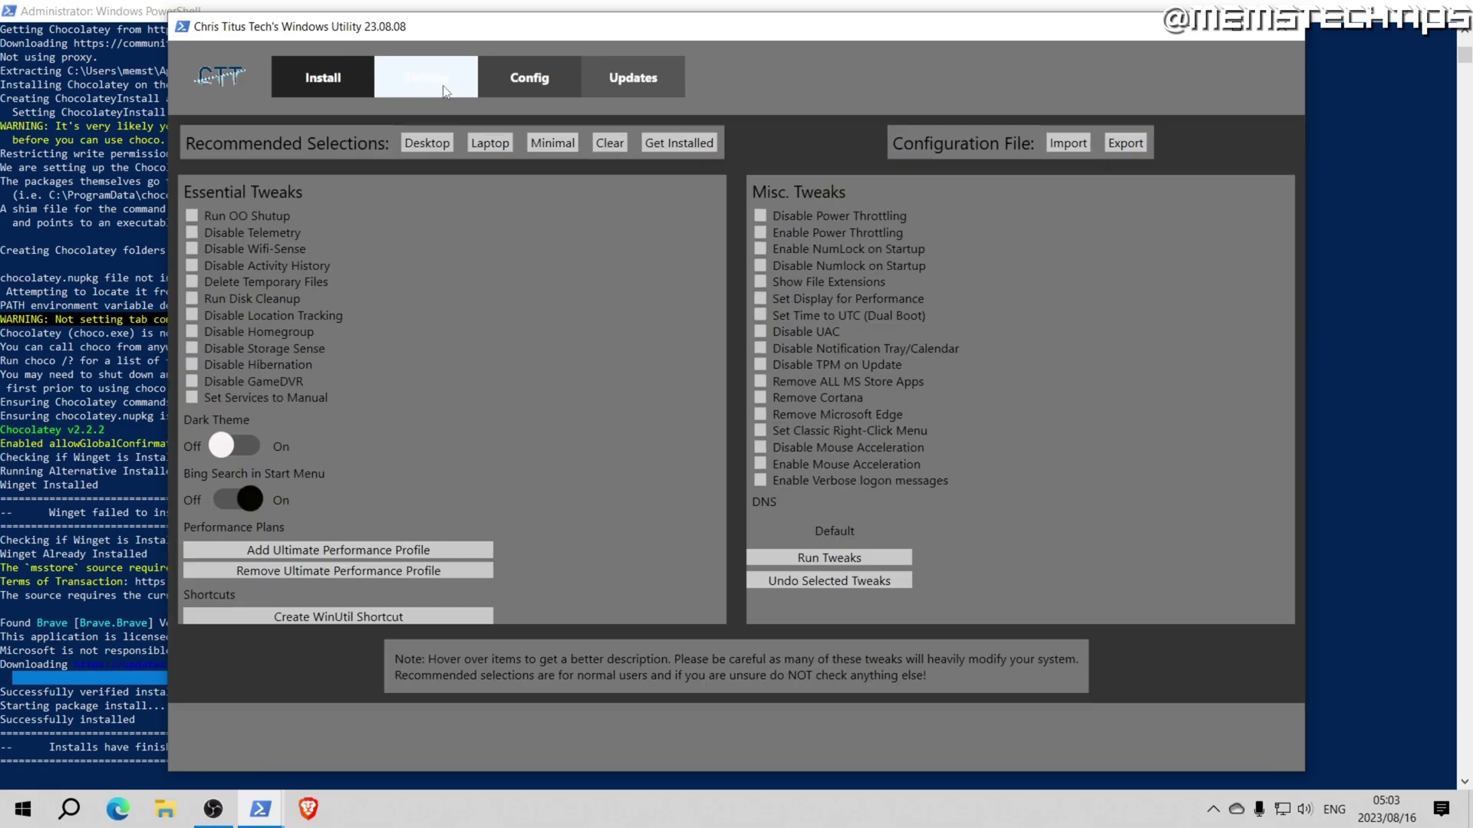
{"action": "left_click", "coordinate": [426, 145]}
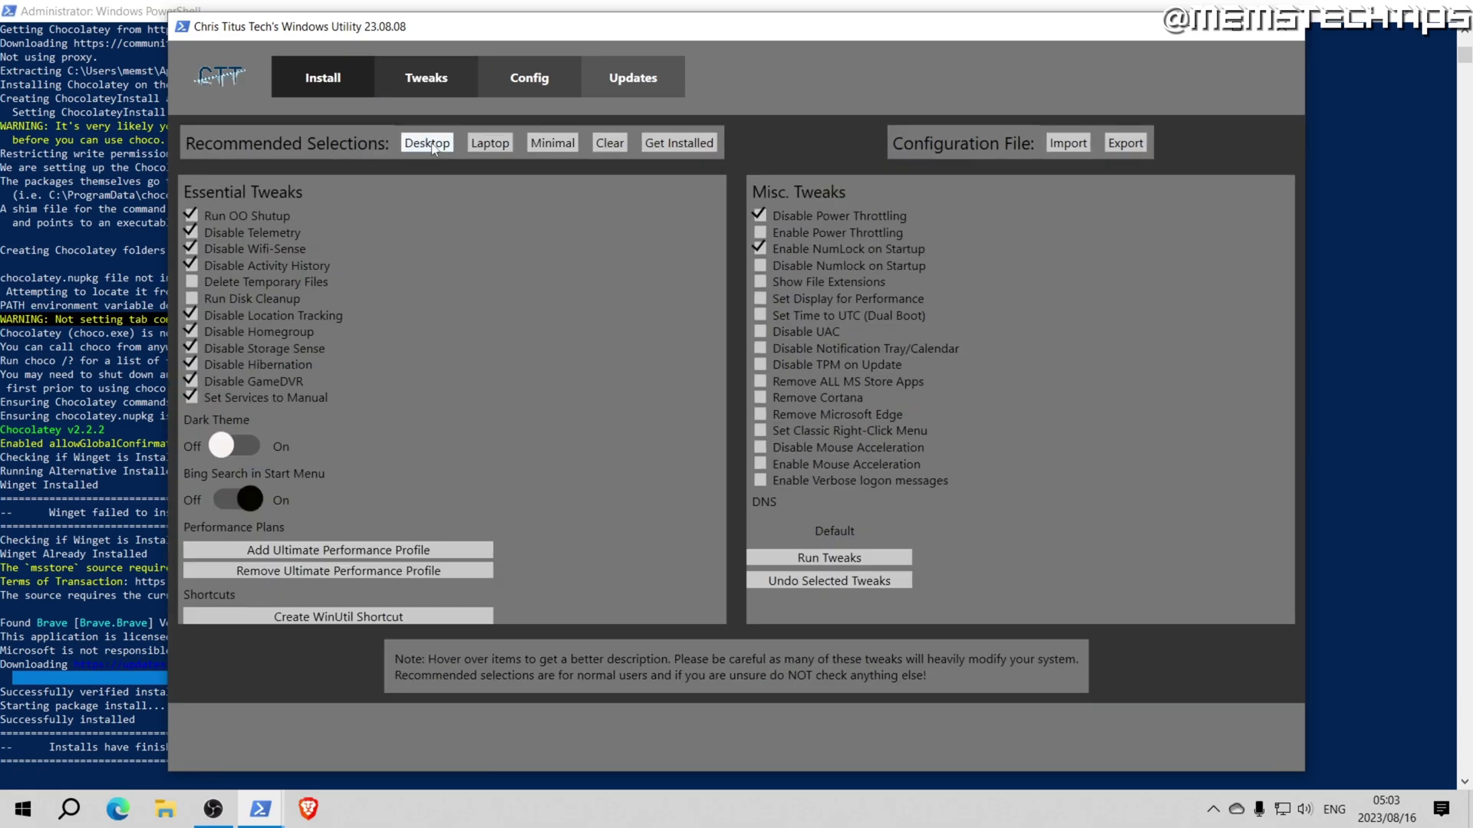
{"action": "left_click", "coordinate": [191, 283]}
Turn on Dark Theme, turn off Bing Search in Start Menu, and add the Ultimate Performance Profile.
{"action": "left_click", "coordinate": [250, 447]}
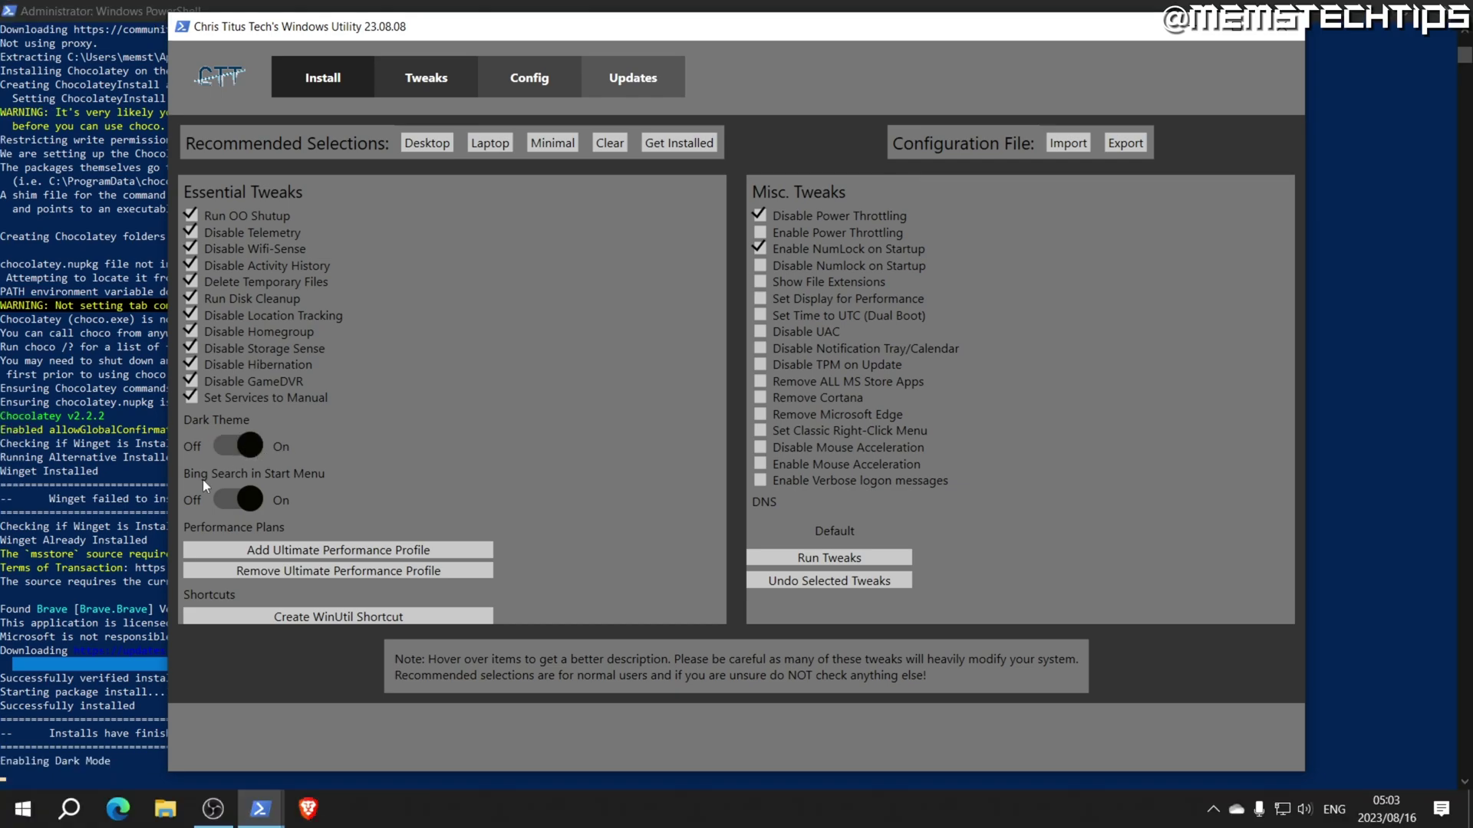
{"action": "left_click", "coordinate": [244, 500]}
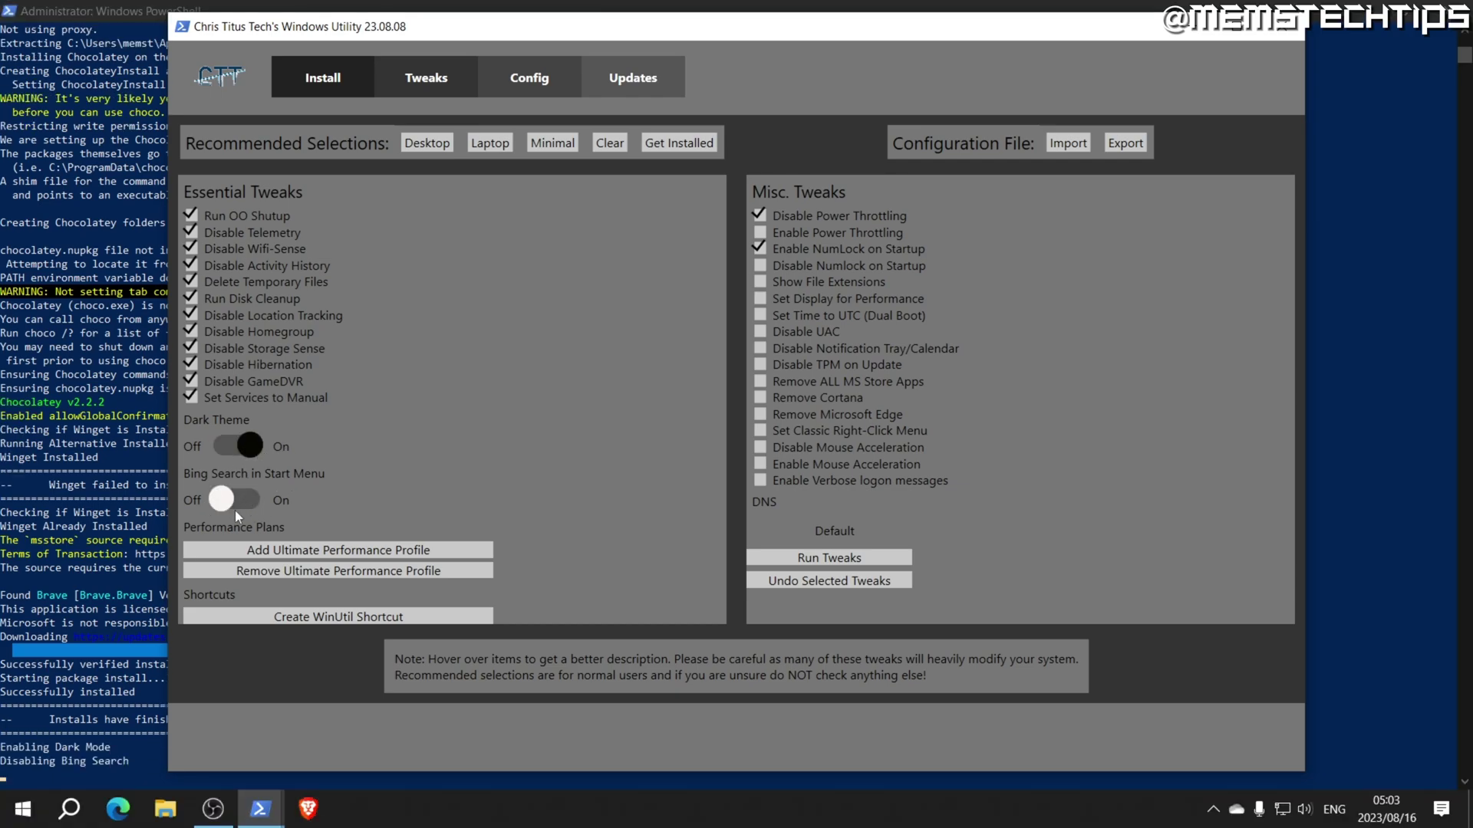
{"action": "left_click", "coordinate": [448, 550]}
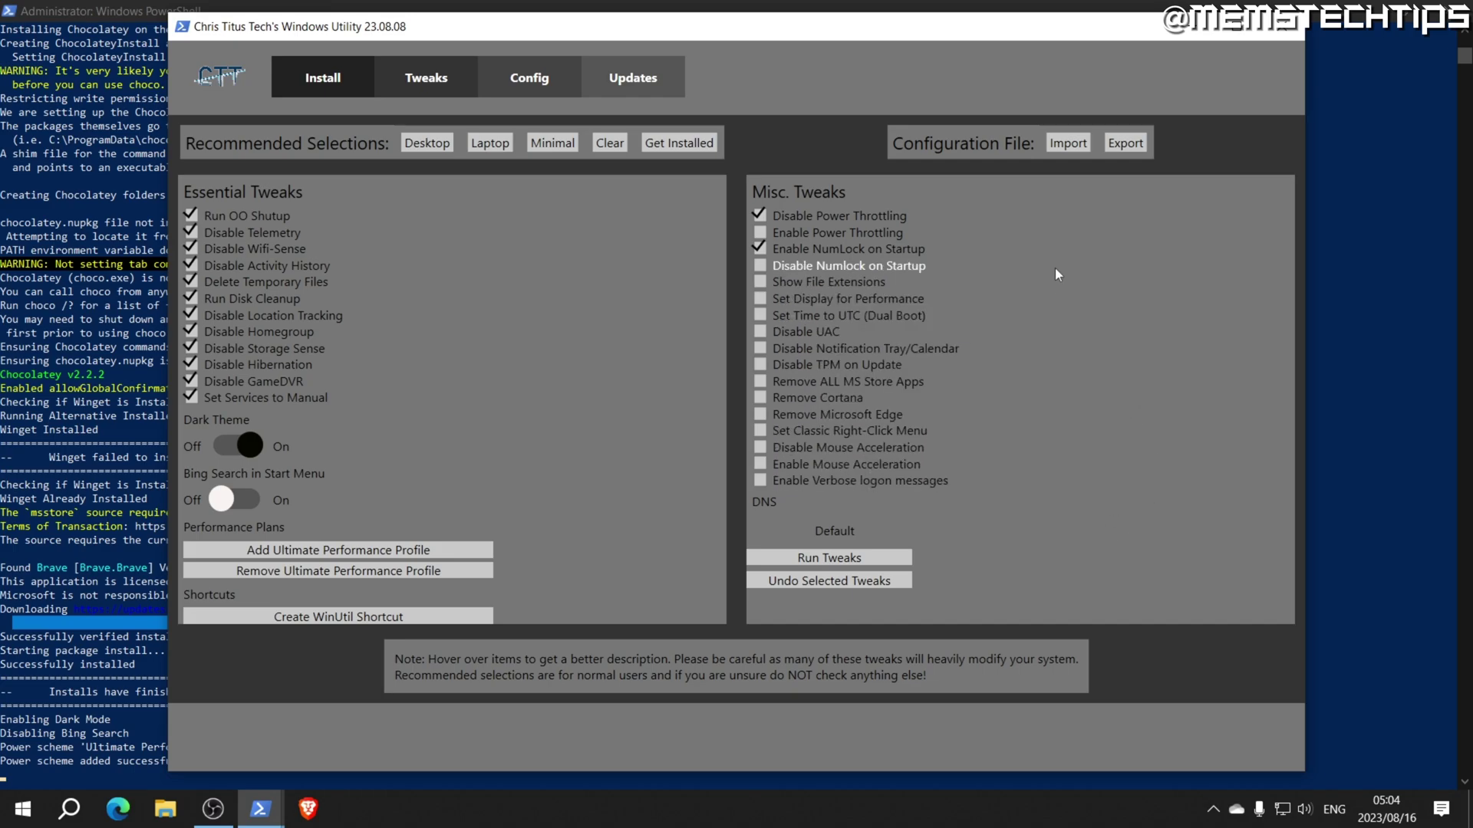
Select the Show File Extensions, Set Display for Performance, Disable UAC, Remove Cortana, Remove Microsoft Edge and Disable Mouse Acceleration tweaks.
{"action": "left_click", "coordinate": [799, 281]}
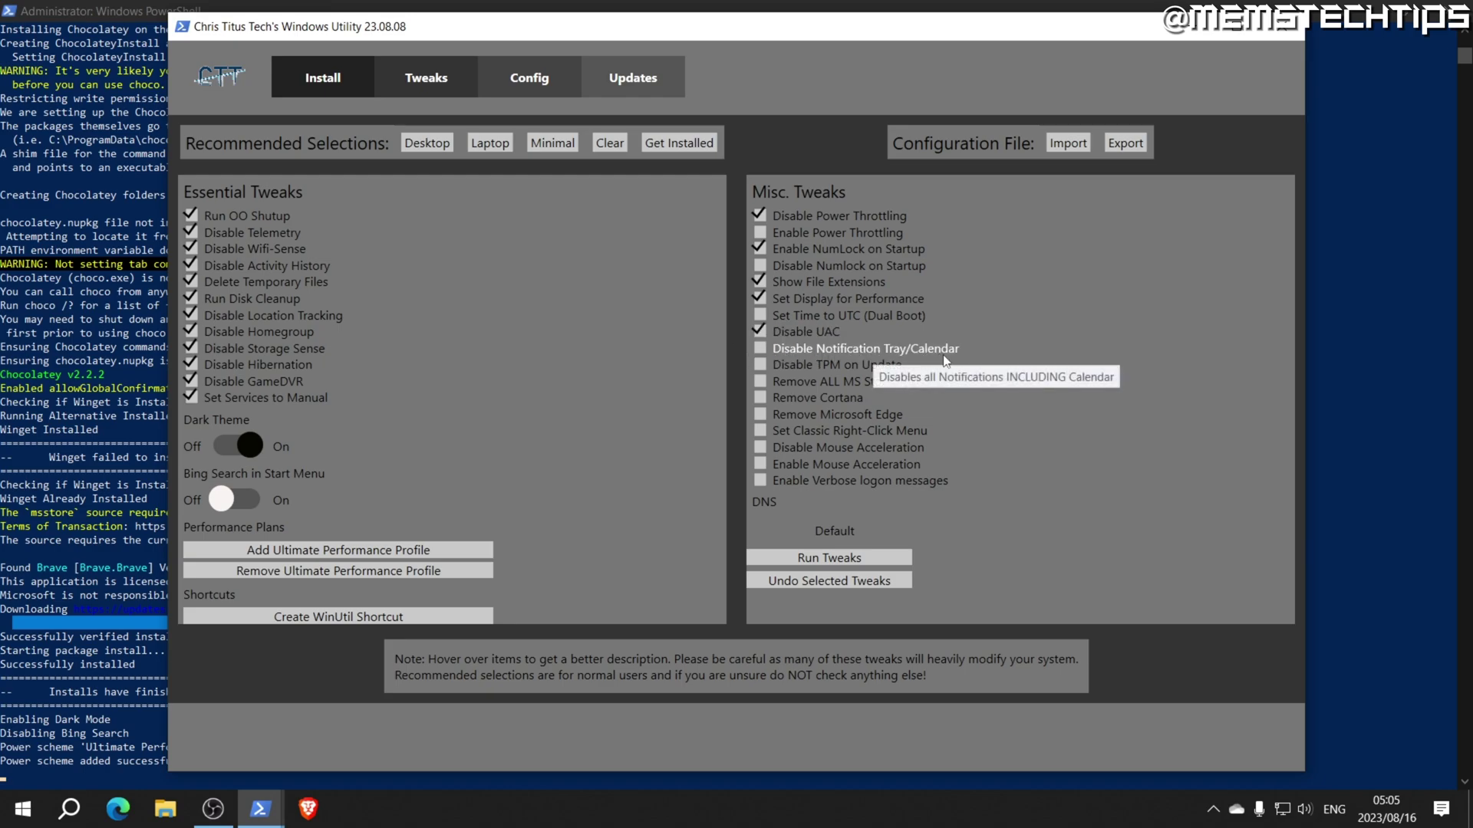
{"action": "left_click", "coordinate": [1385, 809]}
{"action": "left_click", "coordinate": [1385, 813]}
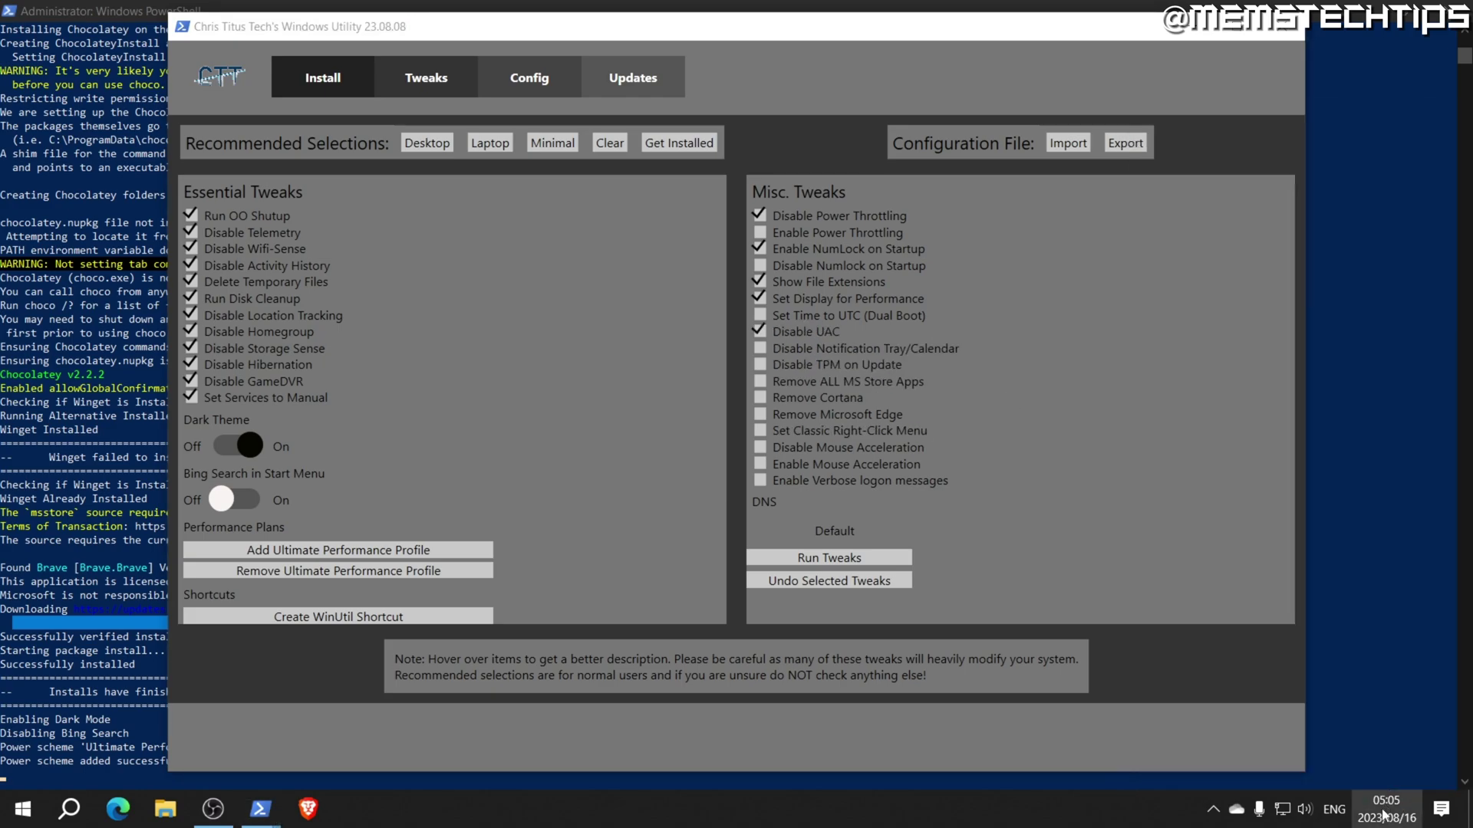
{"action": "left_click", "coordinate": [802, 397]}
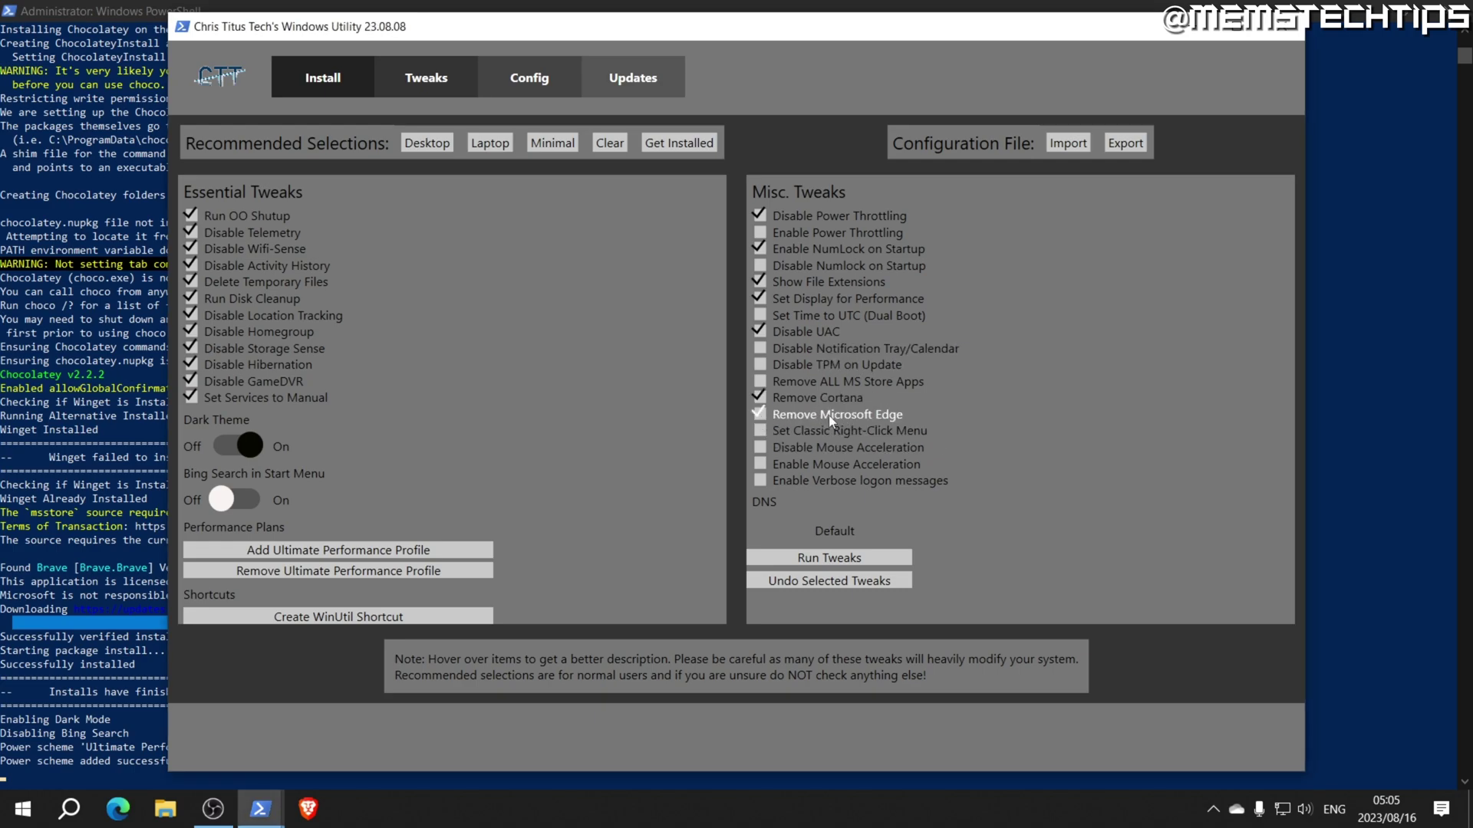
{"action": "left_click", "coordinate": [759, 449]}
Run the selected tweaks, then close the Edge Removal window and dismiss the completion and disk space messages.
{"action": "left_click", "coordinate": [878, 562]}
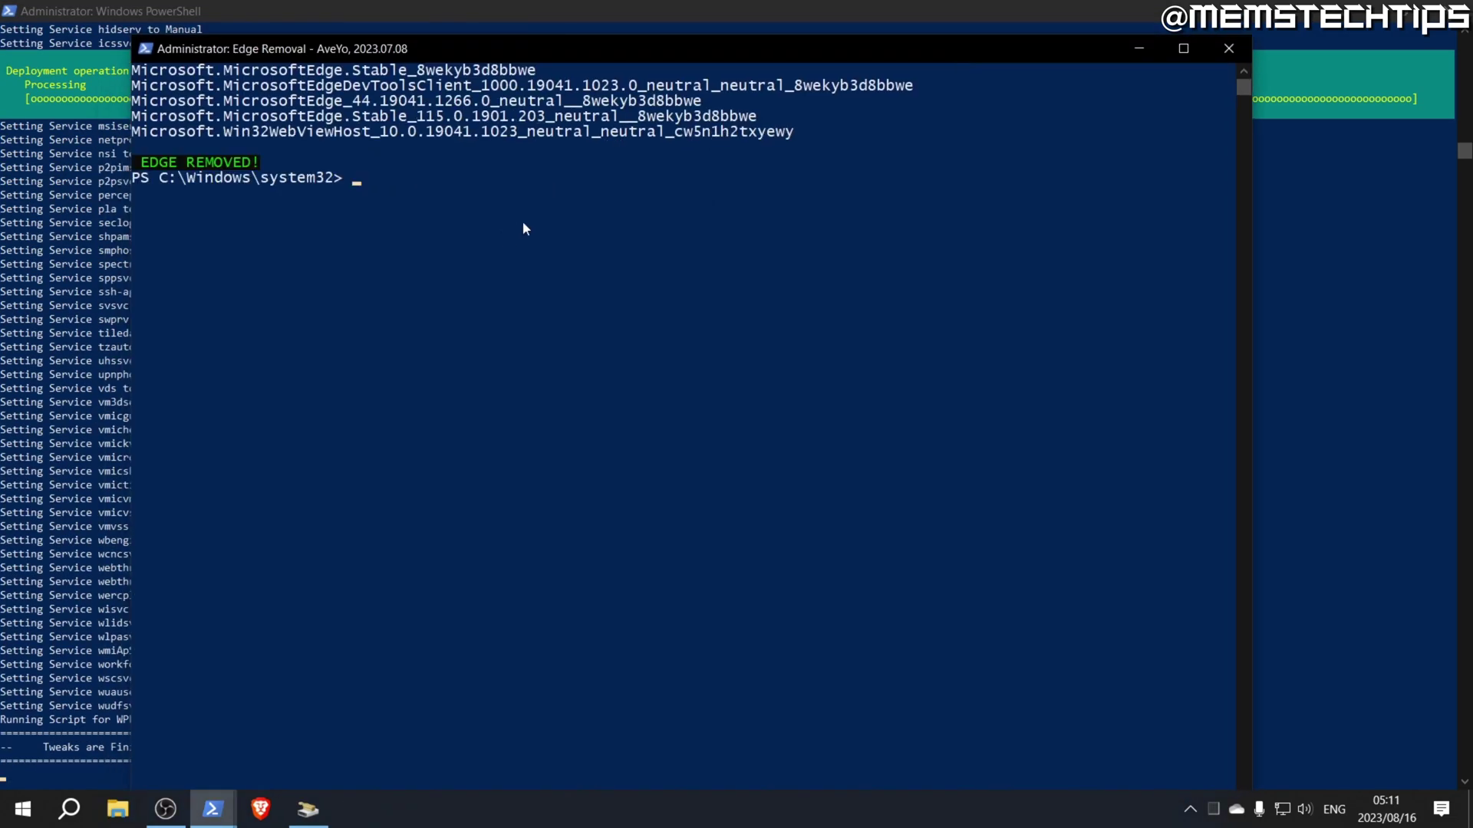
{"action": "left_click", "coordinate": [1227, 48]}
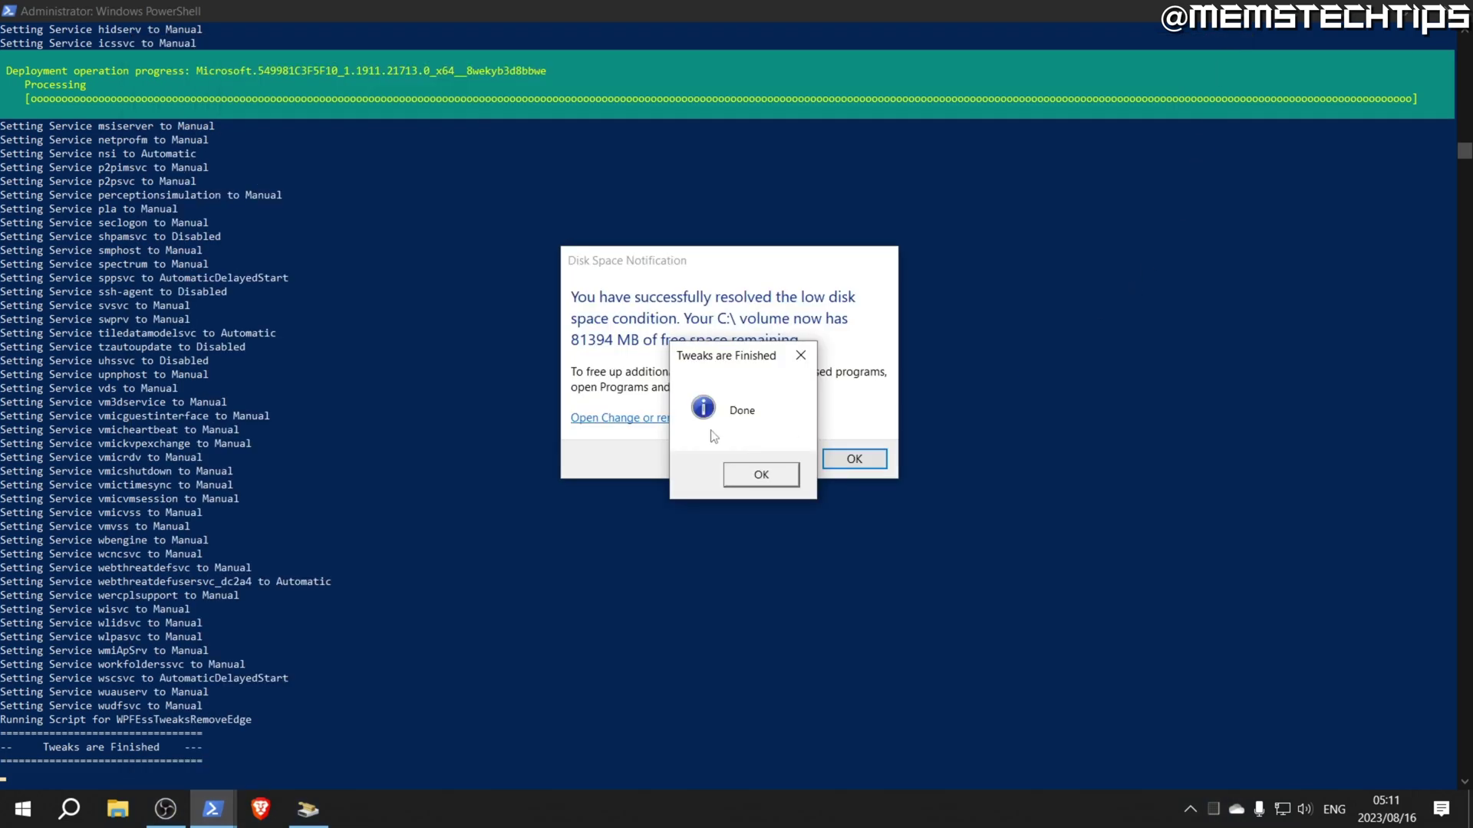
{"action": "left_click", "coordinate": [757, 470]}
{"action": "left_click", "coordinate": [853, 459]}
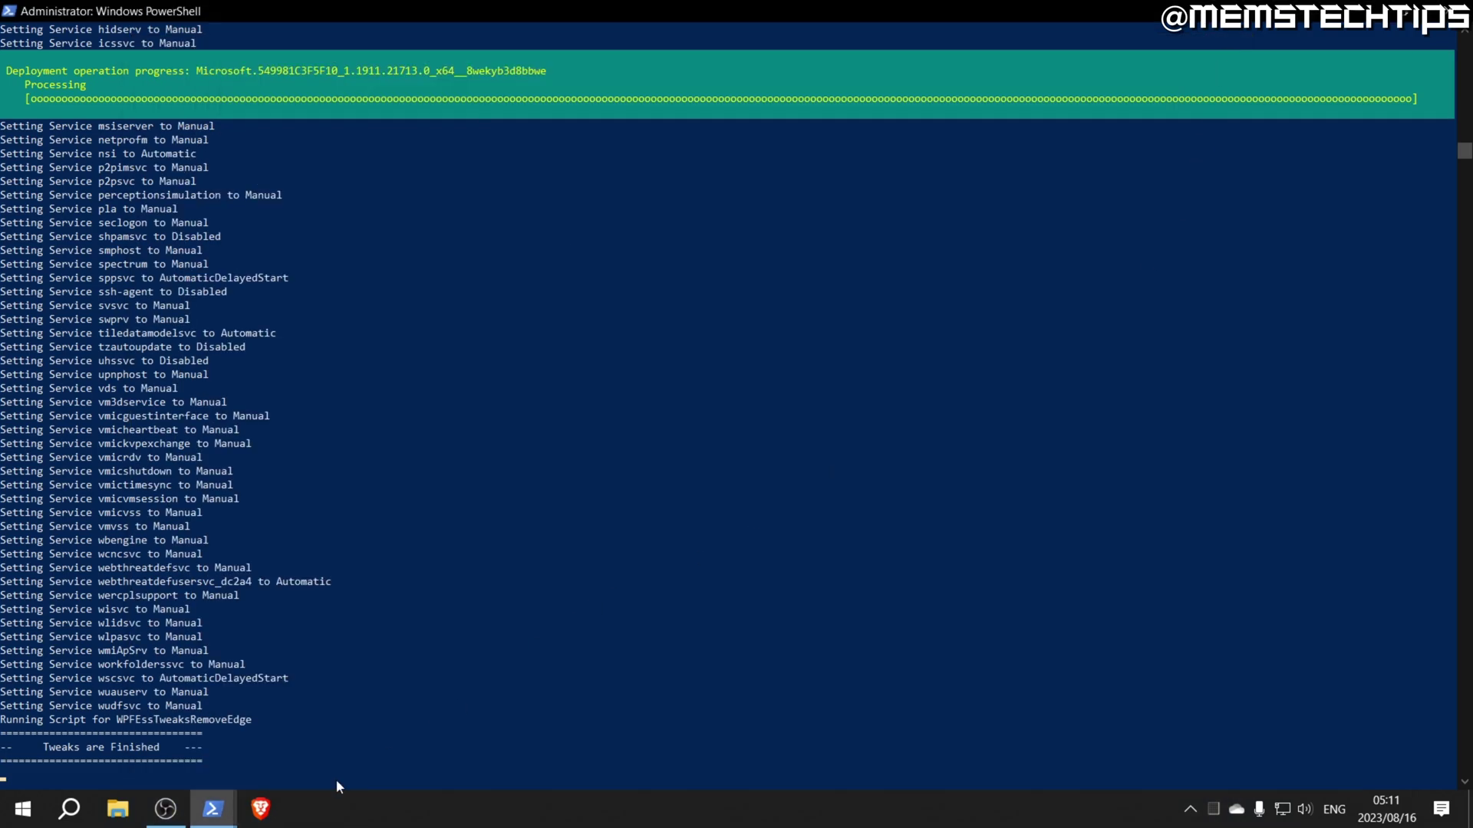
Apply the Security (Recommended) update settings in the Windows Utility, dismiss the confirmation and close the utility.
{"action": "mouse_move", "coordinate": [213, 807]}
{"action": "left_click", "coordinate": [282, 712]}
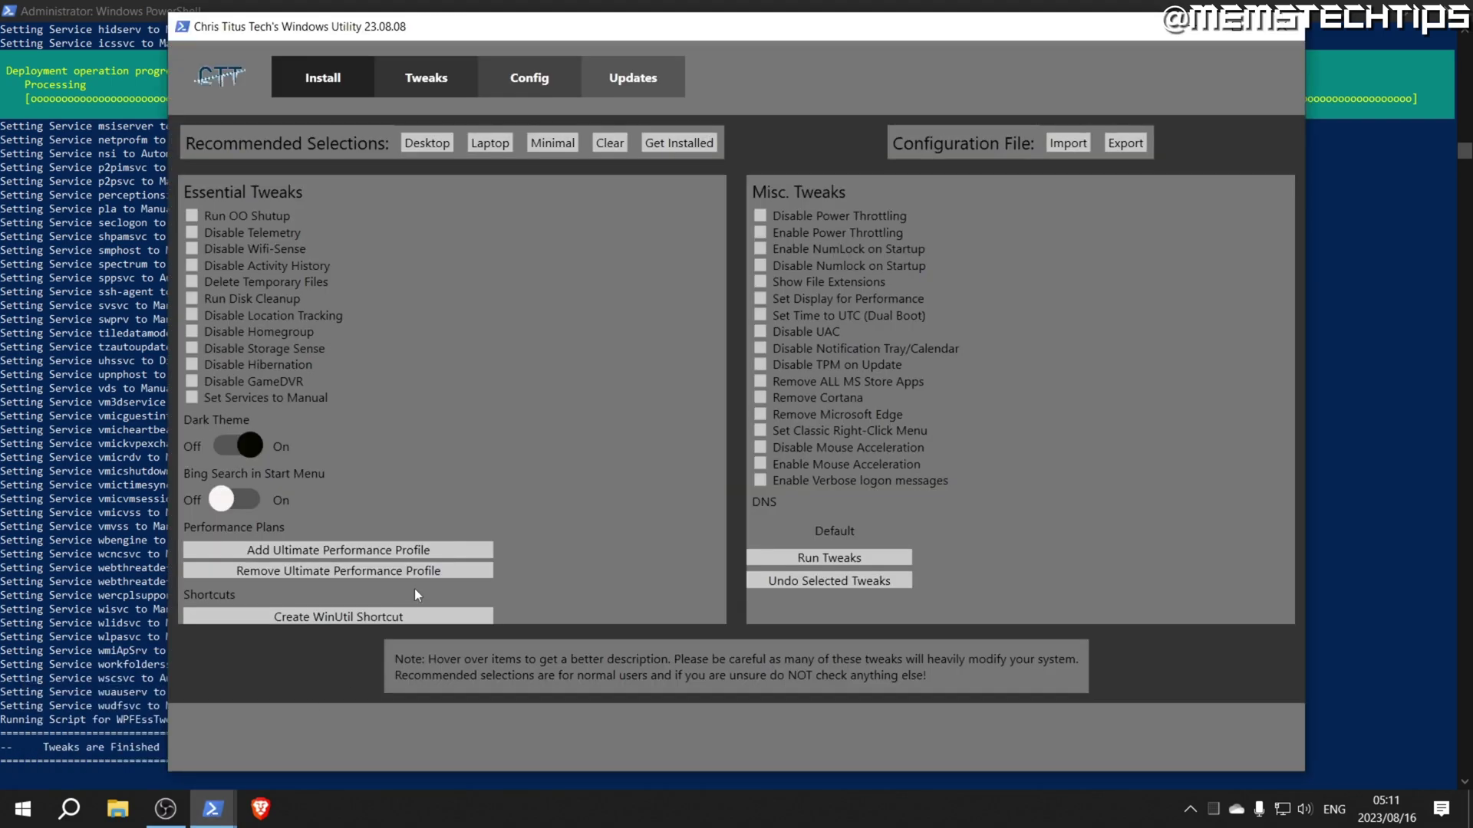
{"action": "left_click", "coordinate": [642, 94]}
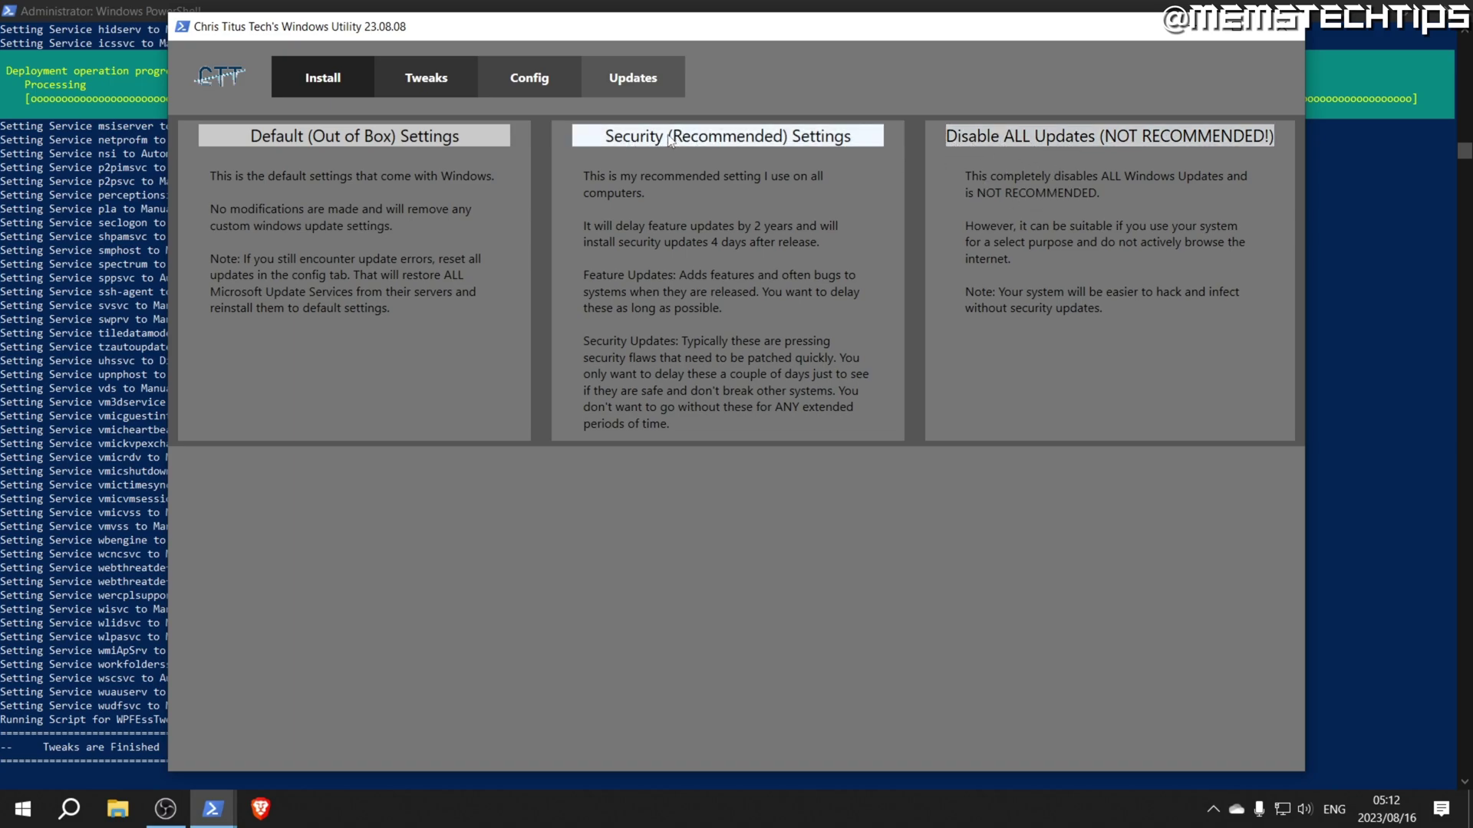
{"action": "left_click", "coordinate": [713, 140]}
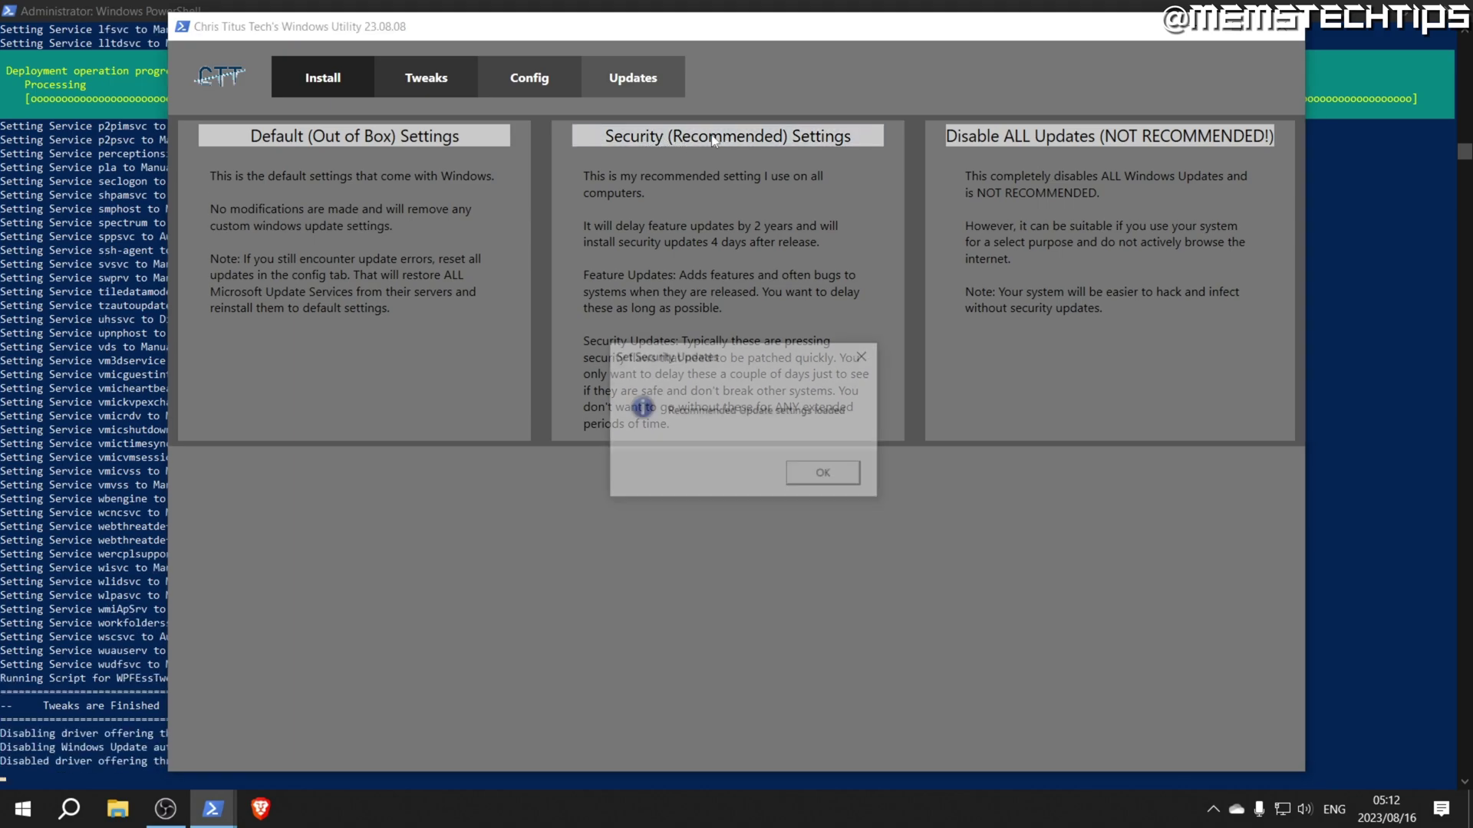
{"action": "left_click", "coordinate": [815, 479]}
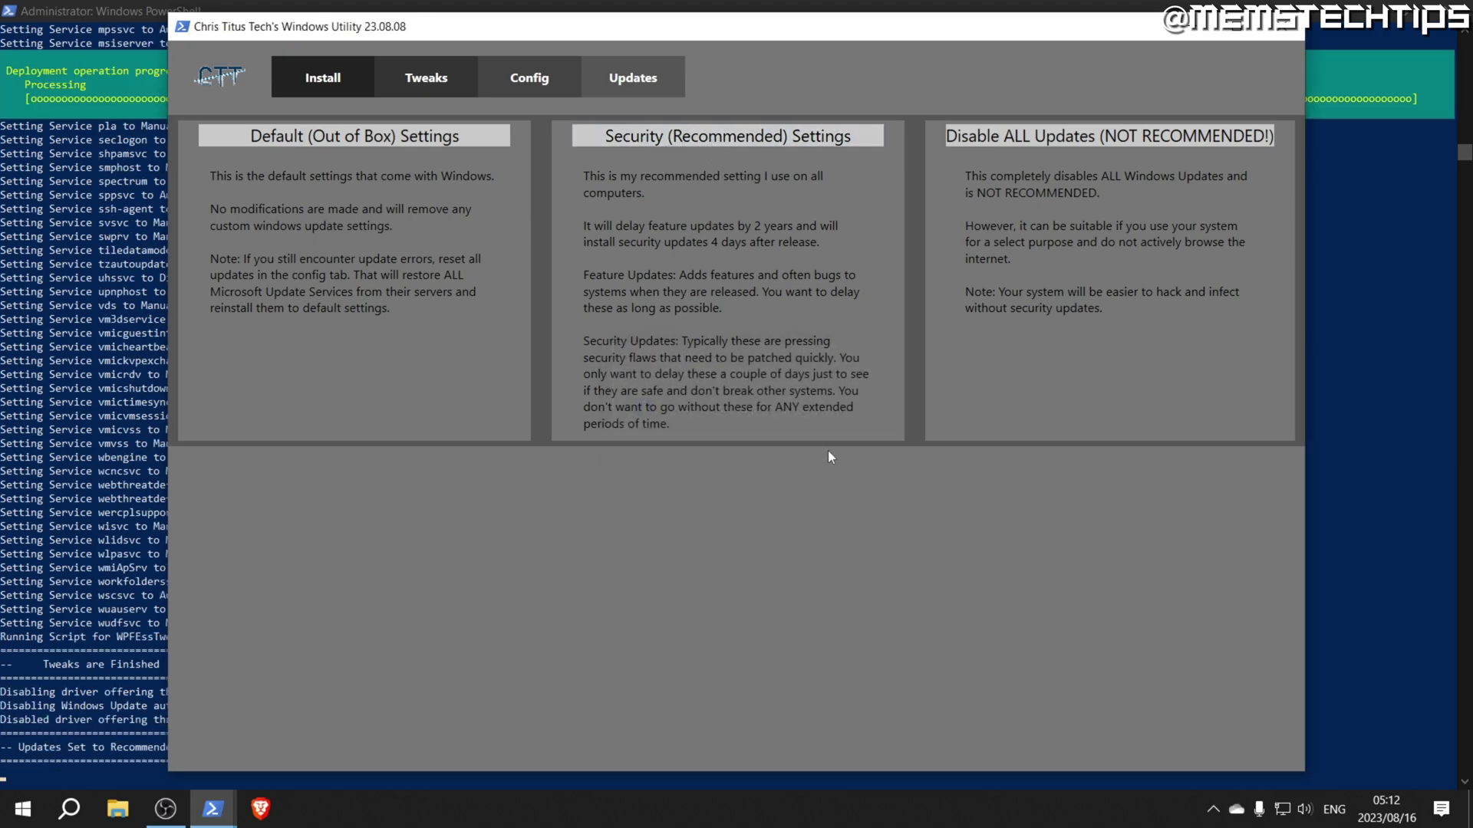
{"action": "left_click", "coordinate": [1279, 34]}
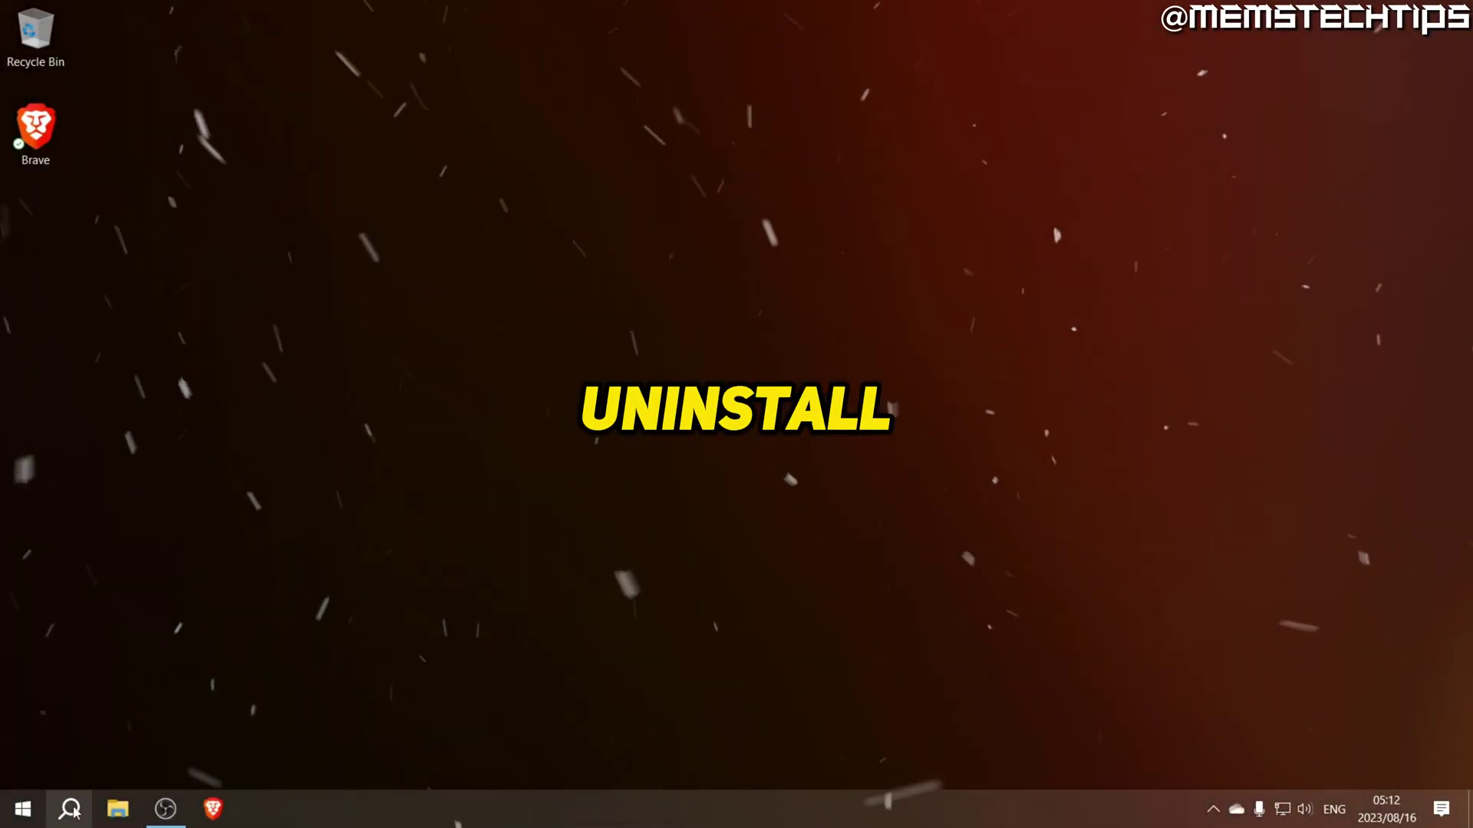
Look through the Start menu's app list for preinstalled Windows apps, and close the menu.
{"action": "key", "text": "super"}
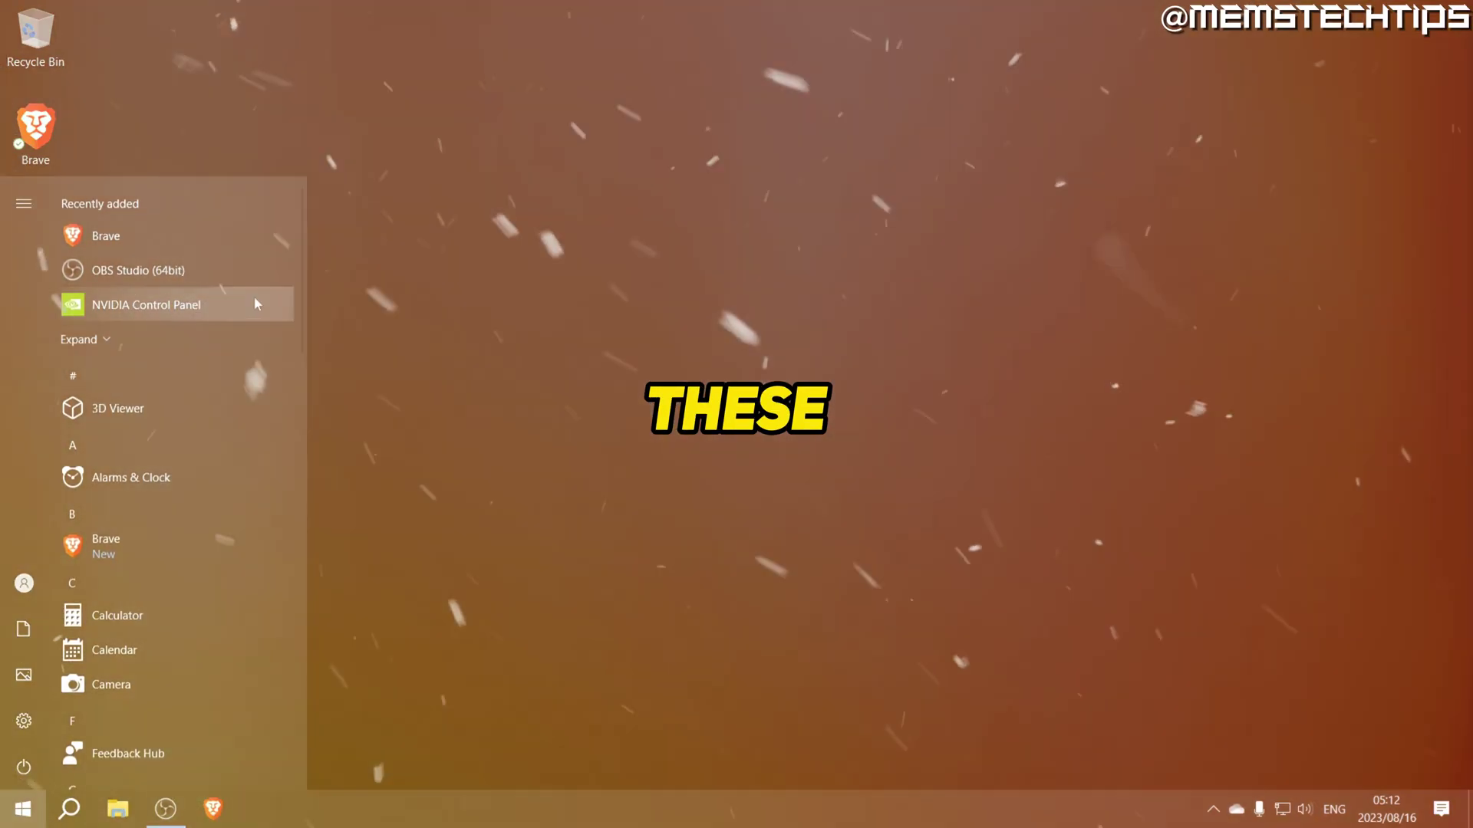
{"action": "scroll", "coordinate": [256, 302], "scroll_direction": "down", "scroll_amount": 15}
{"action": "scroll", "coordinate": [259, 313], "scroll_direction": "down", "scroll_amount": 10}
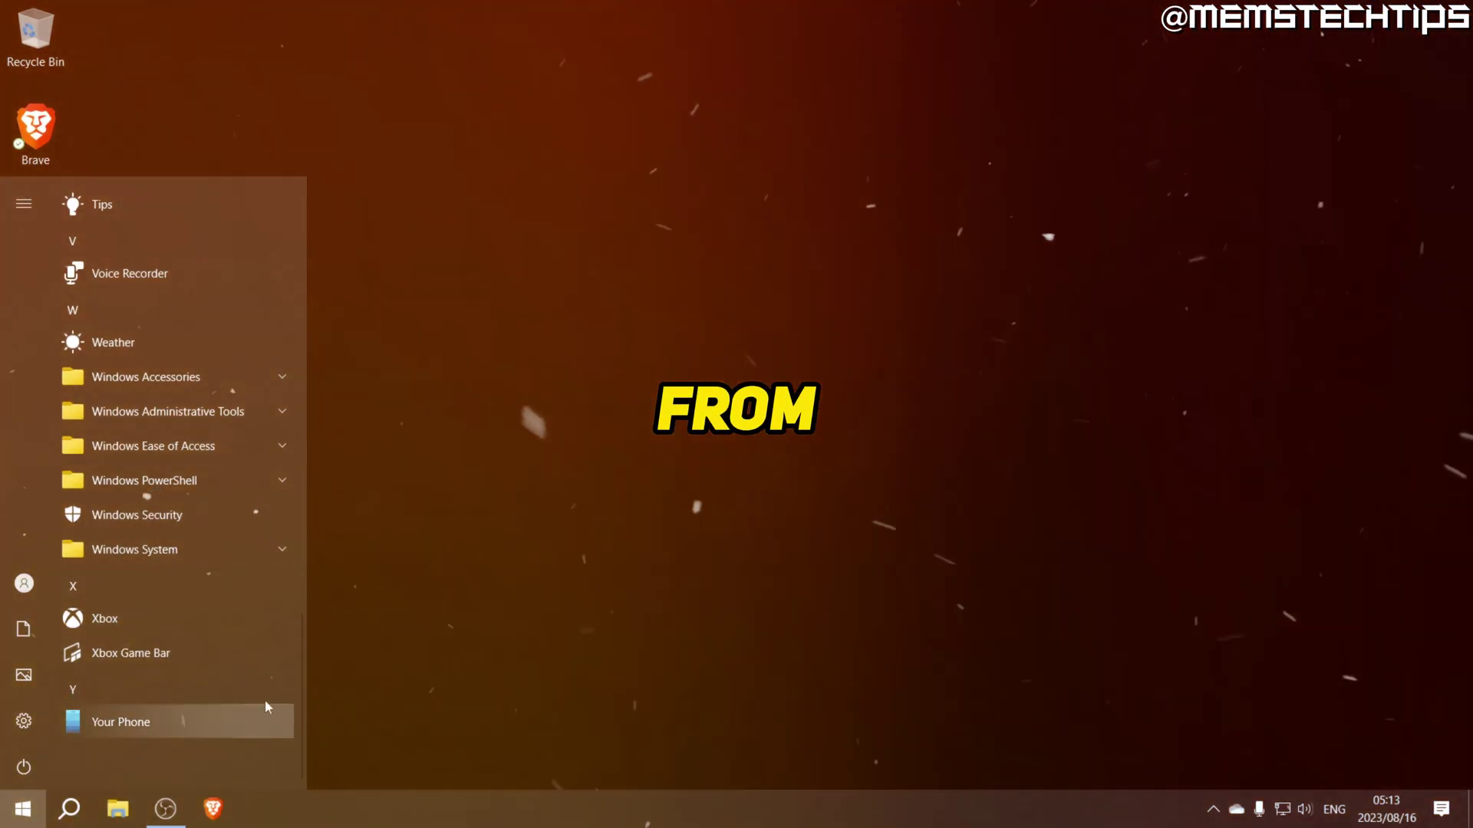
{"action": "scroll", "coordinate": [251, 646], "scroll_direction": "up", "scroll_amount": 3}
{"action": "scroll", "coordinate": [251, 648], "scroll_direction": "down", "scroll_amount": 2}
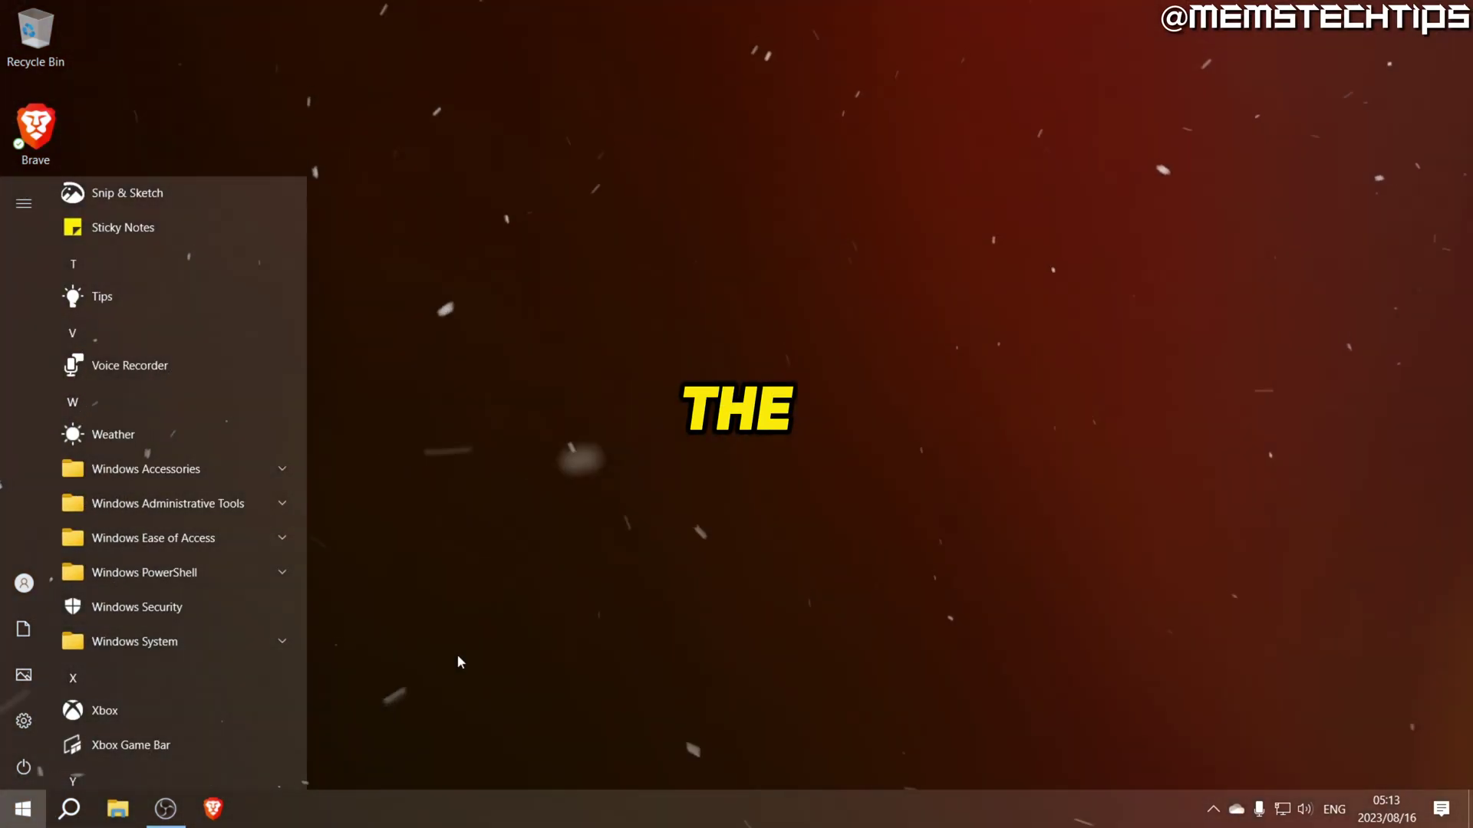
{"action": "left_click", "coordinate": [458, 661]}
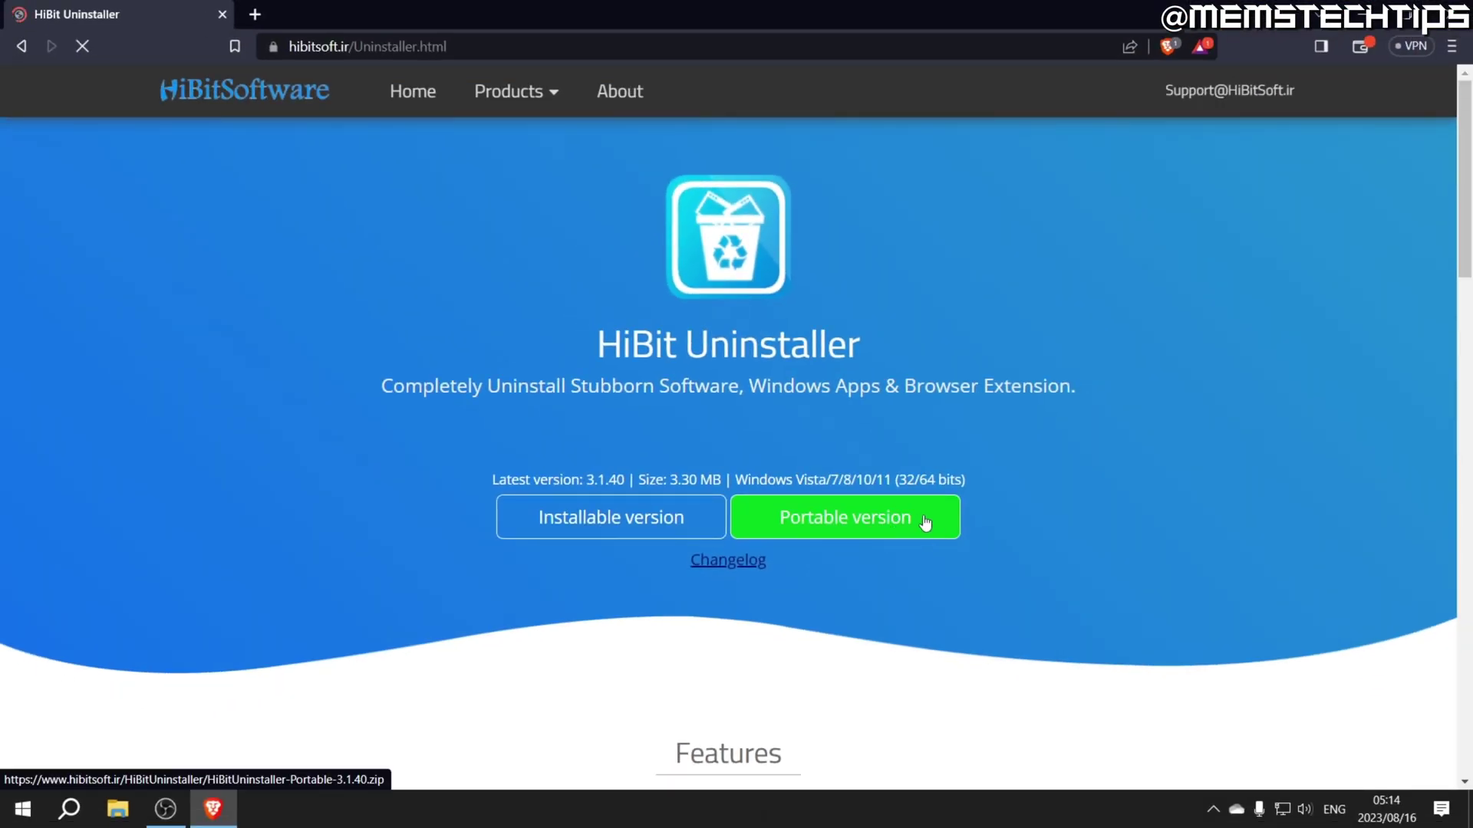
Download the portable version of HiBit Uninstaller as HiBitUninstaller-Portable-3.1.40.zip to Downloads and extract the archive there.
{"action": "left_click", "coordinate": [923, 514]}
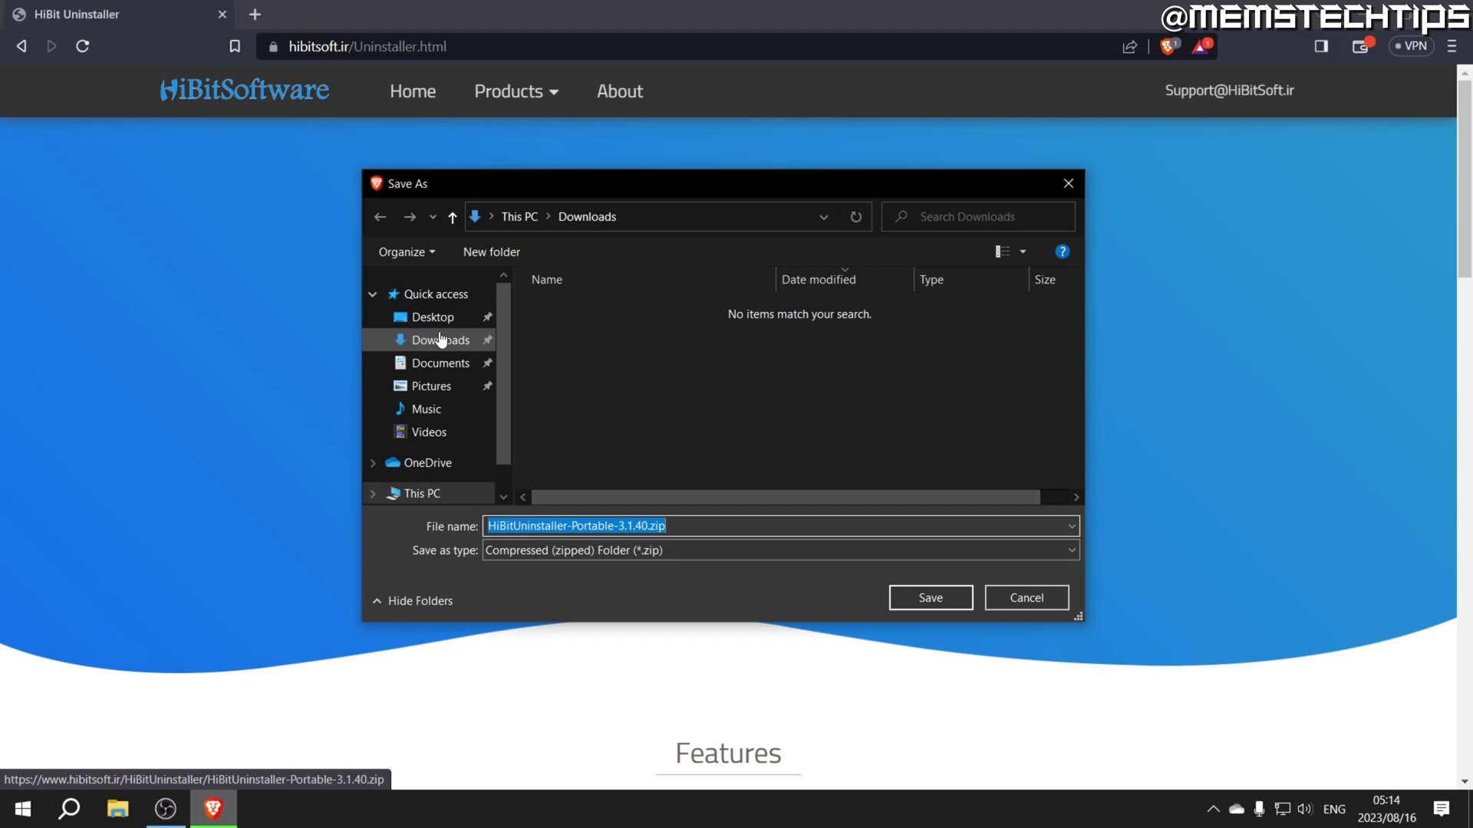
{"action": "left_click", "coordinate": [930, 598]}
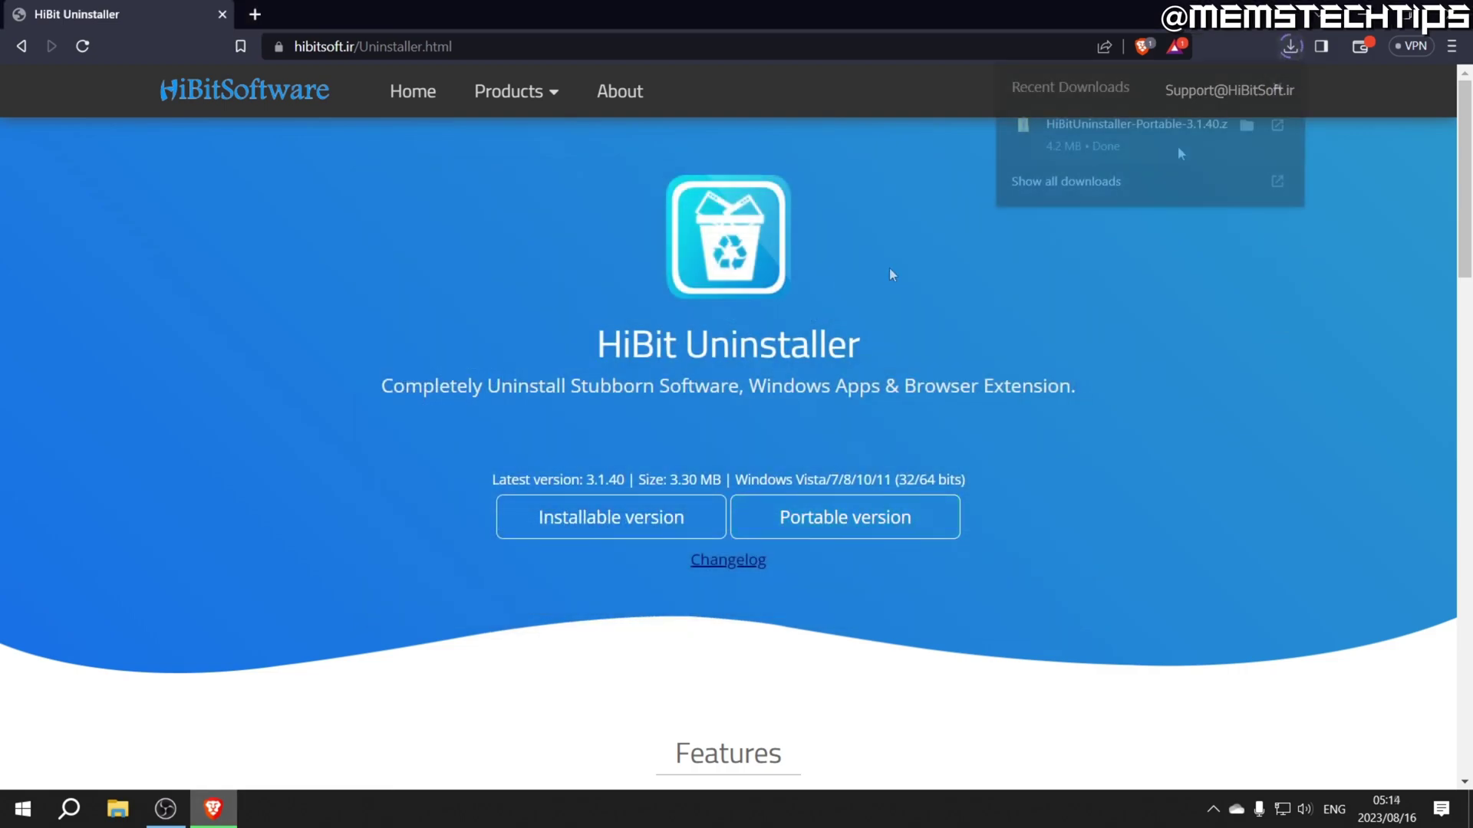
{"action": "left_click", "coordinate": [1248, 126]}
{"action": "right_click", "coordinate": [497, 270]}
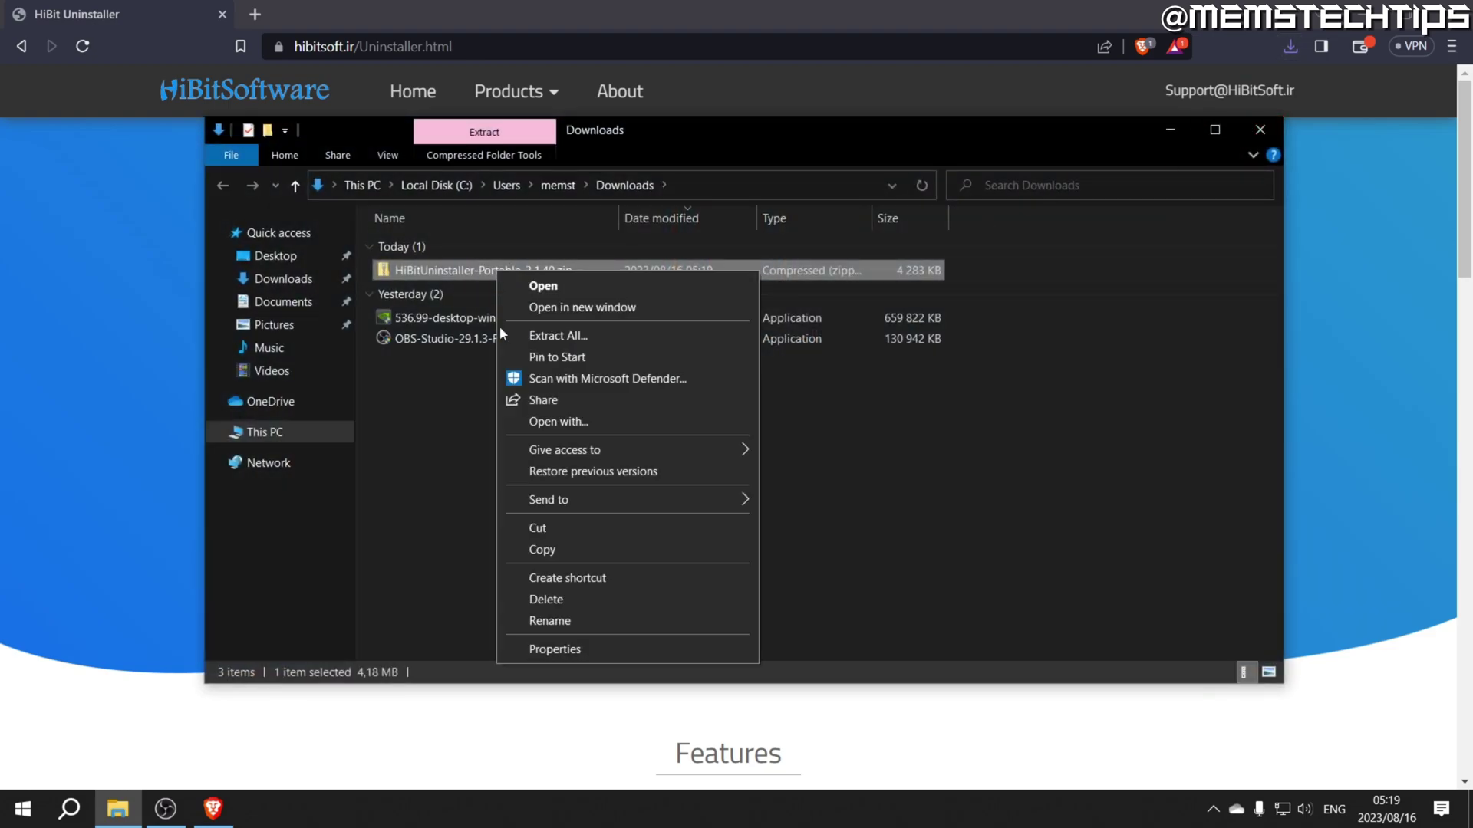
{"action": "left_click", "coordinate": [597, 335]}
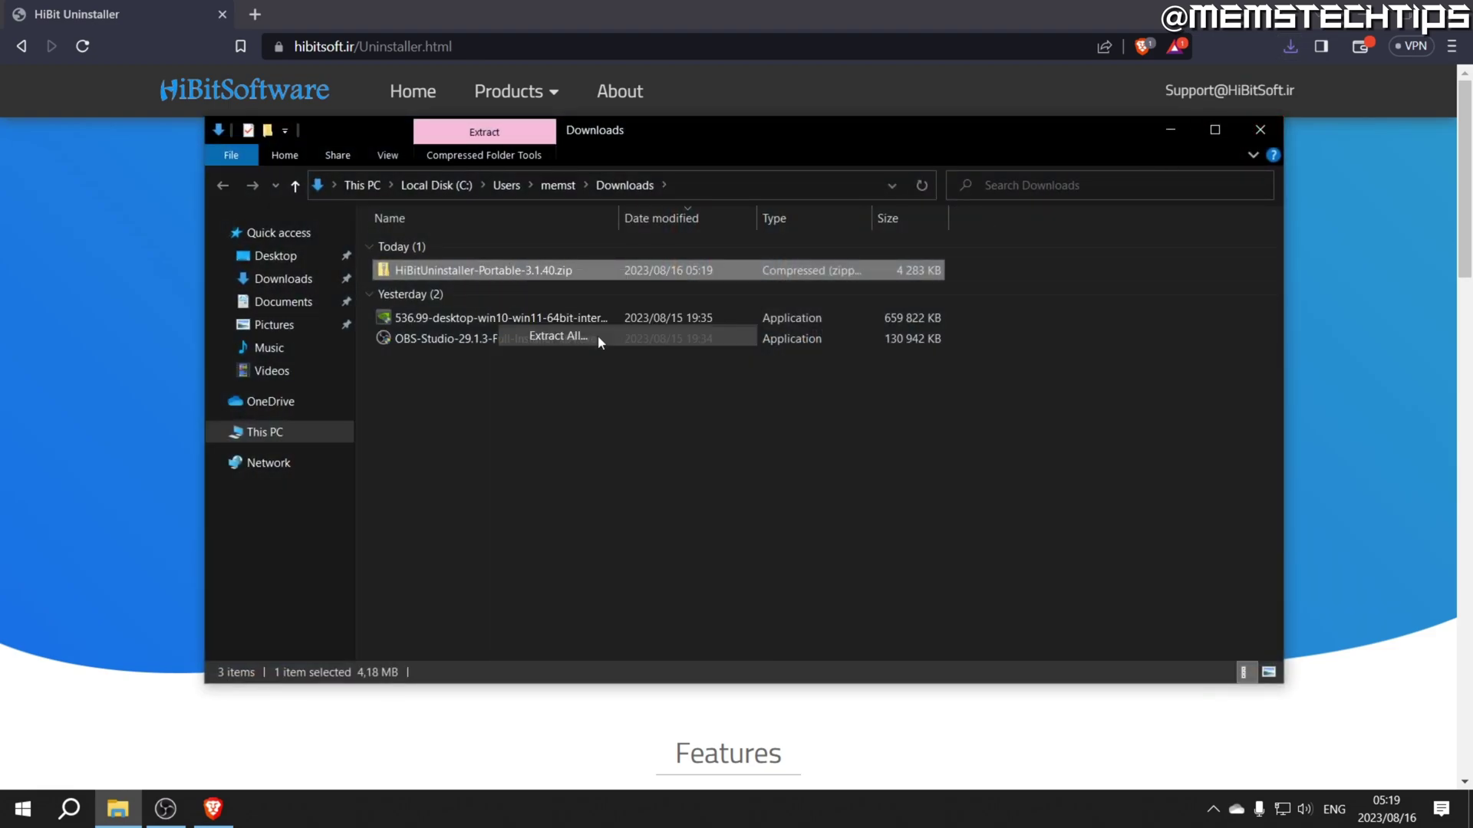
{"action": "left_click", "coordinate": [890, 599]}
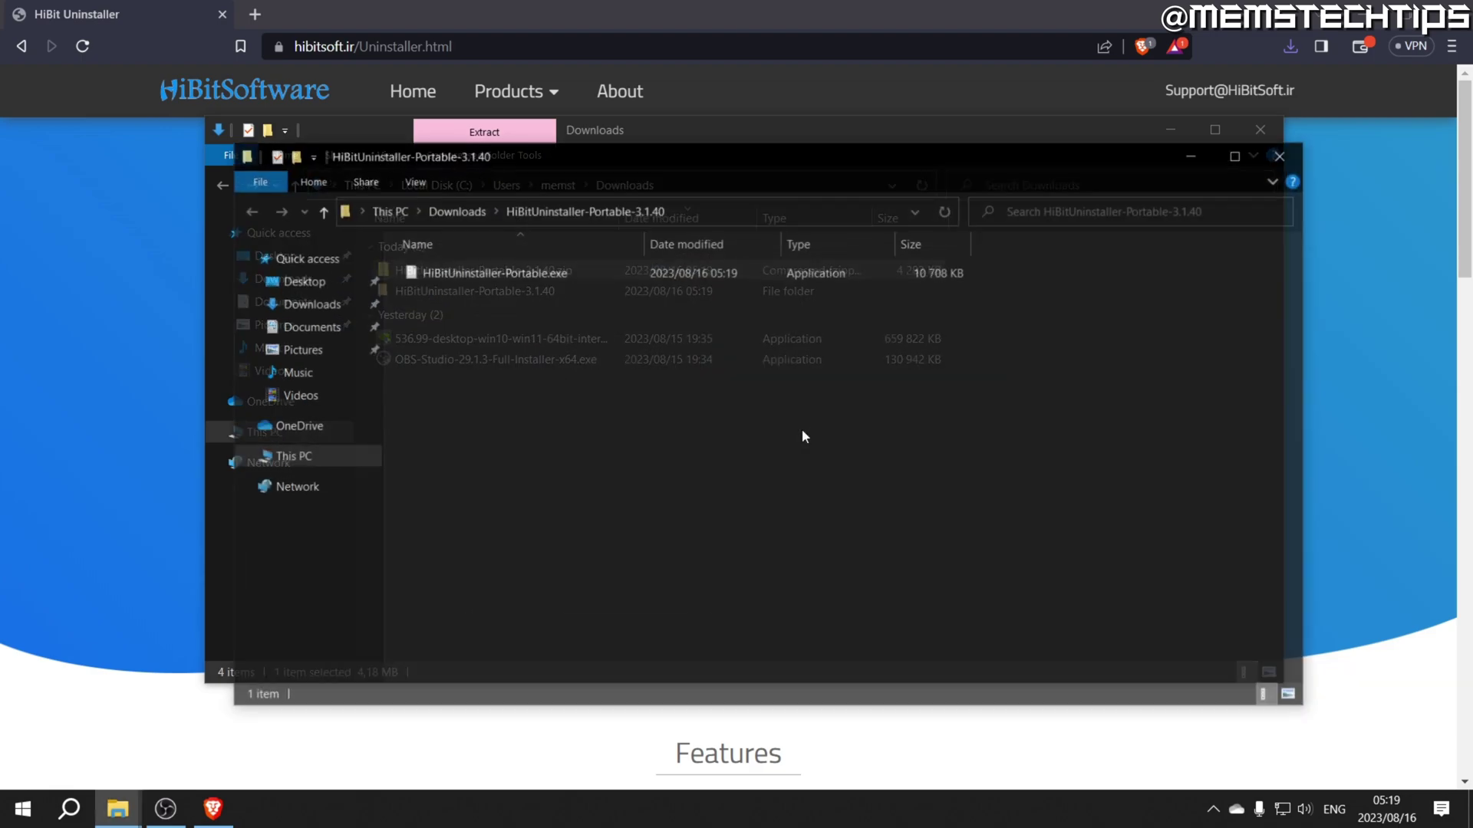
Run HiBitUninstaller-Portable.exe despite the SmartScreen block and save its settings and data in a folder next to the executable.
{"action": "double_click", "coordinate": [500, 272]}
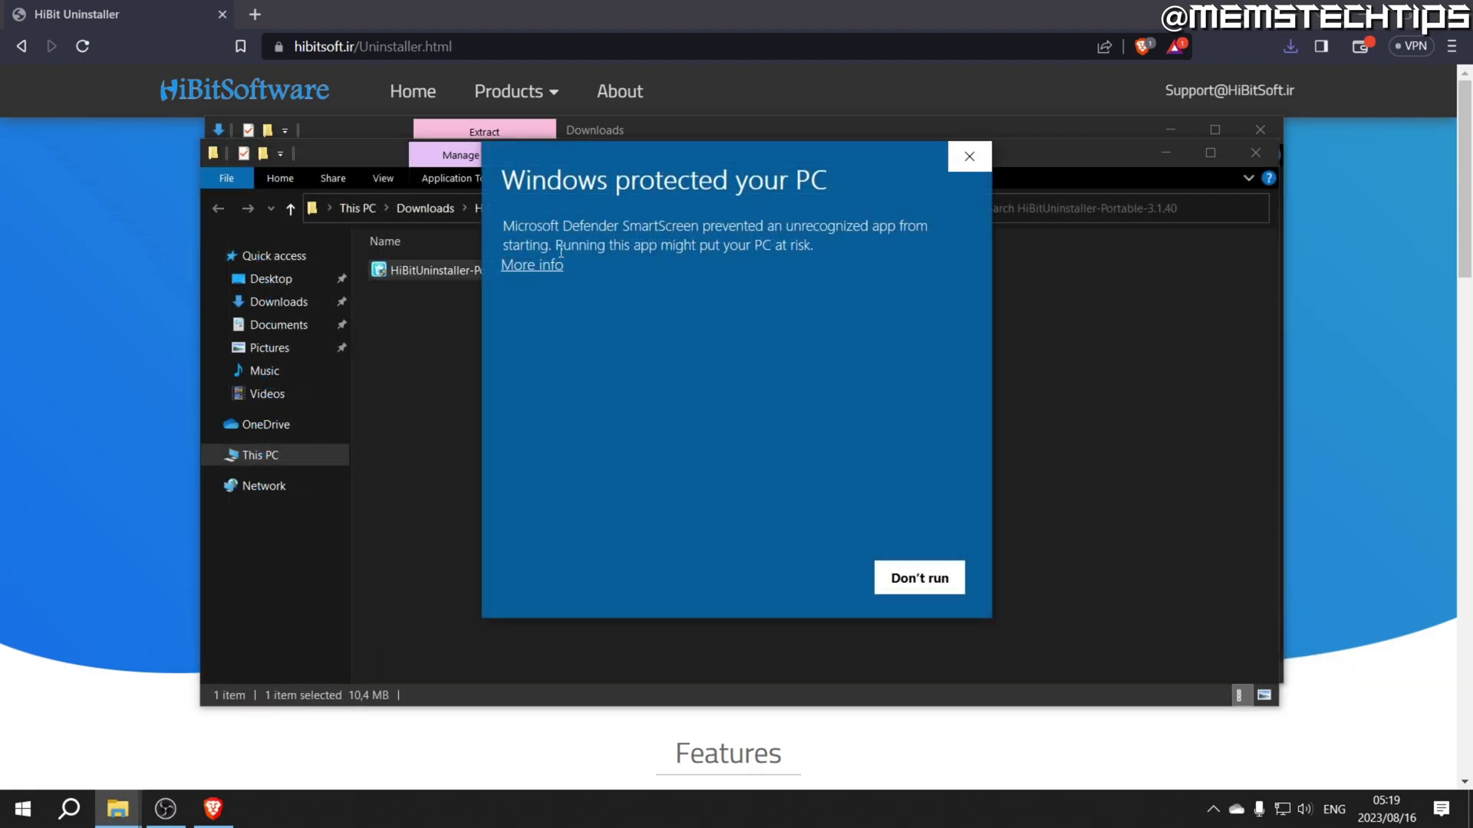
{"action": "left_click", "coordinate": [522, 269]}
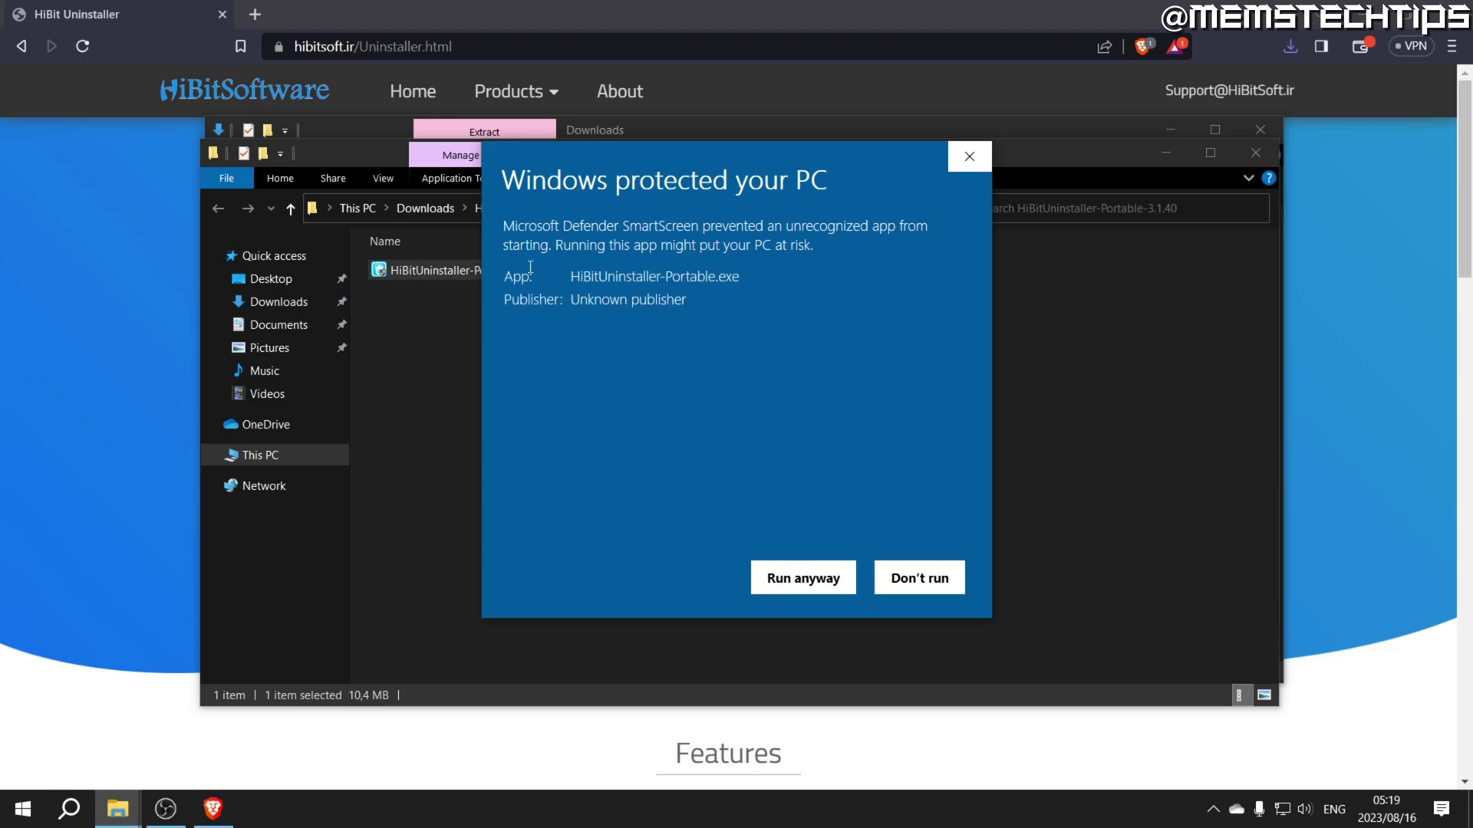
{"action": "left_click", "coordinate": [789, 581]}
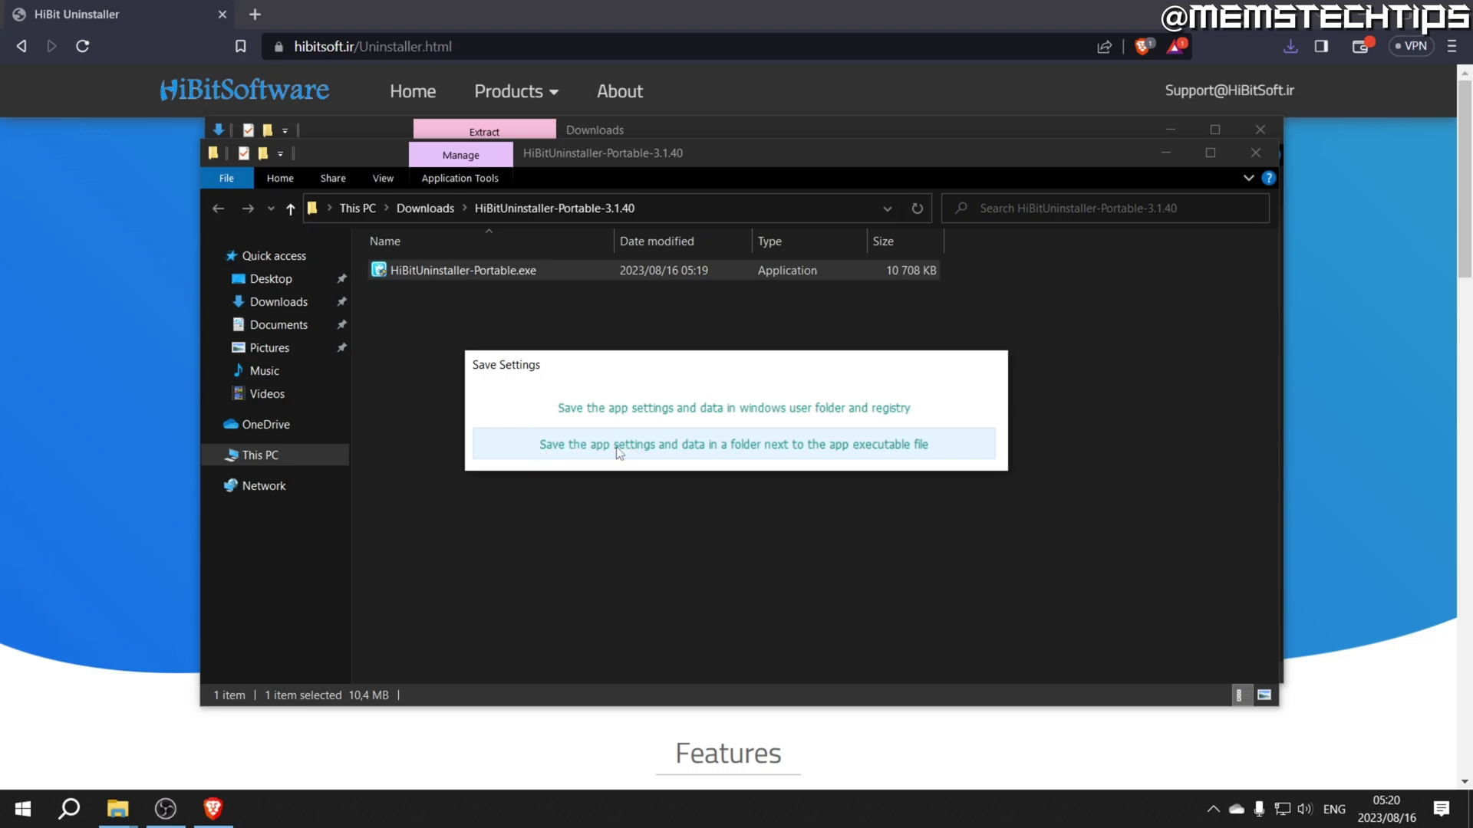
{"action": "left_click", "coordinate": [531, 446]}
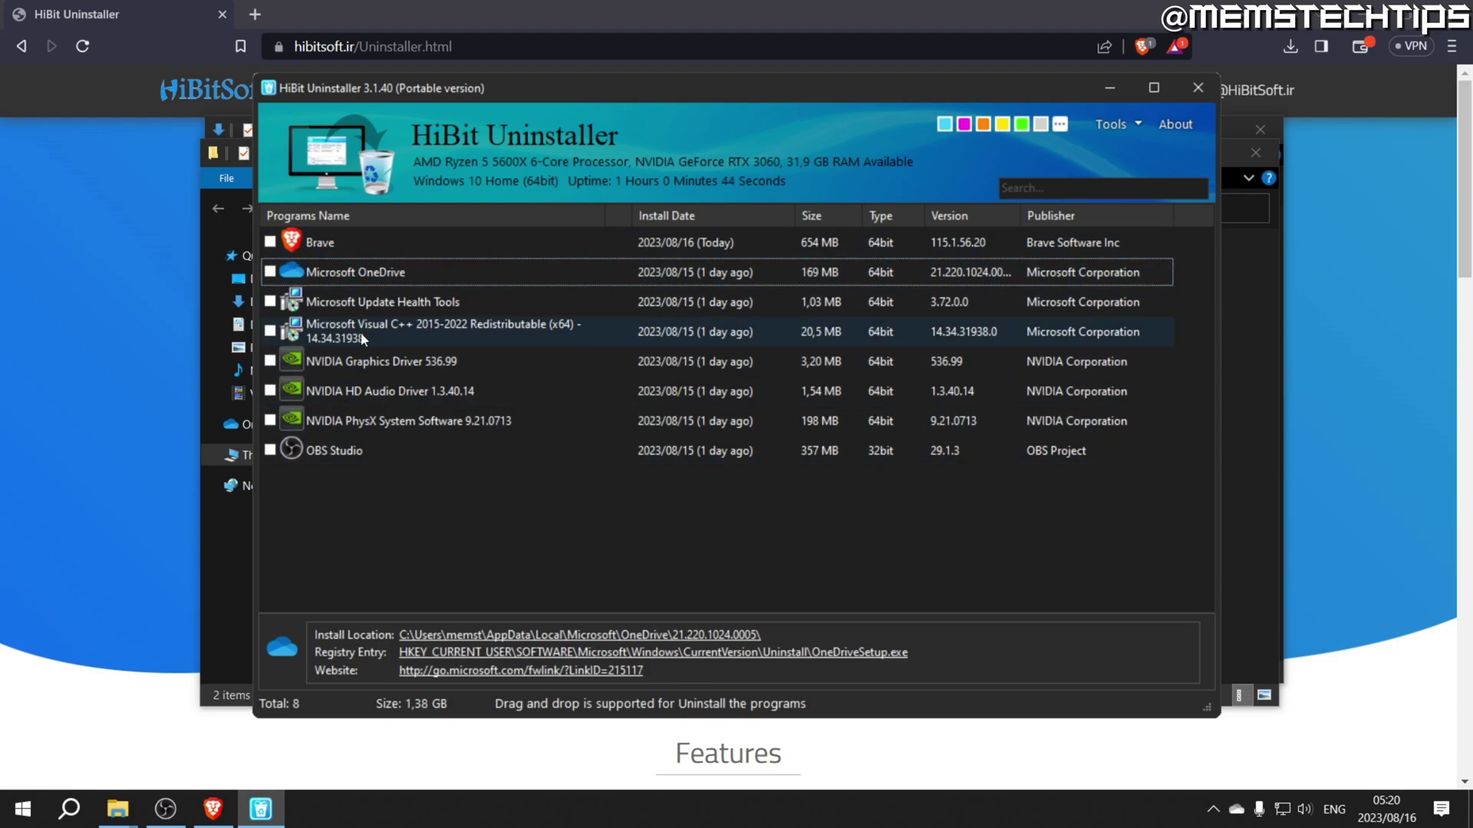
Force-remove Microsoft OneDrive with Advanced Scan and Automatically Clean Up enabled, deleting all leftovers with a backup.
{"action": "right_click", "coordinate": [331, 273]}
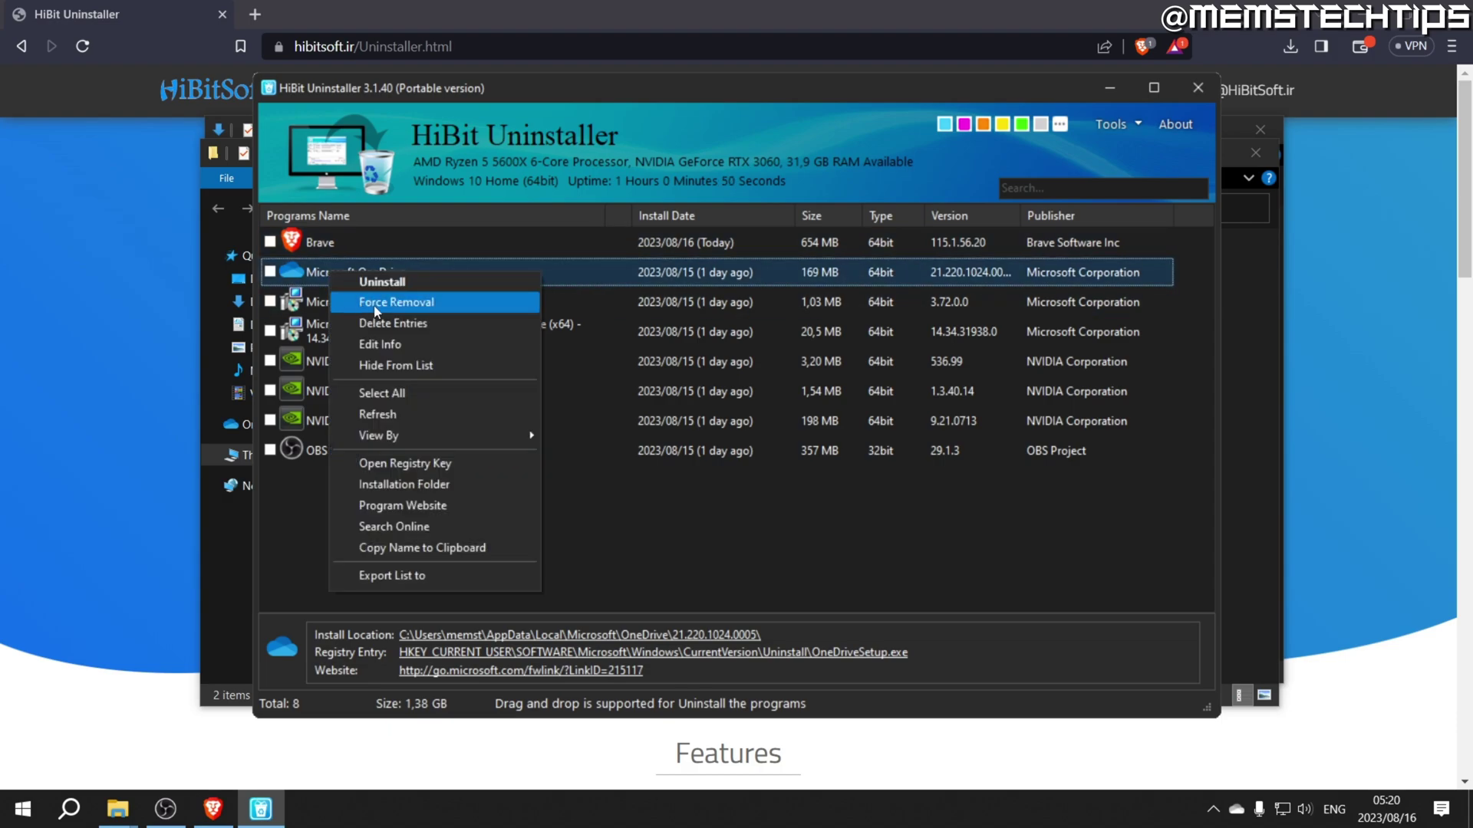
{"action": "left_click", "coordinate": [423, 306]}
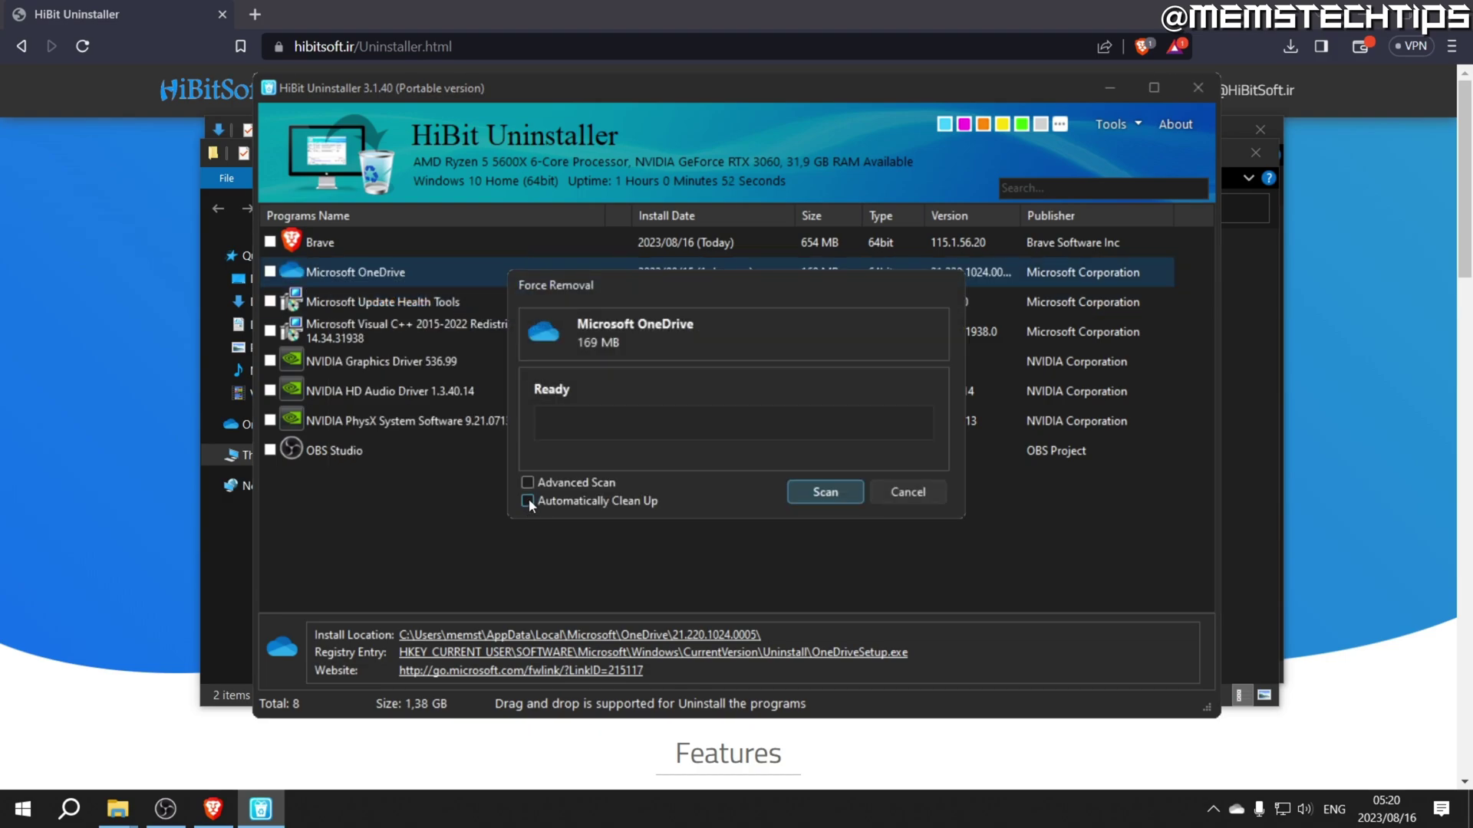
{"action": "left_click", "coordinate": [528, 501]}
{"action": "left_click", "coordinate": [527, 483]}
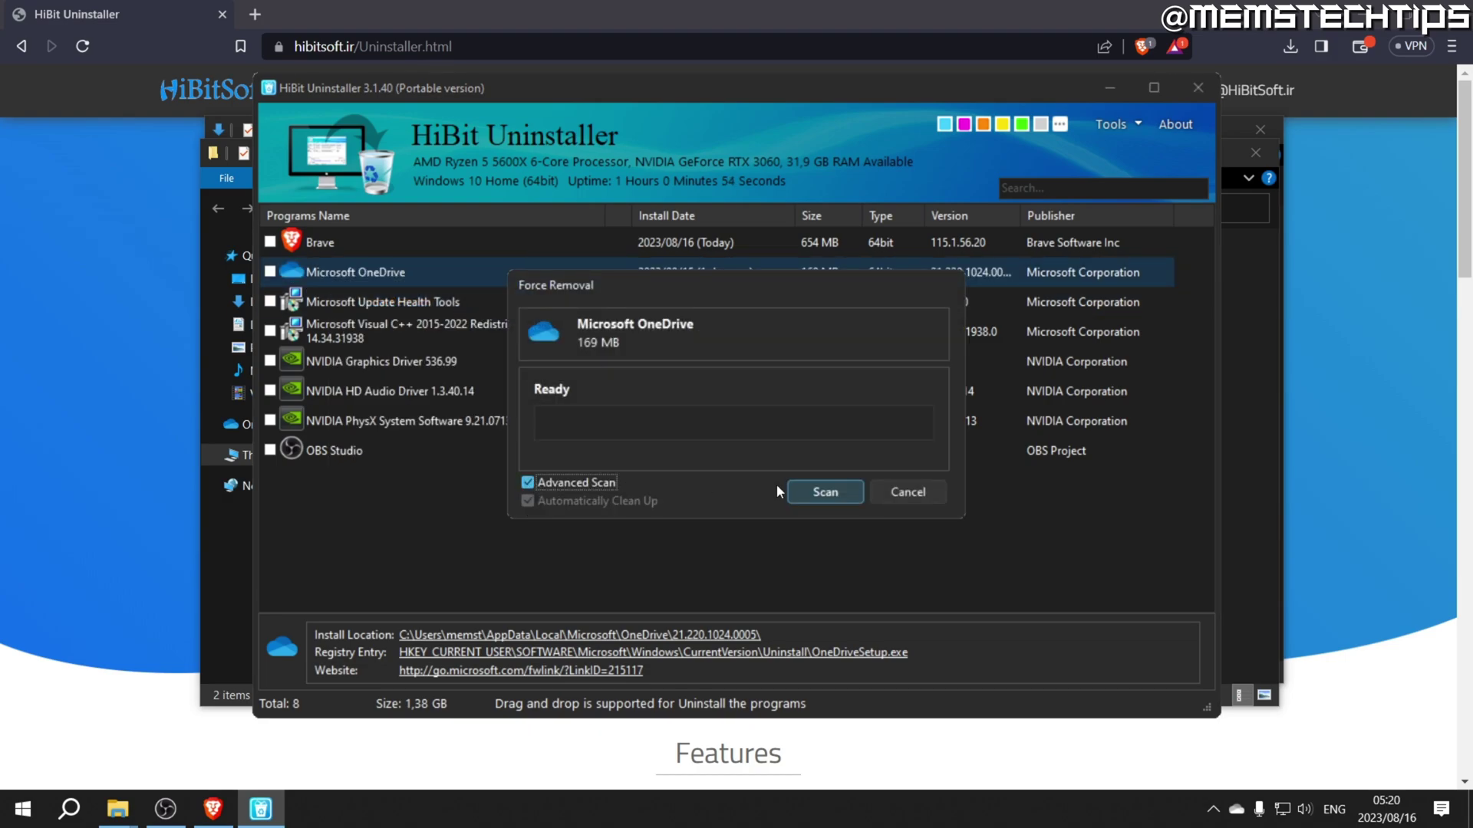
{"action": "left_click", "coordinate": [810, 490]}
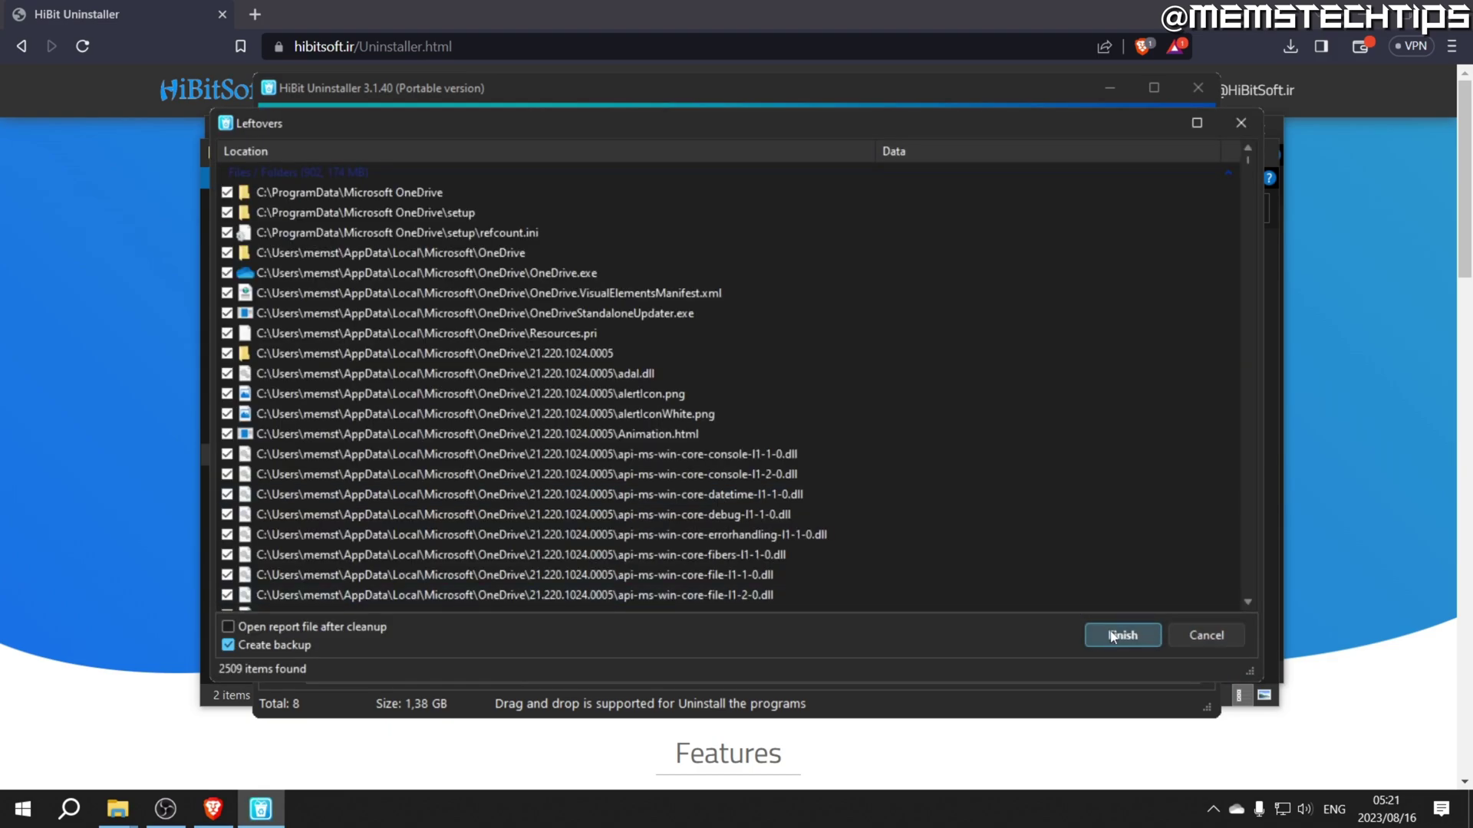
{"action": "left_click", "coordinate": [1121, 635]}
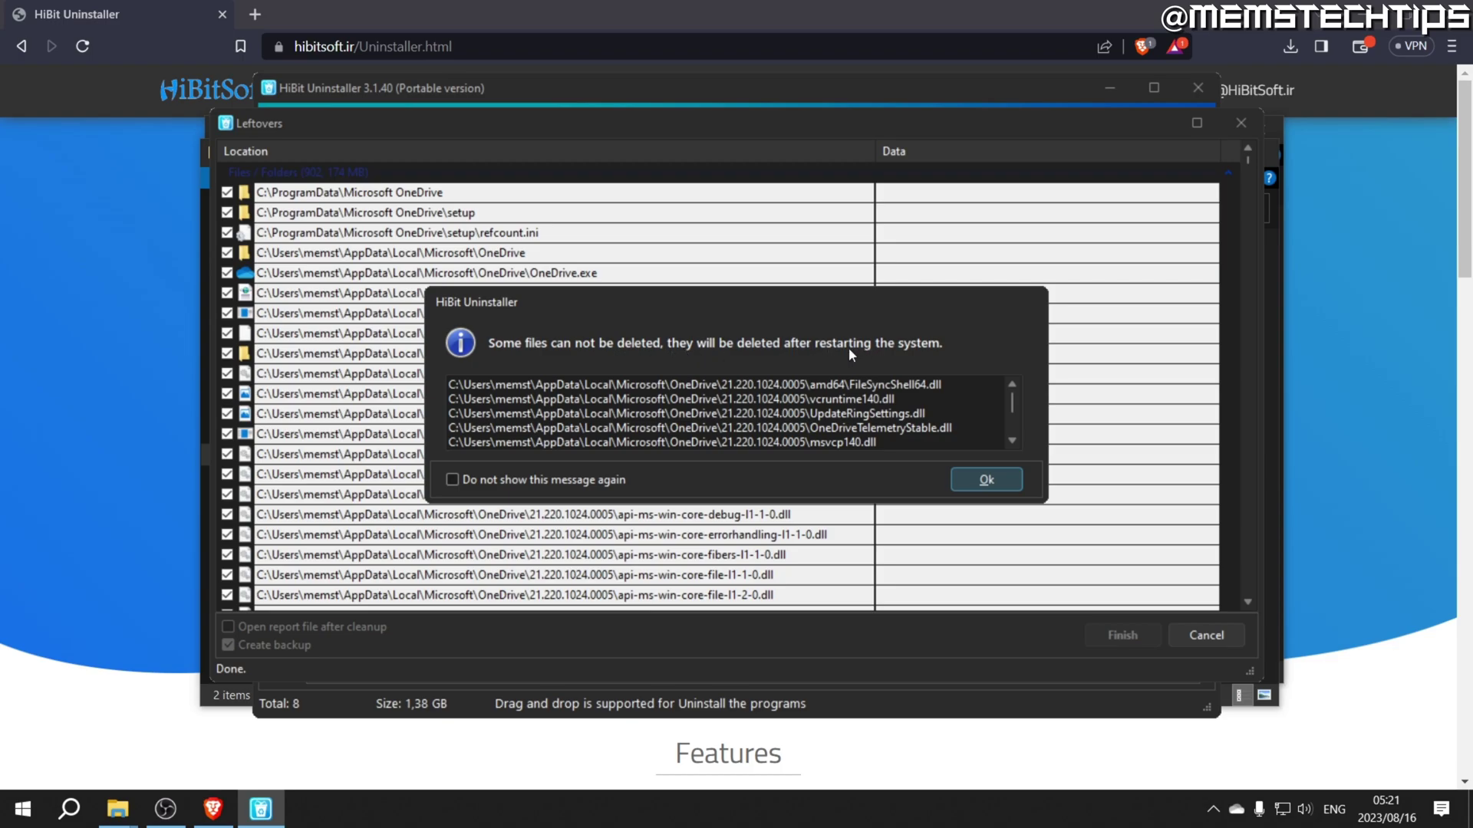
Dismiss the undeletable-files notice with Do not show this message again enabled, and open the Windows Store Apps Manager.
{"action": "left_click", "coordinate": [514, 480]}
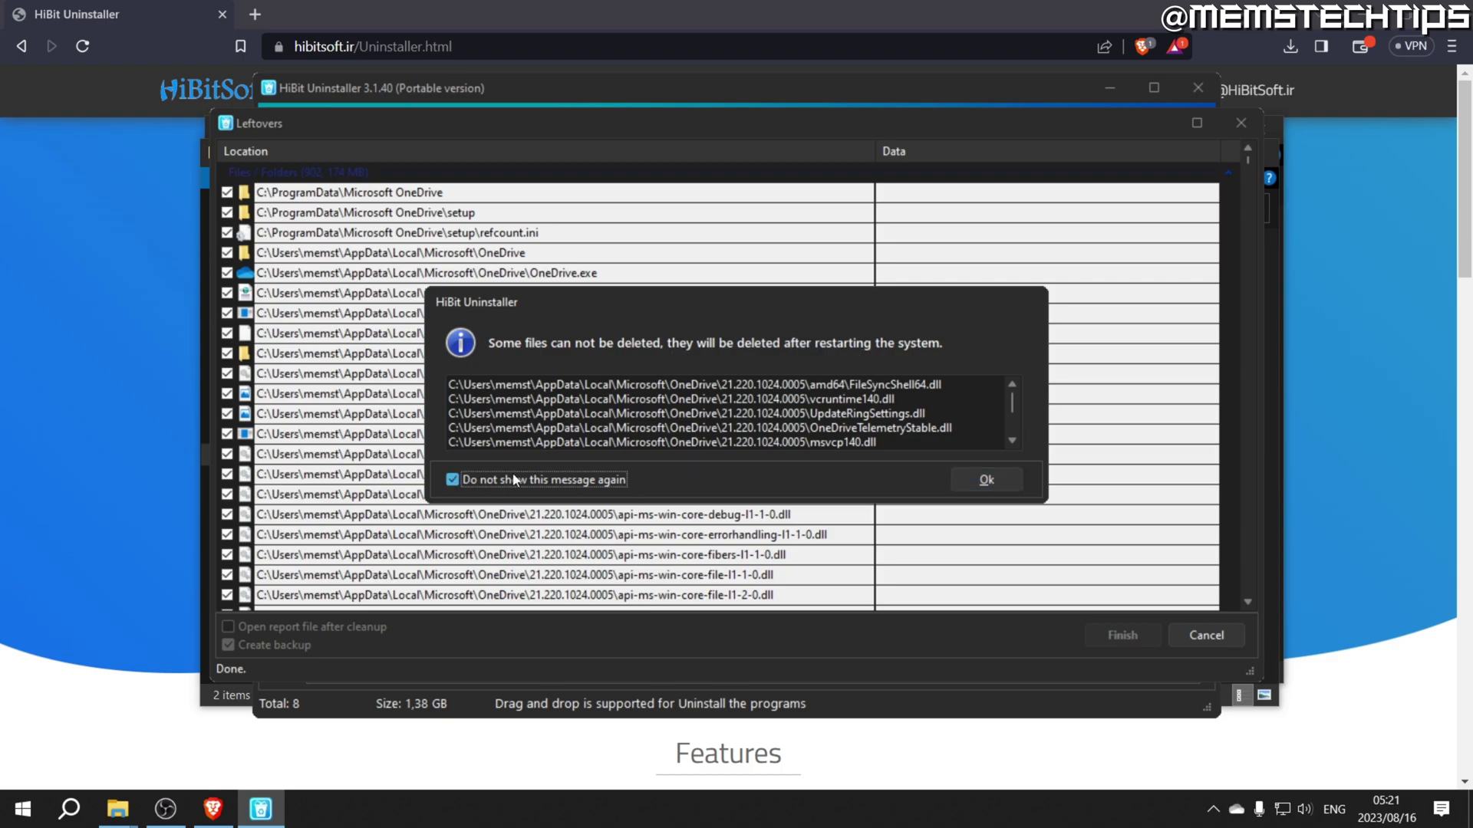
{"action": "left_click", "coordinate": [985, 481]}
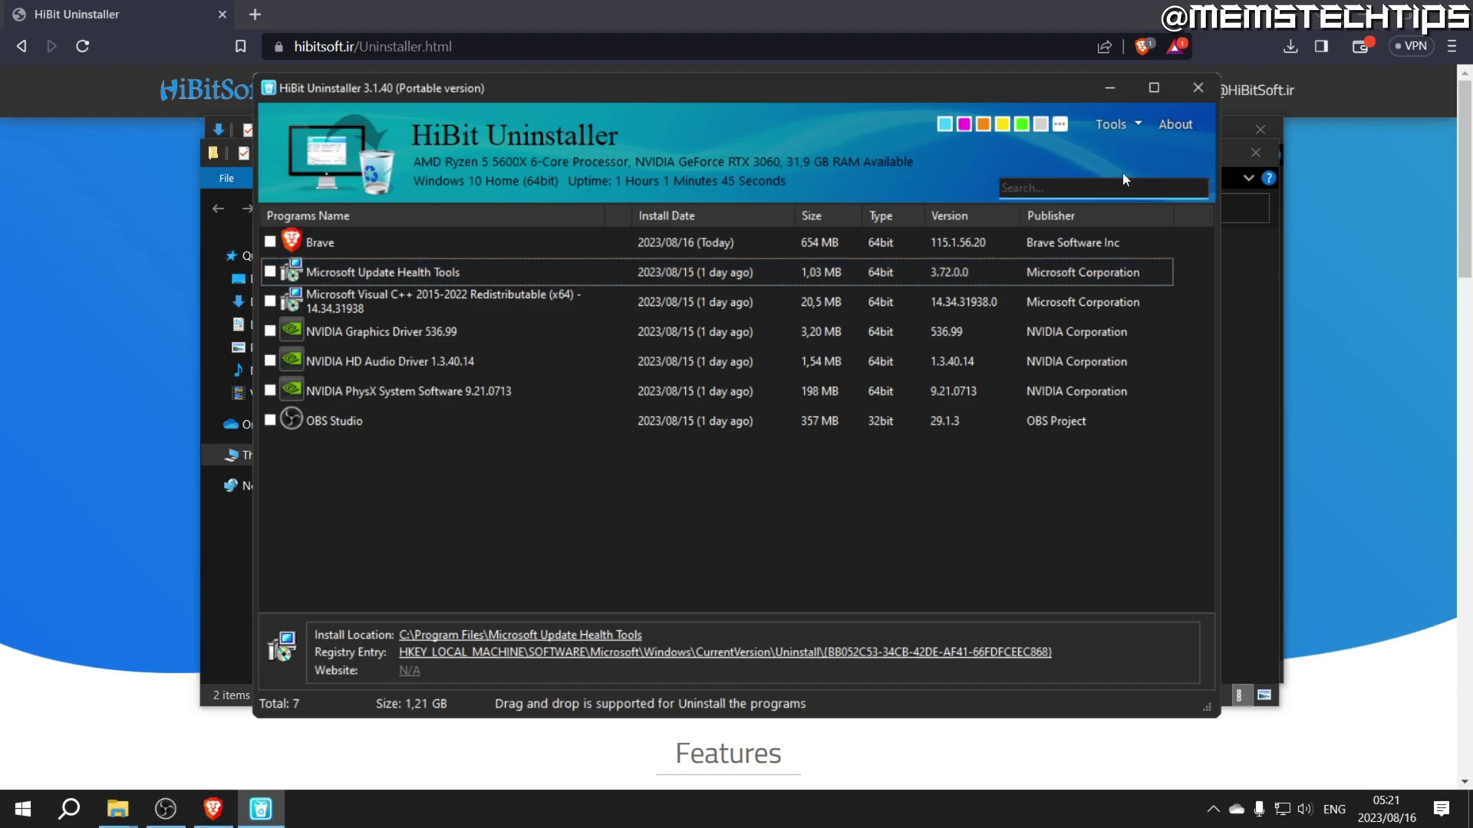
{"action": "left_click", "coordinate": [1125, 125]}
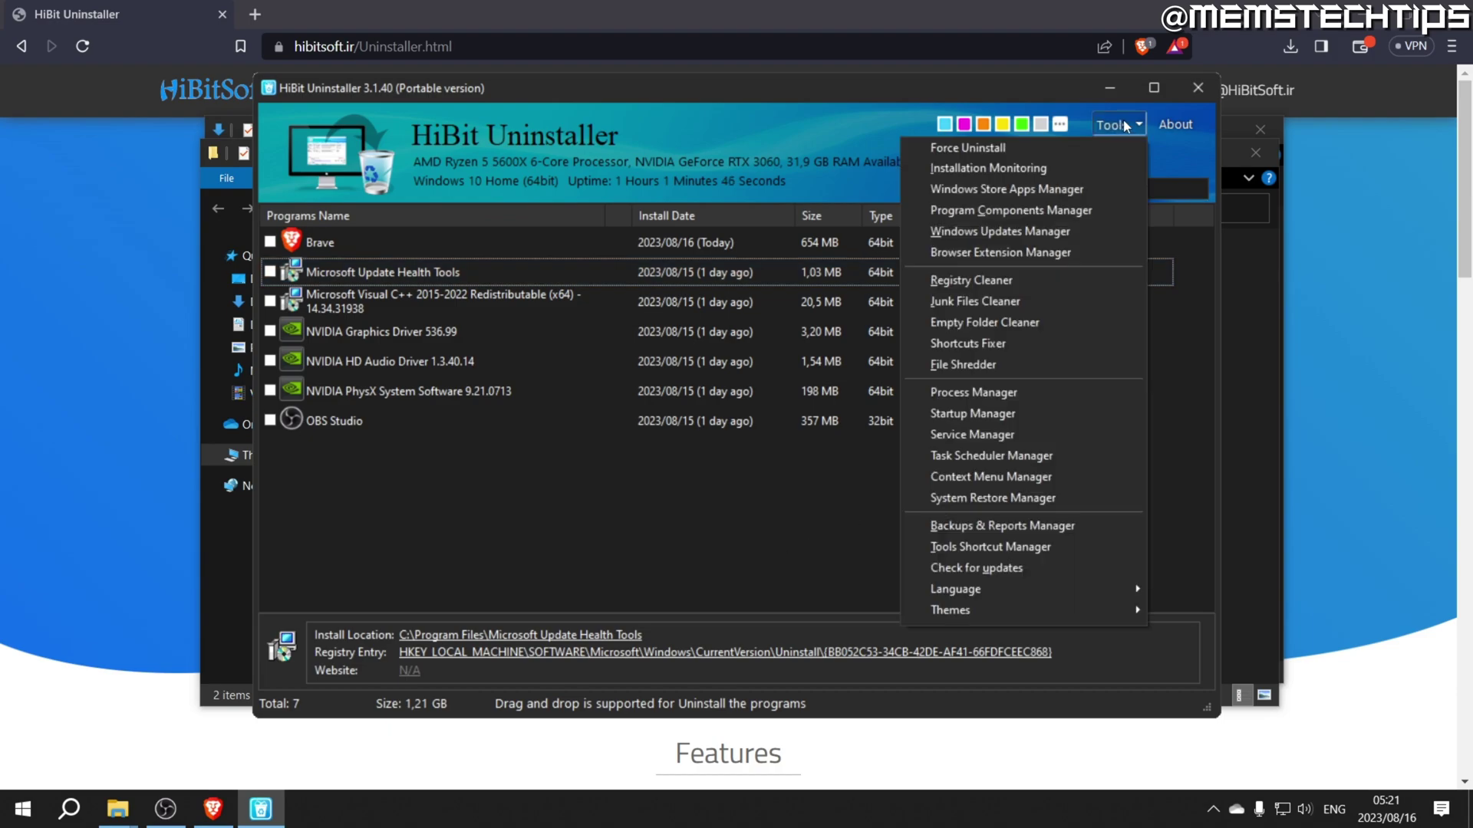
{"action": "left_click", "coordinate": [1076, 191]}
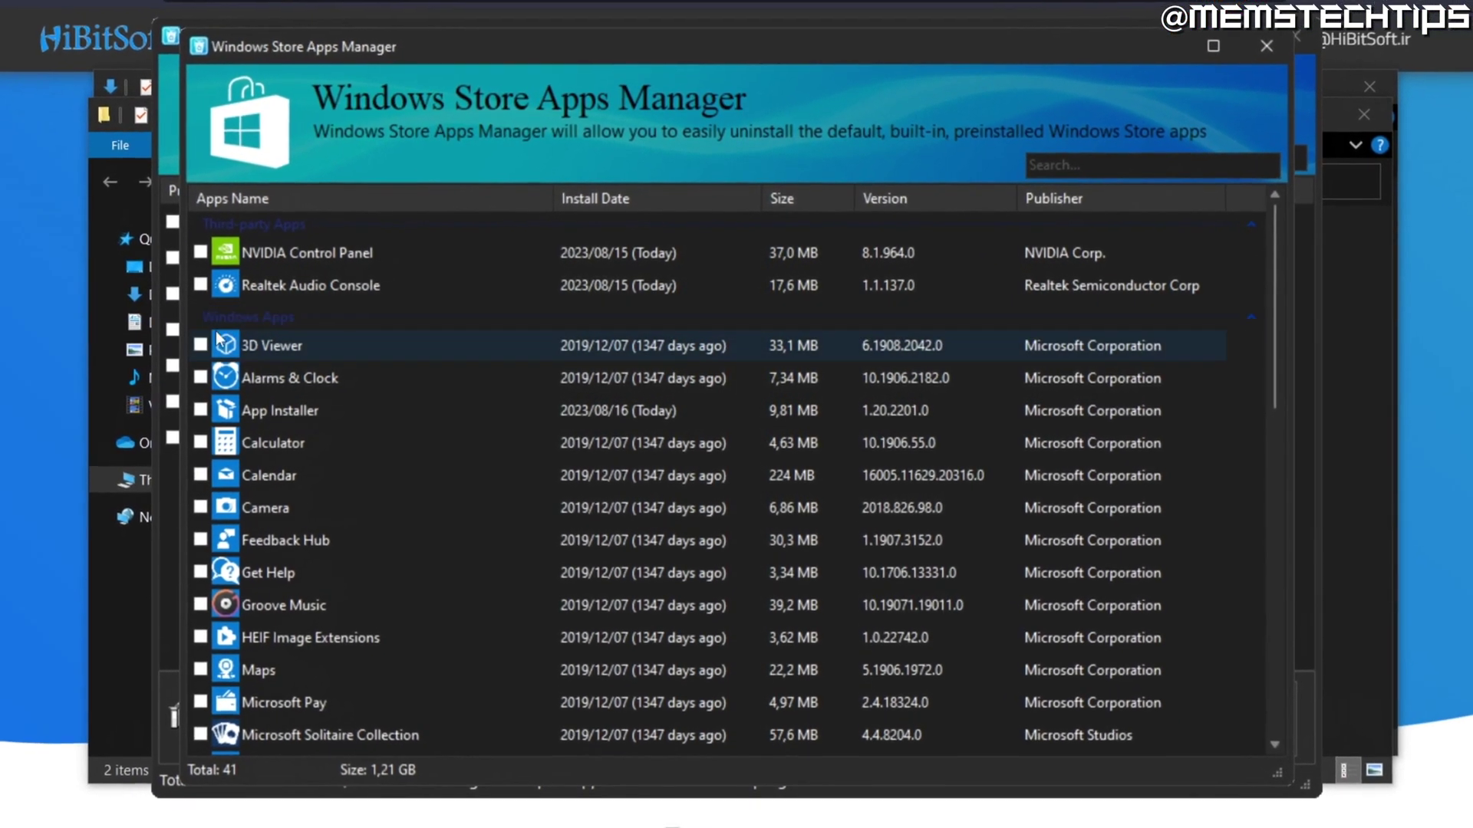
Mark 3D Viewer, Feedback Hub, Get Help, Groove Music, Maps, Microsoft Pay, Microsoft Solitaire Collection, Mixed Reality Portal and Movies & TV for uninstalling.
{"action": "left_click", "coordinate": [200, 344]}
{"action": "scroll", "coordinate": [200, 383], "scroll_direction": "down", "scroll_amount": 2}
{"action": "left_click", "coordinate": [201, 445]}
{"action": "left_click", "coordinate": [200, 478]}
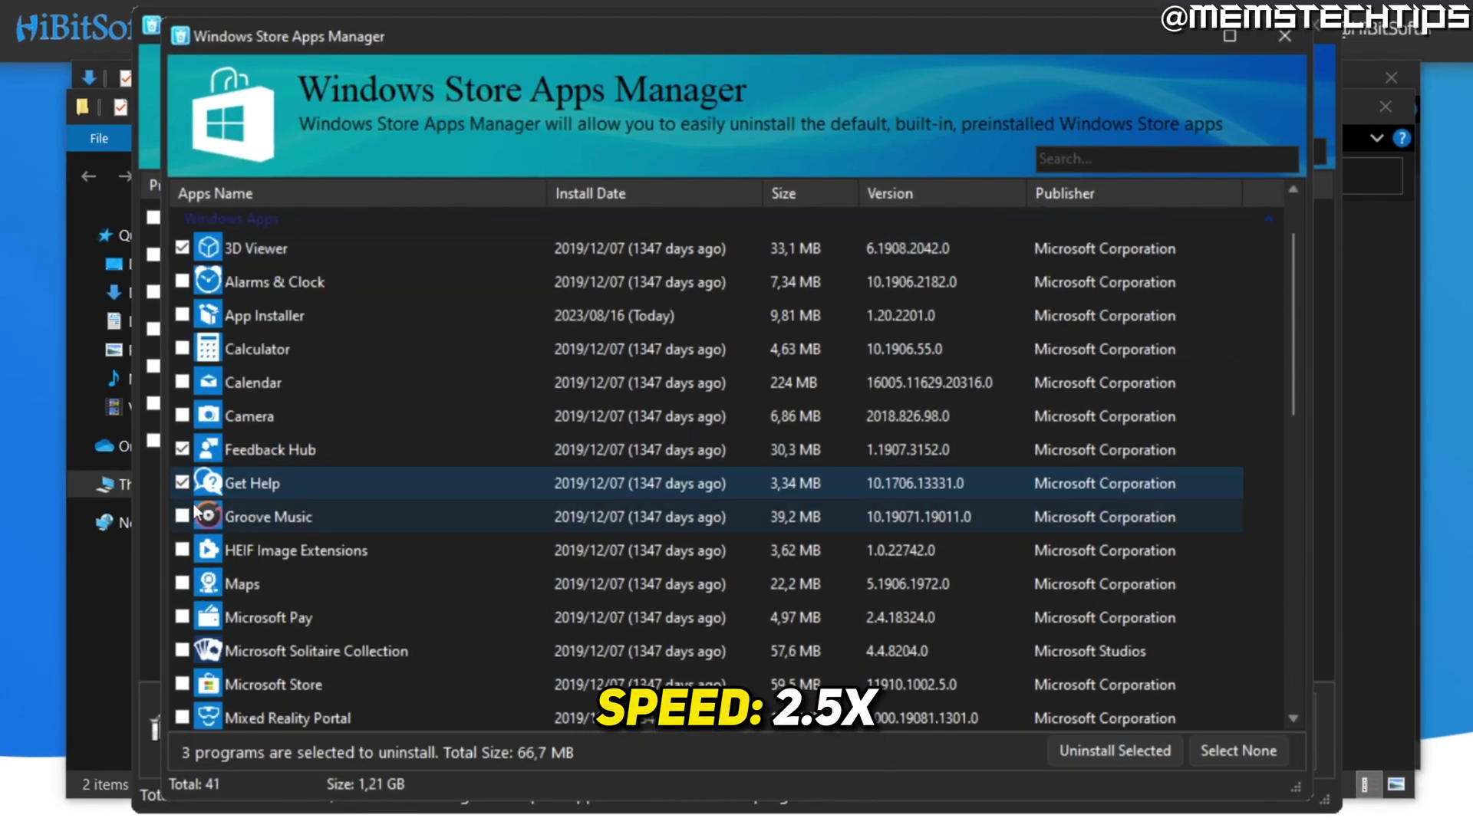
{"action": "left_click", "coordinate": [181, 517]}
{"action": "scroll", "coordinate": [183, 460], "scroll_direction": "down", "scroll_amount": 2}
{"action": "left_click", "coordinate": [182, 385]}
{"action": "left_click", "coordinate": [182, 419]}
{"action": "left_click", "coordinate": [182, 452]}
{"action": "scroll", "coordinate": [182, 460], "scroll_direction": "down", "scroll_amount": 1}
{"action": "left_click", "coordinate": [181, 428]}
{"action": "left_click", "coordinate": [182, 460]}
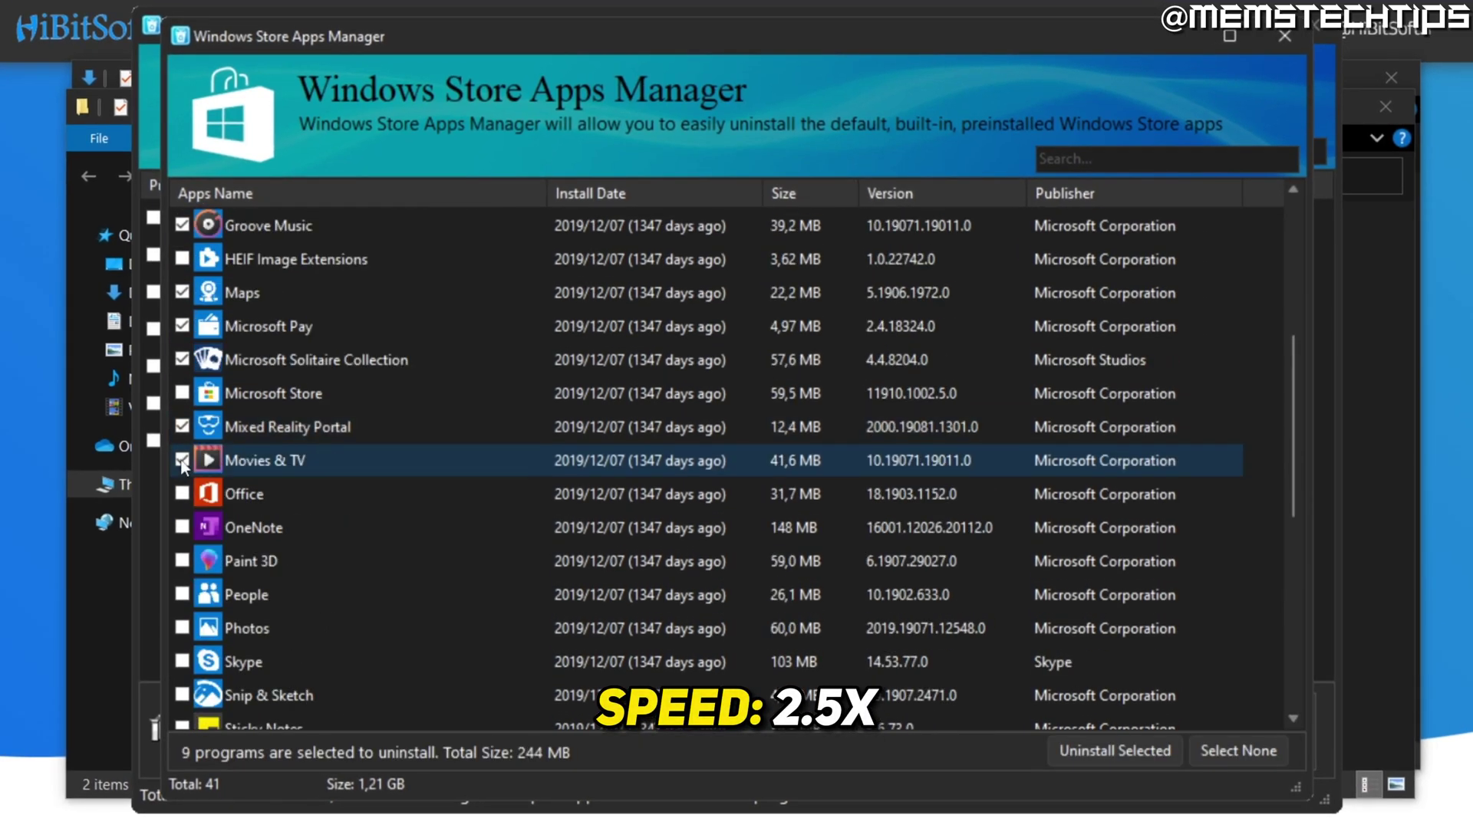
Mark Office, OneNote, Paint 3D, People, Skype, Tips and Weather for uninstalling as well.
{"action": "left_click", "coordinate": [181, 494]}
{"action": "left_click", "coordinate": [182, 527]}
{"action": "left_click", "coordinate": [182, 460]}
{"action": "left_click", "coordinate": [182, 494]}
{"action": "left_click", "coordinate": [182, 460]}
{"action": "scroll", "coordinate": [183, 466], "scroll_direction": "down", "scroll_amount": 2}
{"action": "left_click", "coordinate": [182, 408]}
{"action": "left_click", "coordinate": [181, 508]}
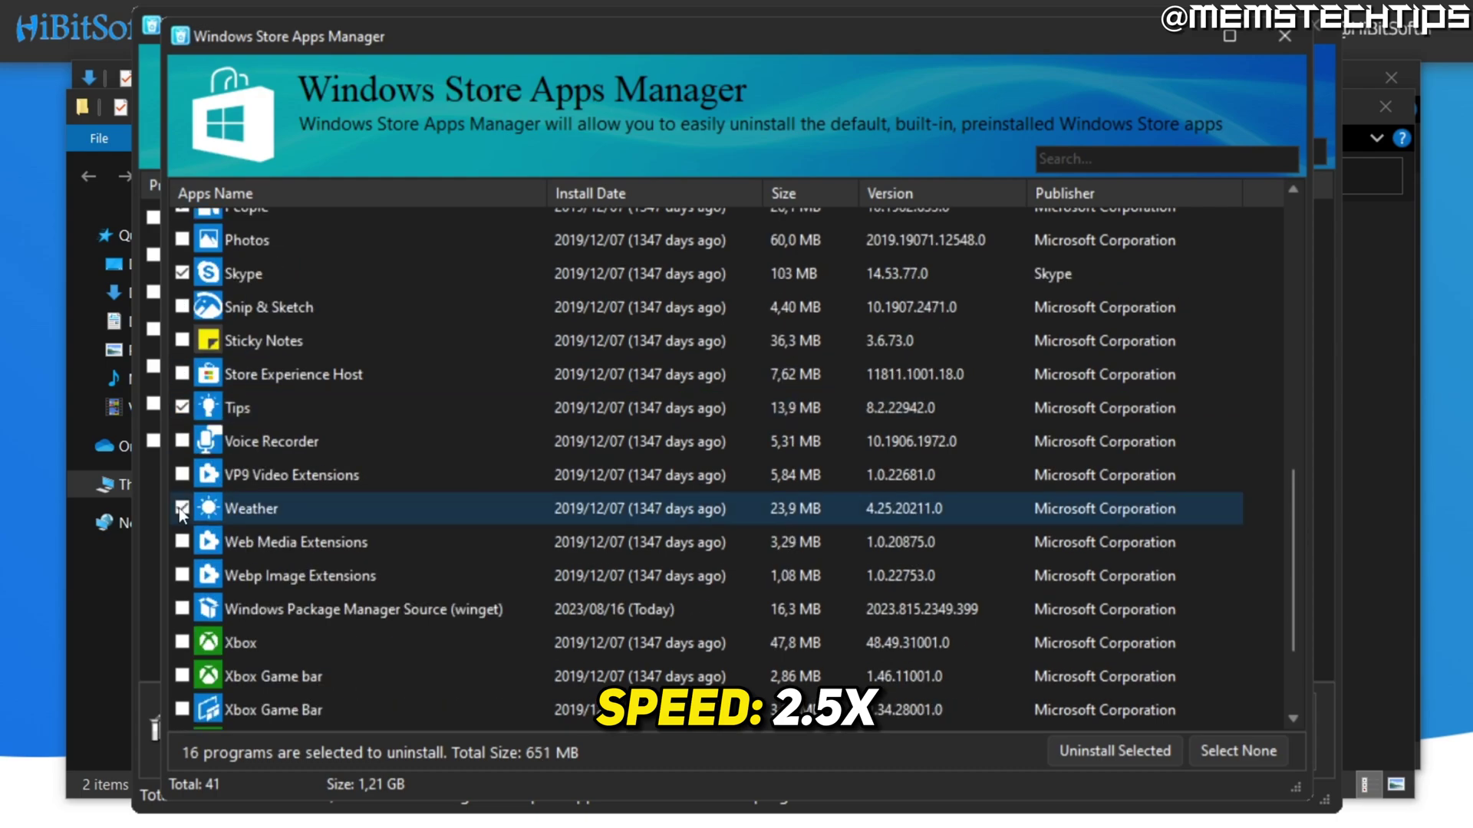
Mark Xbox, both Xbox Game Bar entries, Xbox Game Speech Window, Xbox Live, XboxIdentityProvider and Your Phone for uninstalling.
{"action": "scroll", "coordinate": [182, 499], "scroll_direction": "down", "scroll_amount": 2}
{"action": "left_click", "coordinate": [182, 479]}
{"action": "left_click", "coordinate": [182, 512]}
{"action": "left_click", "coordinate": [182, 545]}
{"action": "left_click", "coordinate": [182, 579]}
{"action": "left_click", "coordinate": [182, 612]}
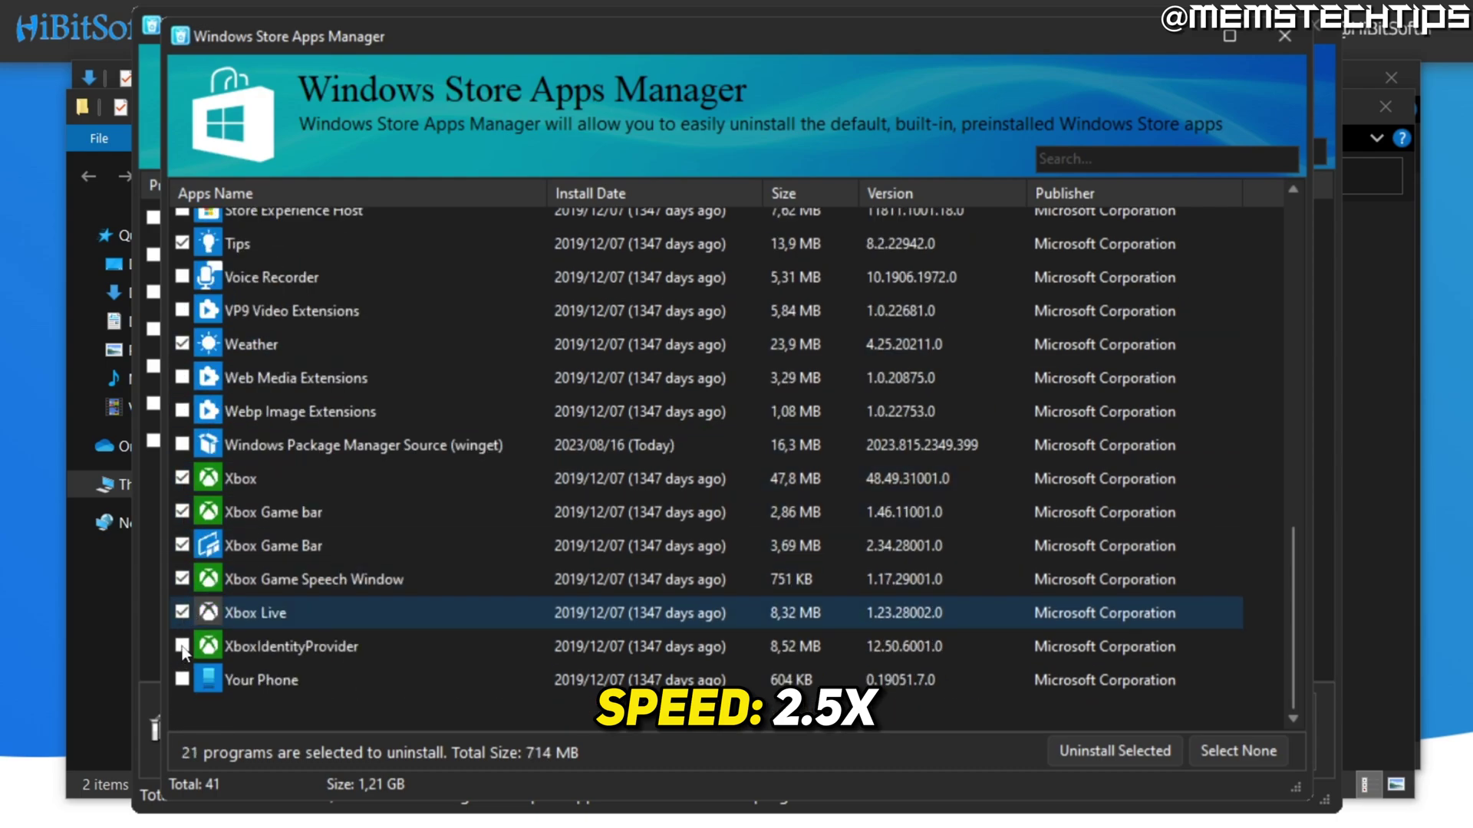
{"action": "left_click", "coordinate": [181, 647]}
{"action": "left_click", "coordinate": [182, 679]}
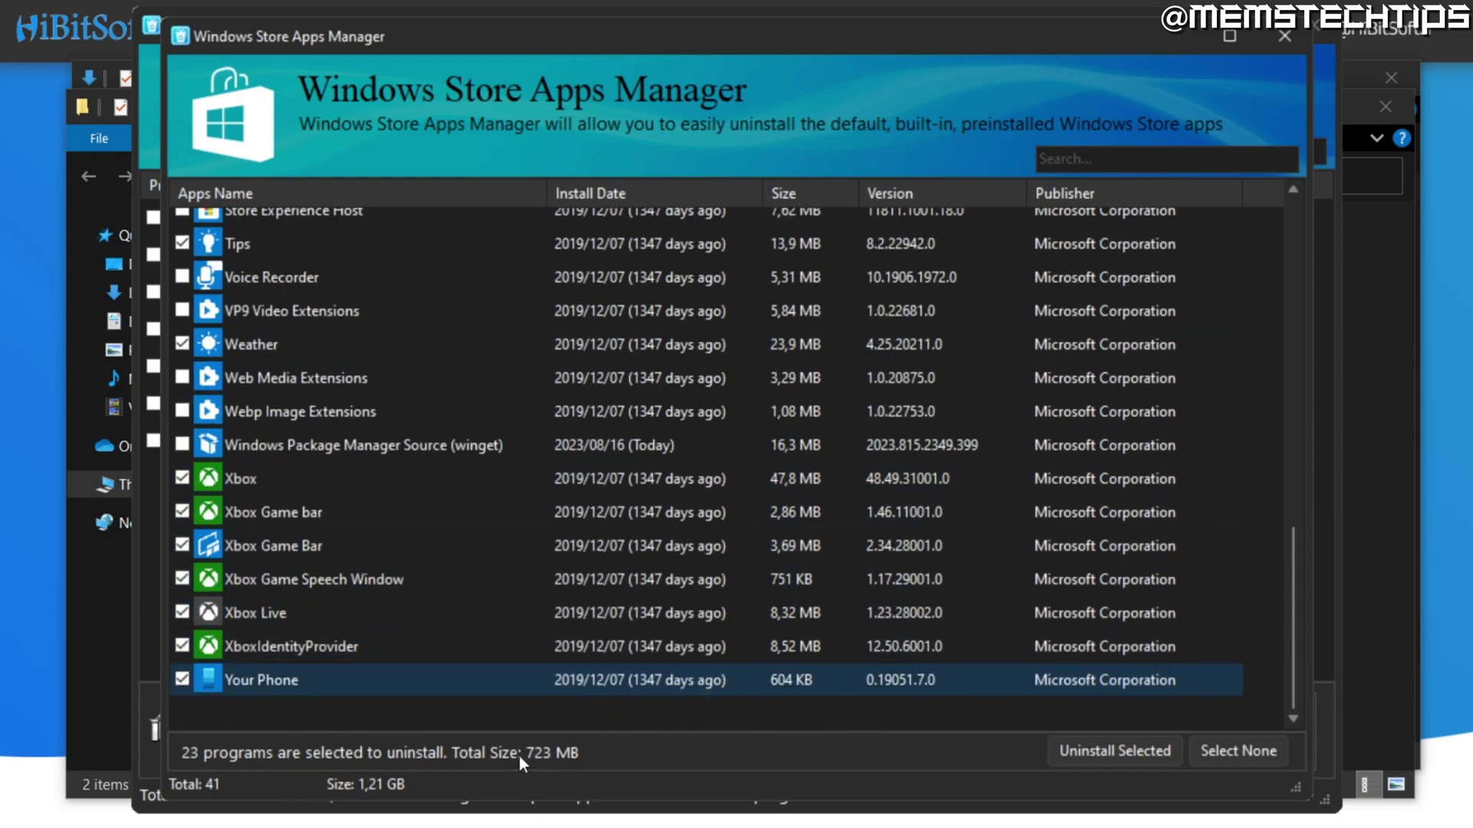
Uninstall the selected apps without a system restore point, scan for leftovers with Automatically Clean Up enabled, and close HiBit Uninstaller.
{"action": "left_click", "coordinate": [1108, 750]}
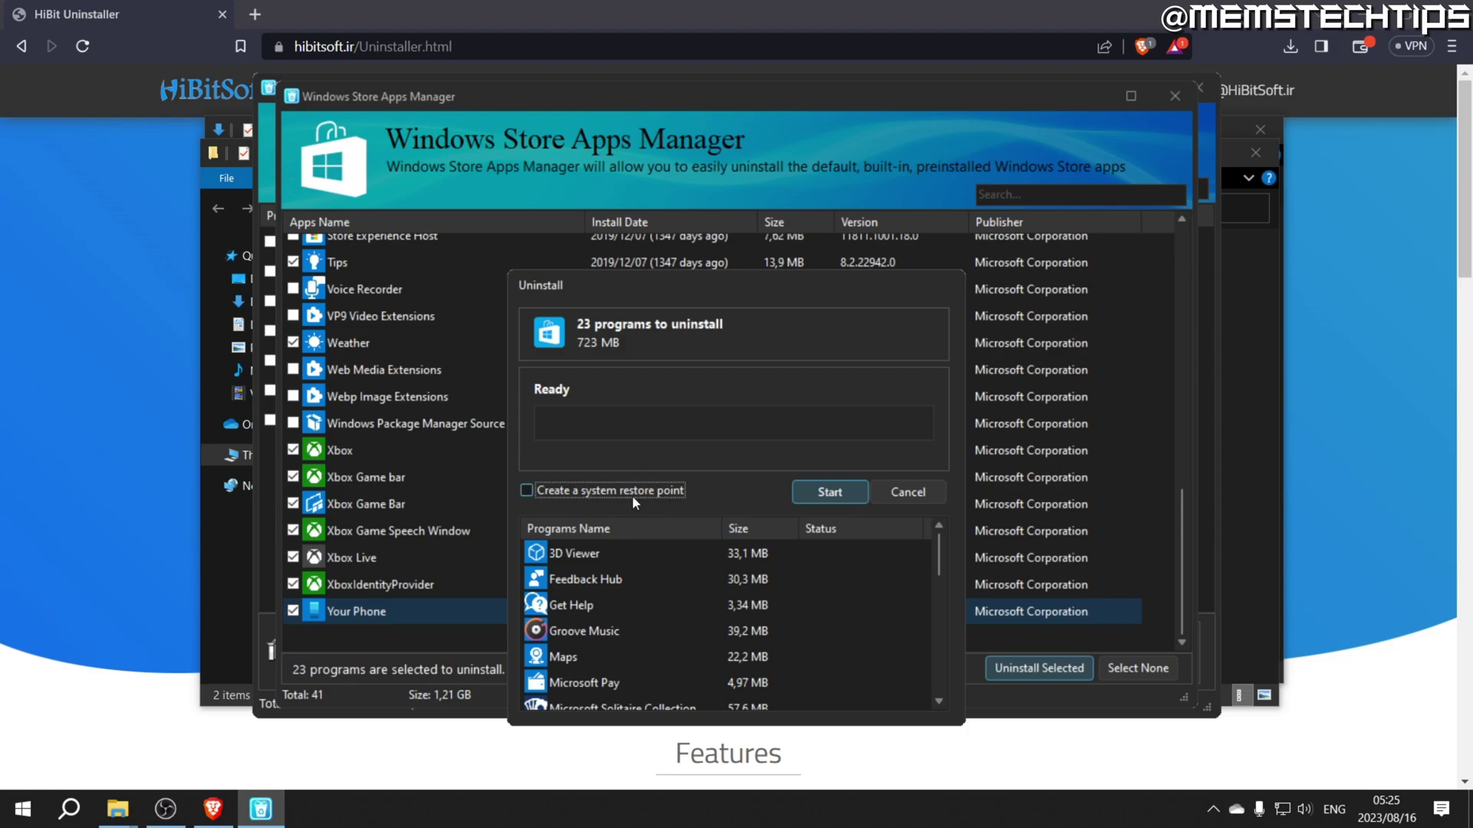
{"action": "left_click", "coordinate": [807, 494]}
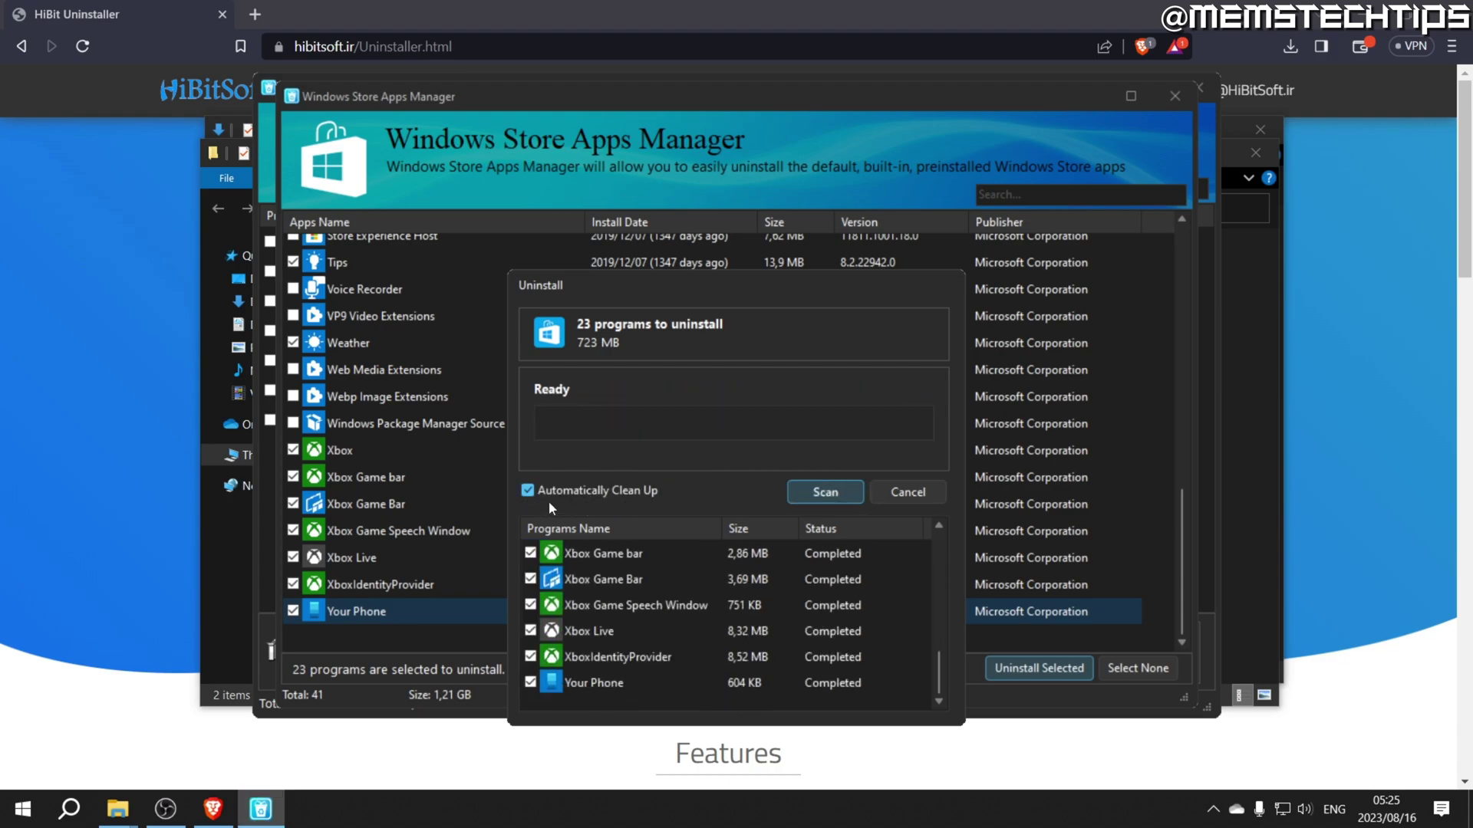
{"action": "left_click", "coordinate": [841, 499]}
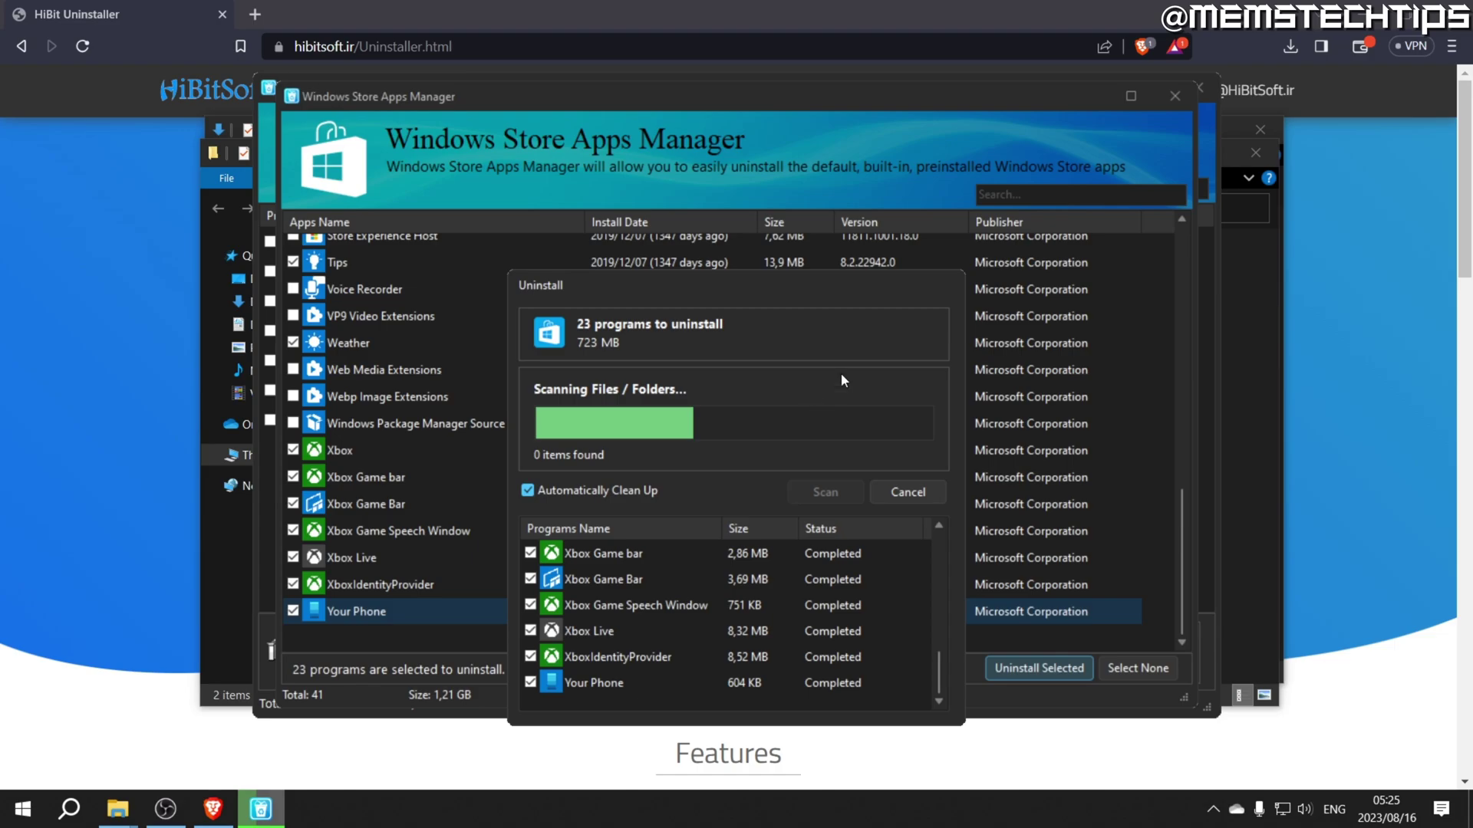
{"action": "left_click", "coordinate": [1176, 95]}
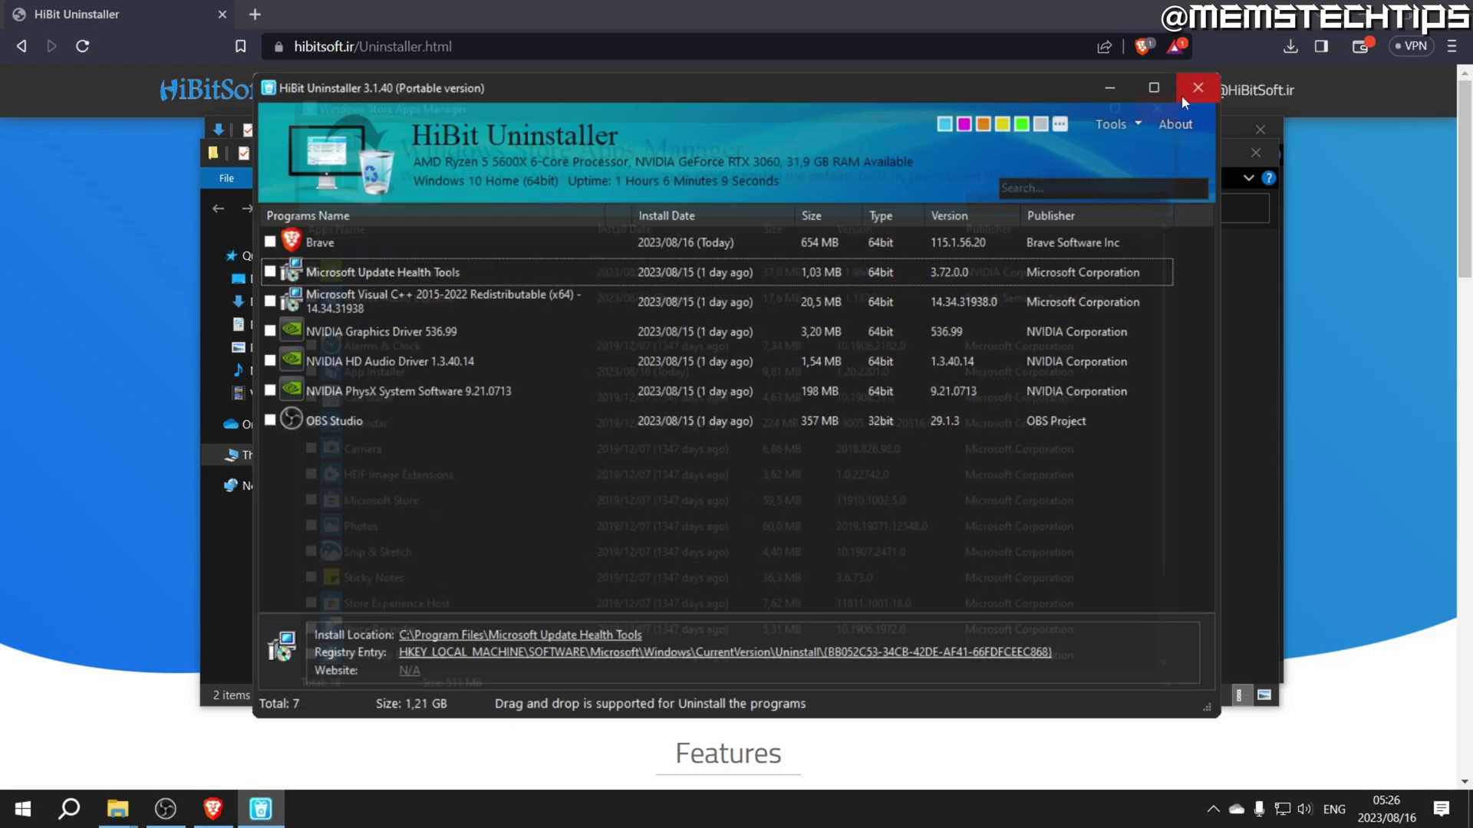
{"action": "left_click", "coordinate": [1196, 91]}
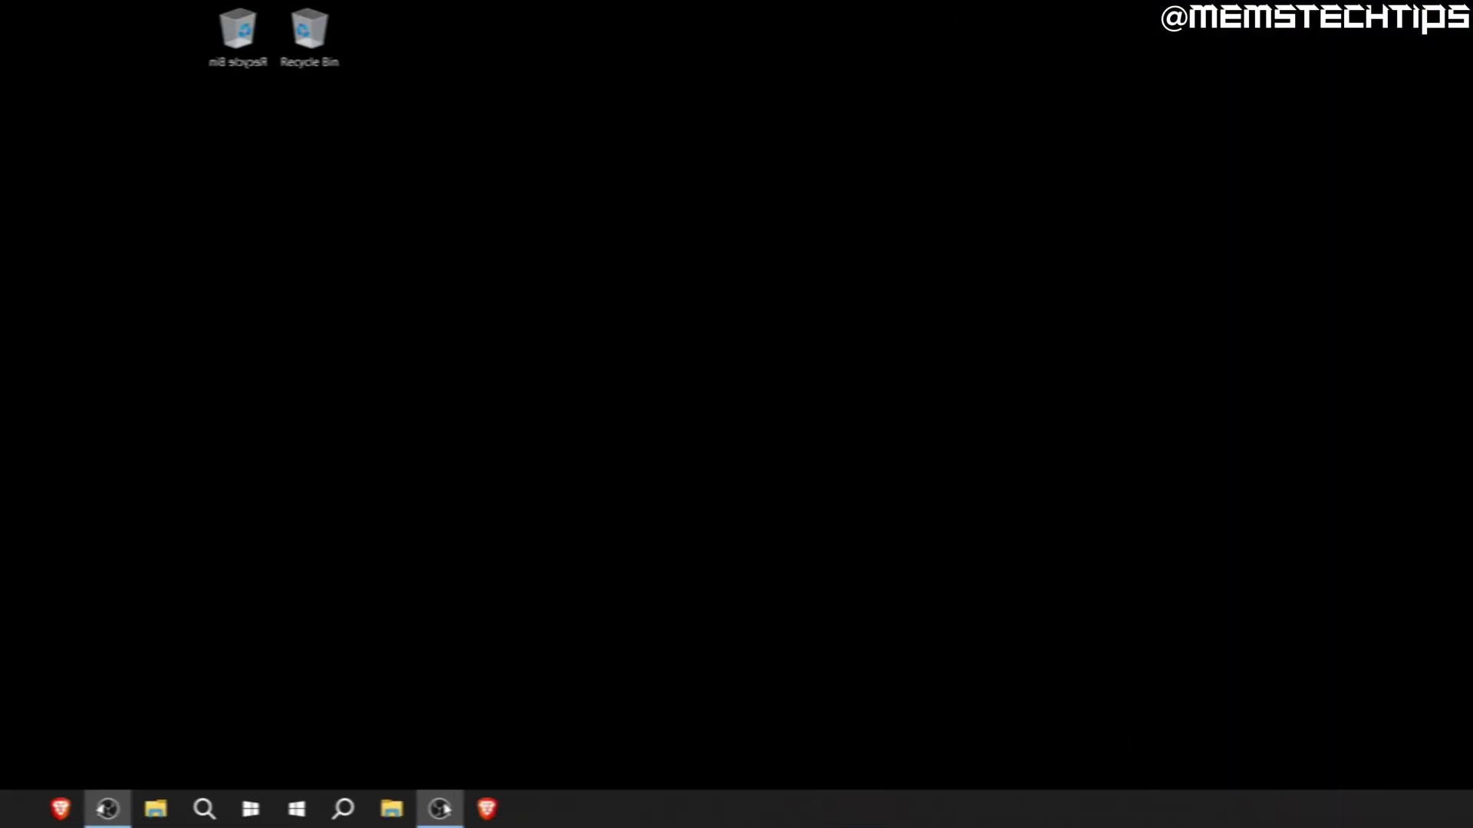
Examine which apps are left in the Start menu's app list after the uninstall, and close the menu.
{"action": "left_click", "coordinate": [30, 803]}
{"action": "scroll", "coordinate": [214, 526], "scroll_direction": "down", "scroll_amount": 10}
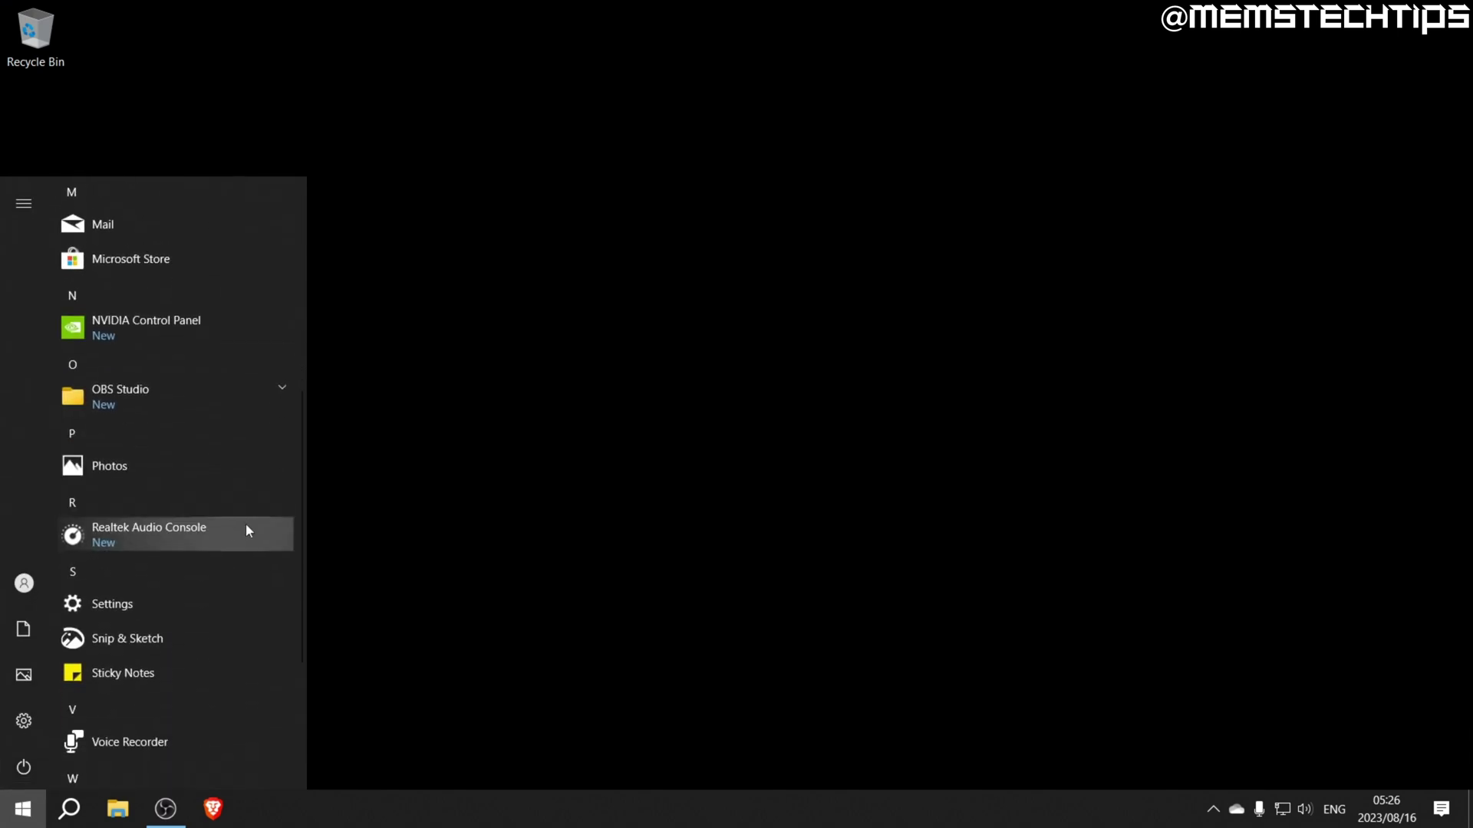
{"action": "scroll", "coordinate": [256, 528], "scroll_direction": "up", "scroll_amount": 6}
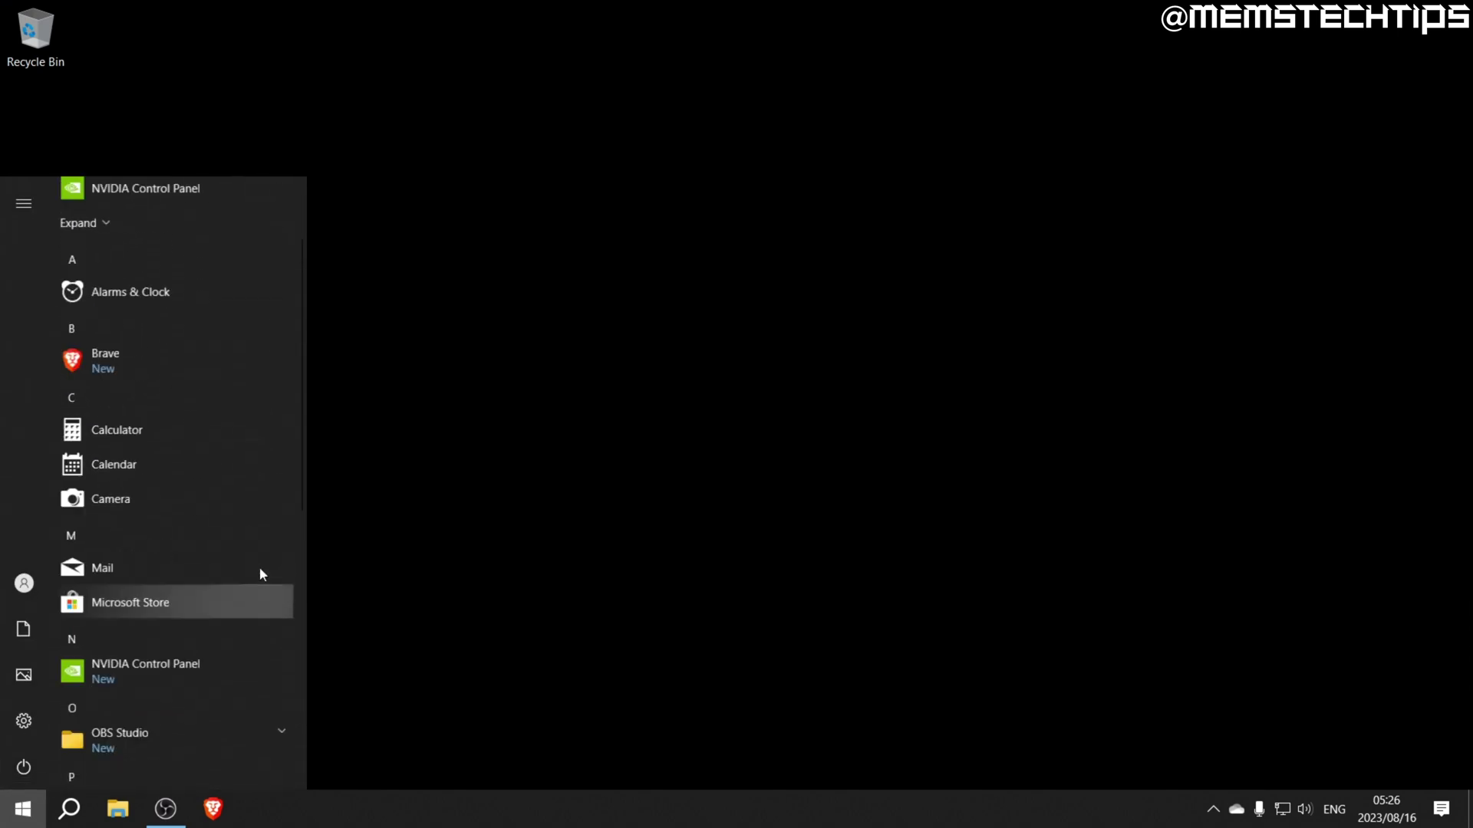
{"action": "scroll", "coordinate": [262, 382], "scroll_direction": "down", "scroll_amount": 4}
{"action": "scroll", "coordinate": [262, 388], "scroll_direction": "up", "scroll_amount": 8}
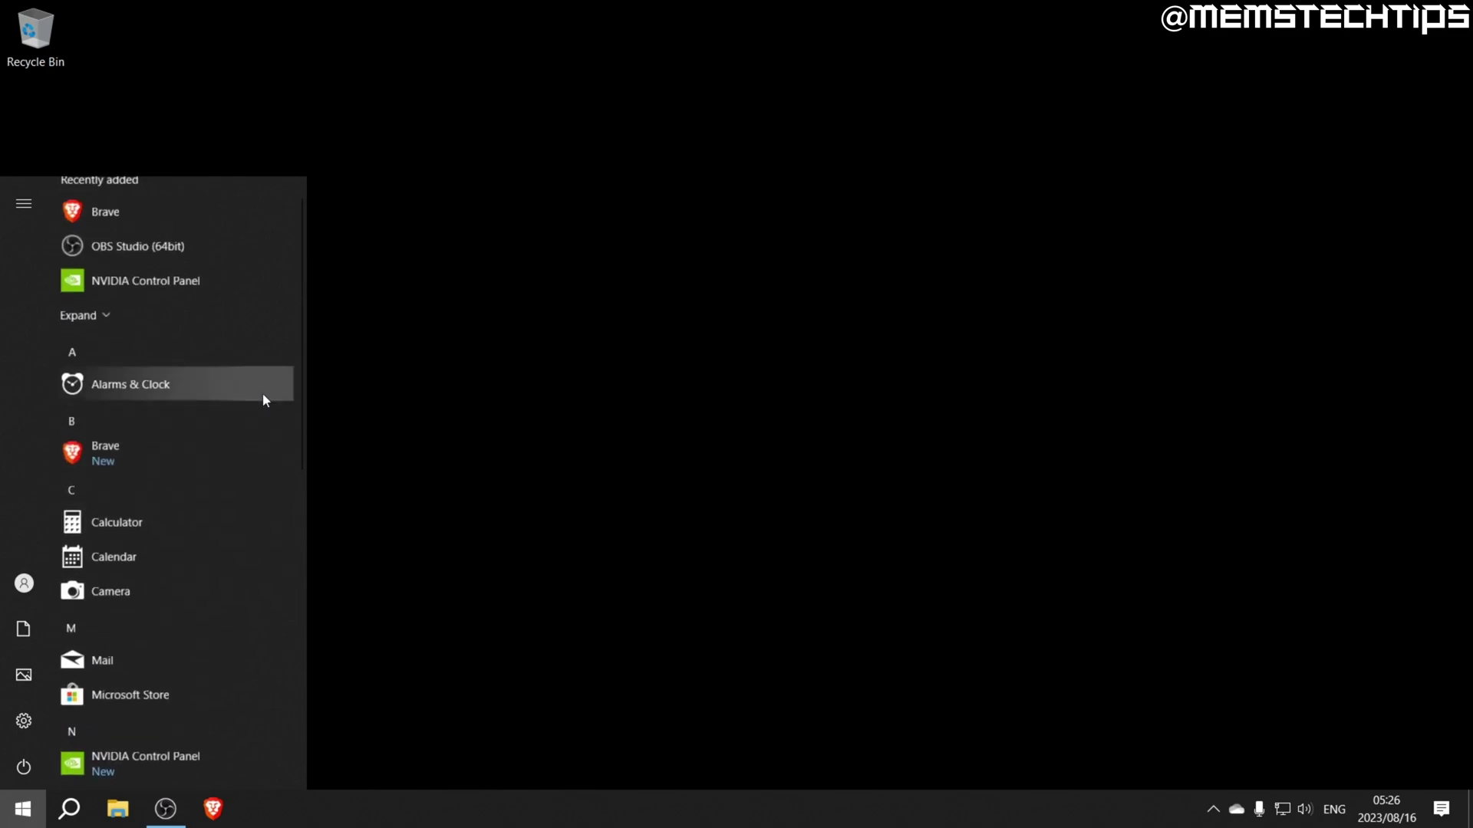
{"action": "left_click", "coordinate": [507, 415]}
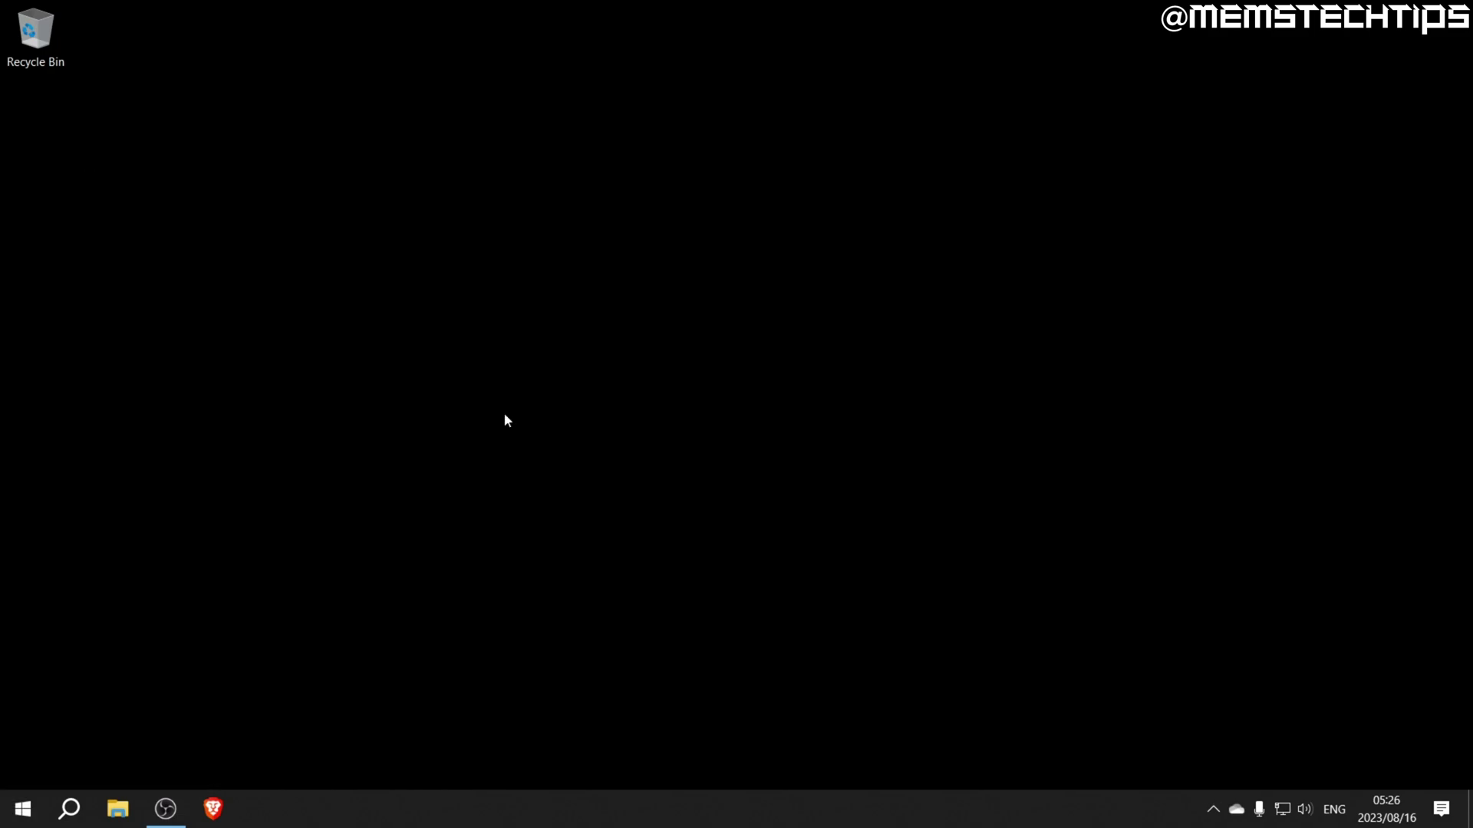
Open the Performance Options from the advanced system settings in This PC's properties.
{"action": "left_click", "coordinate": [117, 810]}
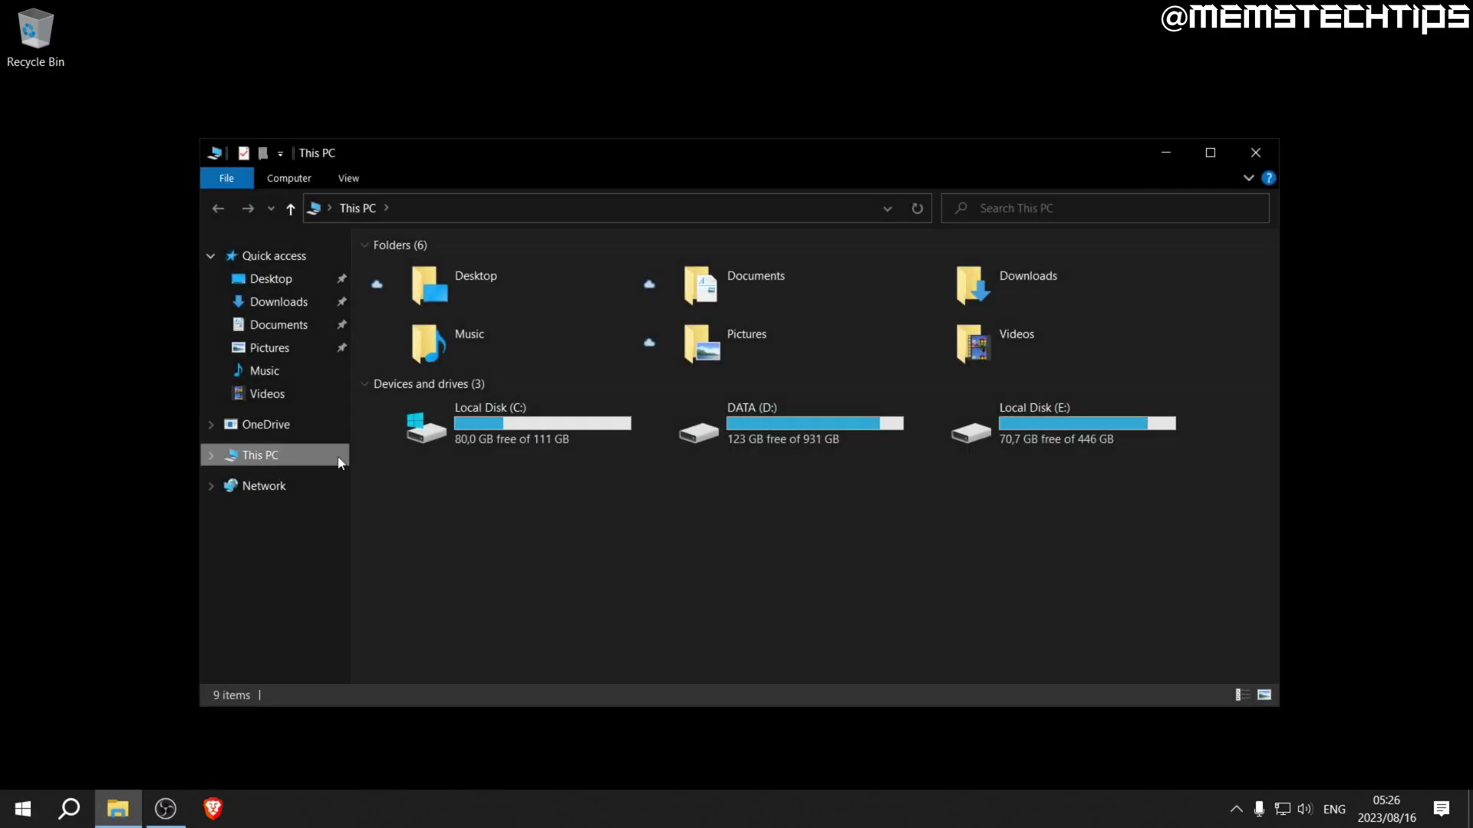
{"action": "right_click", "coordinate": [506, 496]}
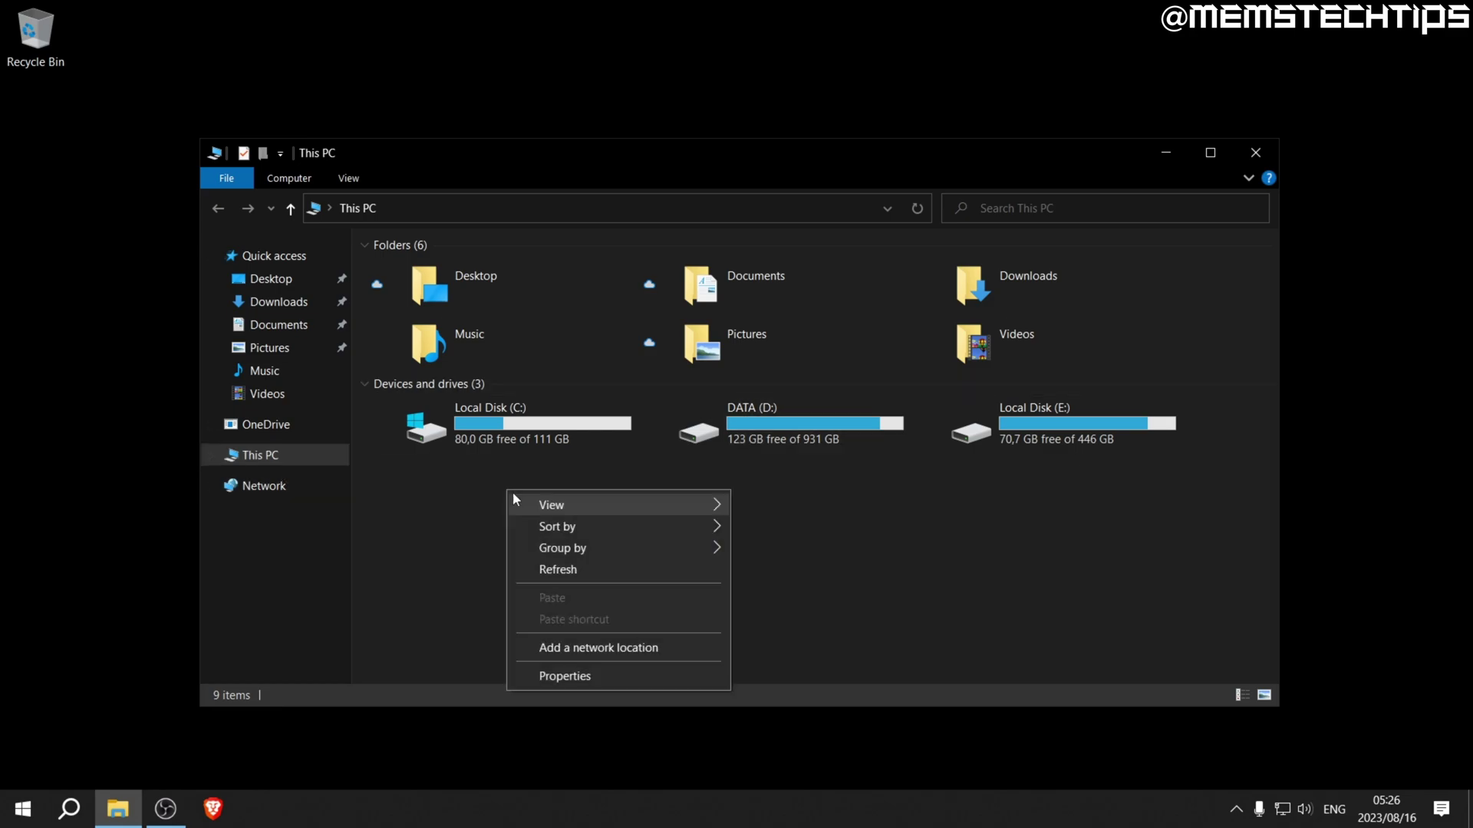
{"action": "left_click", "coordinate": [589, 677]}
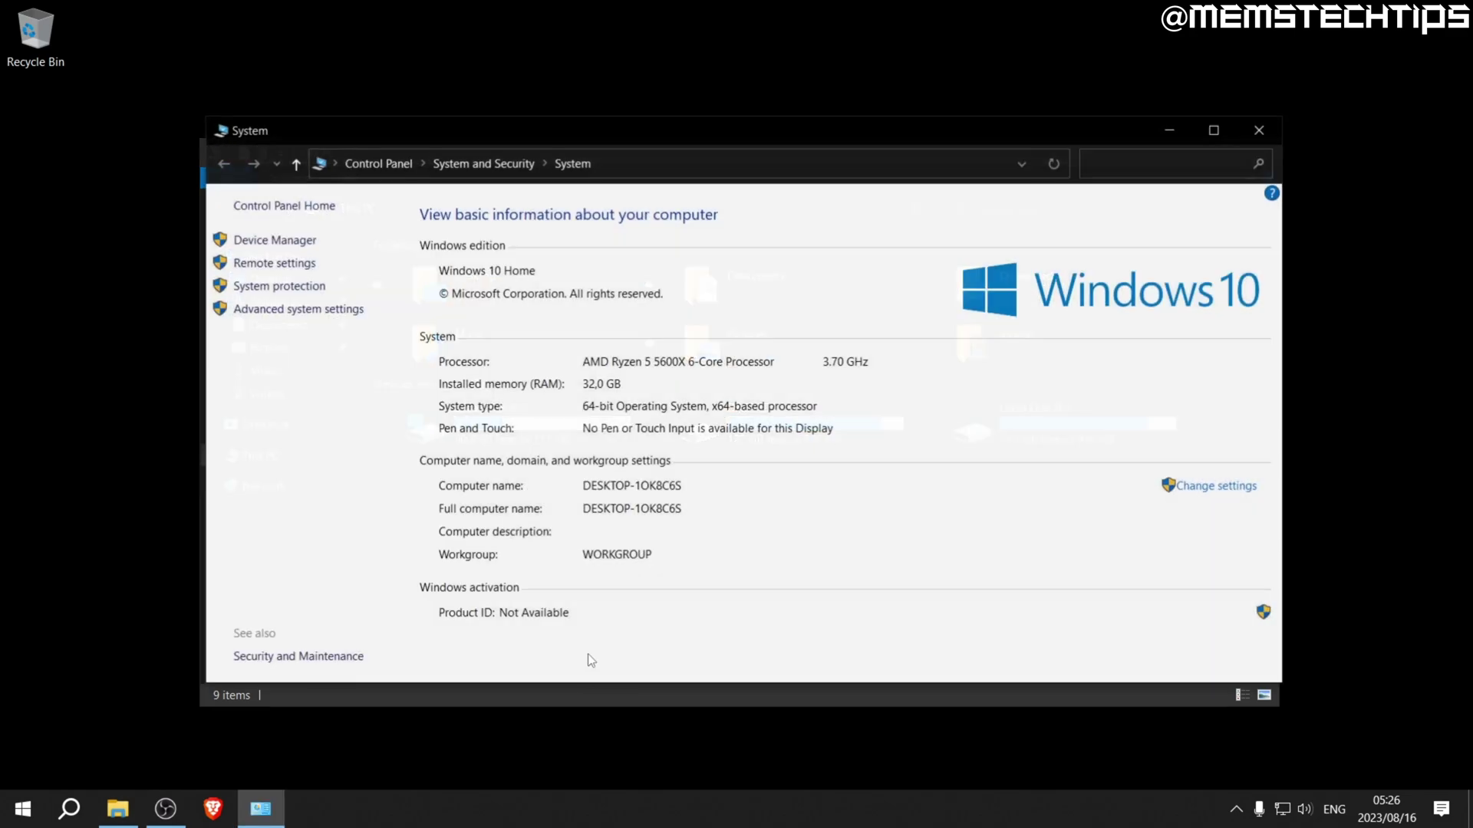
{"action": "left_click", "coordinate": [312, 316]}
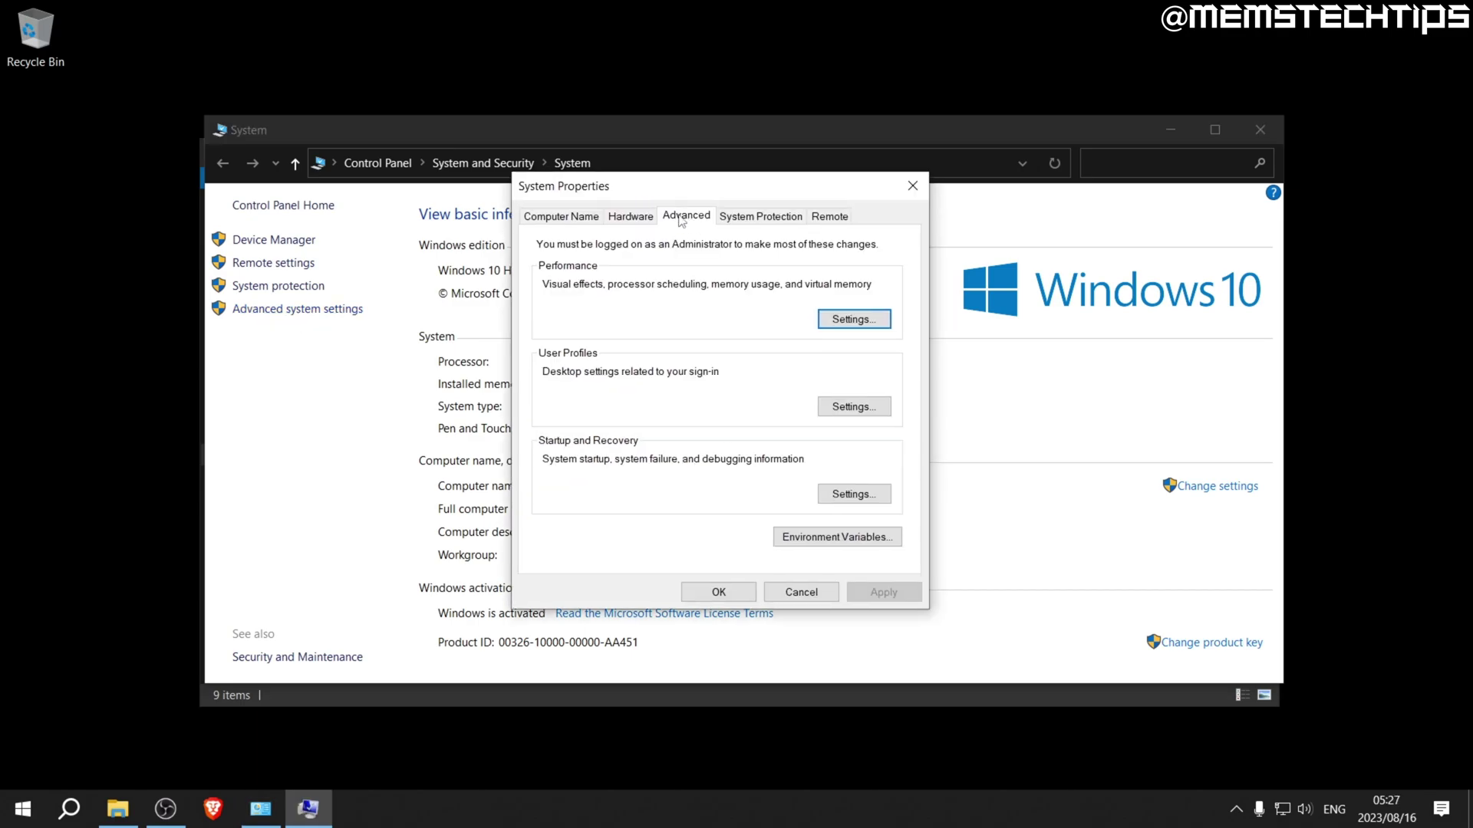
{"action": "left_click", "coordinate": [855, 321]}
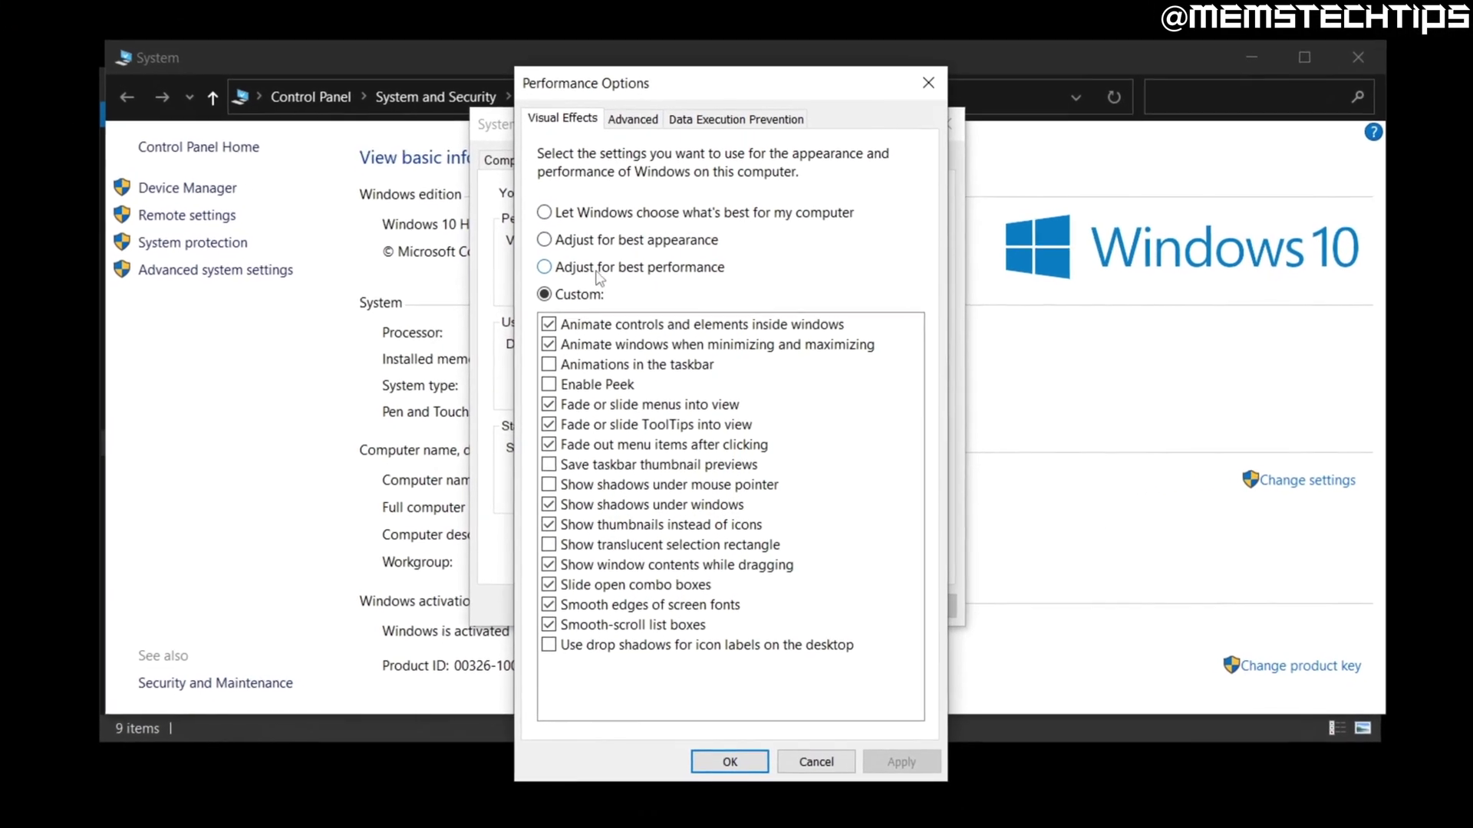
Adjust the visual effects for best performance, keep only Smooth edges of screen fonts enabled, apply the settings and close the System windows.
{"action": "left_click", "coordinate": [596, 268]}
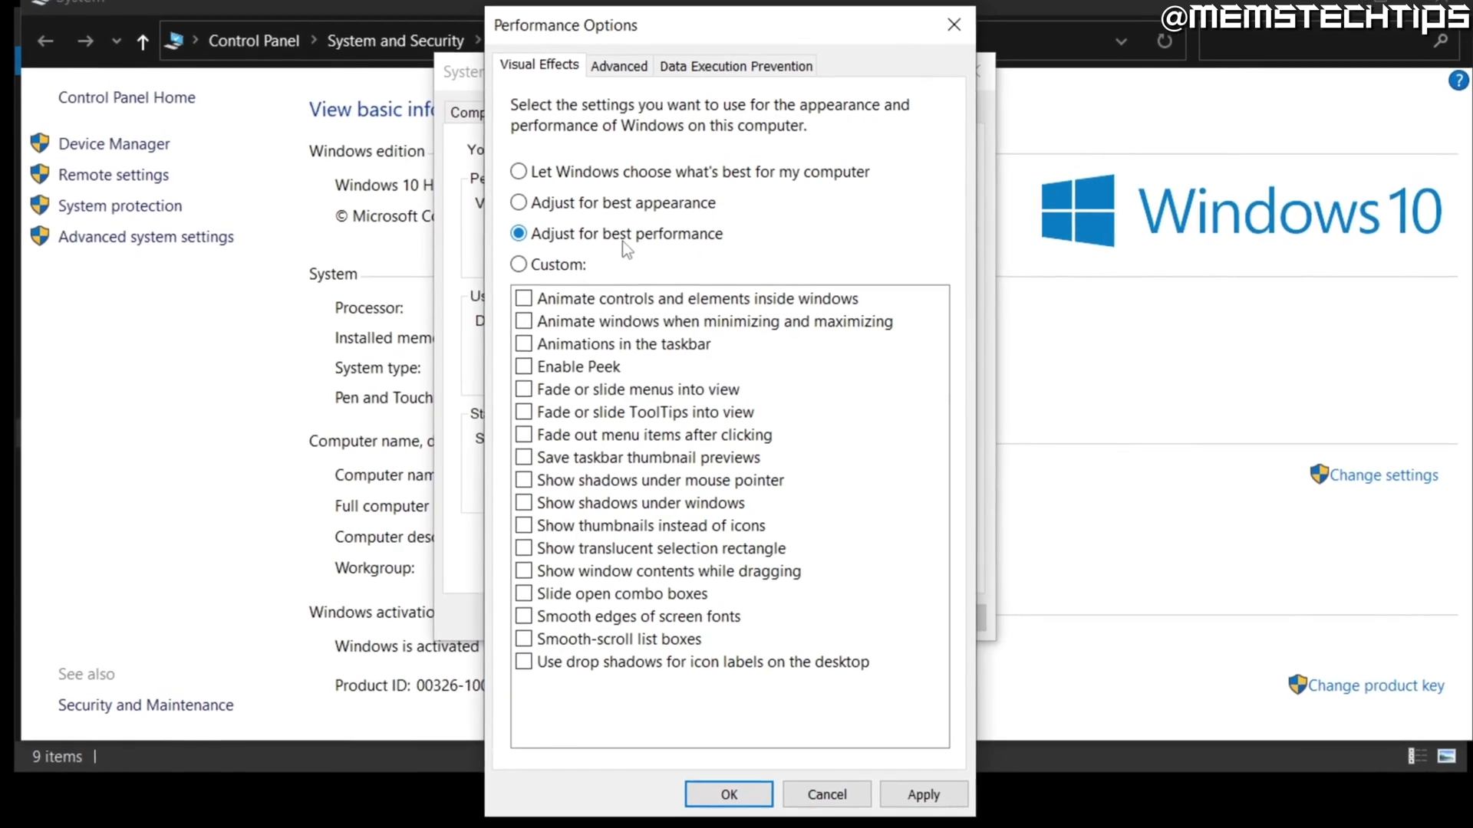
{"action": "left_click", "coordinate": [598, 617]}
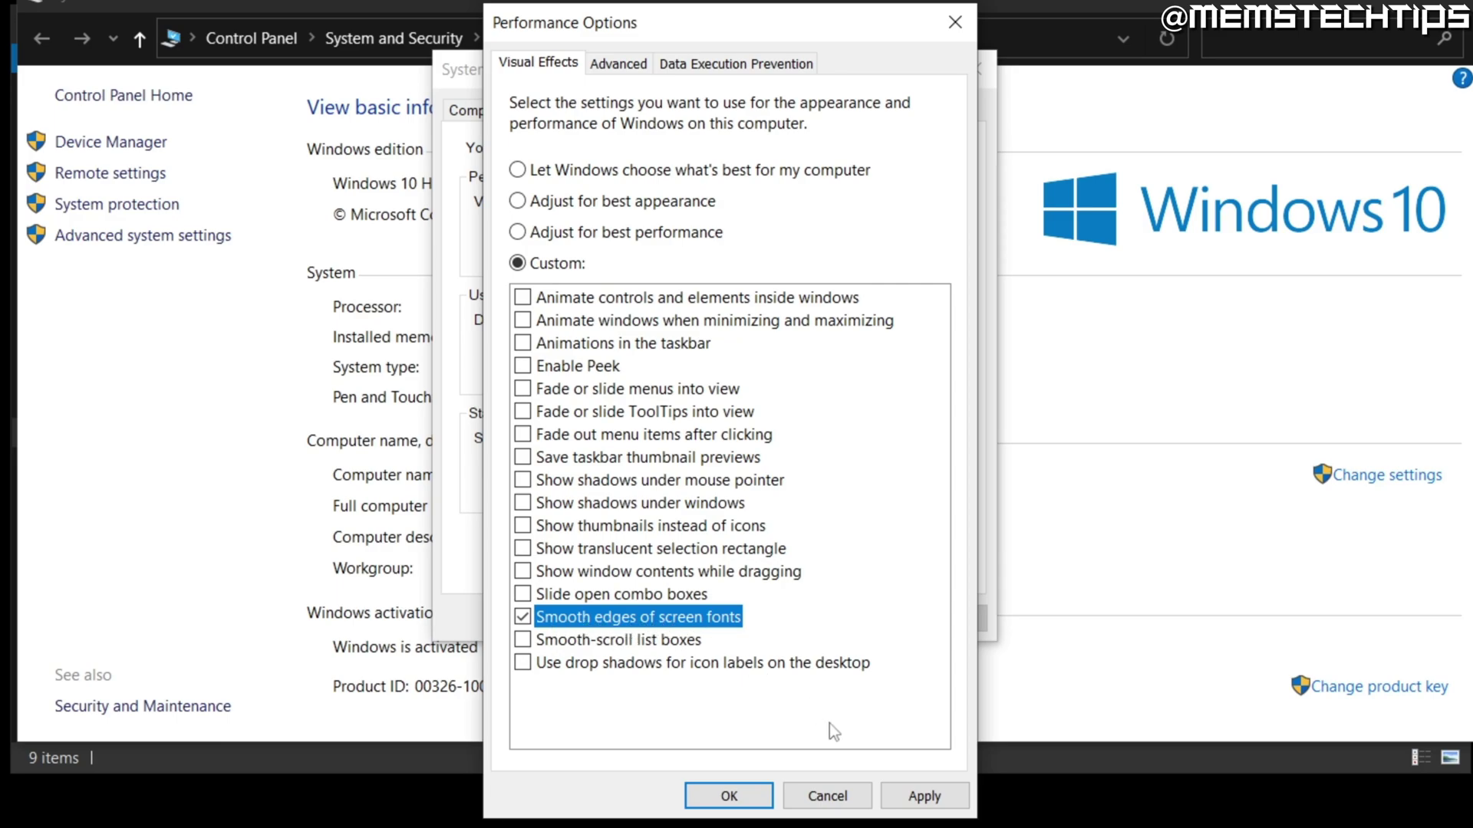
{"action": "left_click", "coordinate": [937, 798]}
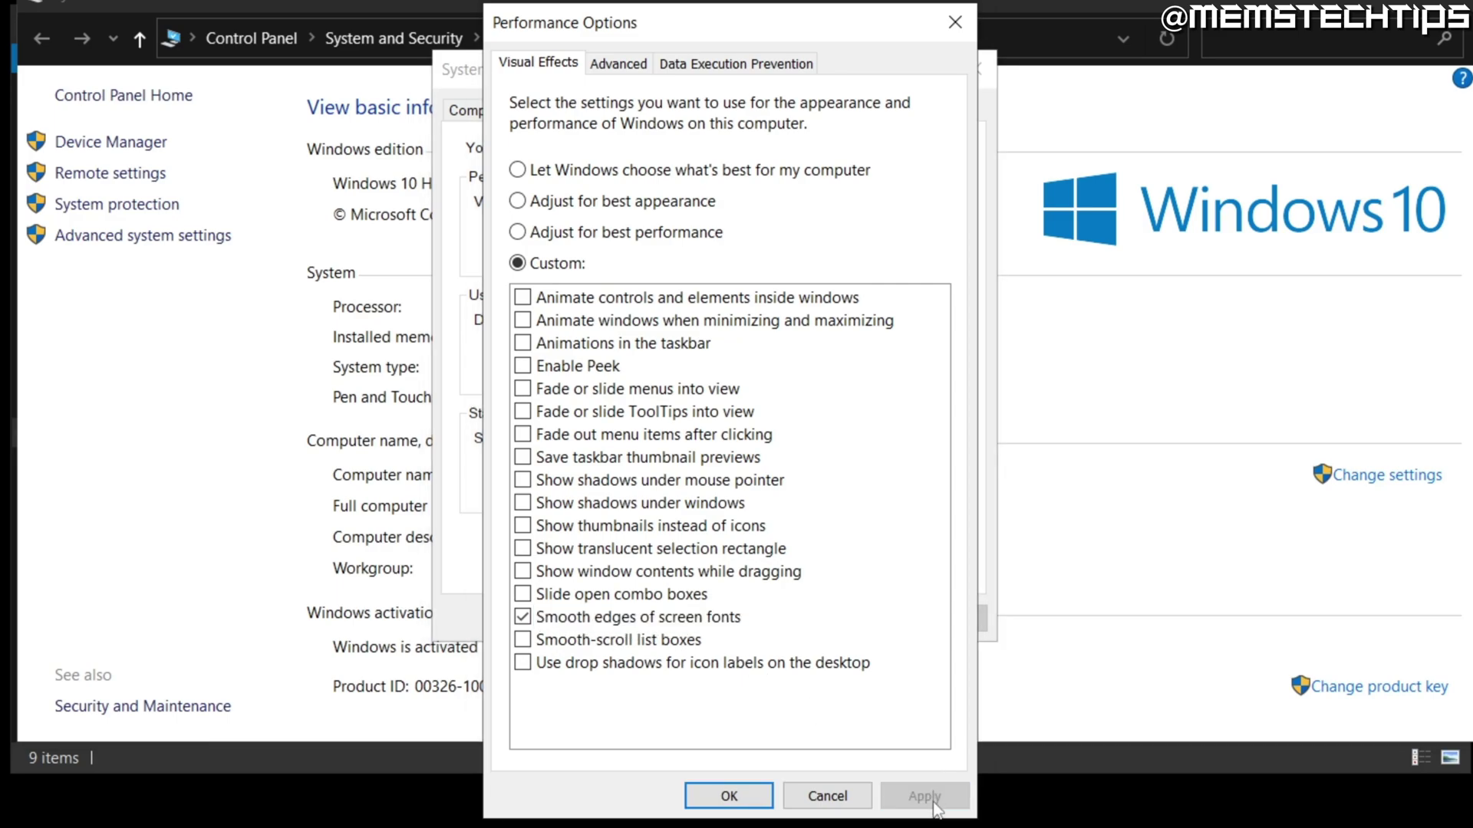
{"action": "left_click", "coordinate": [729, 796]}
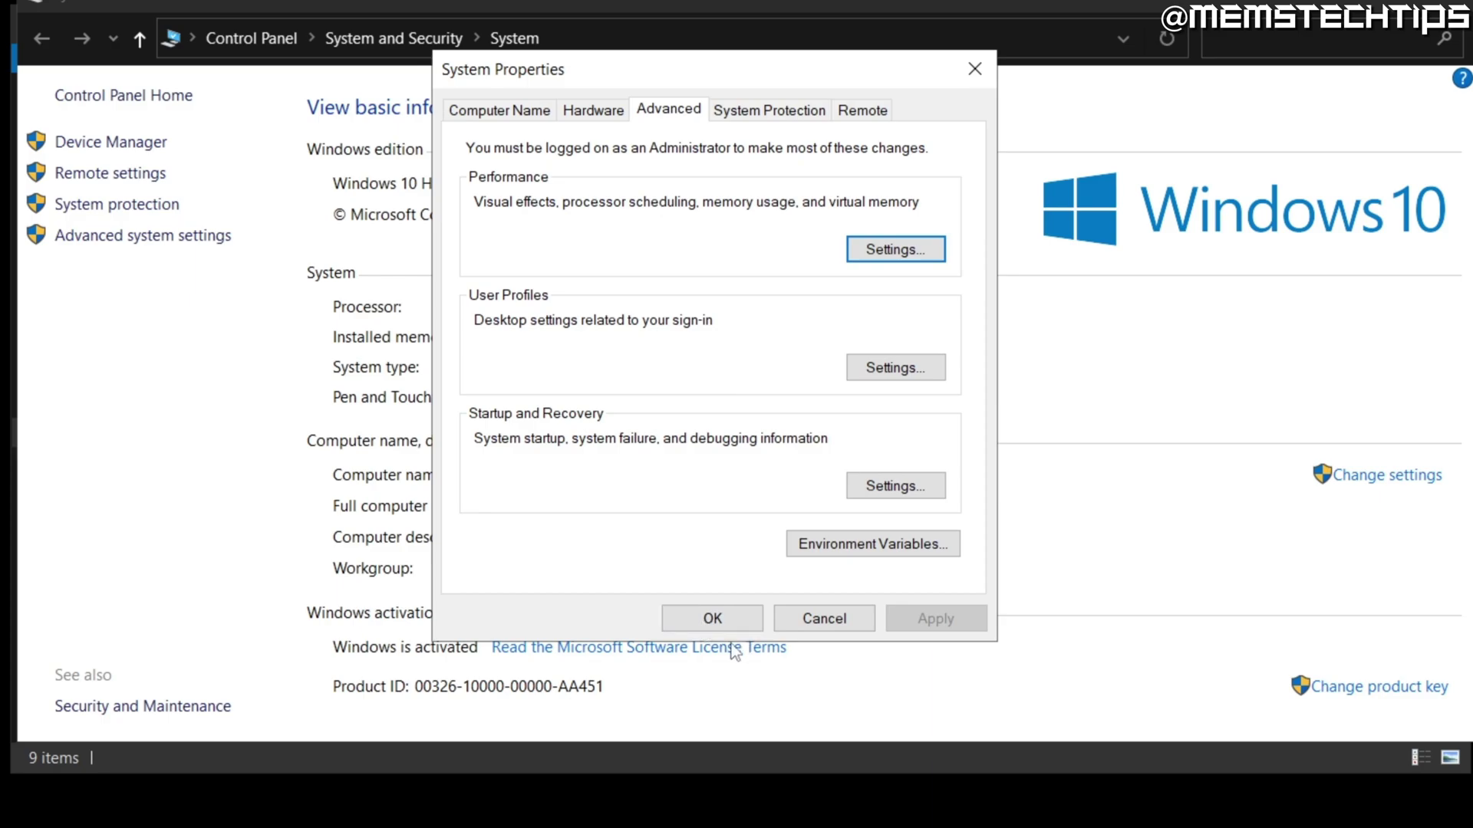
{"action": "left_click", "coordinate": [707, 623]}
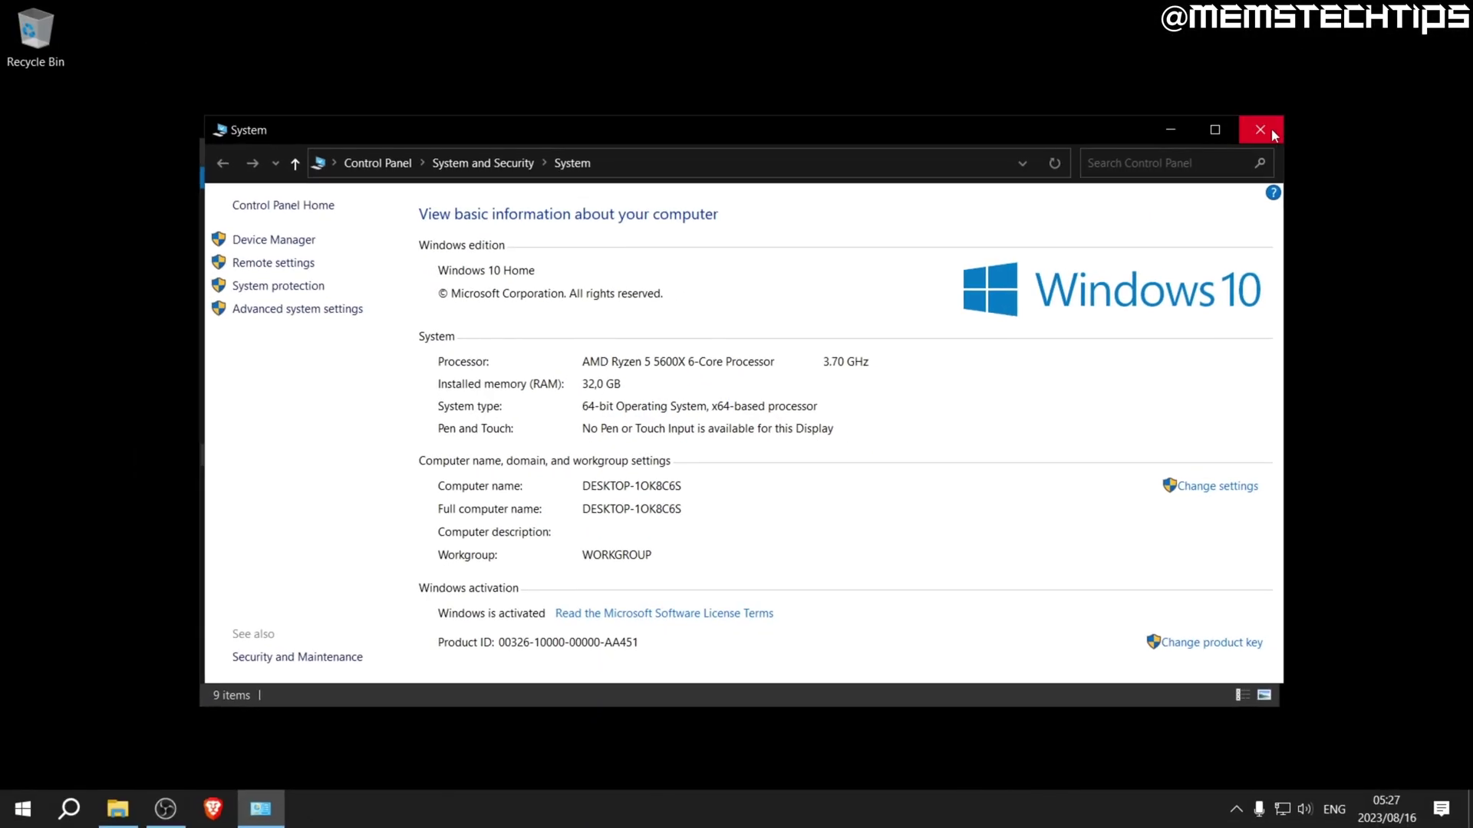
{"action": "left_click", "coordinate": [1287, 119]}
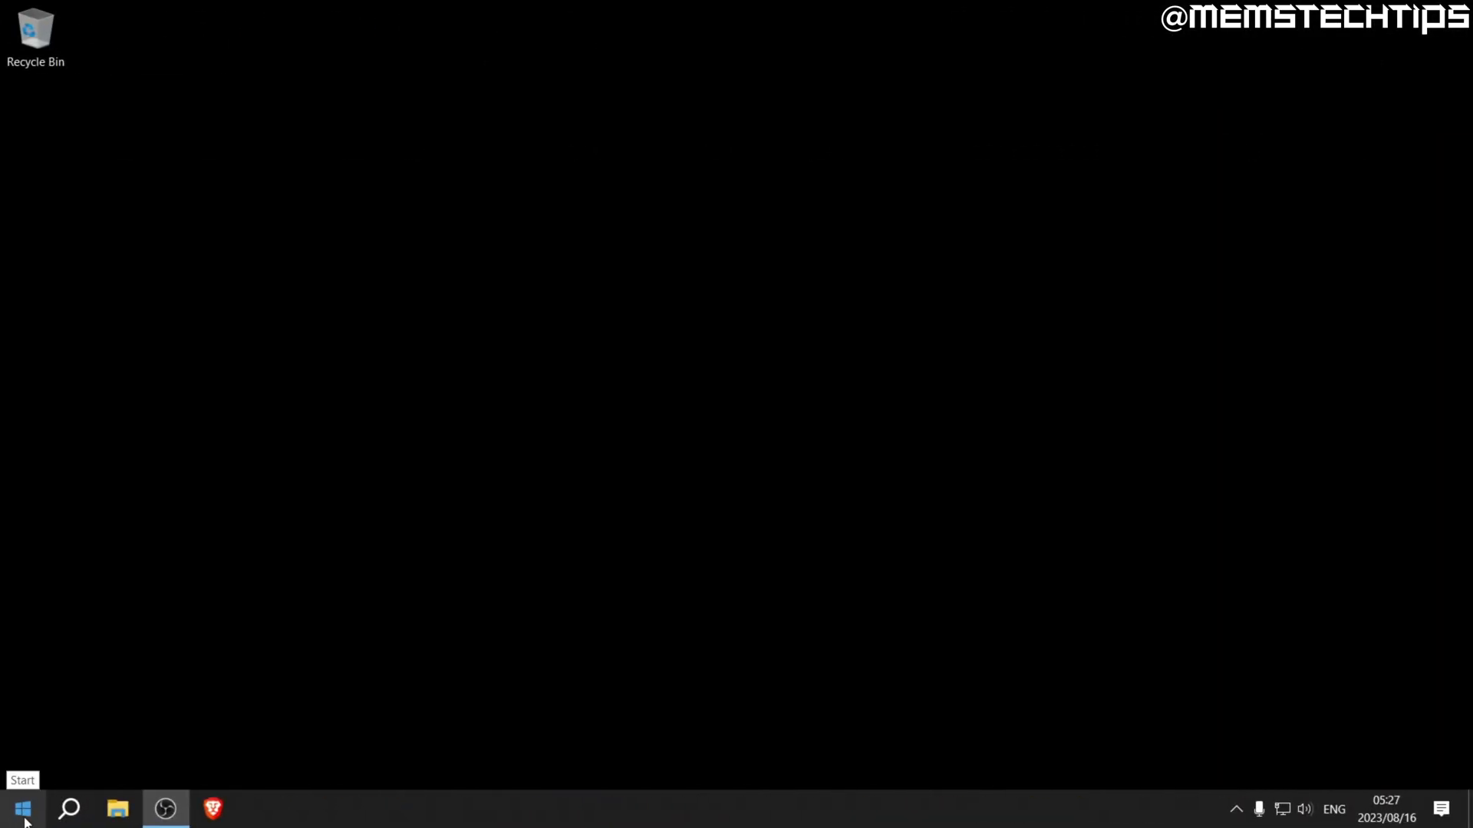
Open Device Manager and expand the Network adapters category to select the Realtek Gaming GbE Family Controller.
{"action": "right_click", "coordinate": [19, 809]}
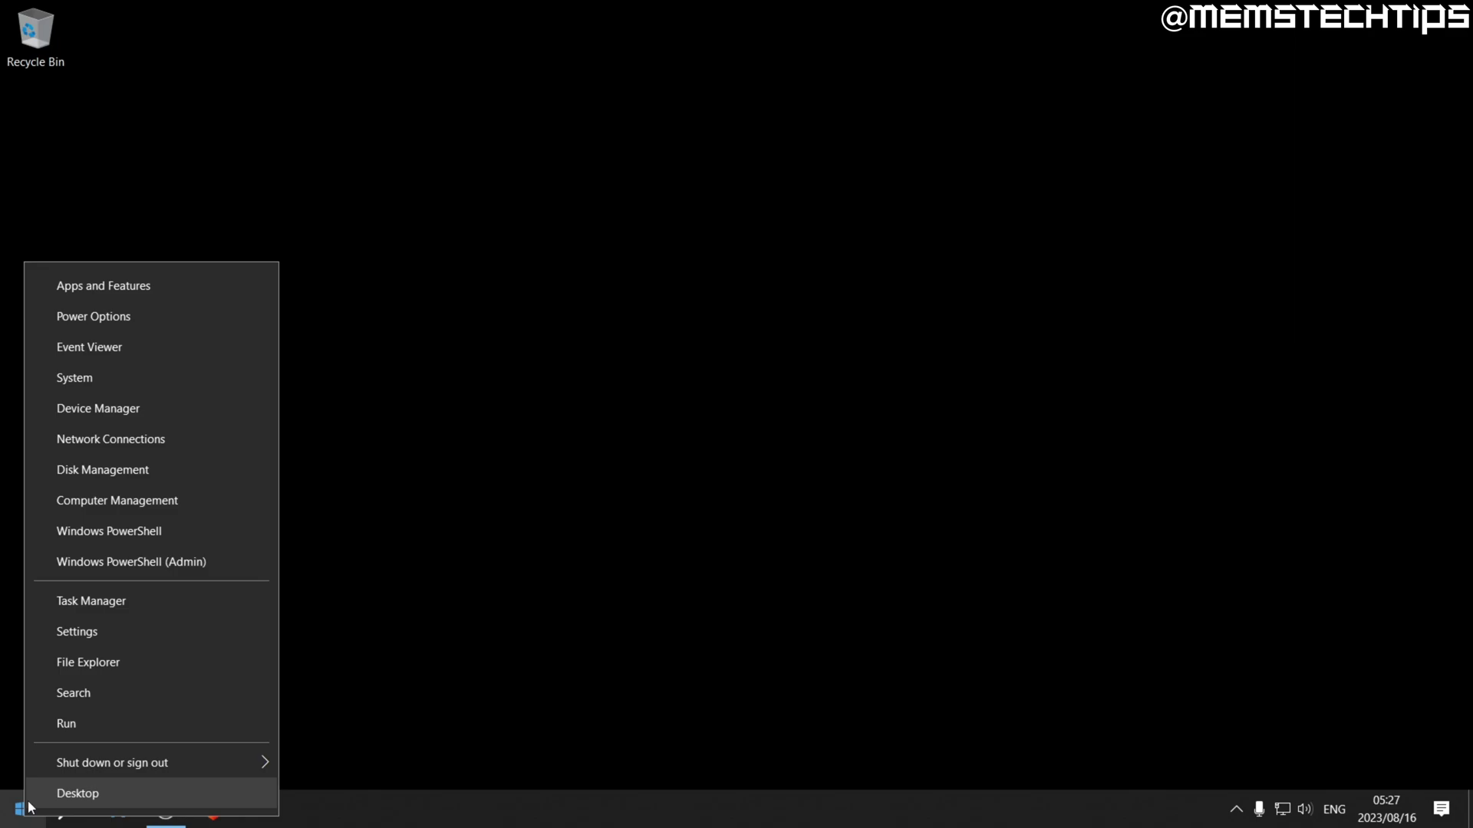
{"action": "left_click", "coordinate": [148, 408]}
{"action": "left_click_drag", "start_coordinate": [481, 62], "coordinate": [734, 103]}
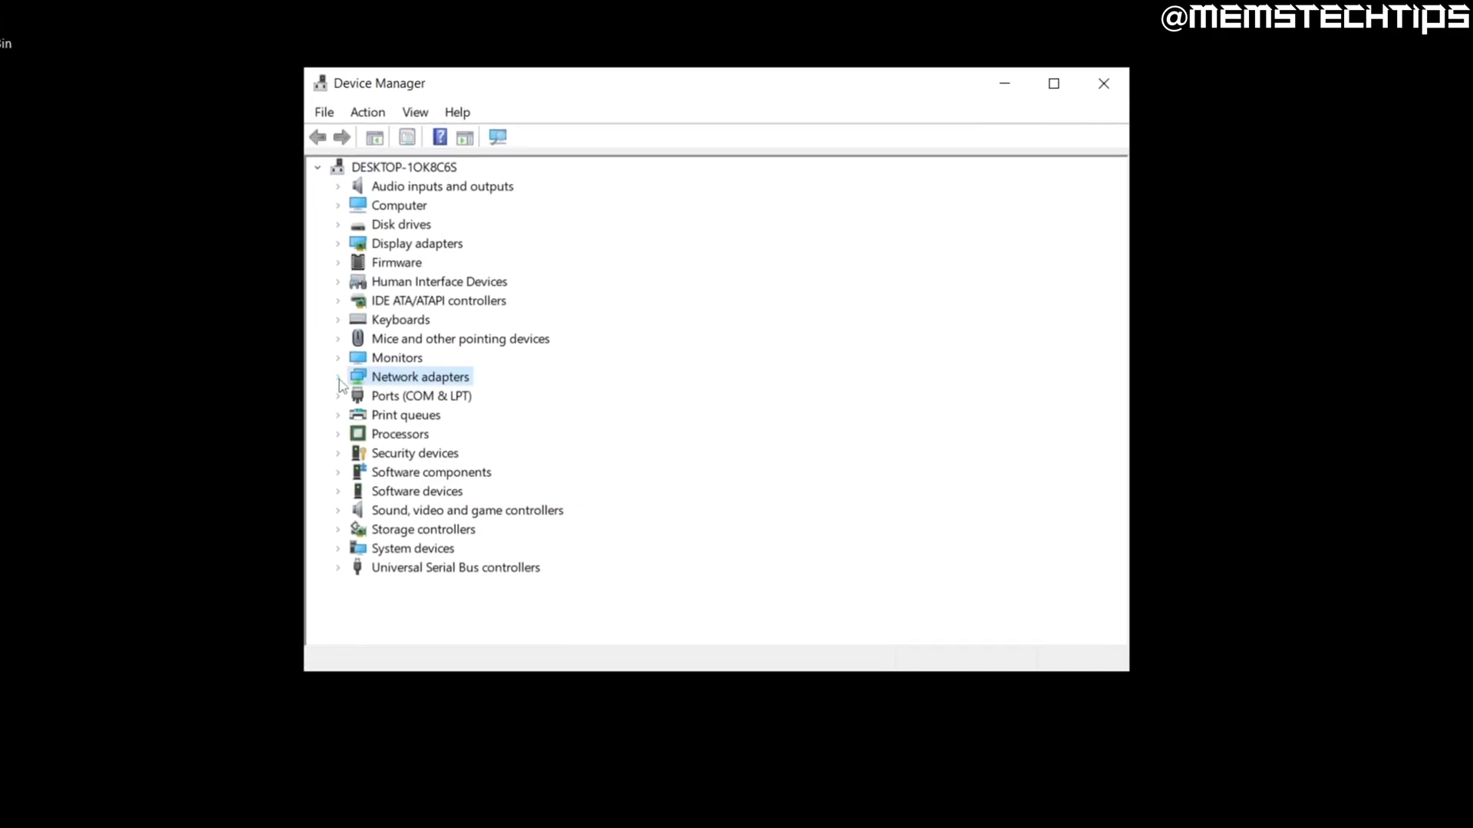
{"action": "double_click", "coordinate": [414, 364]}
{"action": "left_click", "coordinate": [428, 415]}
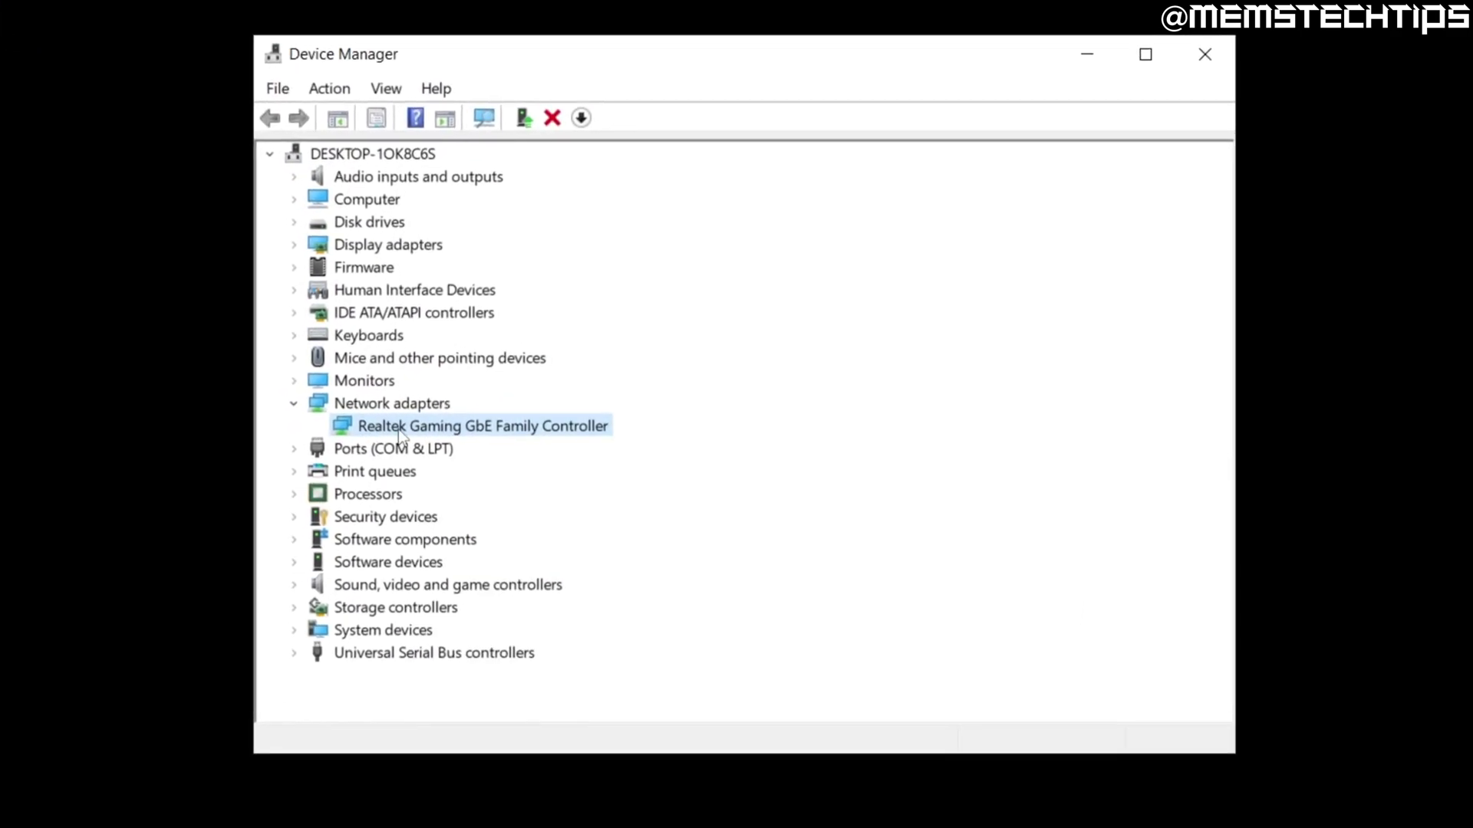
Open the Realtek Gaming GbE Family Controller's properties and set its advanced Power Saving Mode property to Disabled.
{"action": "right_click", "coordinate": [459, 449]}
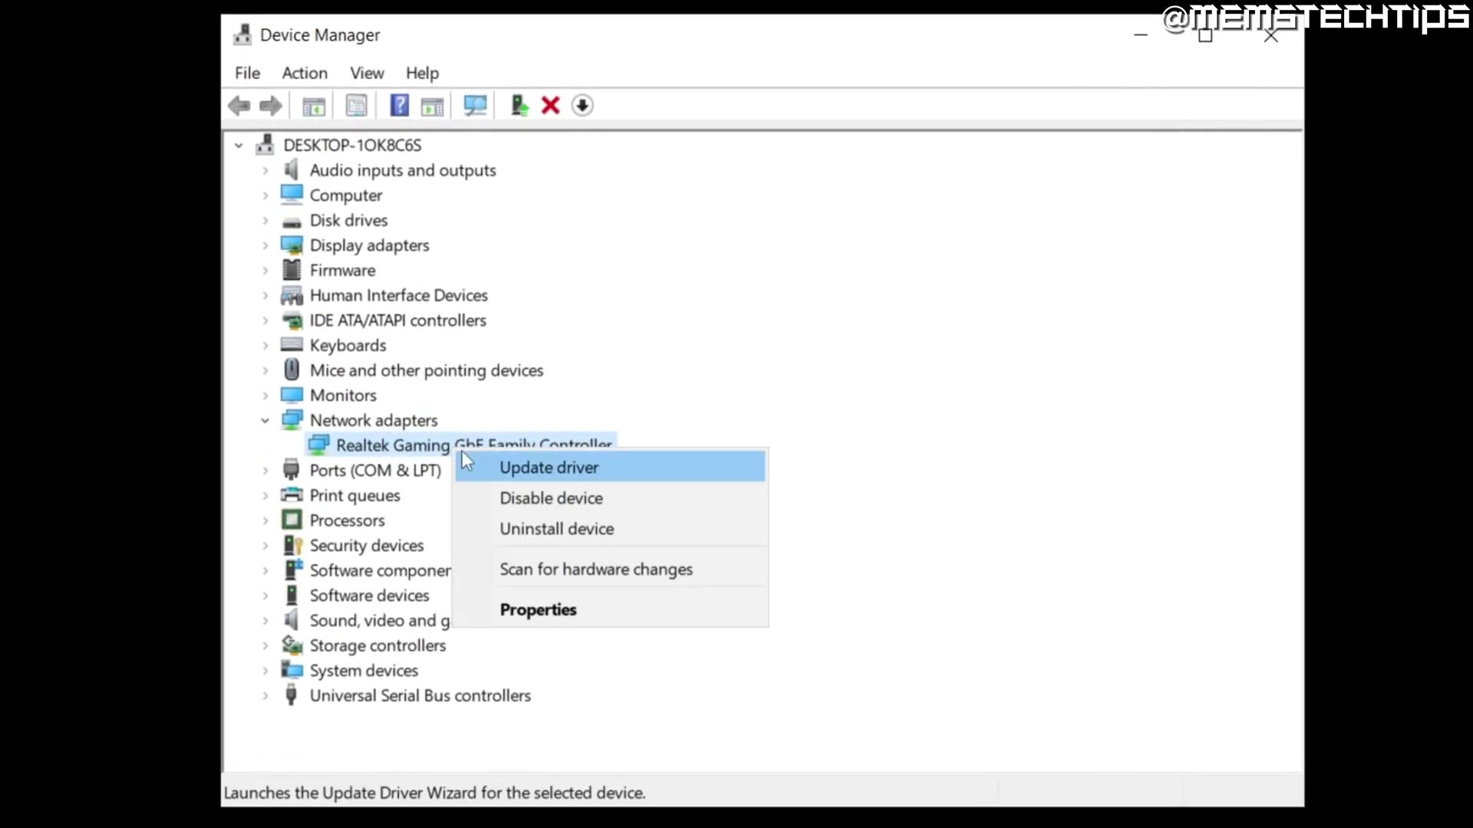
{"action": "left_click", "coordinate": [607, 611]}
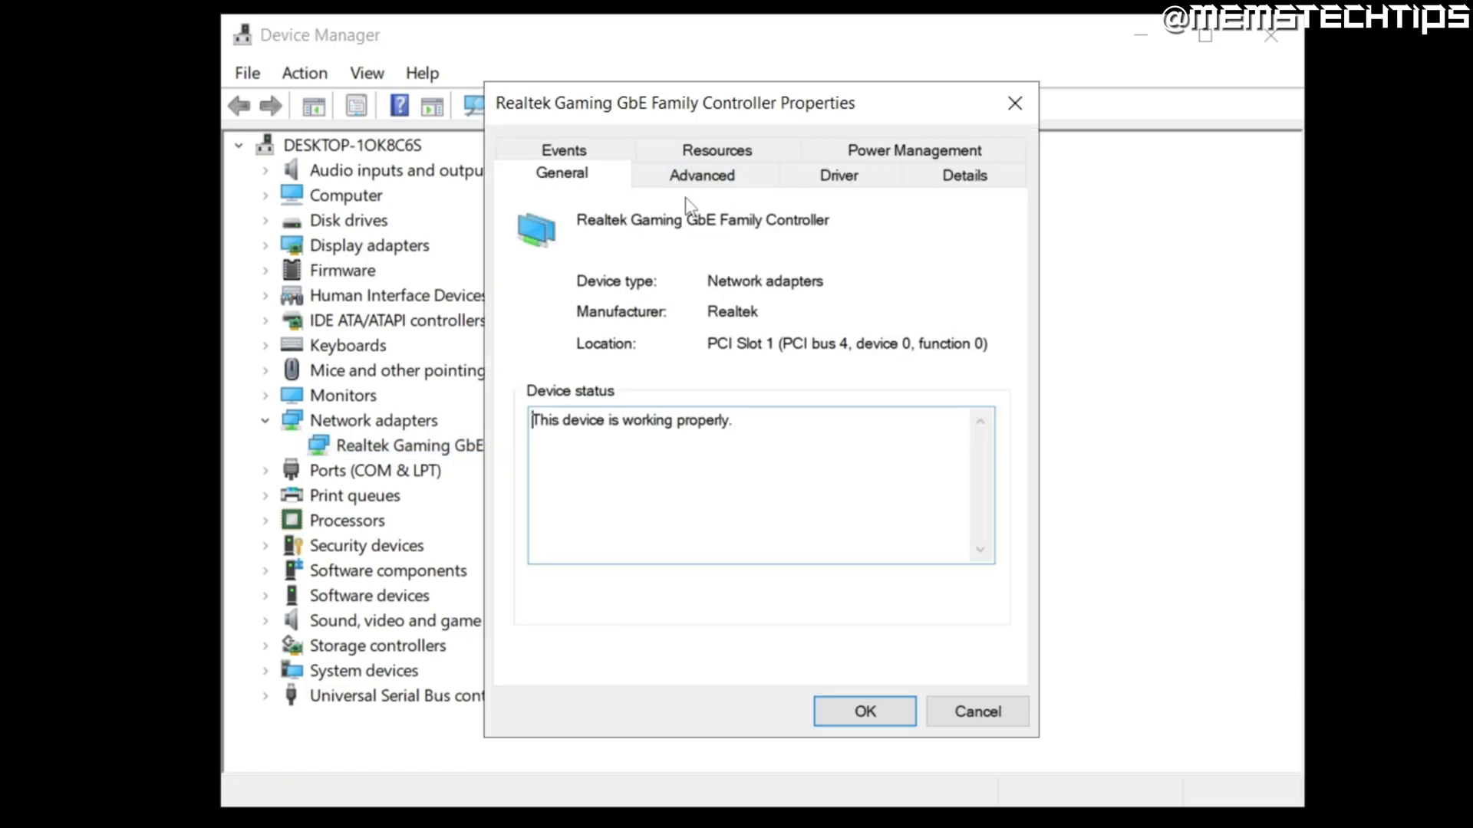
{"action": "left_click", "coordinate": [700, 175]}
{"action": "scroll", "coordinate": [763, 386], "scroll_direction": "down", "scroll_amount": 2}
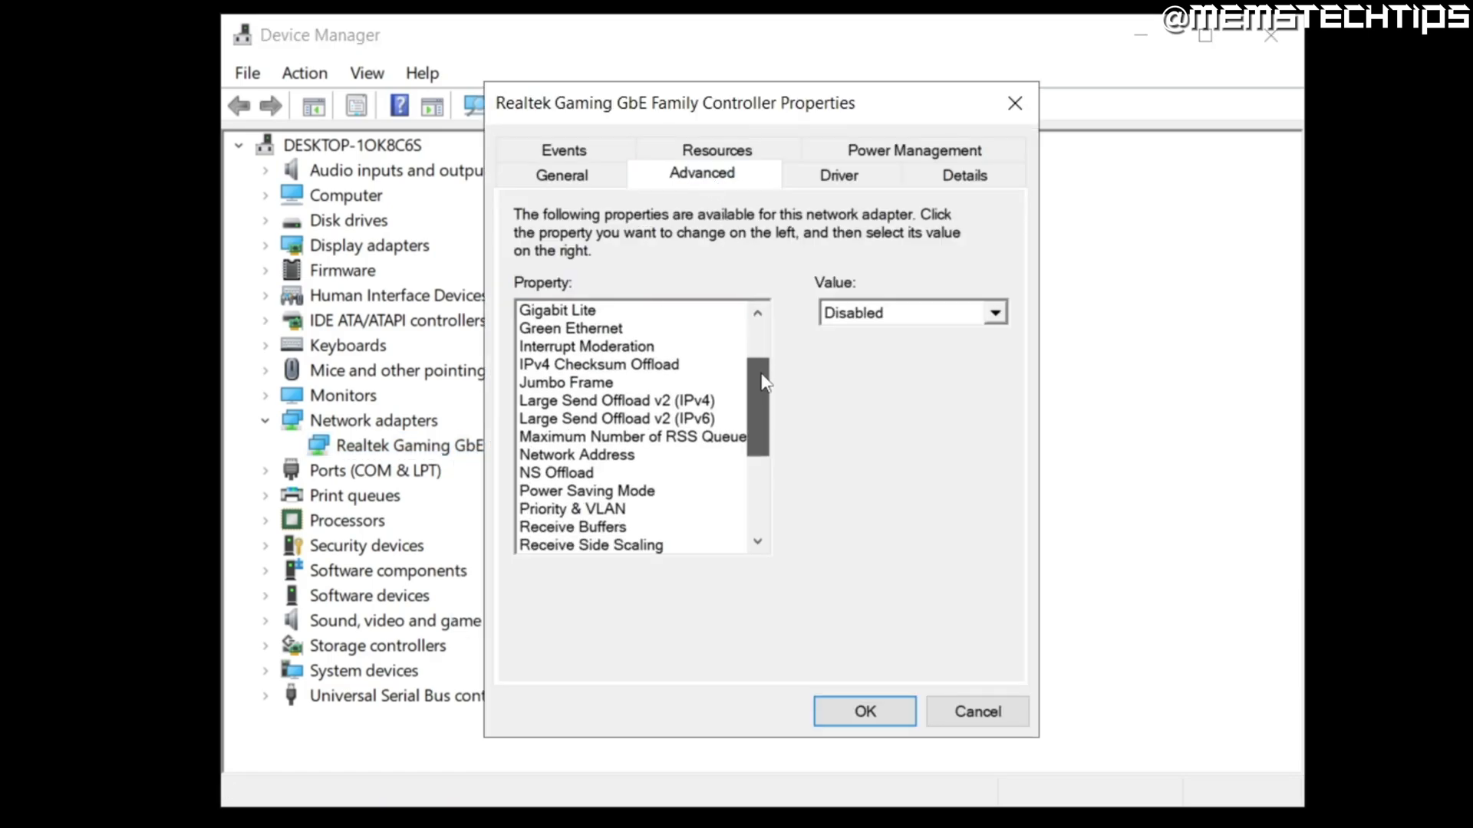
{"action": "left_click", "coordinate": [611, 476]}
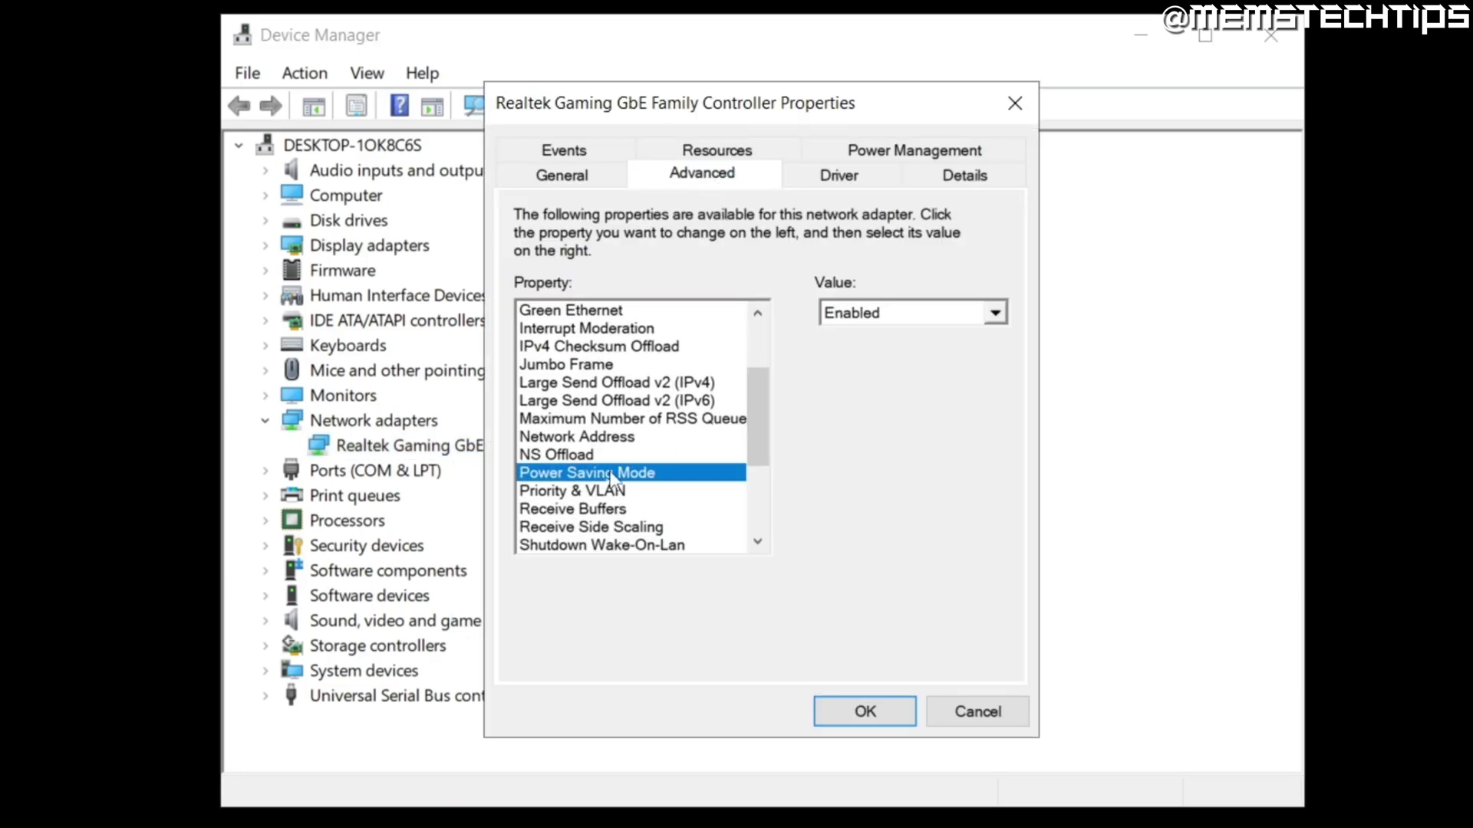
{"action": "left_click", "coordinate": [995, 313]}
{"action": "left_click", "coordinate": [889, 337]}
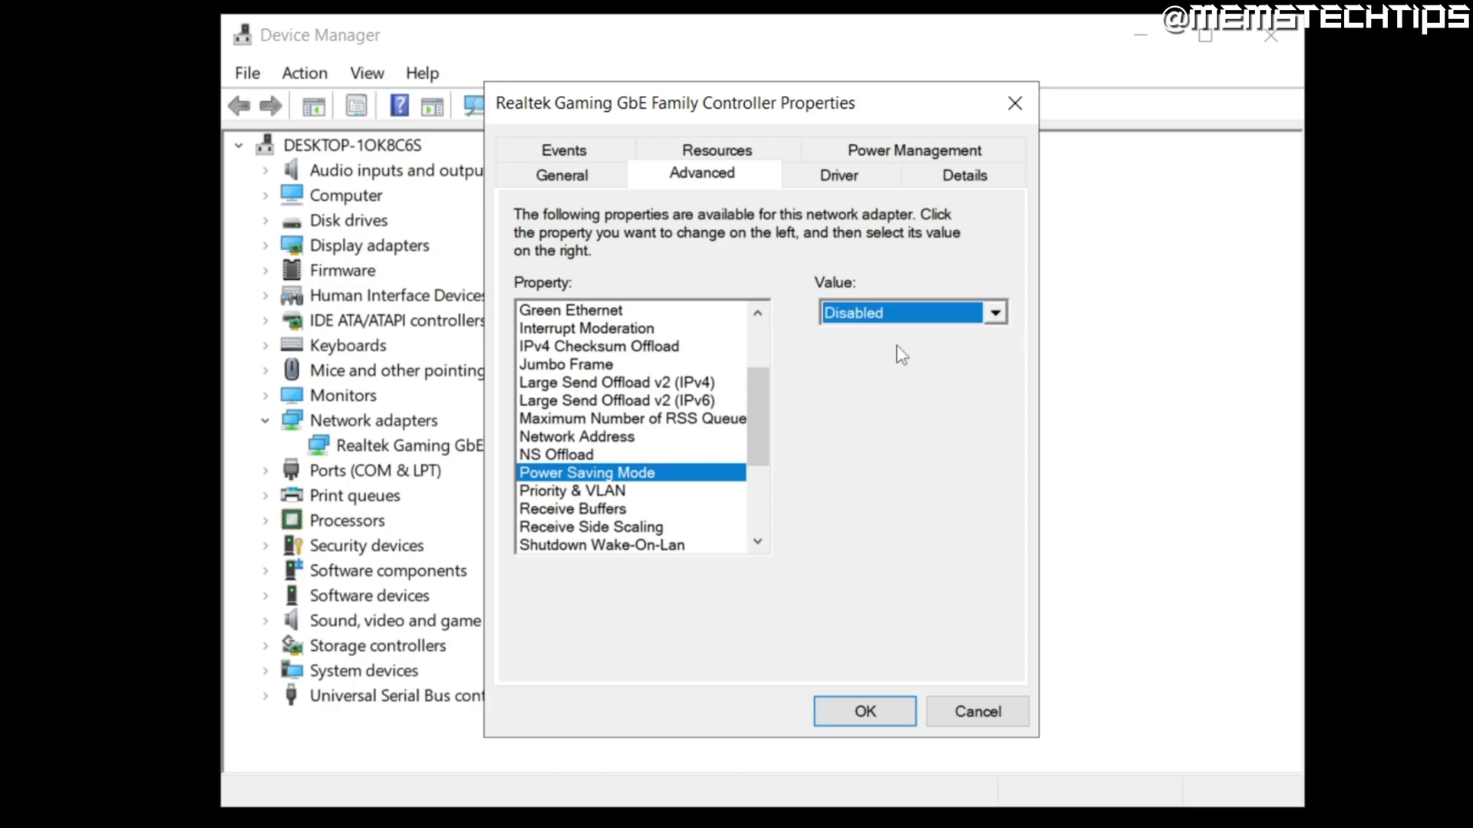
Stop the computer from turning off the network adapter to save power, and confirm the adapter properties.
{"action": "left_click", "coordinate": [904, 156]}
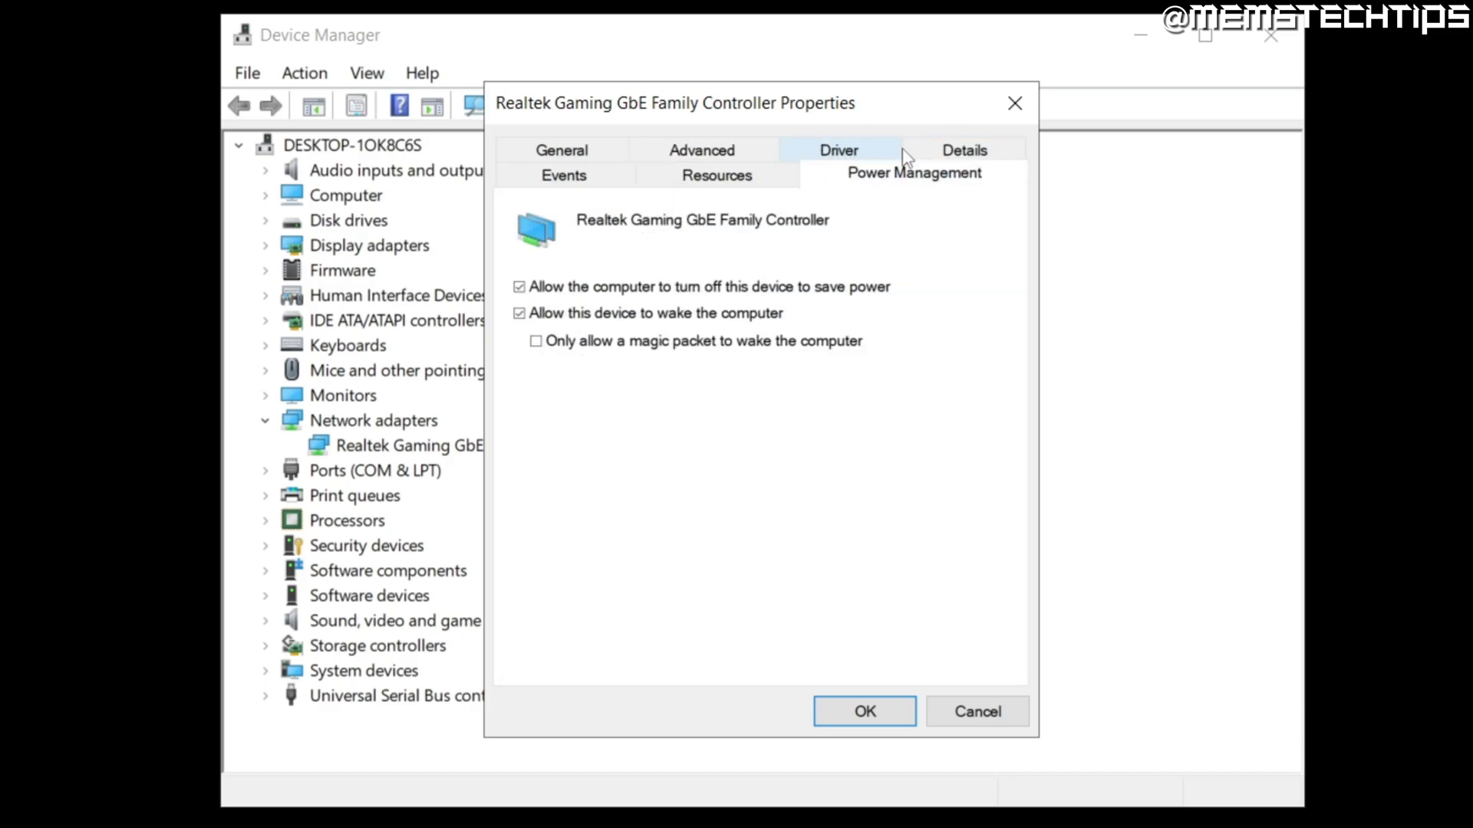
{"action": "left_click", "coordinate": [519, 288]}
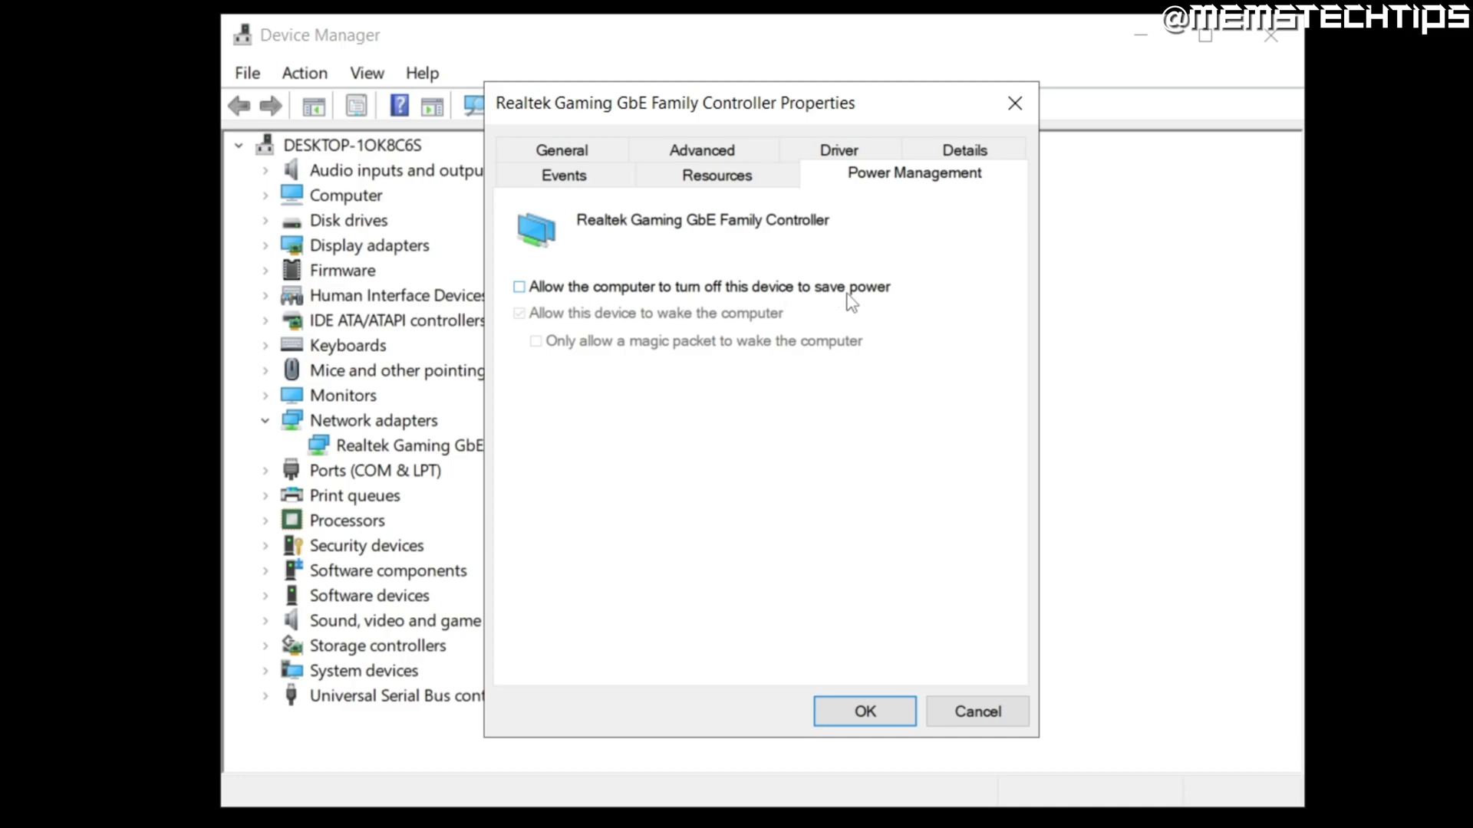
{"action": "left_click", "coordinate": [864, 711]}
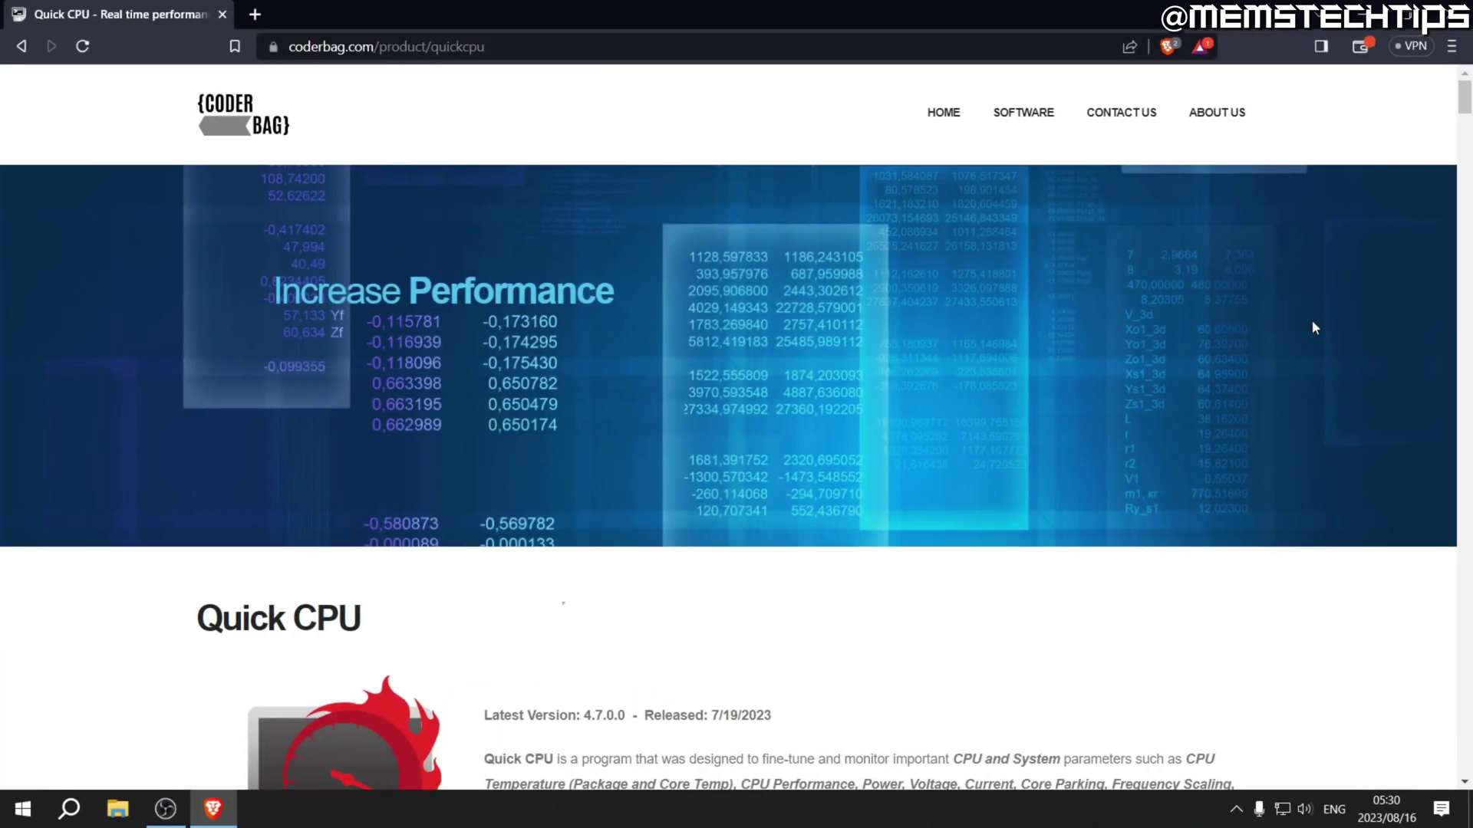
Download the x64 version of Quick CPU from the product page and save QuickCpuSetup64.zip in Downloads.
{"action": "scroll", "coordinate": [1312, 323], "scroll_direction": "down", "scroll_amount": 15}
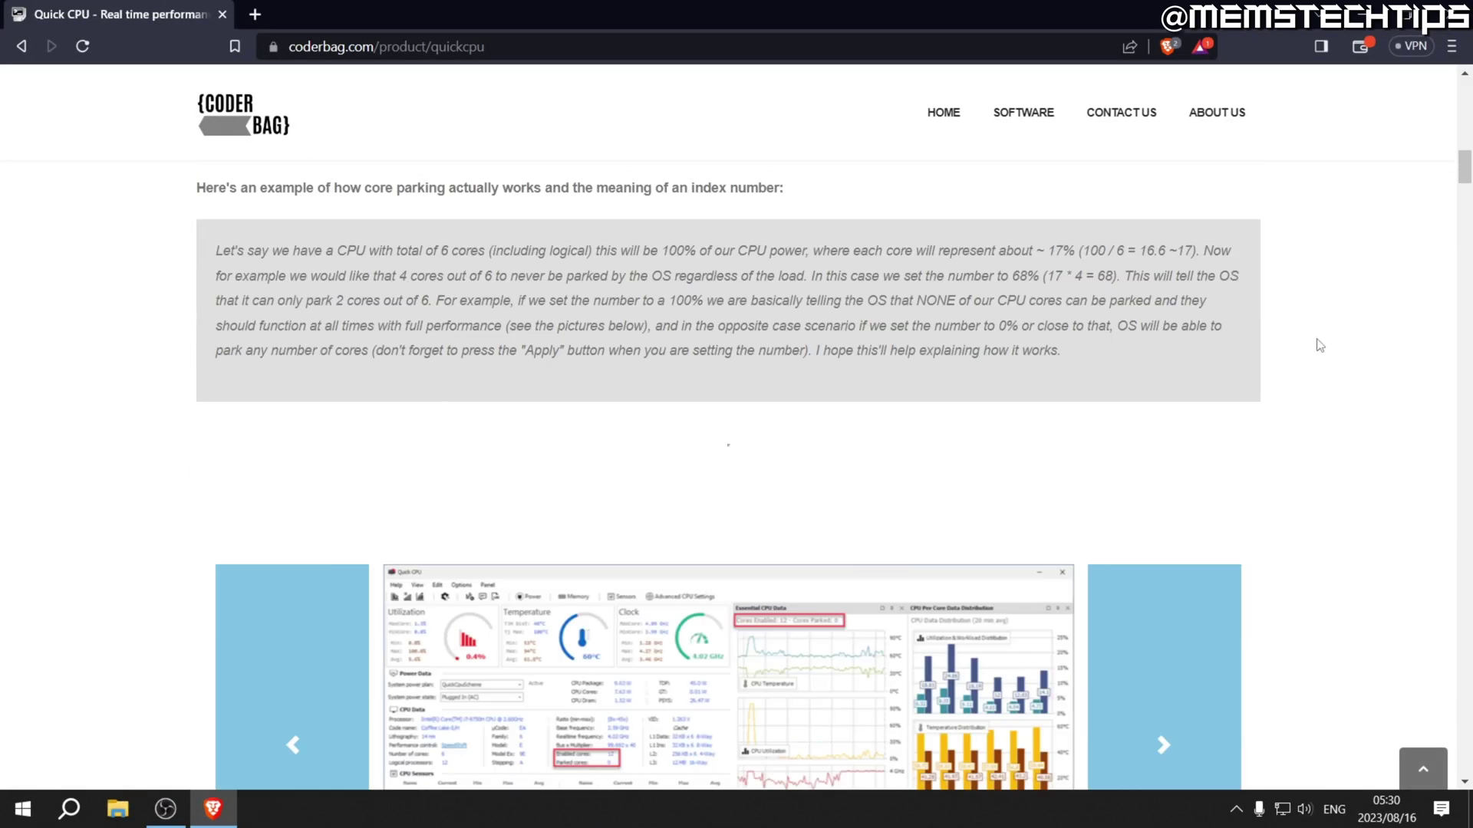
{"action": "scroll", "coordinate": [1320, 345], "scroll_direction": "down", "scroll_amount": 10}
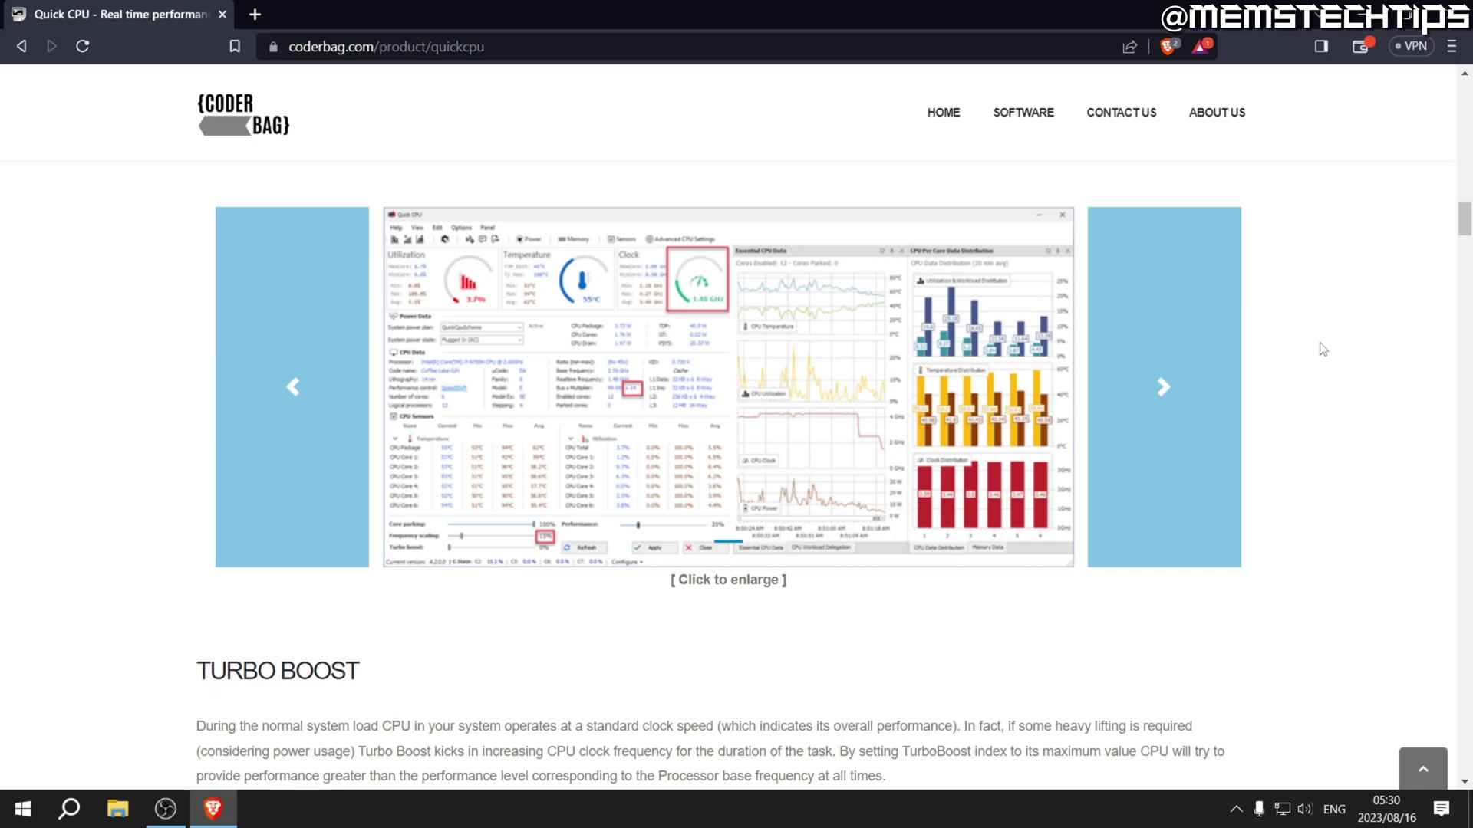
{"action": "scroll", "coordinate": [1323, 349], "scroll_direction": "down", "scroll_amount": 20}
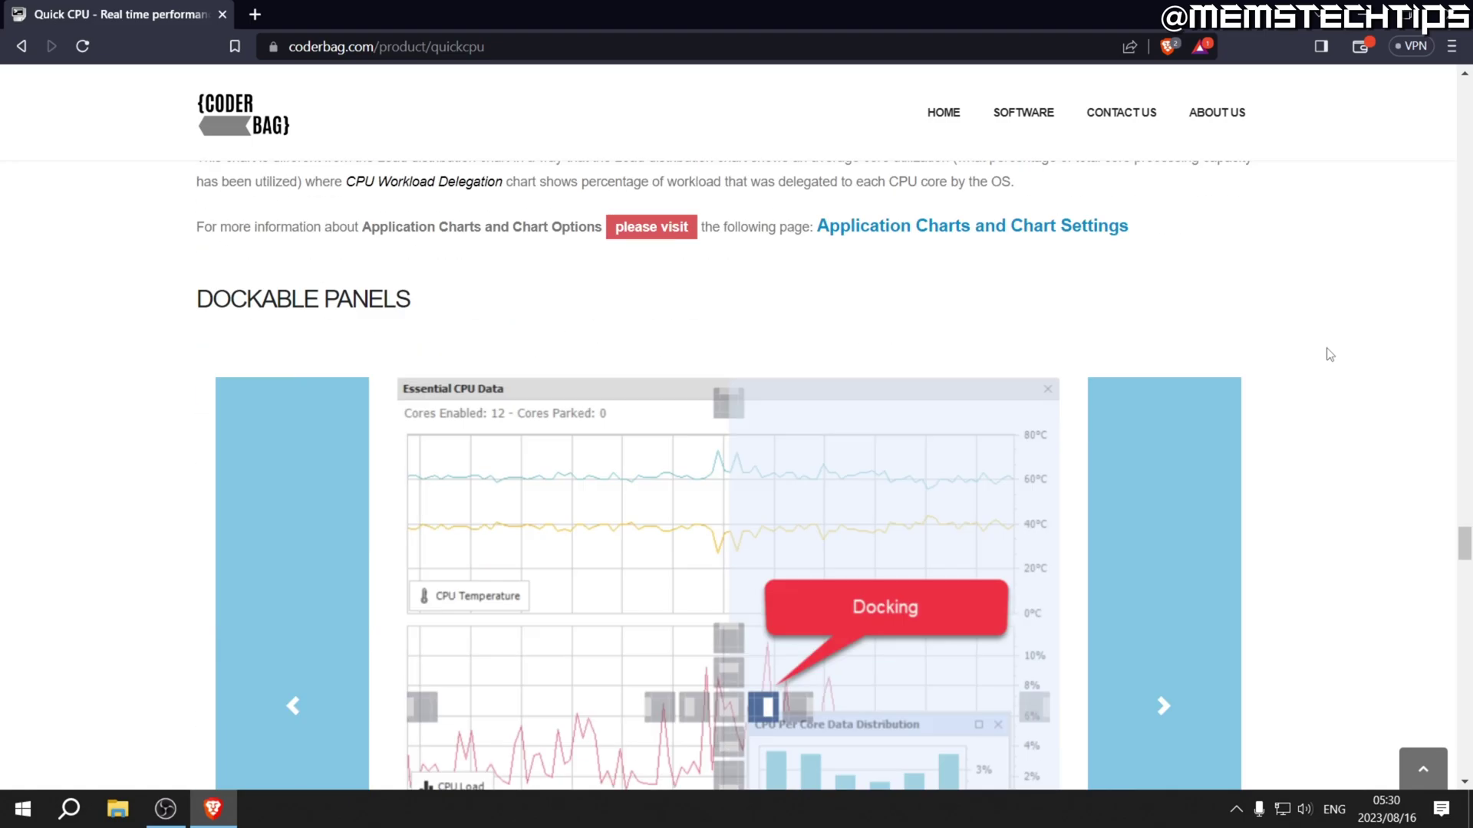
{"action": "scroll", "coordinate": [1329, 354], "scroll_direction": "down", "scroll_amount": 15}
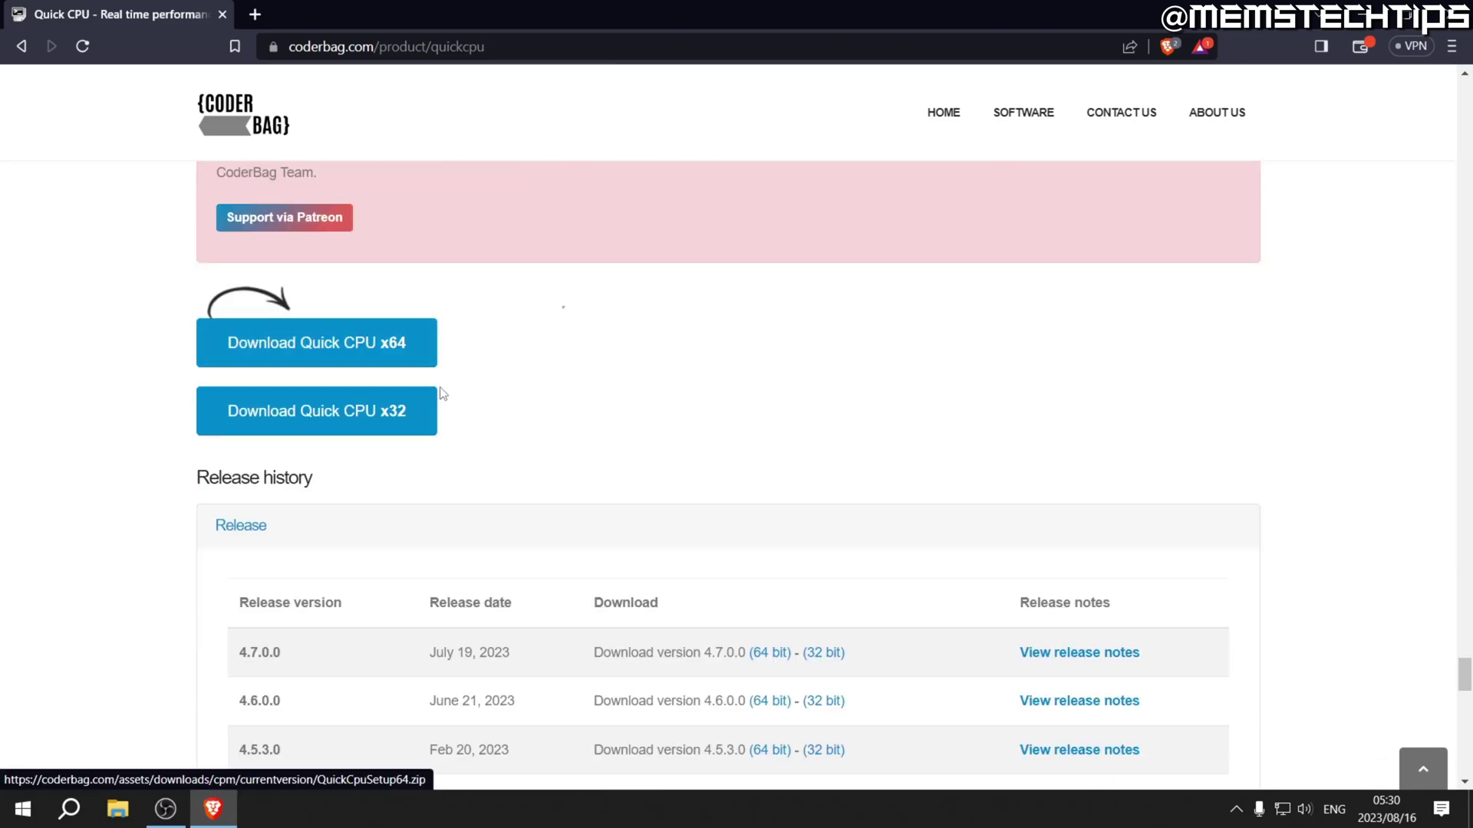
{"action": "left_click", "coordinate": [410, 350]}
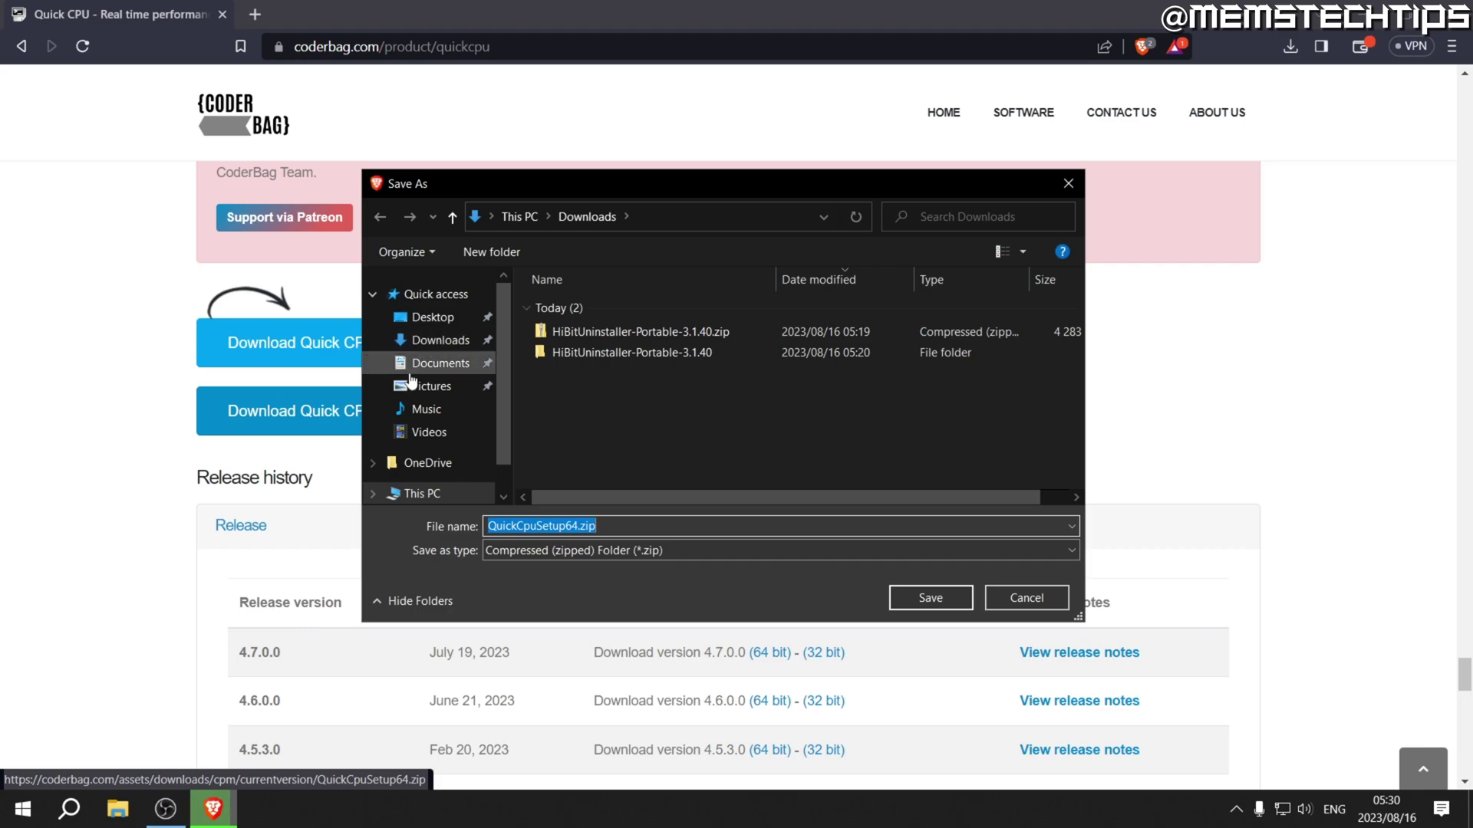
{"action": "key", "text": "Return"}
Show QuickCpuSetup64.zip in the Downloads folder and extract it to the proposed QuickCpuSetup64 folder.
{"action": "left_click", "coordinate": [1247, 125]}
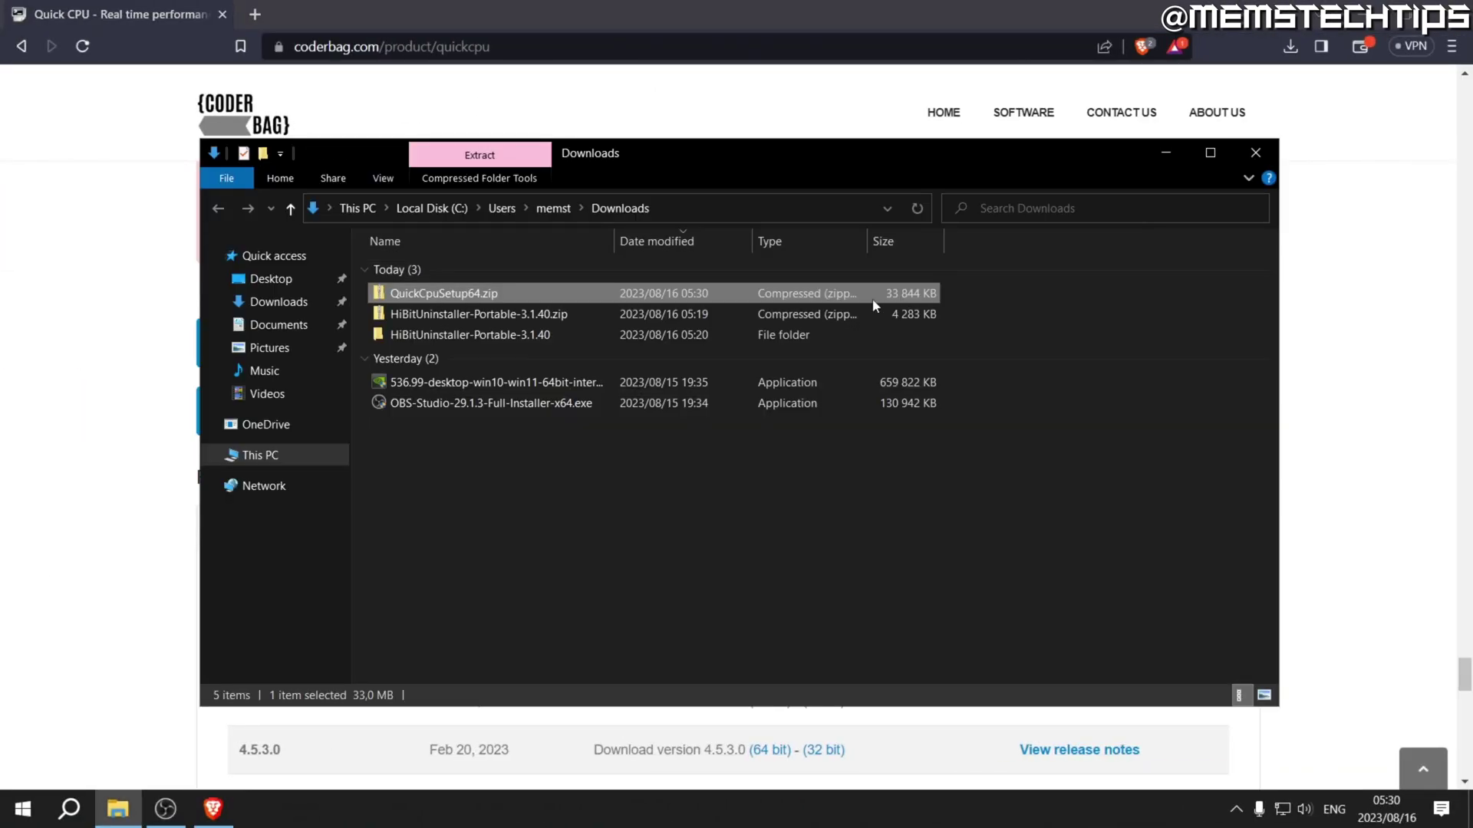
{"action": "right_click", "coordinate": [551, 303]}
{"action": "left_click", "coordinate": [554, 366]}
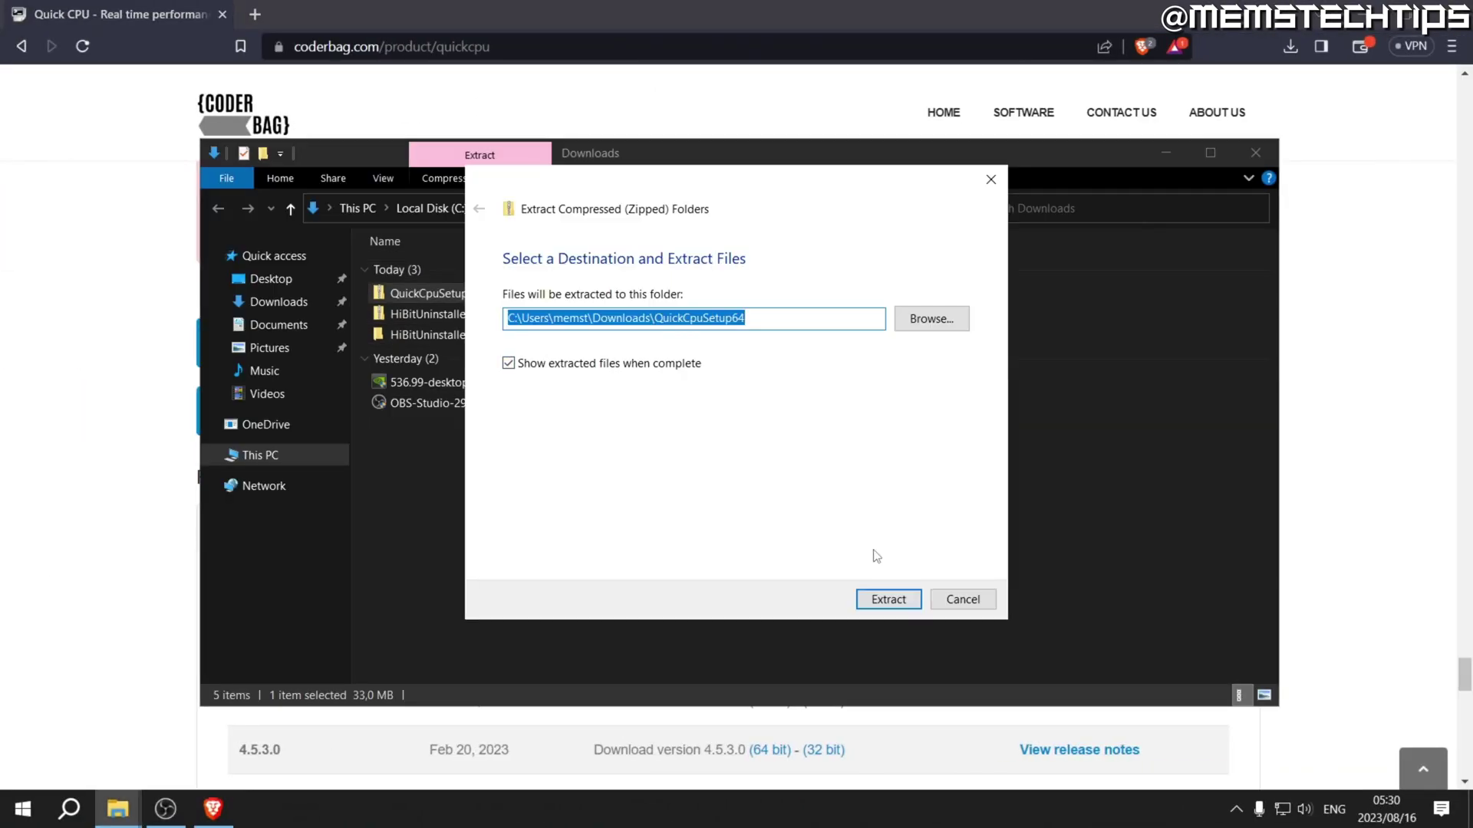
{"action": "key", "text": "Return"}
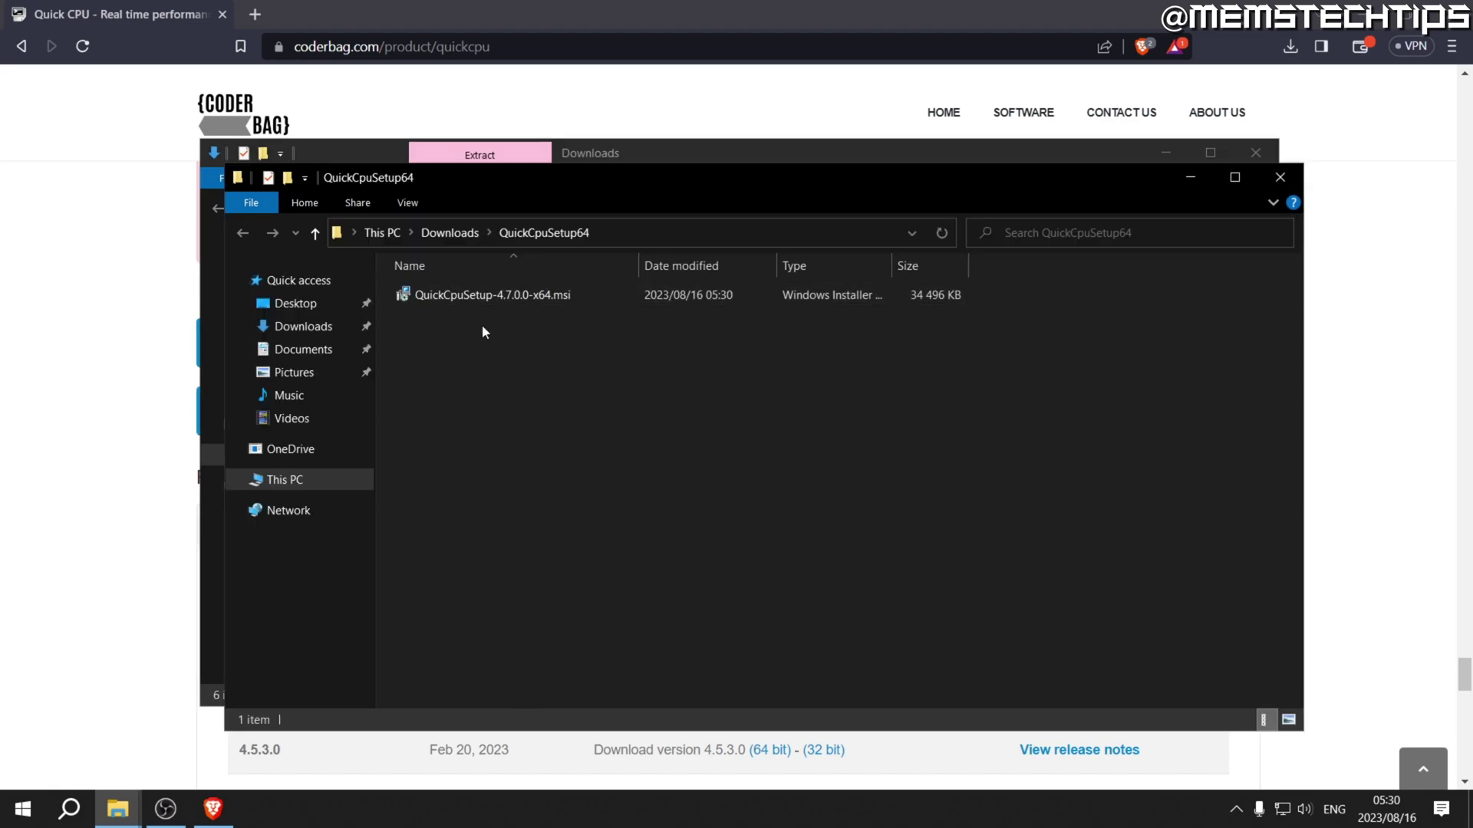
Install Quick CPU from QuickCpuSetup-4.7.0.0-x64.msi, accepting the license agreement, and finish setup with the option to launch the program.
{"action": "double_click", "coordinate": [502, 298]}
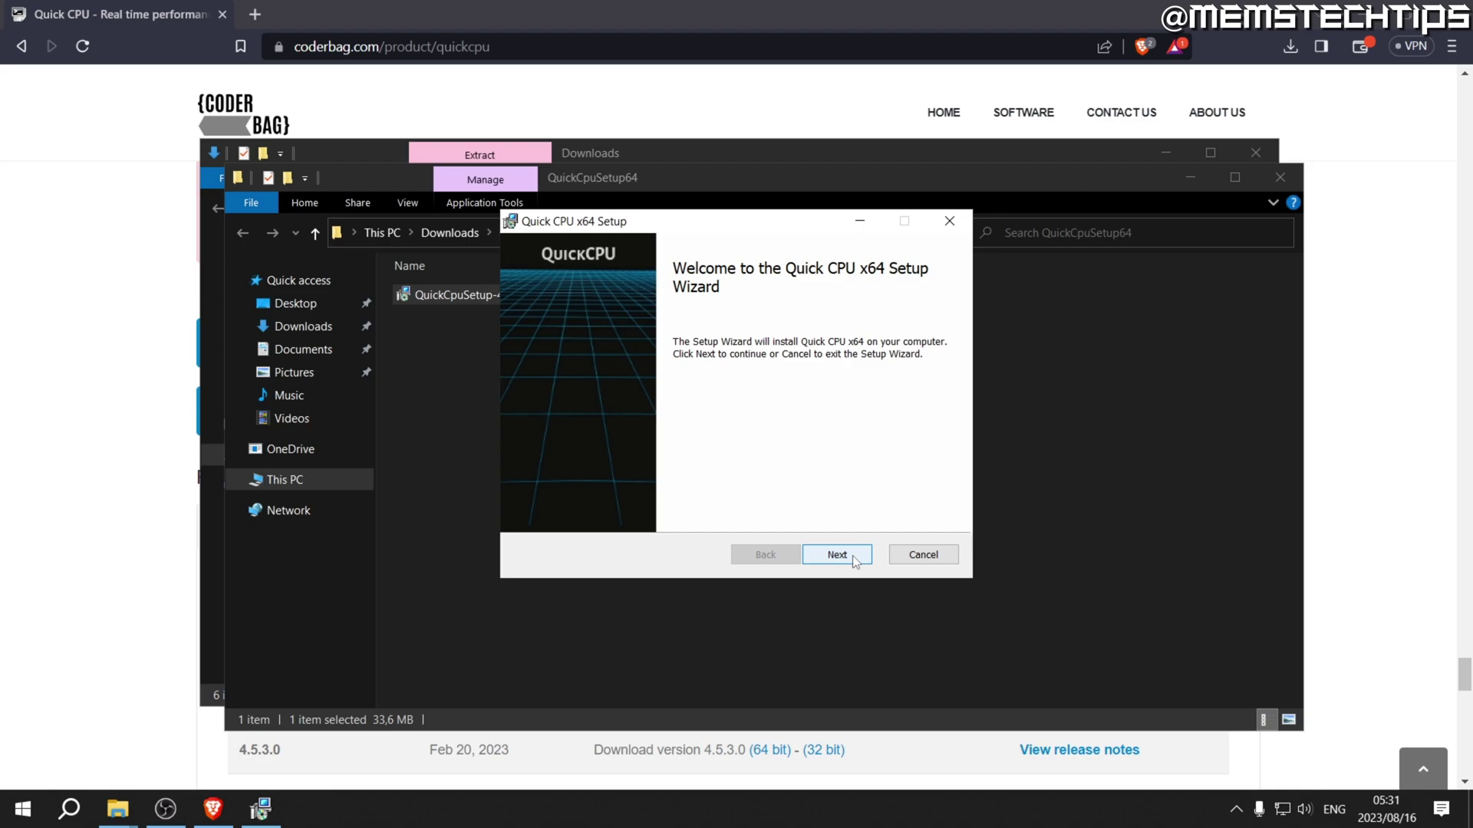
{"action": "left_click", "coordinate": [853, 555]}
{"action": "left_click", "coordinate": [678, 511]}
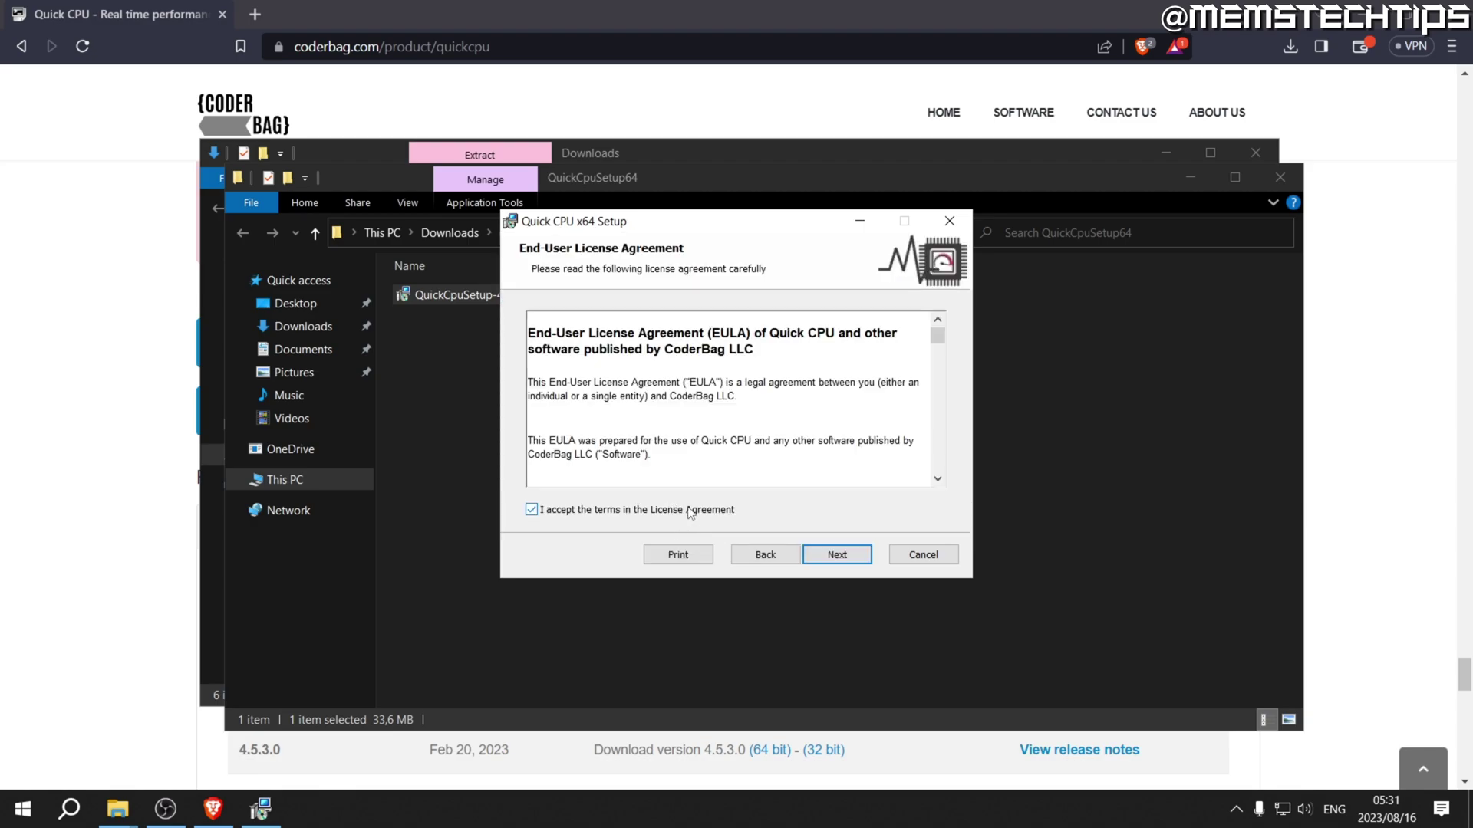
{"action": "left_click", "coordinate": [850, 557]}
{"action": "left_click", "coordinate": [850, 558]}
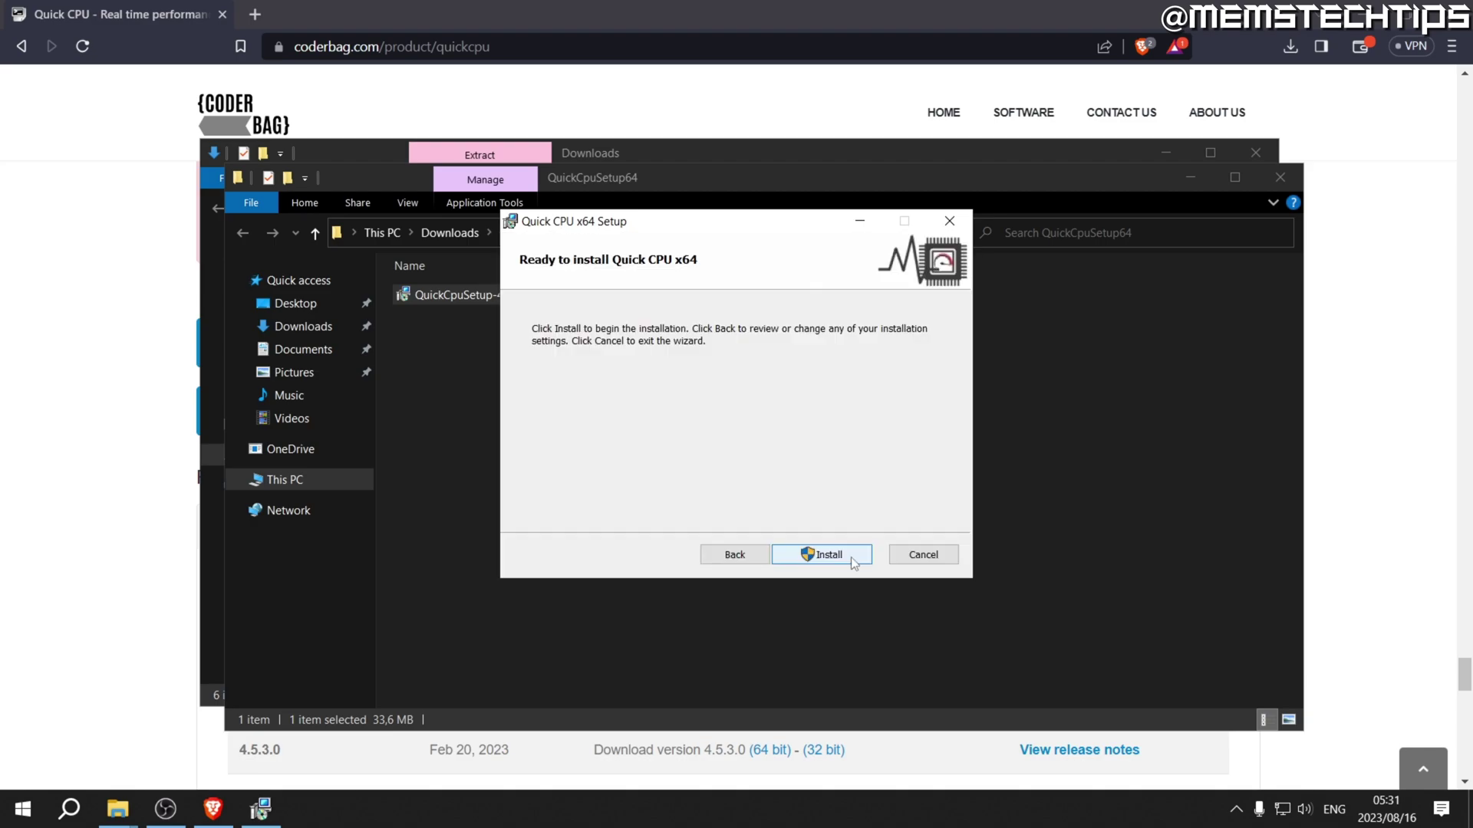
{"action": "left_click", "coordinate": [850, 557]}
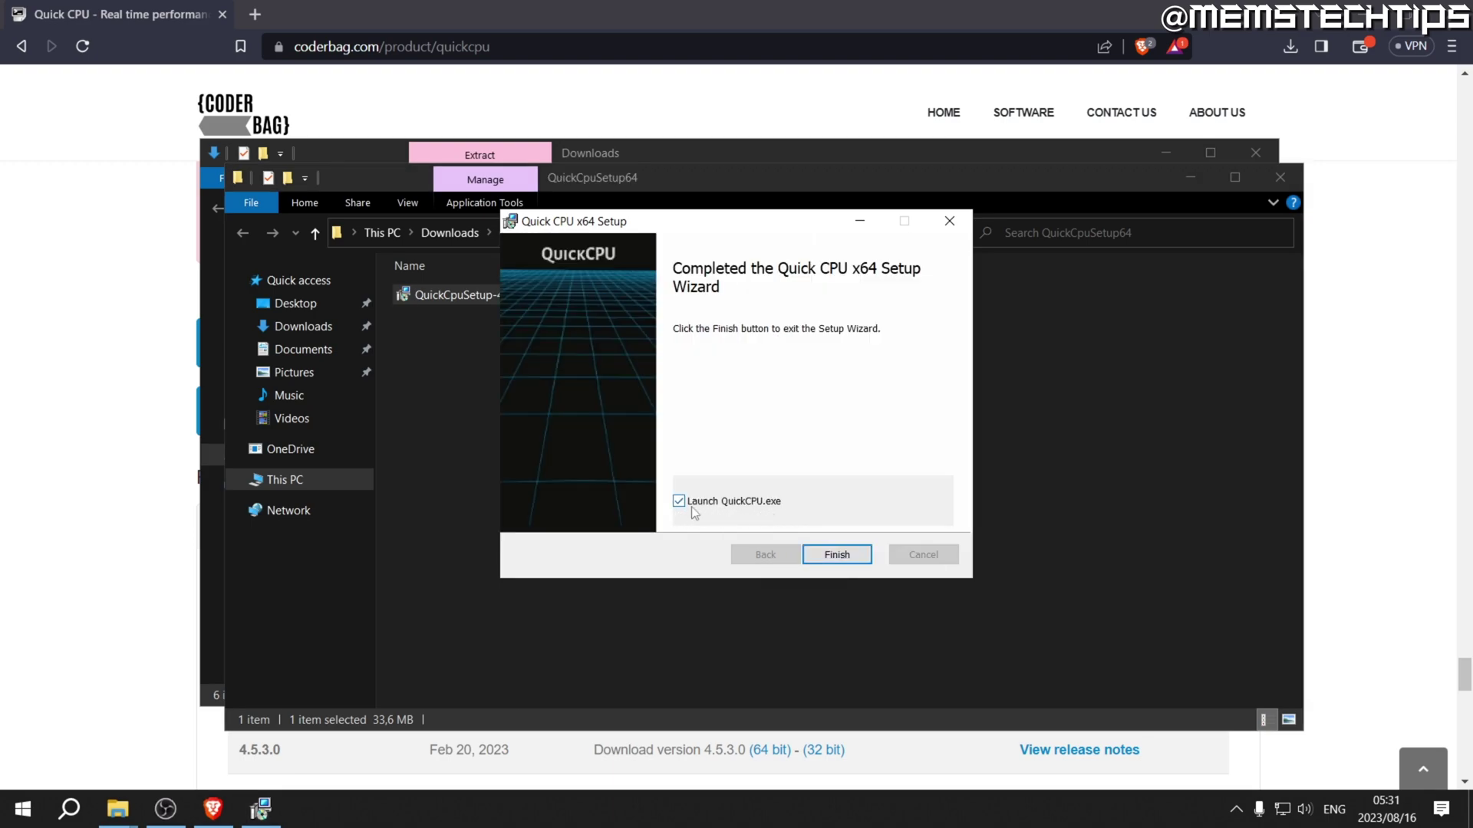
{"action": "left_click", "coordinate": [837, 554]}
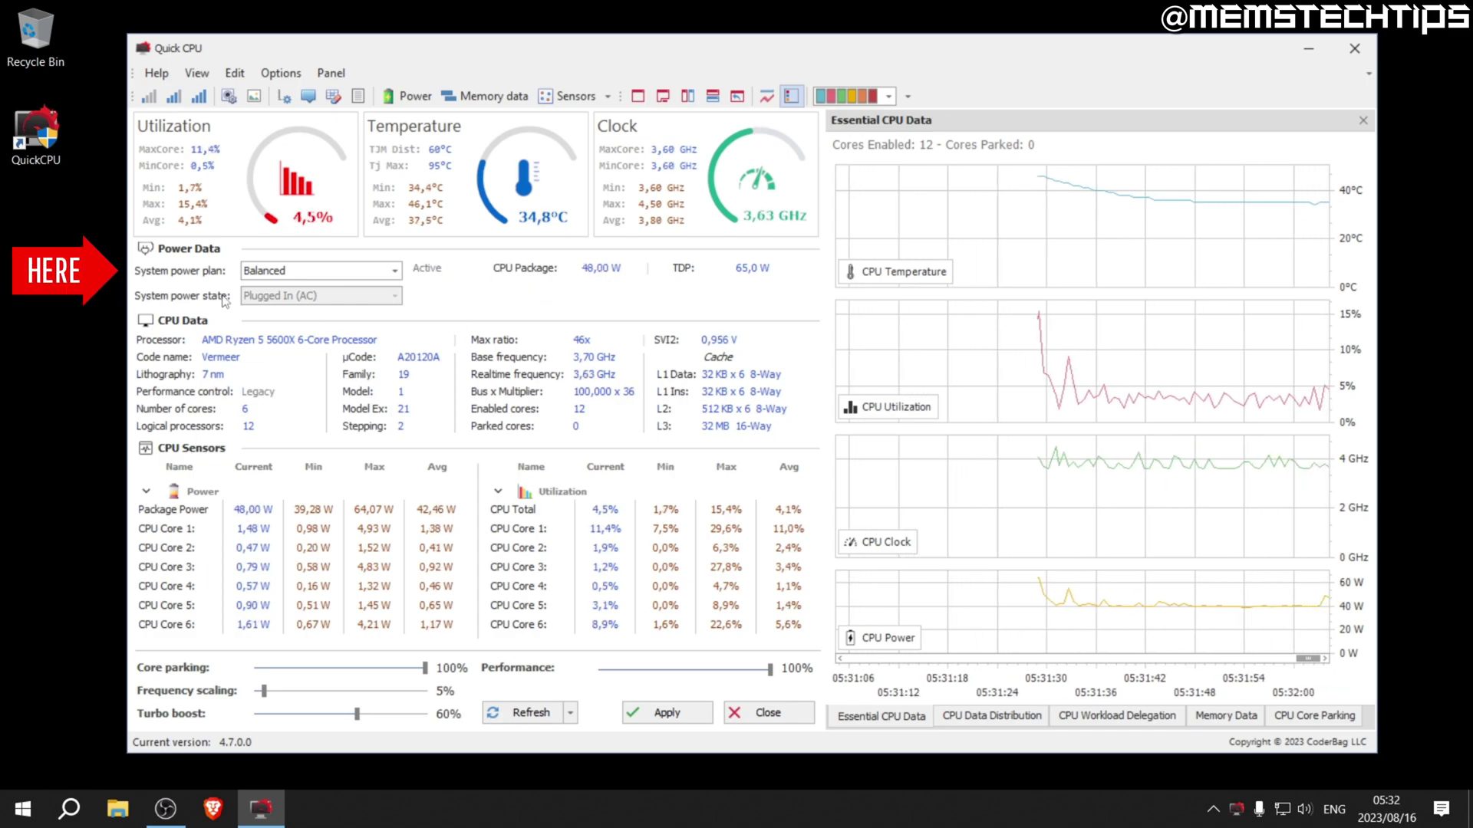
Choose Ultimate Performance as the system power plan and set it as active.
{"action": "left_click", "coordinate": [325, 272]}
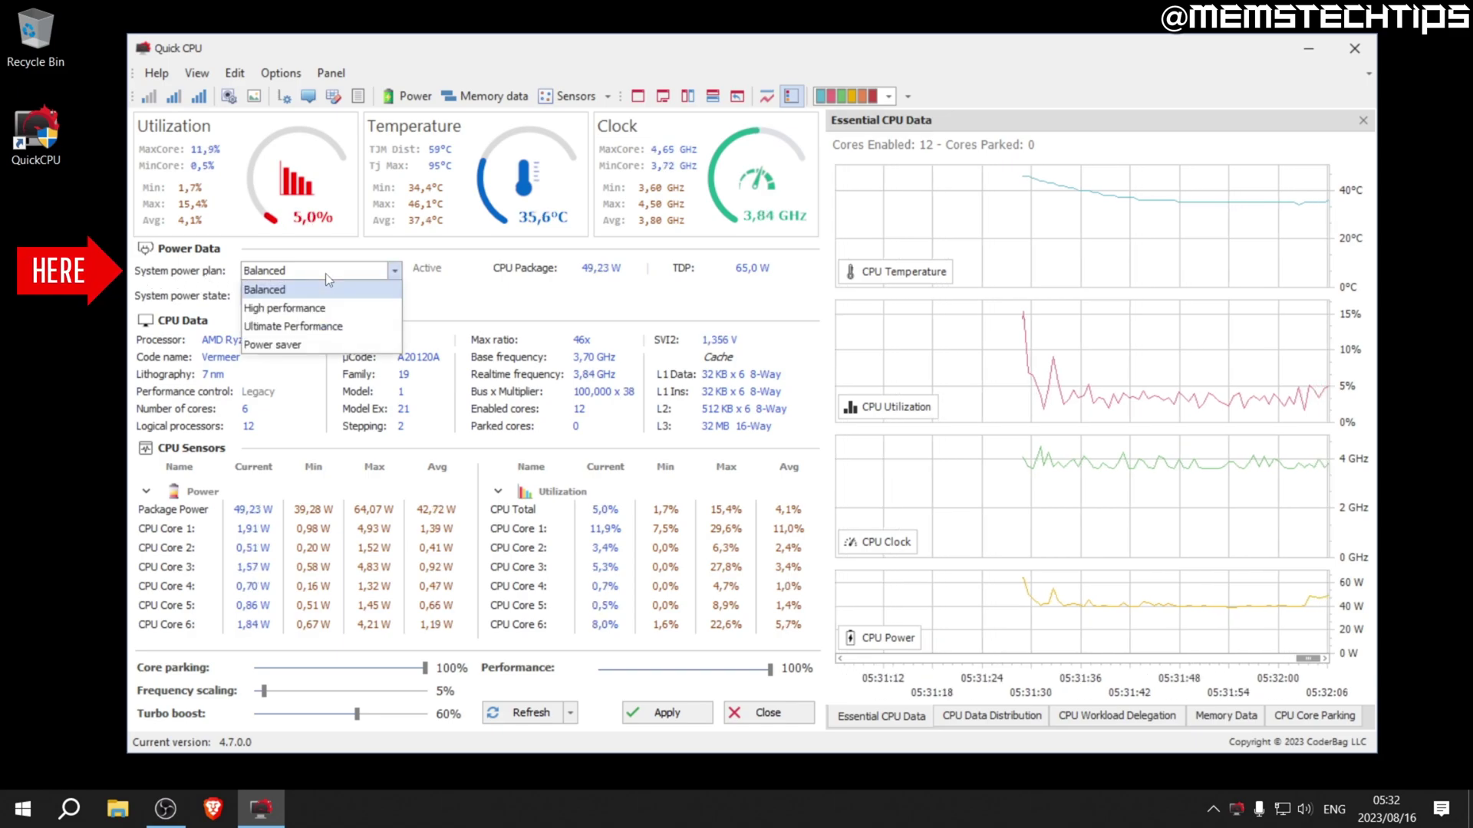
{"action": "left_click", "coordinate": [313, 328]}
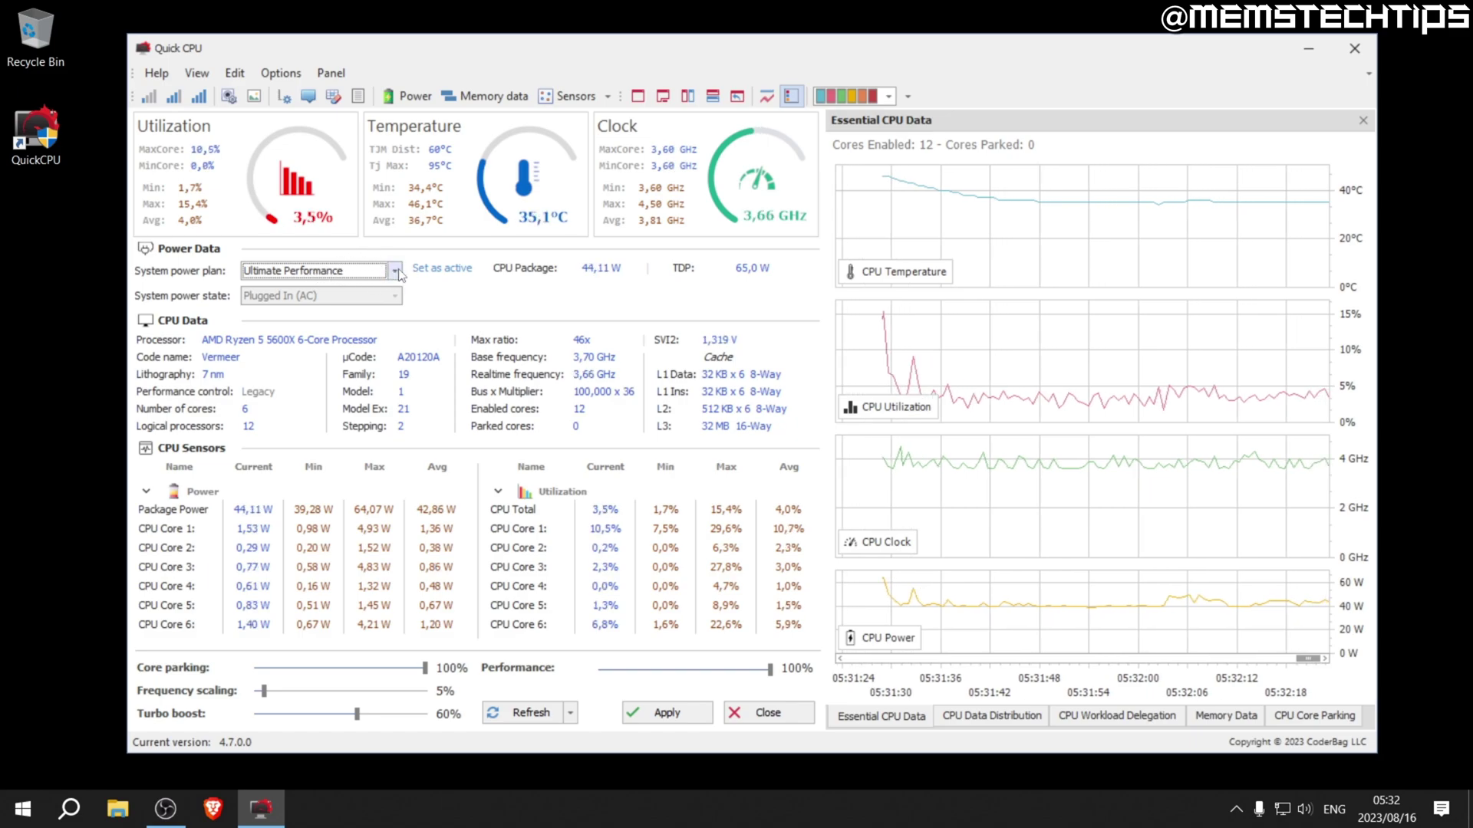
{"action": "left_click", "coordinate": [442, 268]}
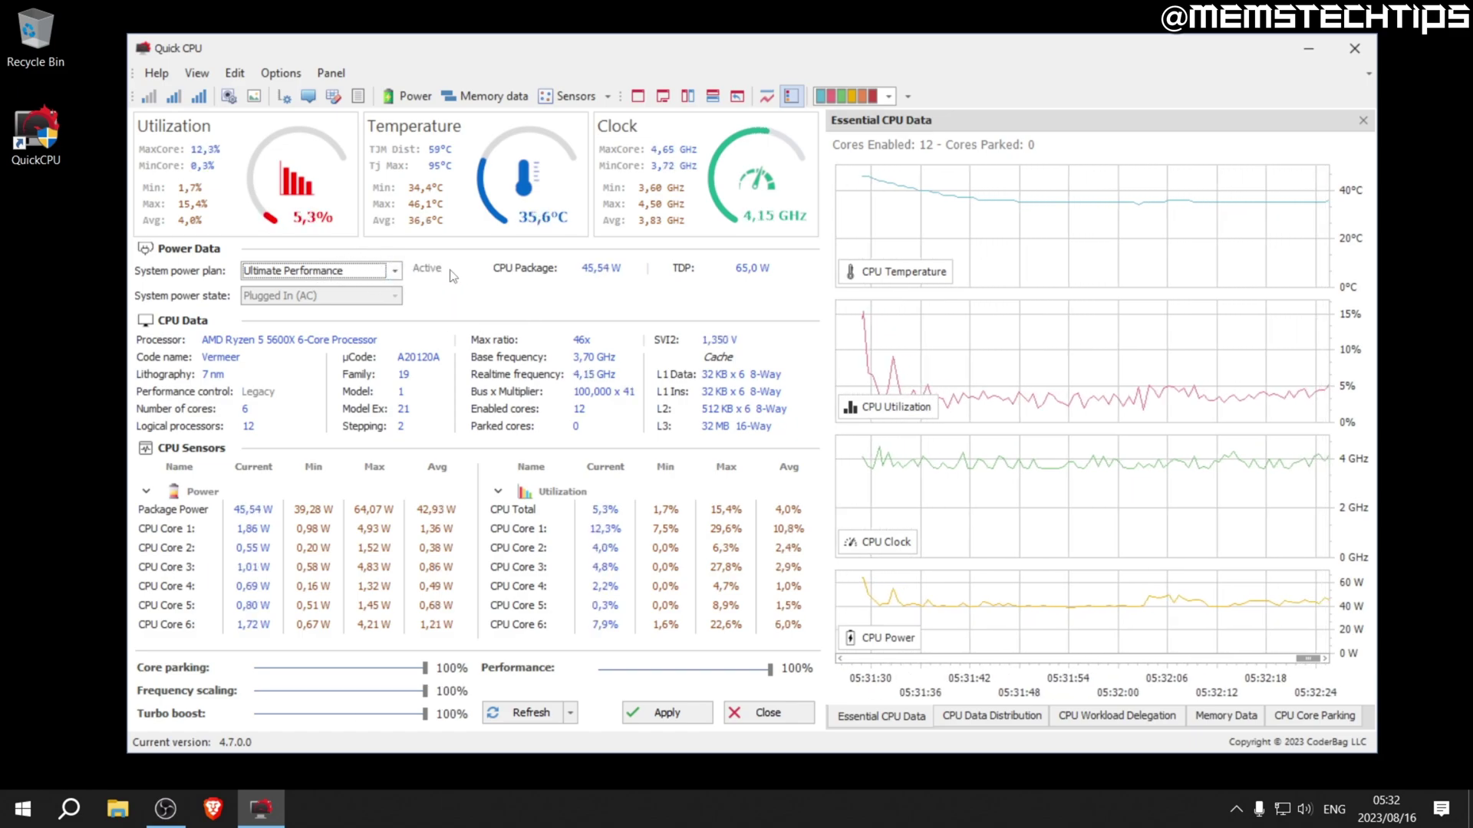
Set core parking to 100%, apply the CPU settings and close Quick CPU.
{"action": "left_click_drag", "start_coordinate": [420, 668], "coordinate": [430, 668]}
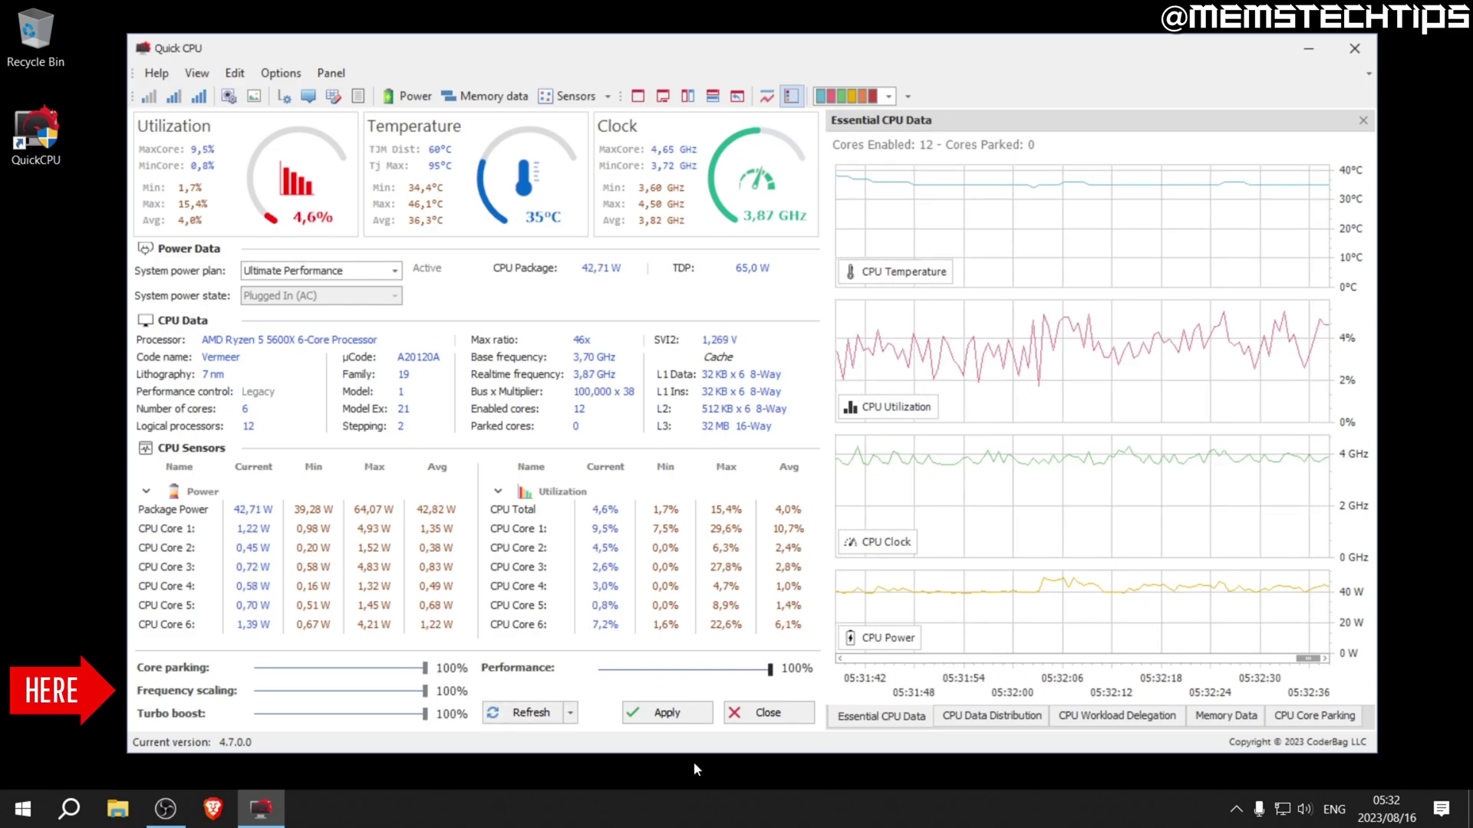
{"action": "left_click", "coordinate": [666, 712]}
{"action": "left_click", "coordinate": [882, 454]}
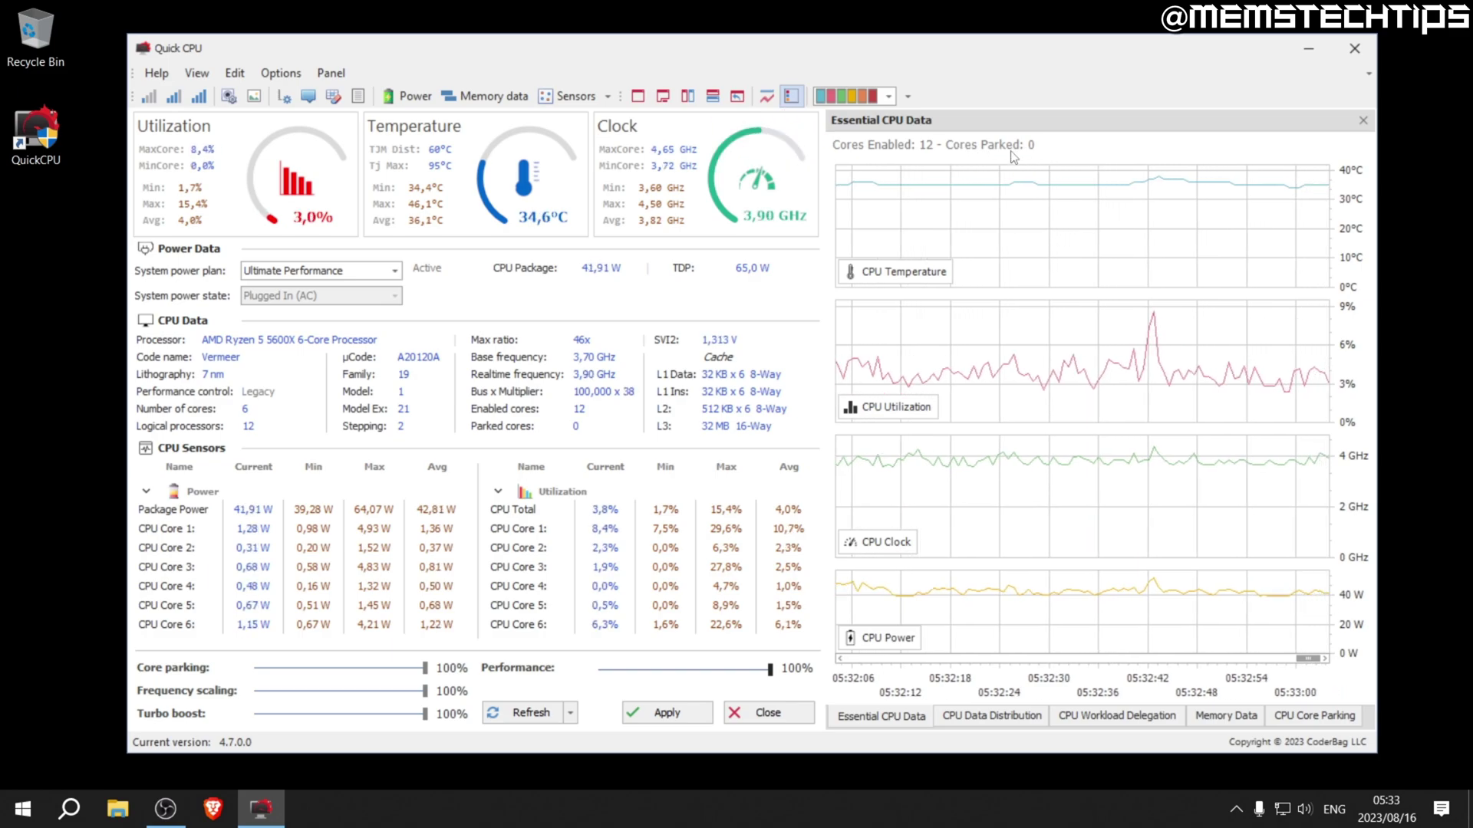
{"action": "left_click", "coordinate": [1361, 47]}
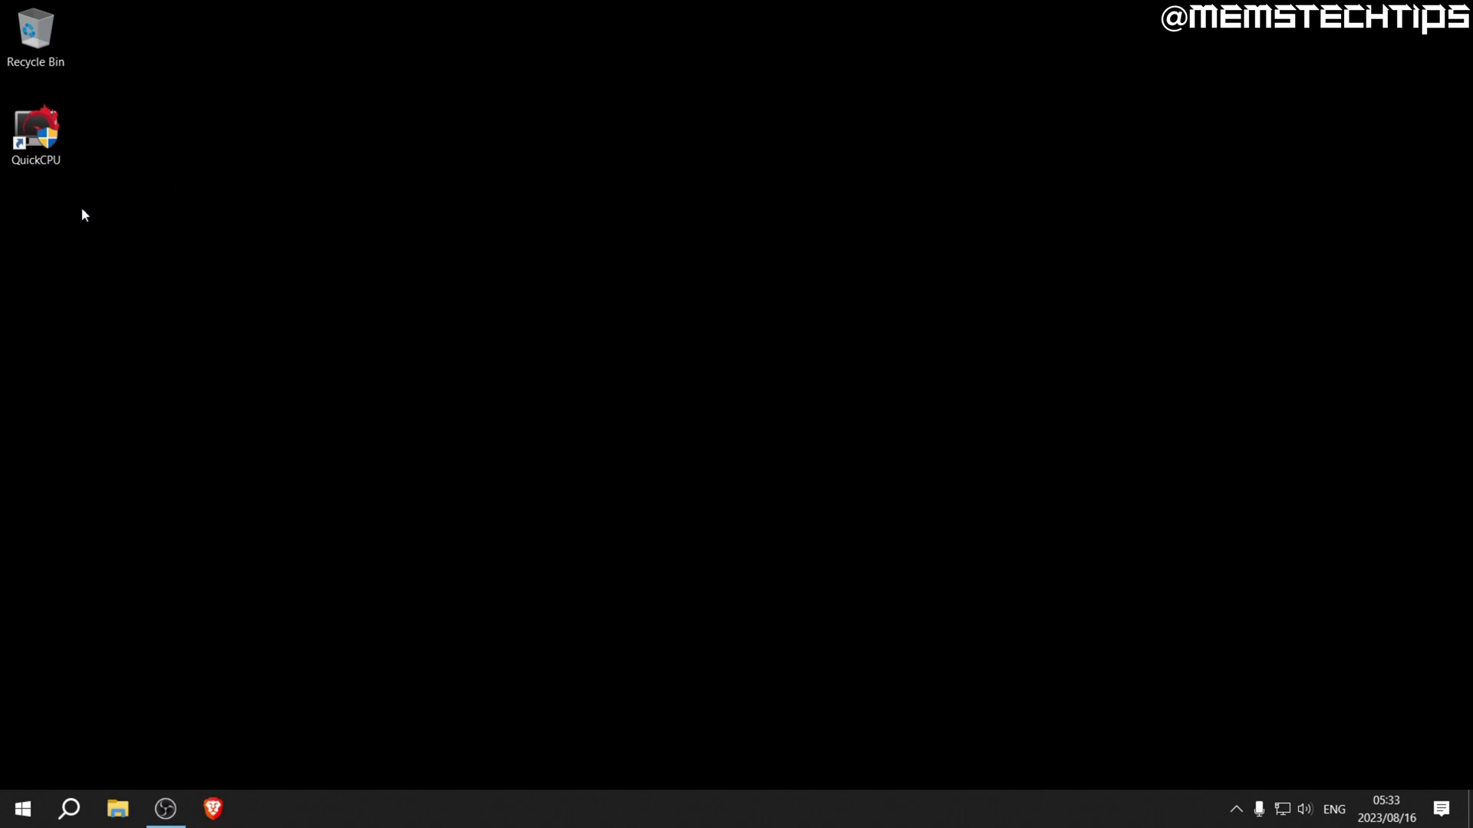
Move the QuickCPU desktop shortcut to the Recycle Bin and empty the bin.
{"action": "left_click_drag", "start_coordinate": [30, 43], "coordinate": [31, 42]}
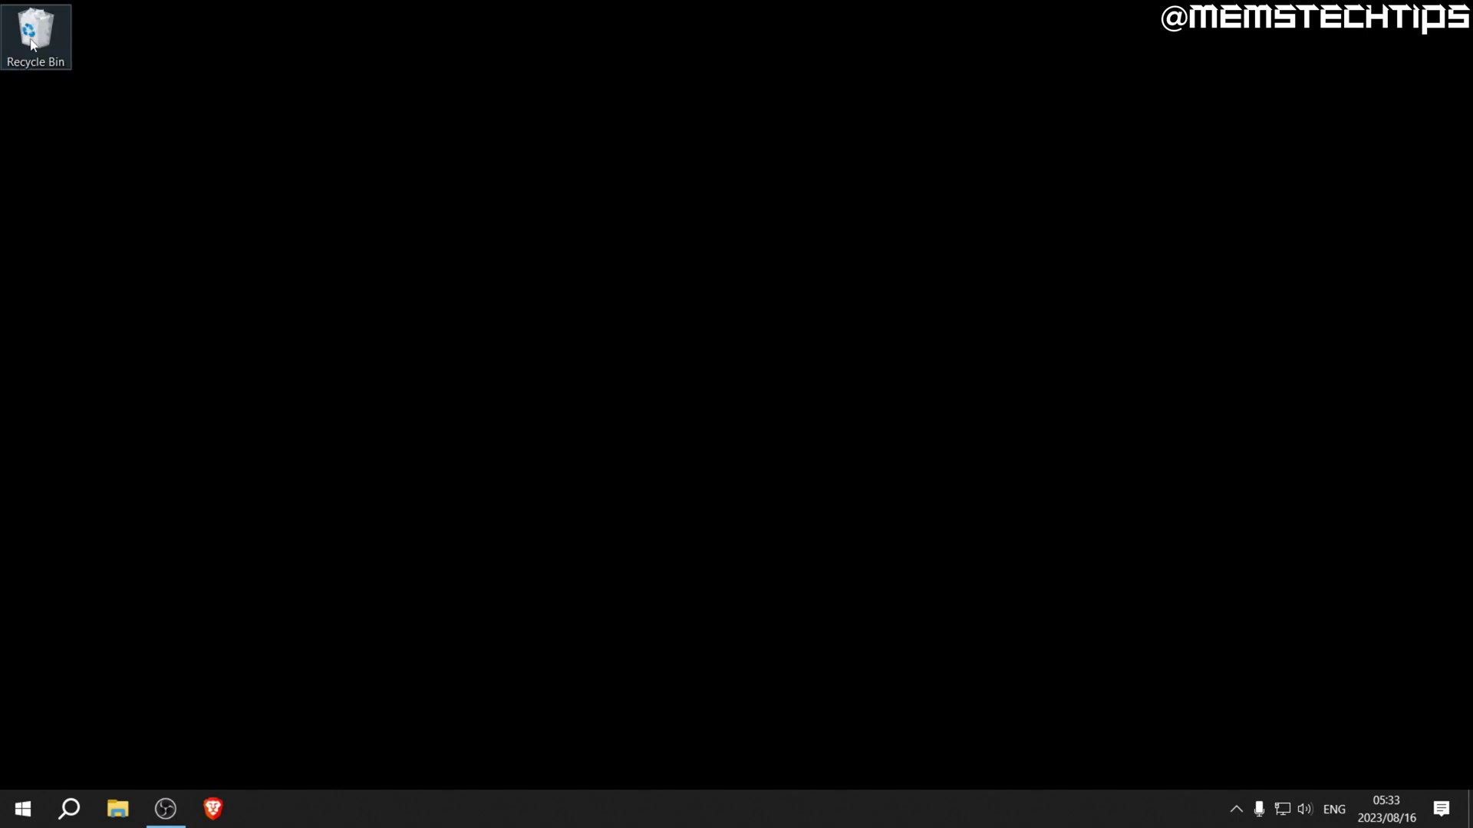
{"action": "right_click", "coordinate": [30, 39]}
{"action": "left_click", "coordinate": [115, 72]}
{"action": "key", "text": "Return"}
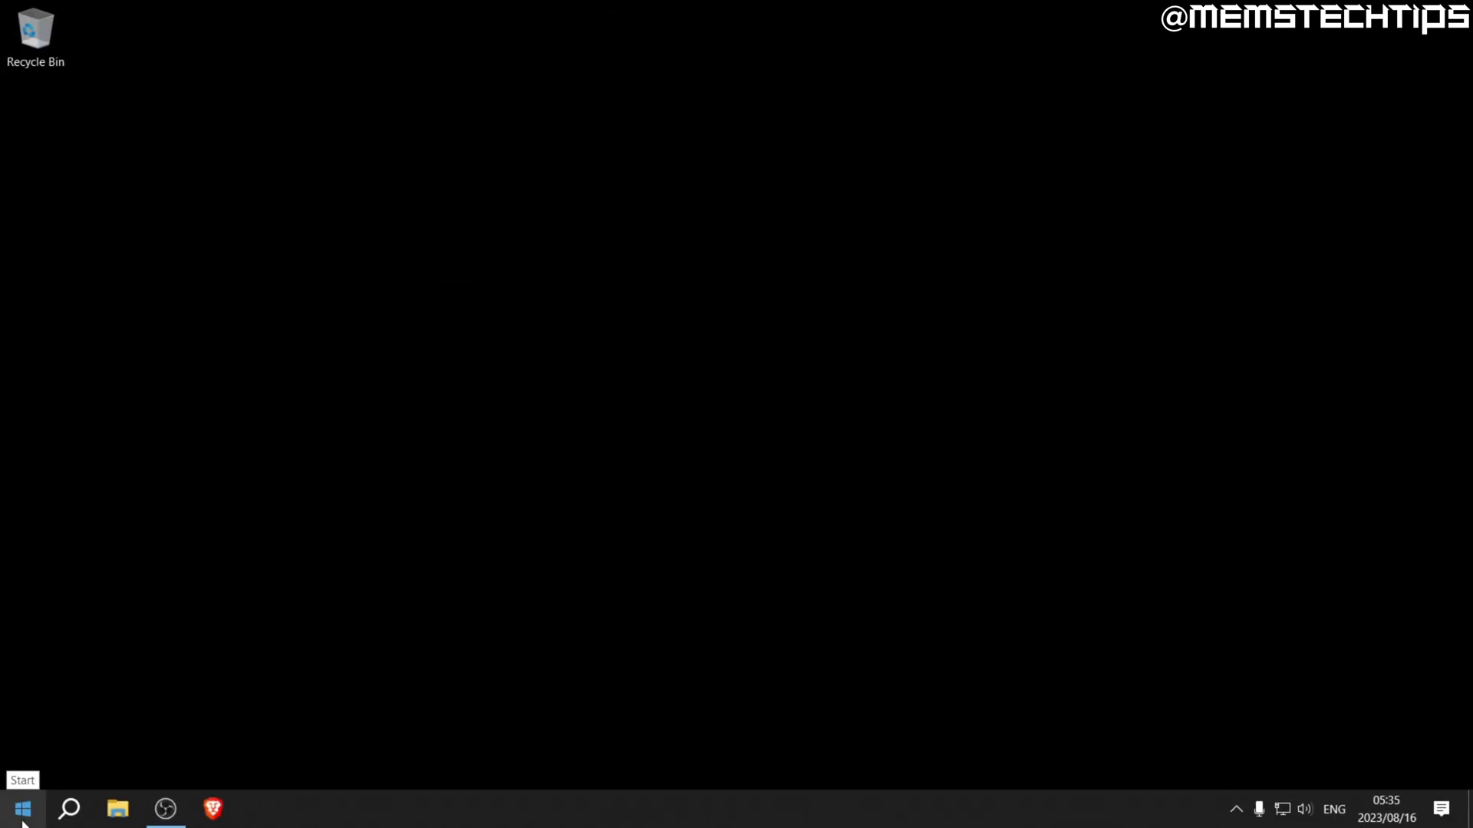
Open the NVIDIA Control Panel from the Start menu's app list.
{"action": "left_click", "coordinate": [21, 819]}
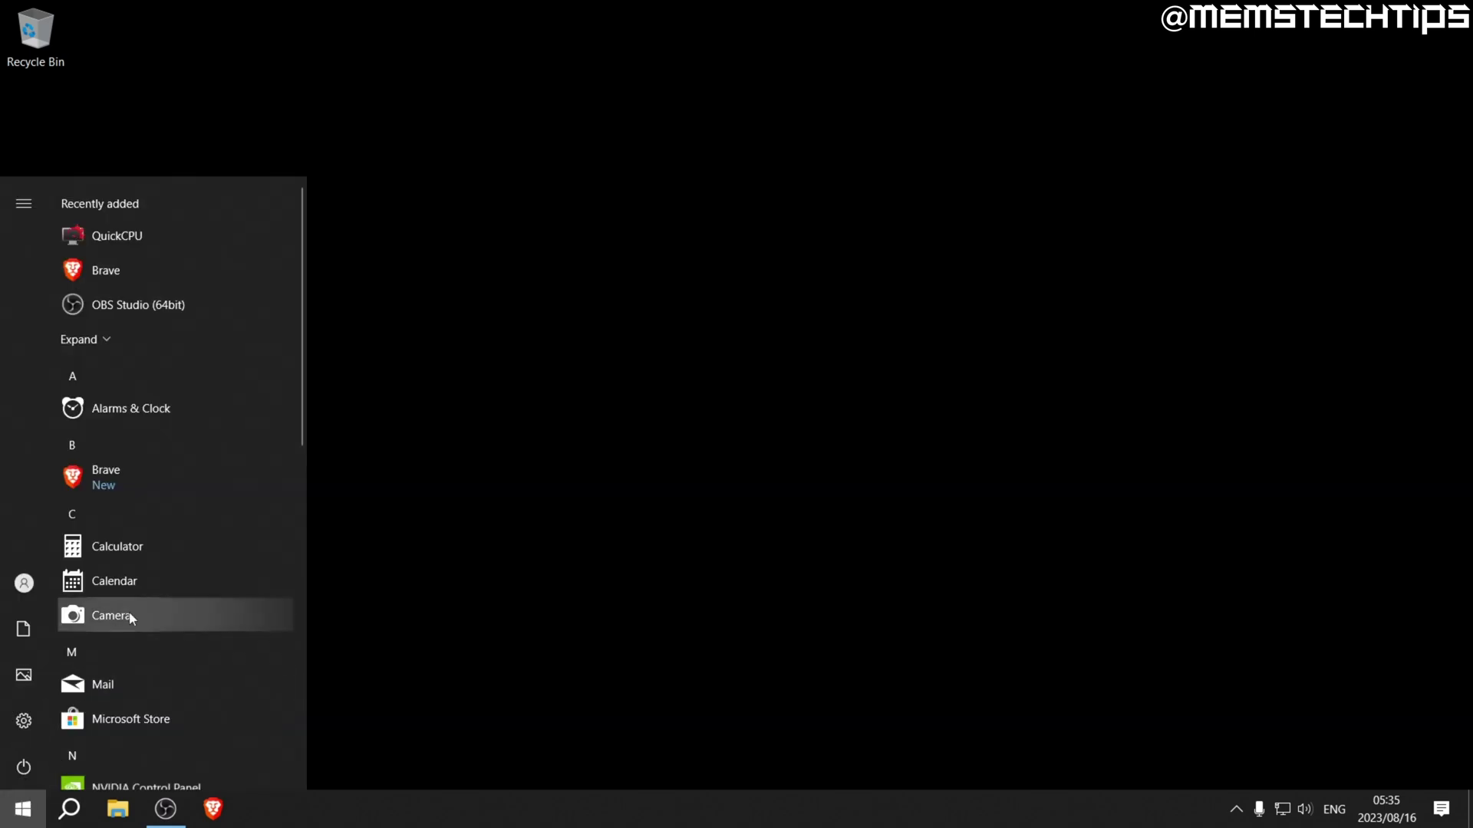
{"action": "scroll", "coordinate": [284, 330], "scroll_direction": "down", "scroll_amount": 4}
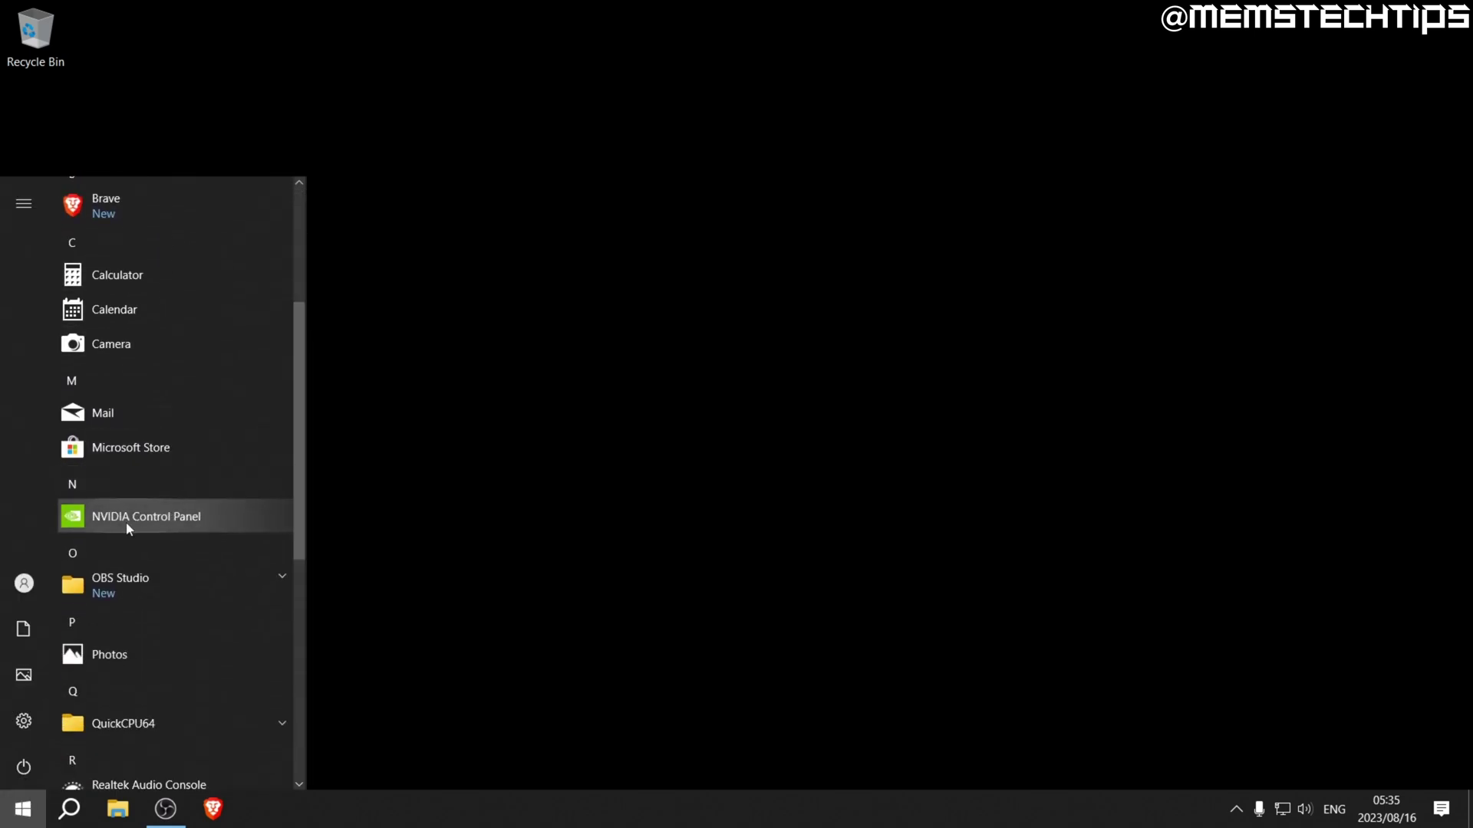
{"action": "left_click", "coordinate": [154, 517]}
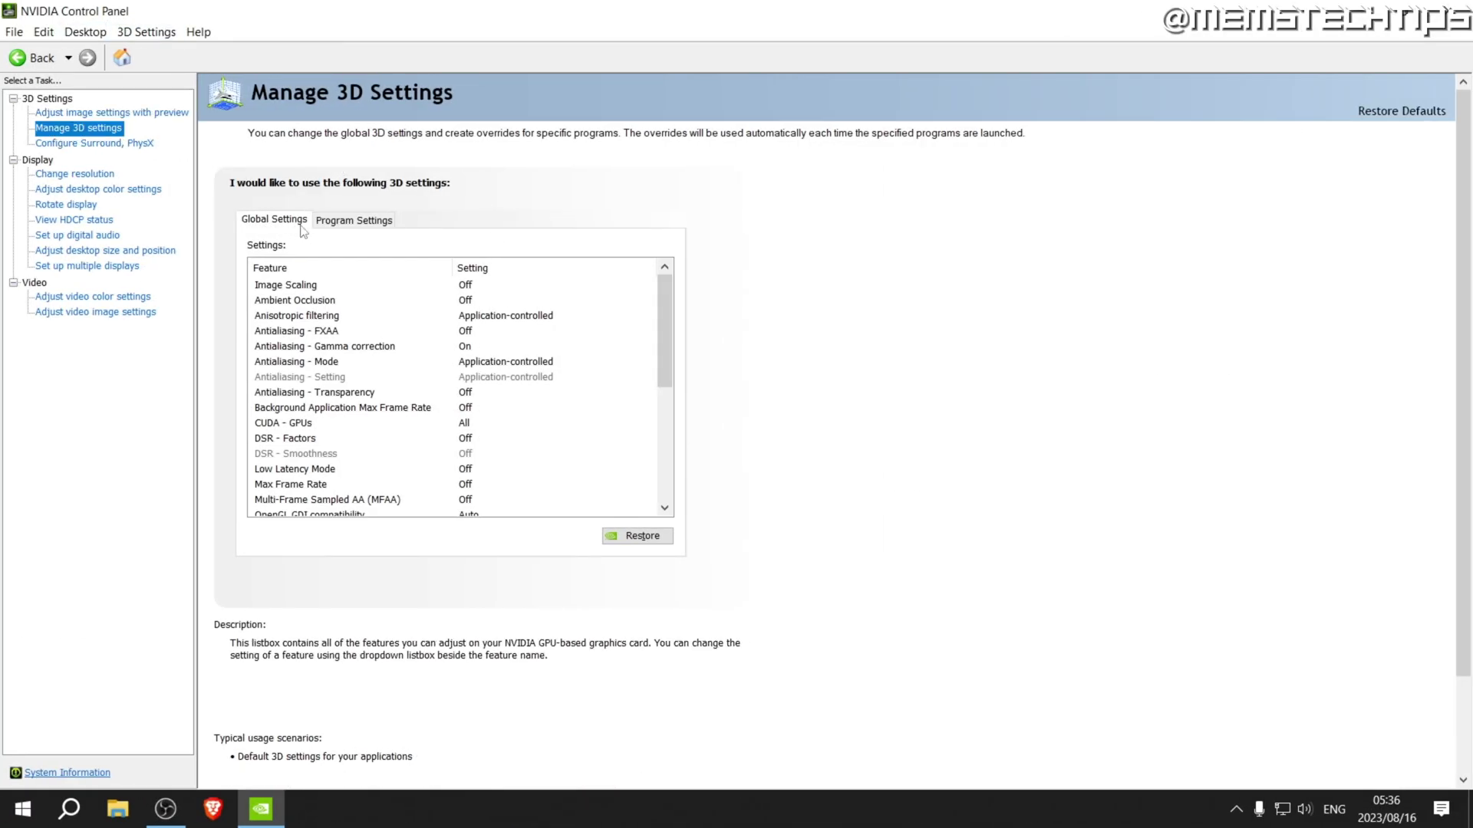
In the global 3D settings, set Low Latency Mode to Ultra and OpenGL rendering GPU to NVIDIA GeForce RTX 3060.
{"action": "left_click", "coordinate": [318, 289]}
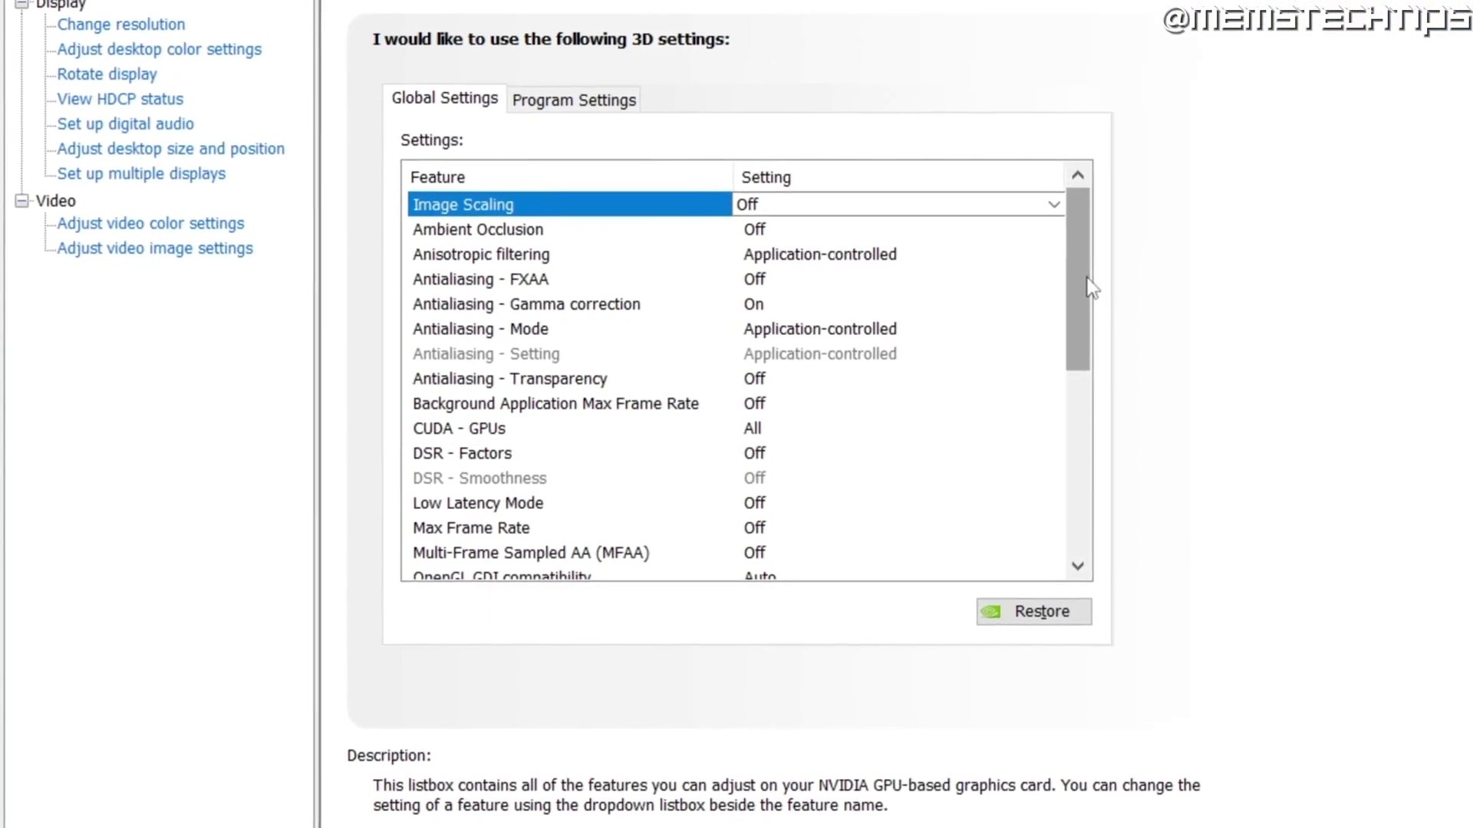
{"action": "left_click_drag", "start_coordinate": [1022, 289], "coordinate": [1103, 346]}
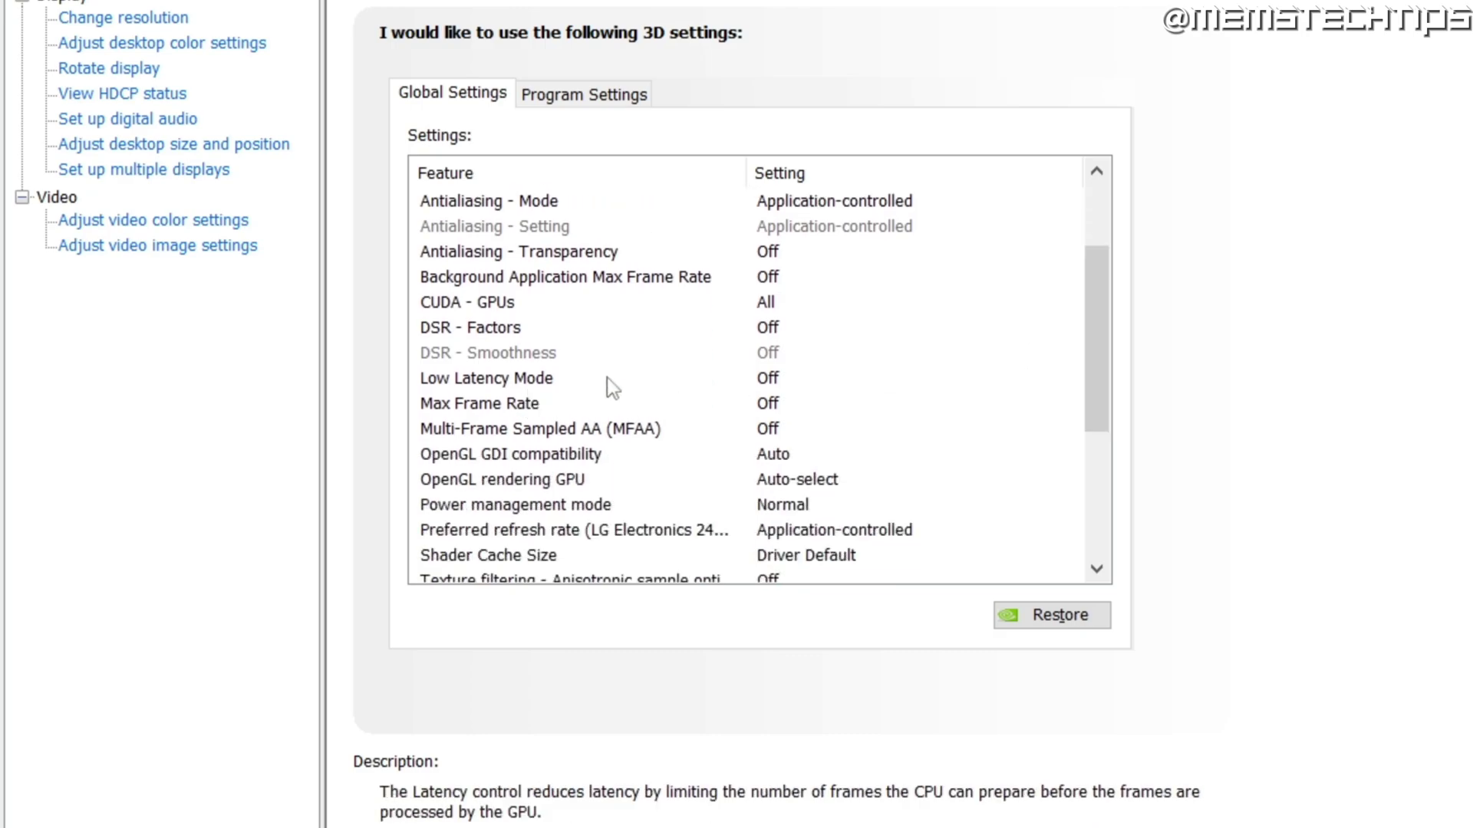
{"action": "left_click", "coordinate": [784, 380]}
{"action": "left_click", "coordinate": [783, 383]}
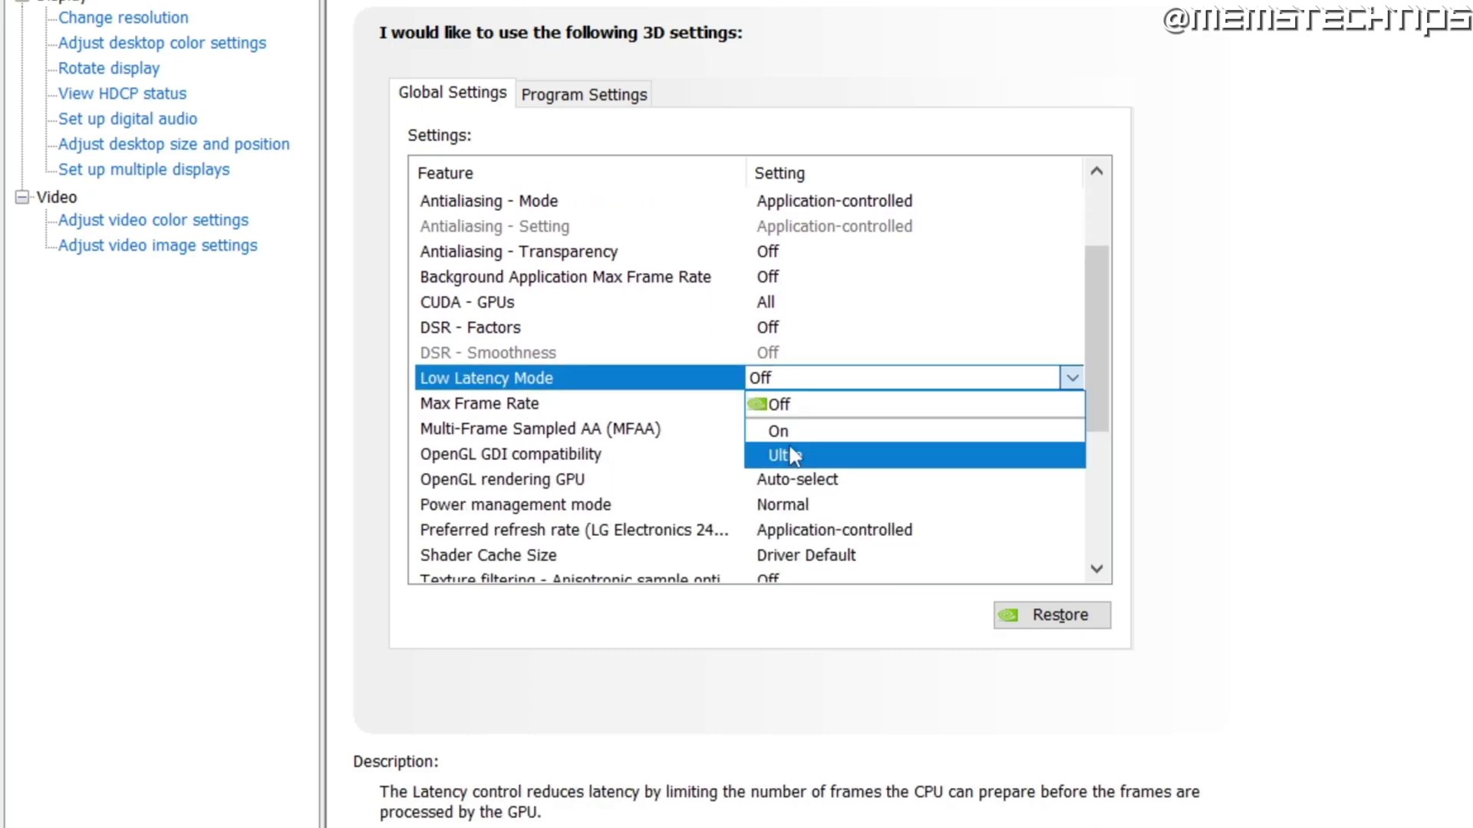
{"action": "left_click", "coordinate": [827, 454]}
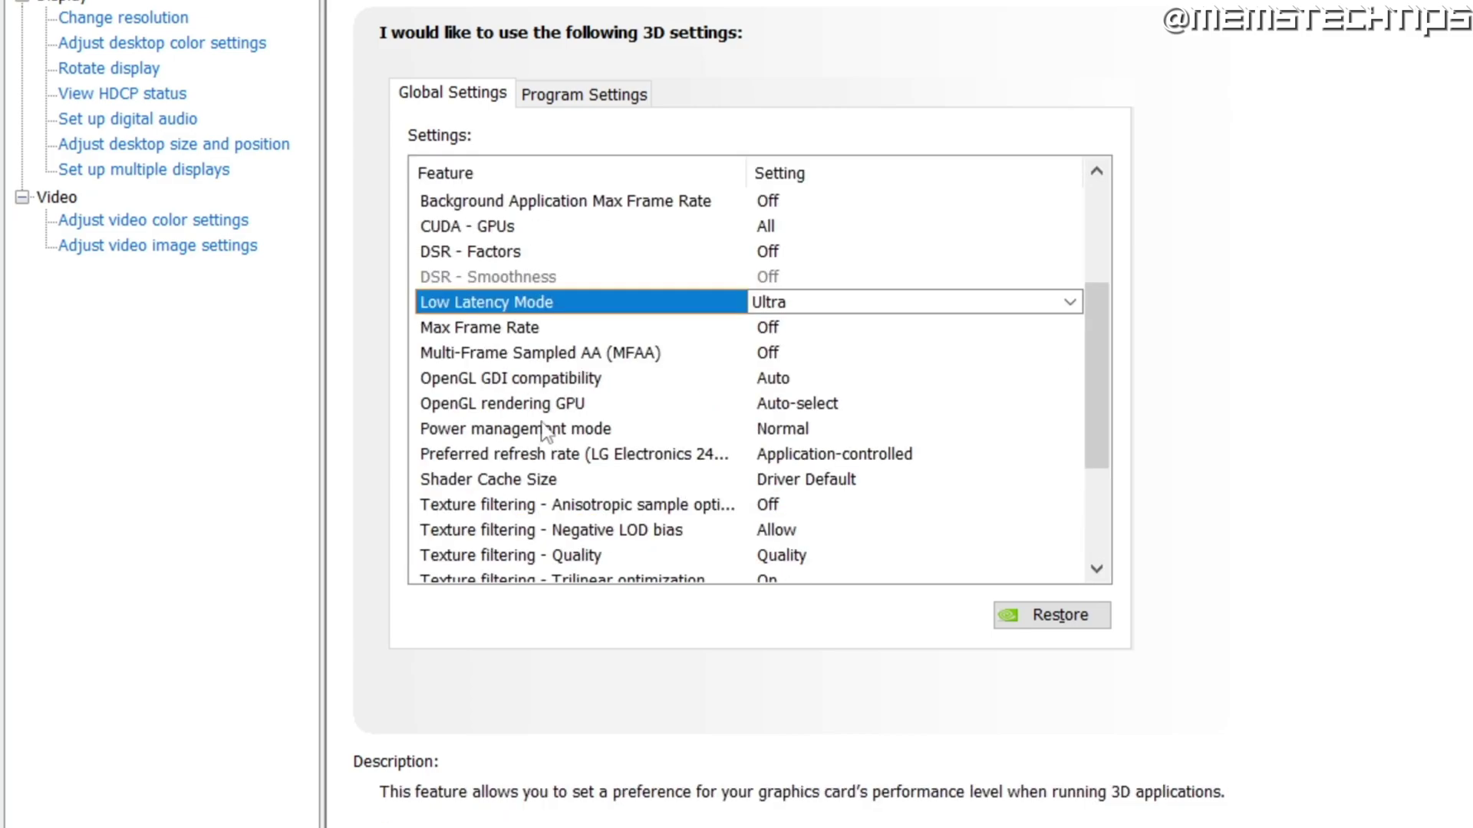
{"action": "left_click", "coordinate": [812, 407]}
{"action": "left_click", "coordinate": [887, 404]}
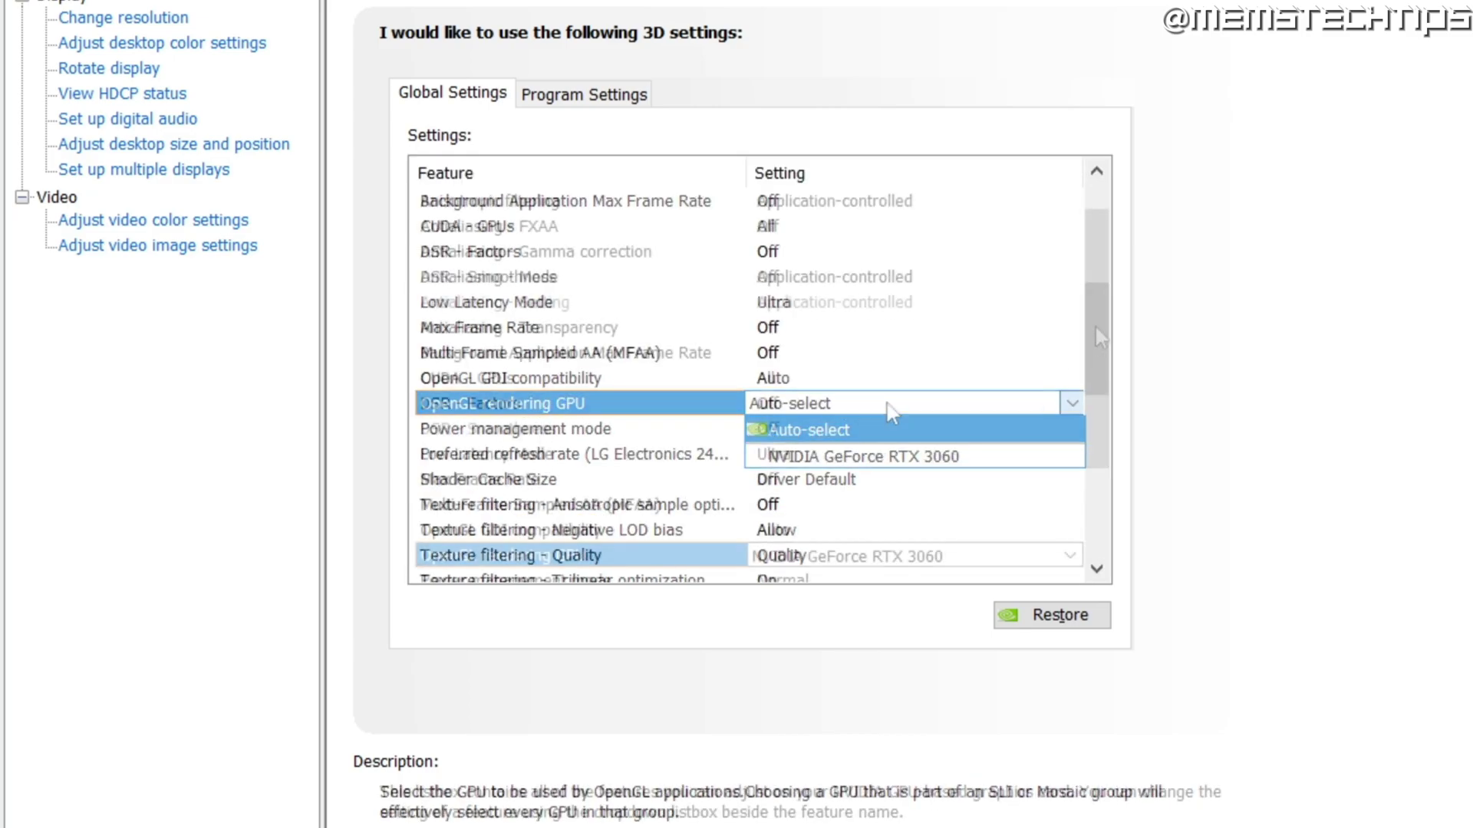
{"action": "left_click", "coordinate": [860, 453]}
Set Power management mode to Prefer maximum performance and Preferred refresh rate to Highest available.
{"action": "left_click_drag", "start_coordinate": [1097, 302], "coordinate": [1107, 436]}
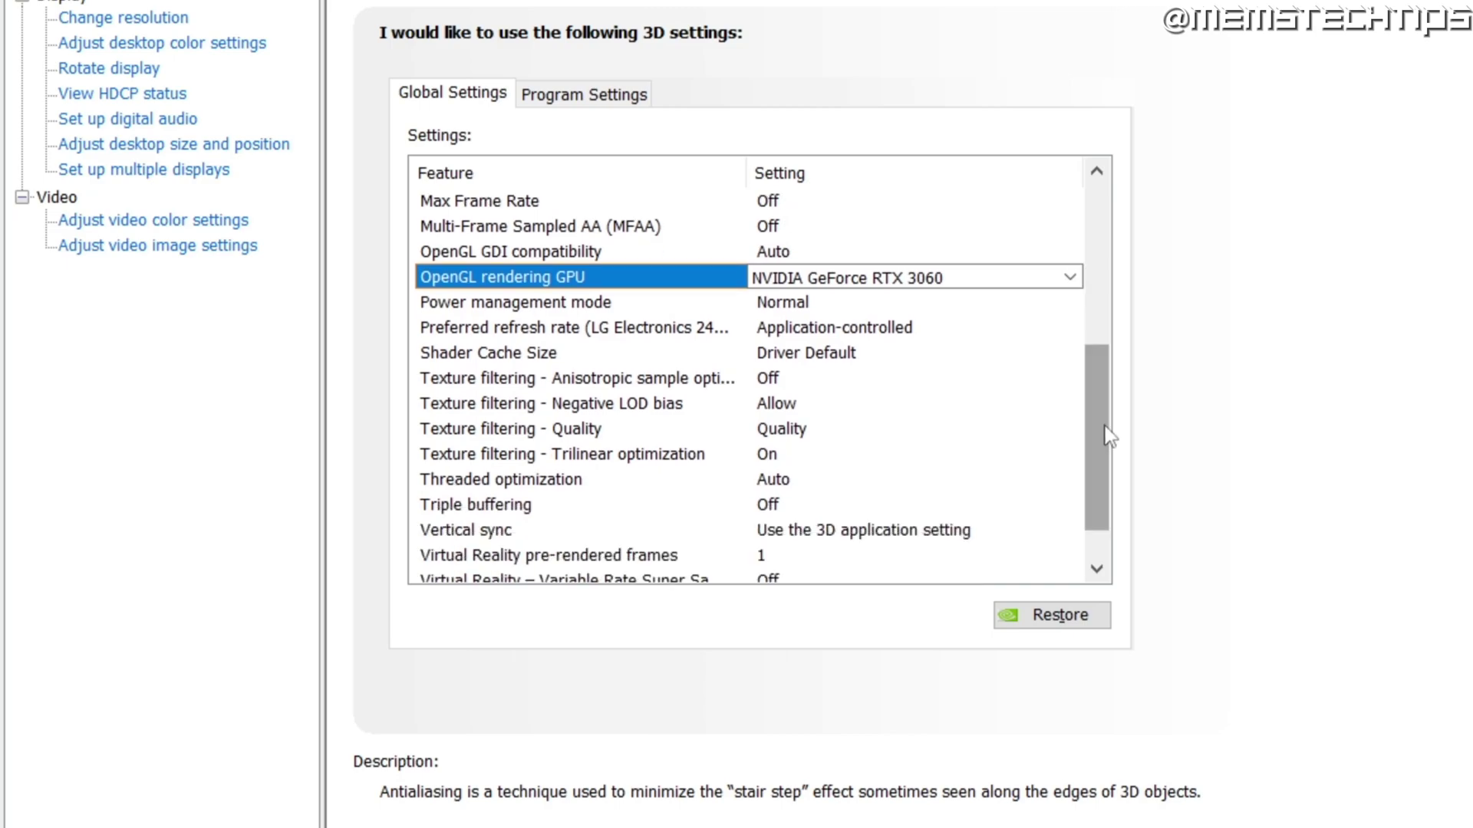
{"action": "left_click", "coordinate": [820, 305]}
{"action": "left_click", "coordinate": [827, 304]}
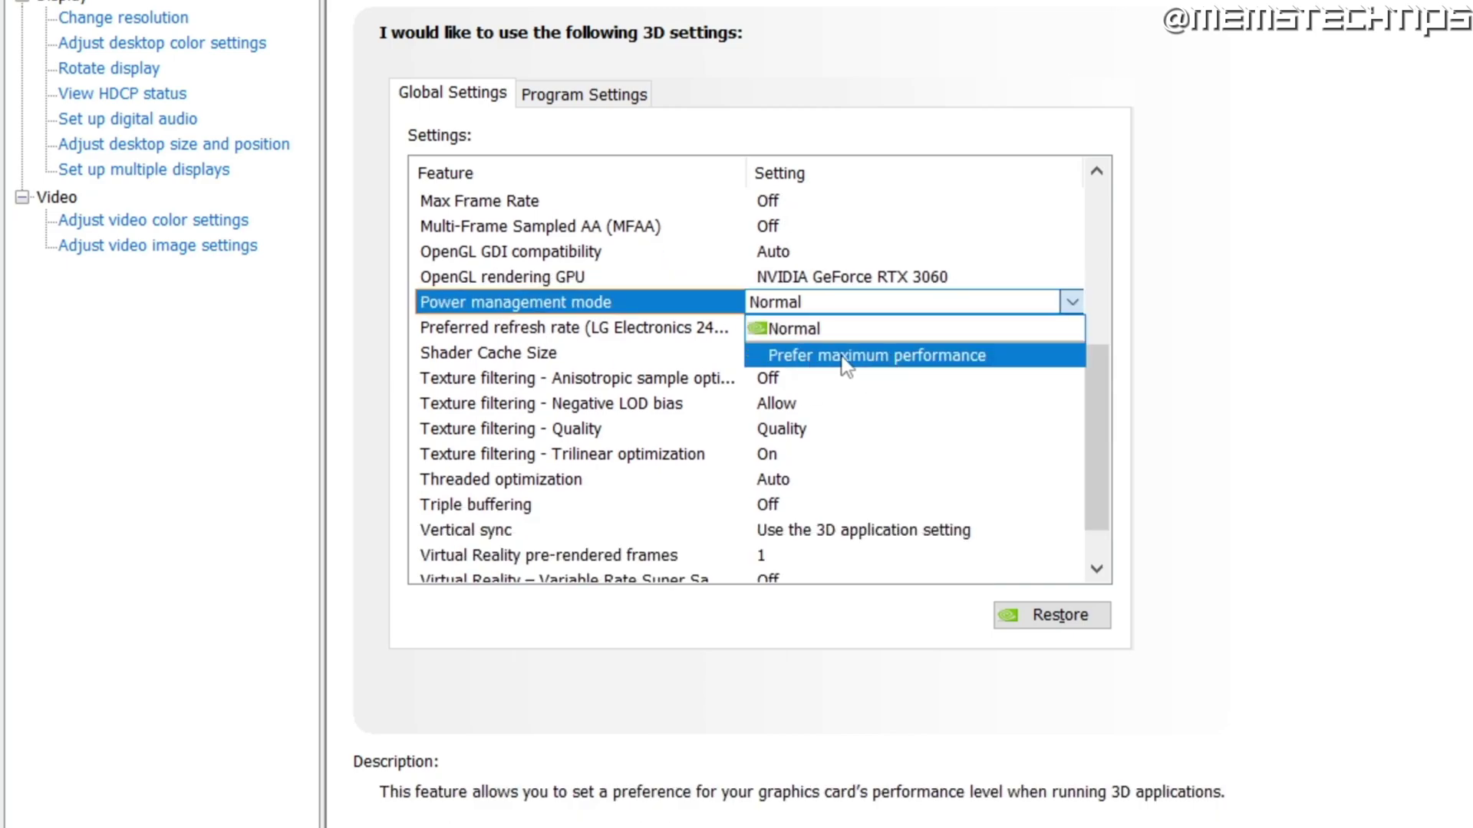
{"action": "left_click", "coordinate": [880, 367]}
{"action": "scroll", "coordinate": [1074, 356], "scroll_direction": "up", "scroll_amount": 3}
{"action": "scroll", "coordinate": [611, 368], "scroll_direction": "down", "scroll_amount": 3}
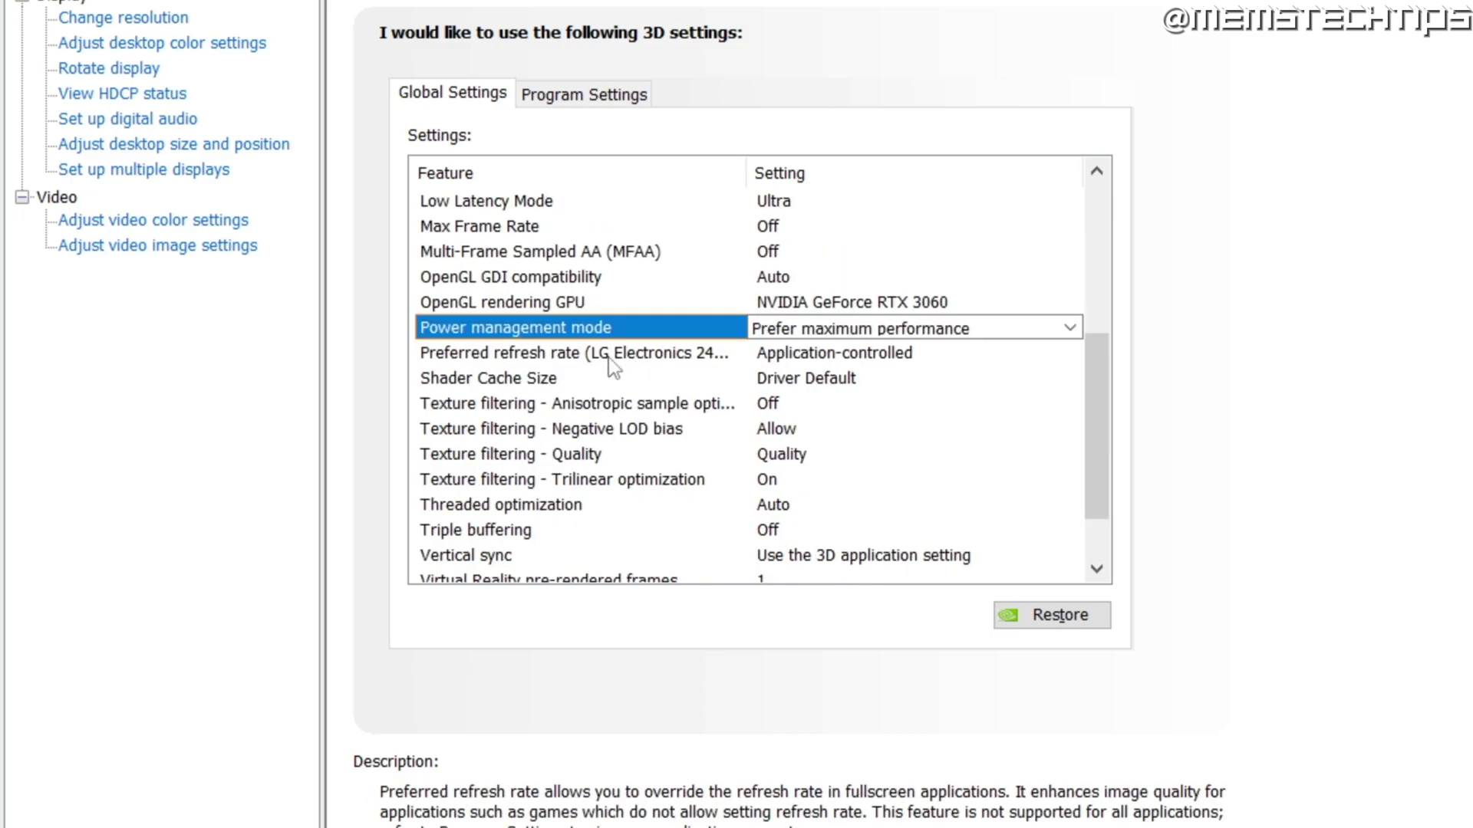
{"action": "left_click", "coordinate": [841, 358]}
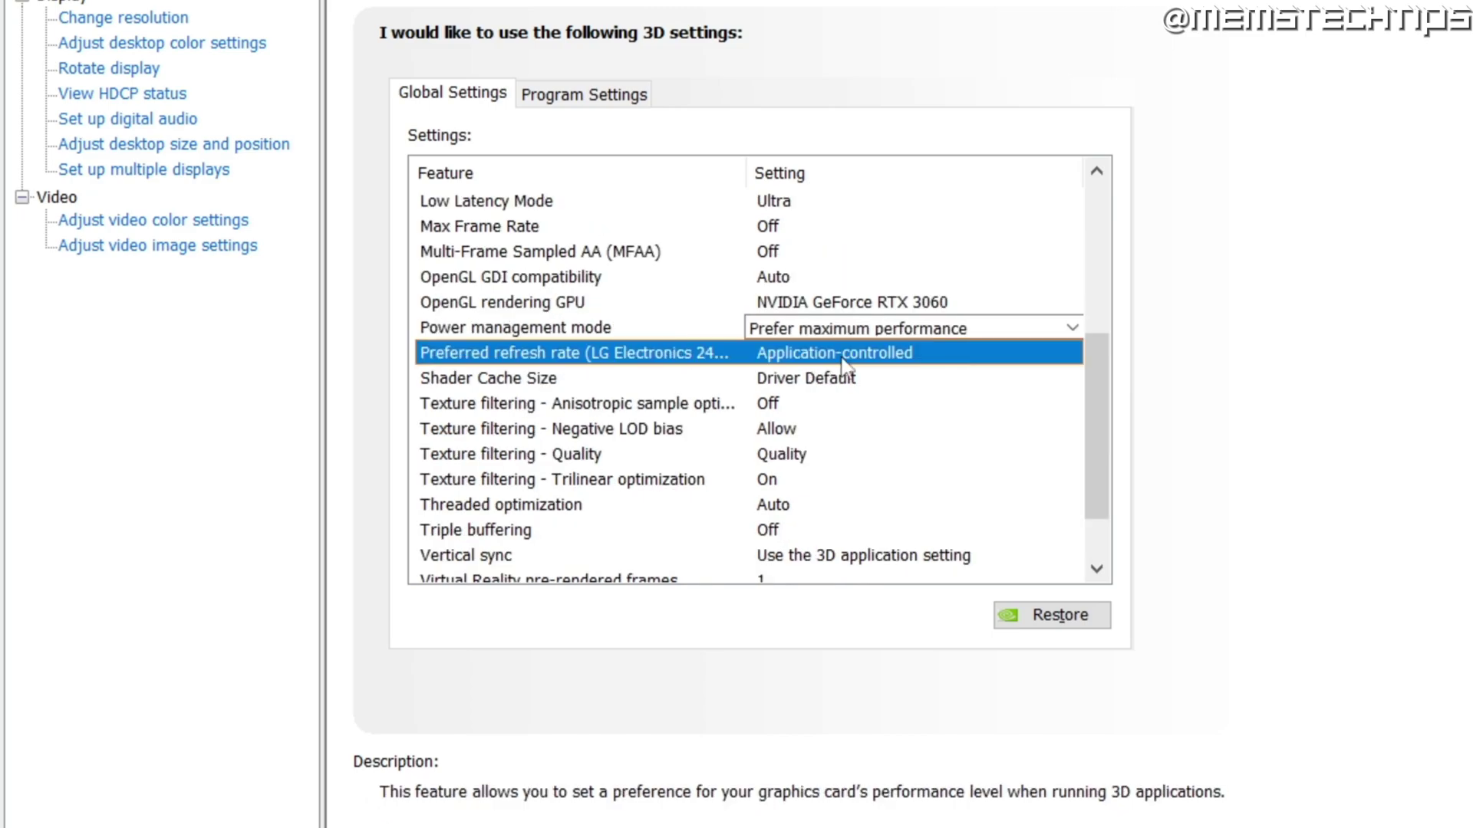
{"action": "left_click", "coordinate": [840, 357]}
{"action": "left_click", "coordinate": [861, 382]}
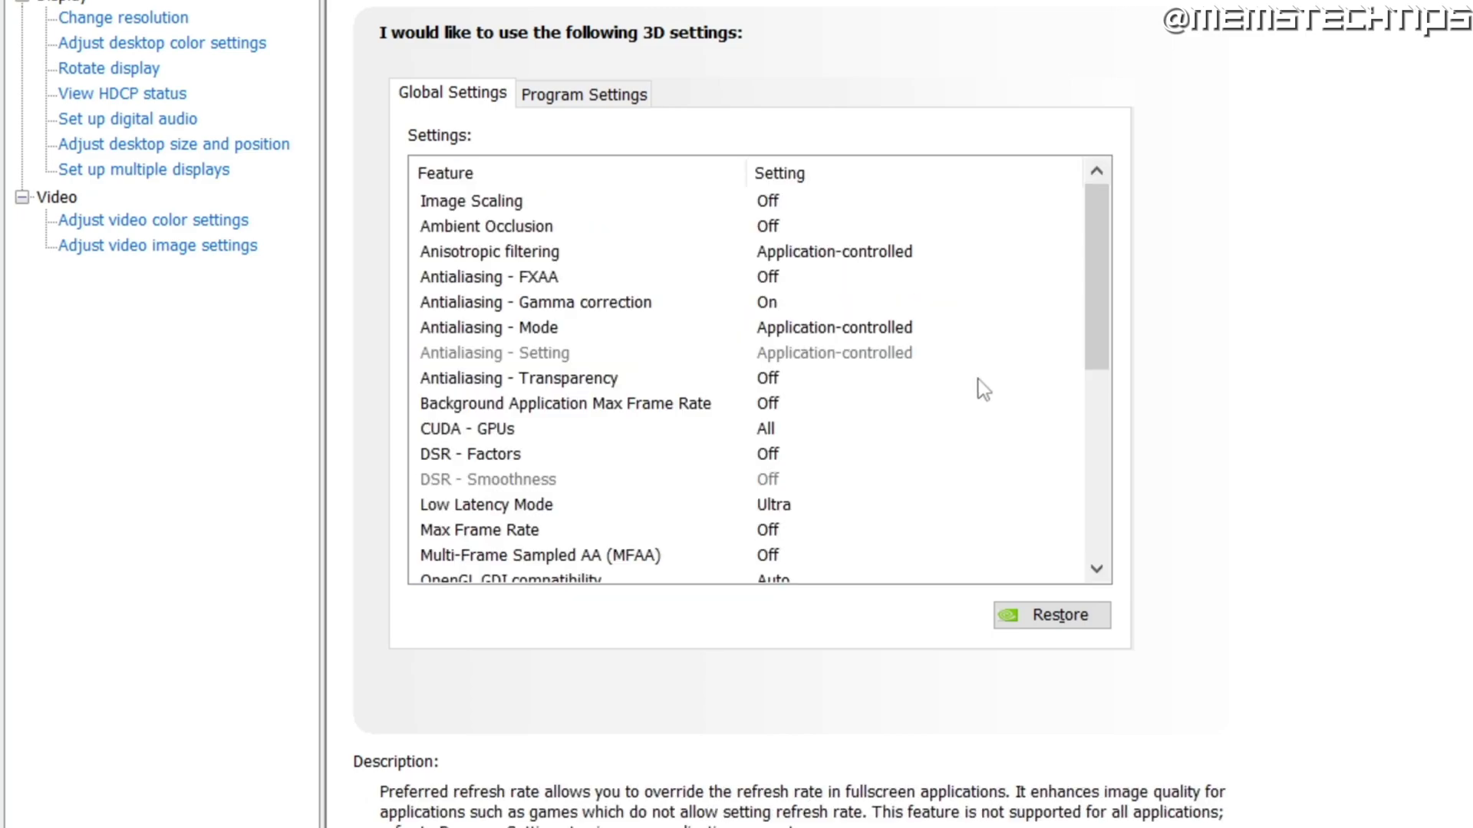
Set Texture filtering - Quality to High performance and change the Vertical sync setting.
{"action": "left_click_drag", "start_coordinate": [1097, 266], "coordinate": [1095, 466]}
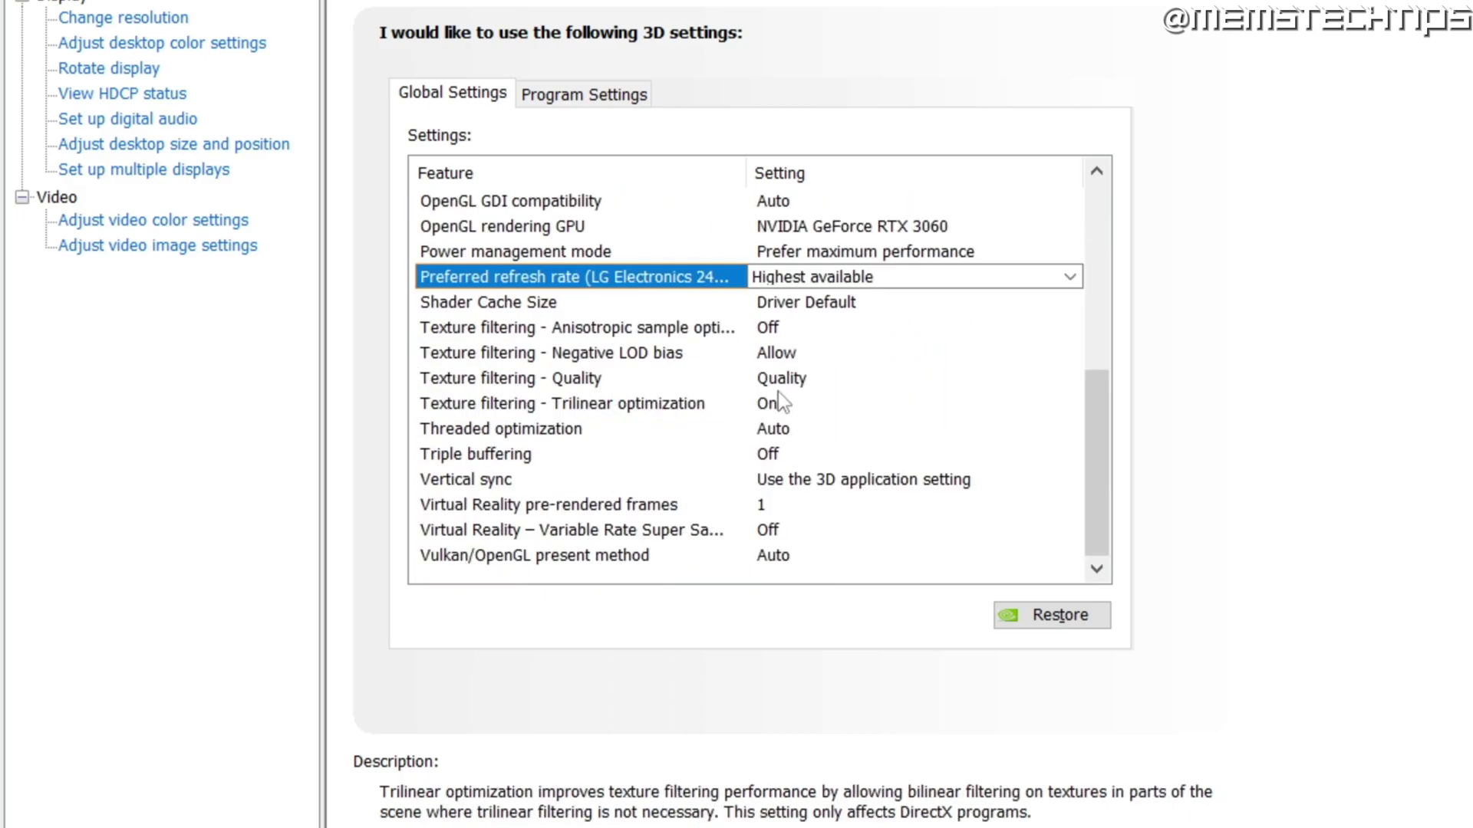
{"action": "left_click", "coordinate": [813, 380]}
{"action": "left_click", "coordinate": [825, 384]}
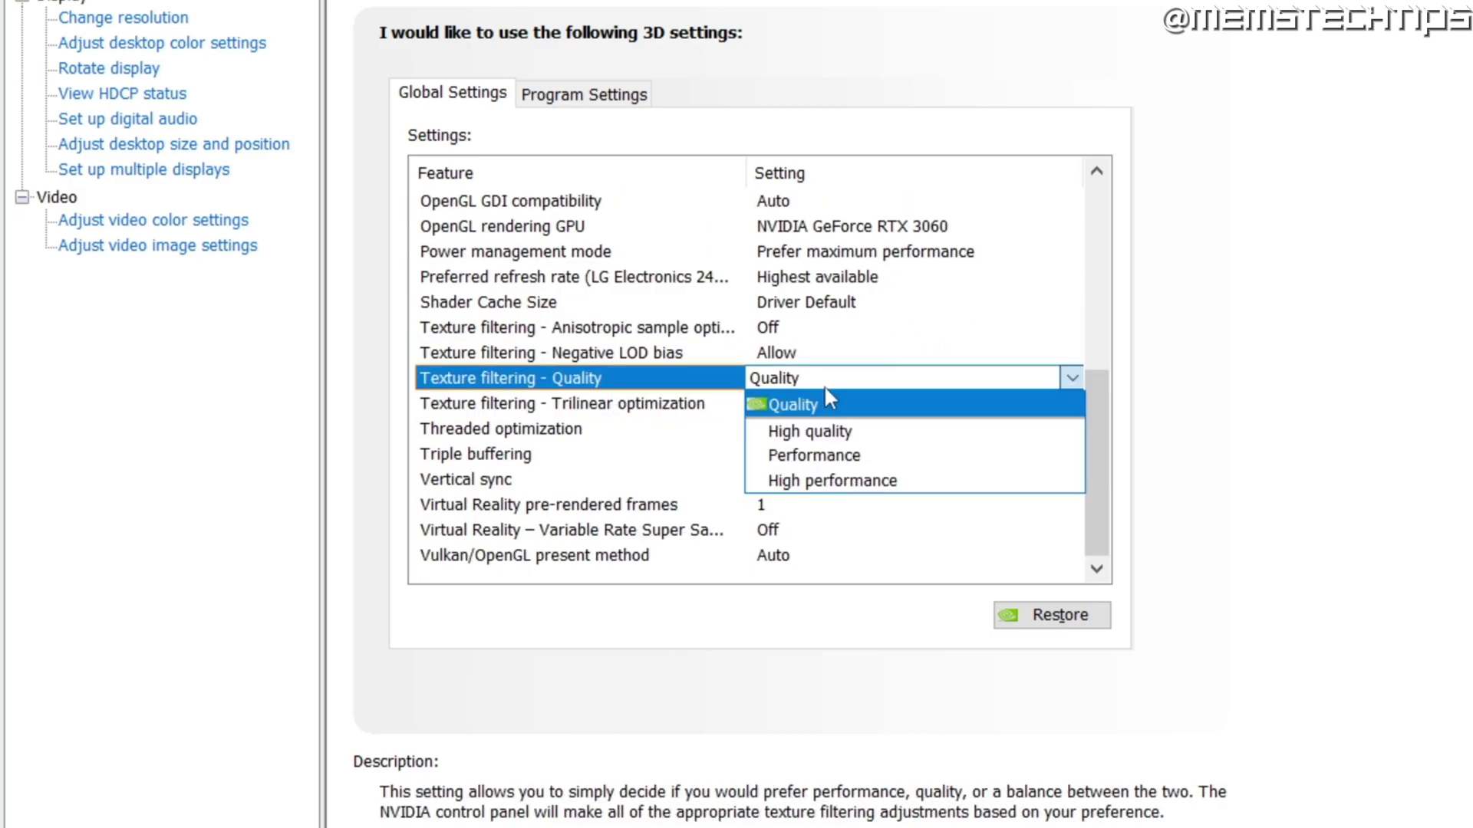
{"action": "left_click", "coordinate": [837, 483]}
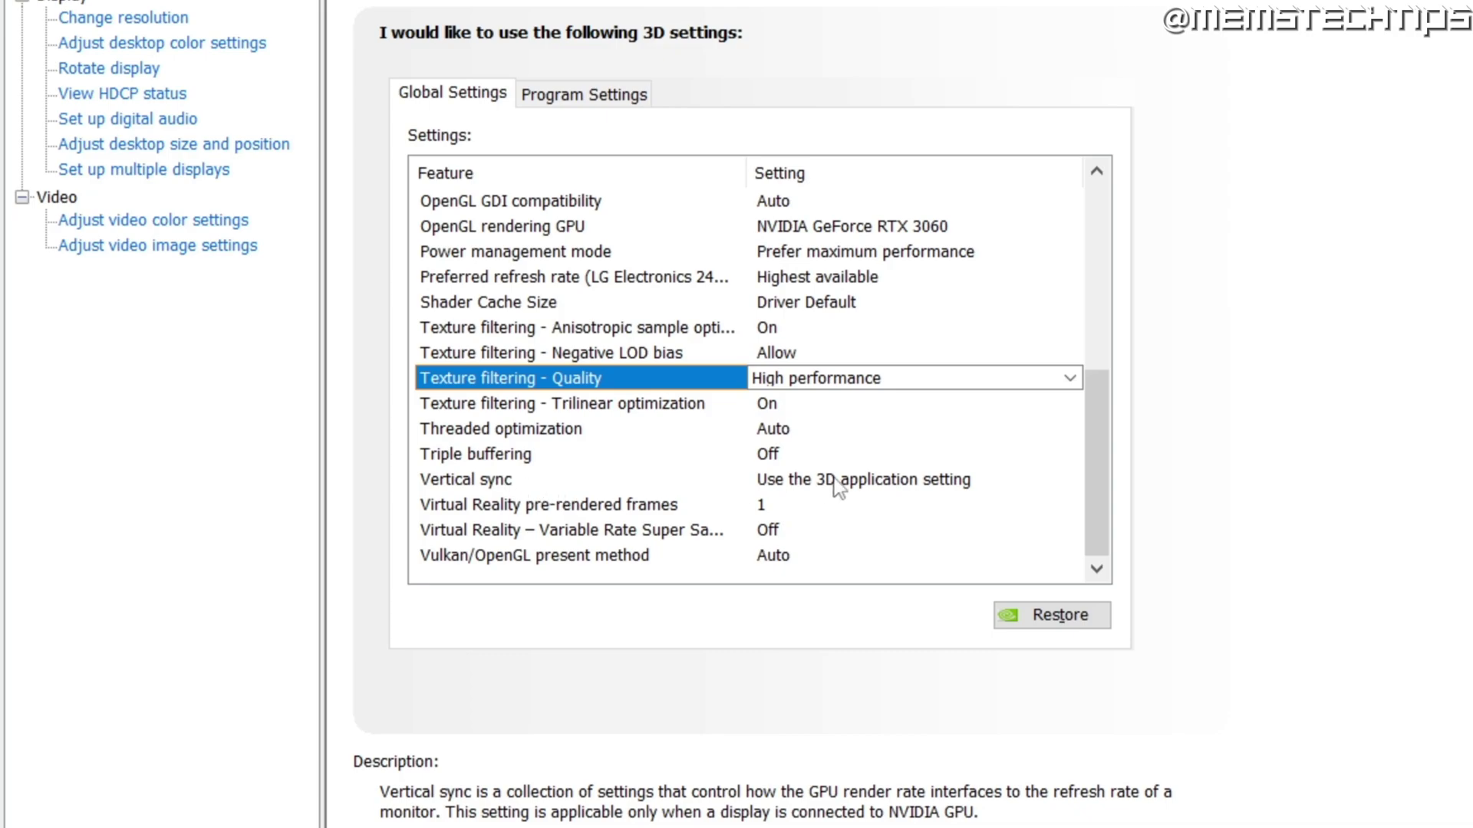
{"action": "left_click", "coordinate": [836, 479]}
{"action": "left_click", "coordinate": [836, 483]}
{"action": "left_click", "coordinate": [813, 550]}
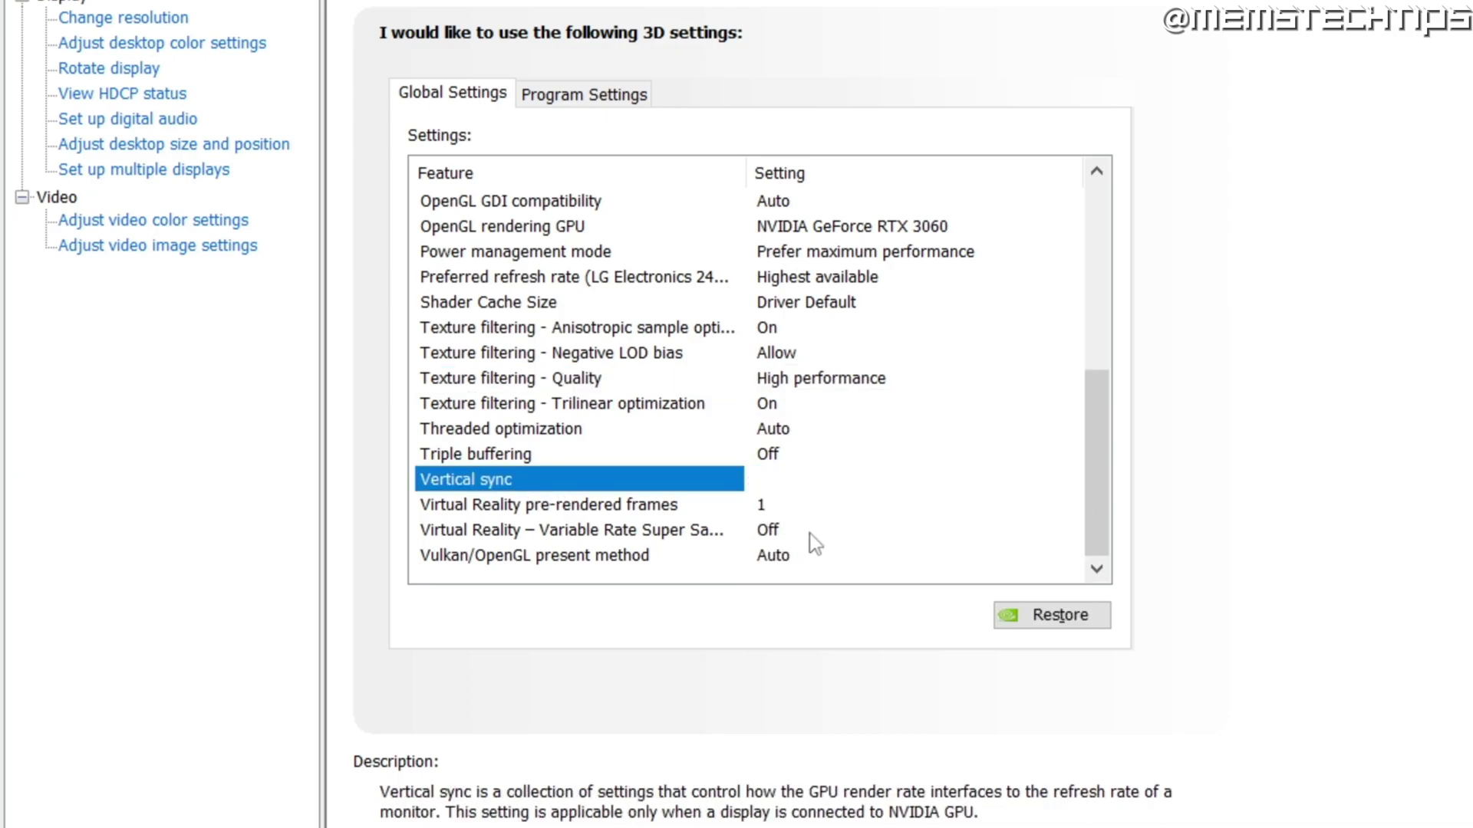
Look over the full list of global 3D settings and apply the changes.
{"action": "scroll", "coordinate": [1082, 477], "scroll_direction": "up", "scroll_amount": 5}
{"action": "scroll", "coordinate": [1082, 460], "scroll_direction": "down", "scroll_amount": 10}
{"action": "scroll", "coordinate": [1097, 322], "scroll_direction": "up", "scroll_amount": 10}
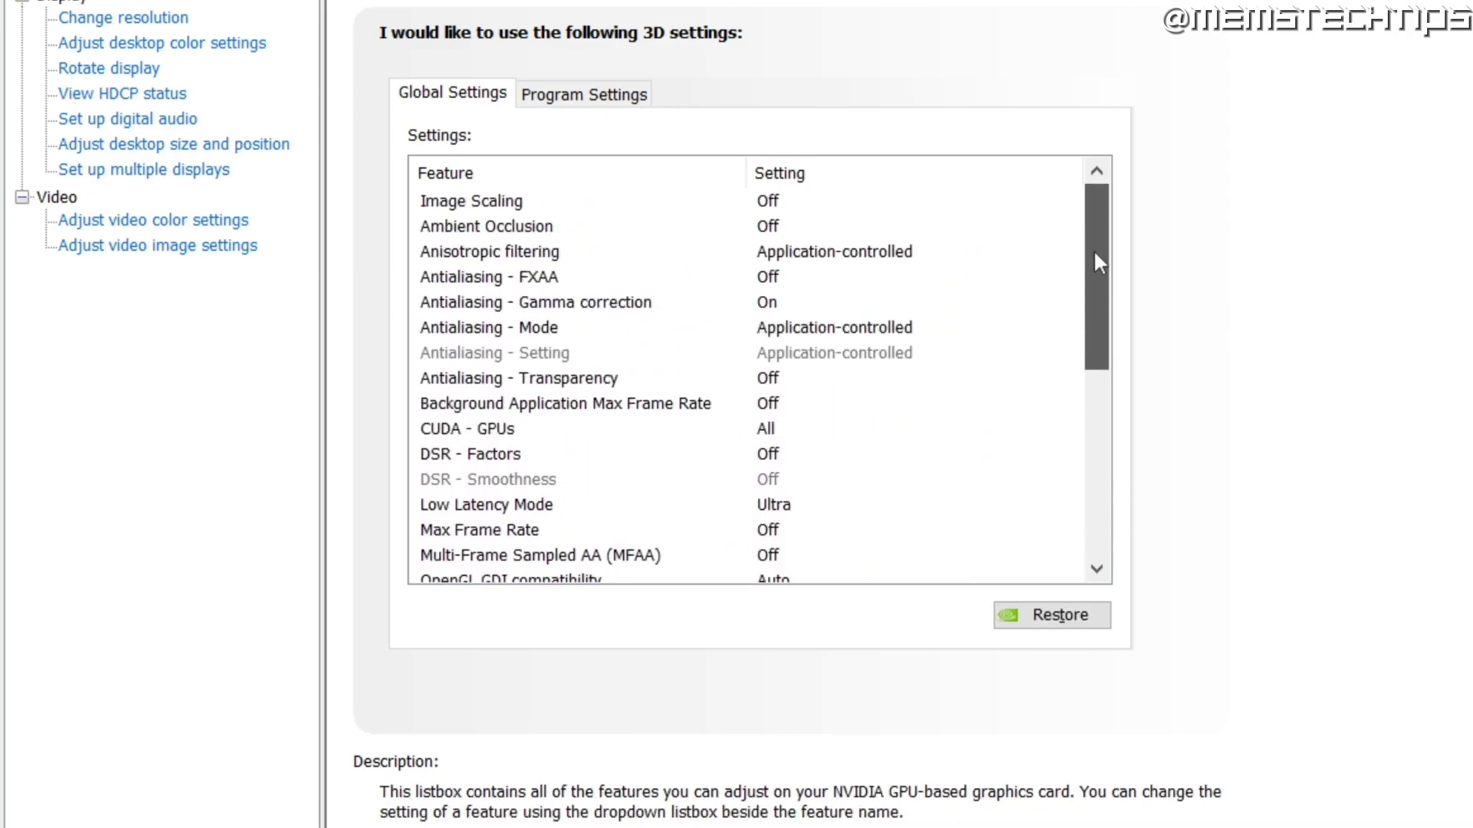
{"action": "scroll", "coordinate": [1104, 345], "scroll_direction": "down", "scroll_amount": 10}
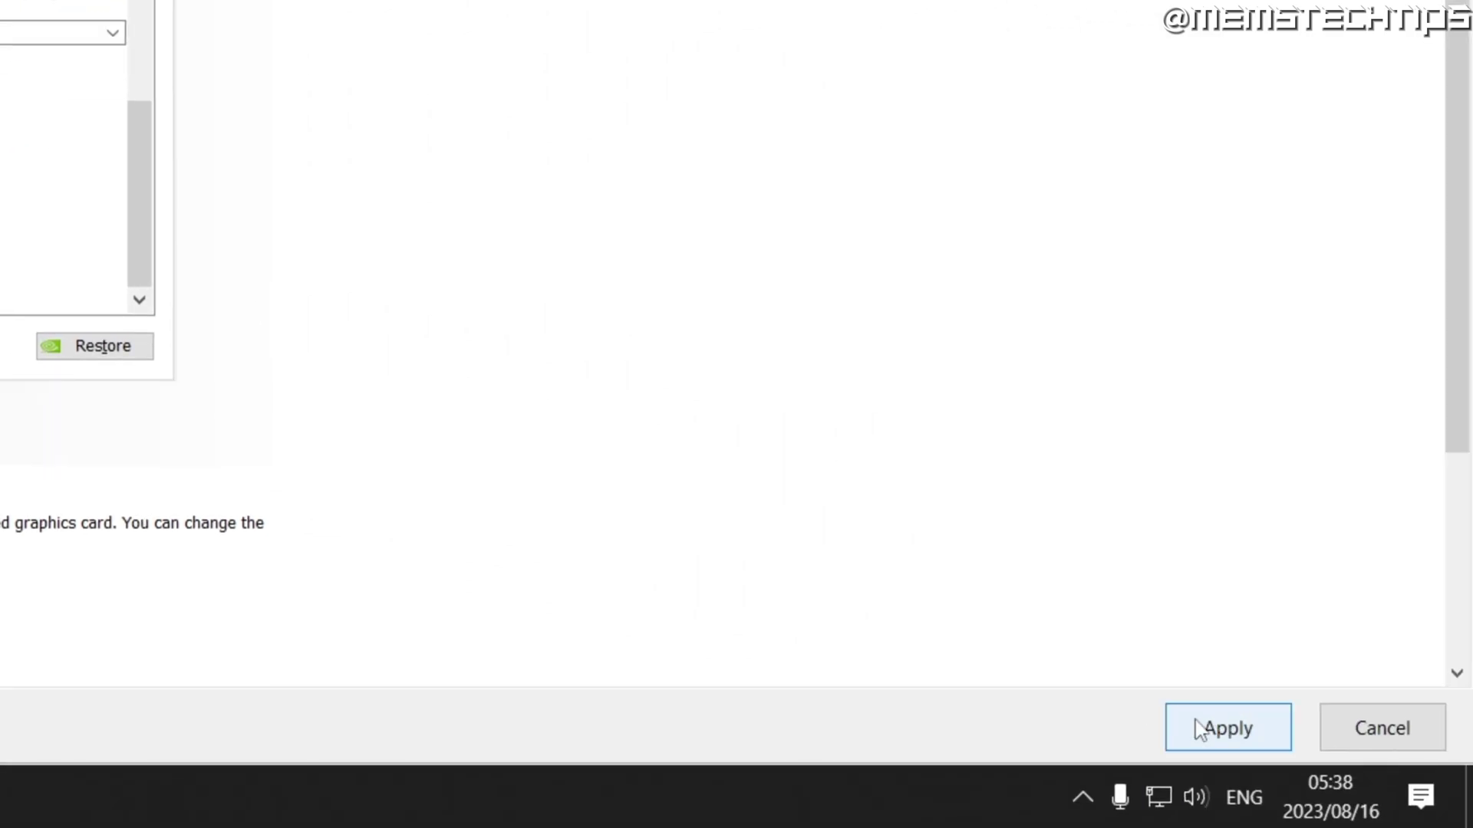
{"action": "left_click", "coordinate": [1178, 717]}
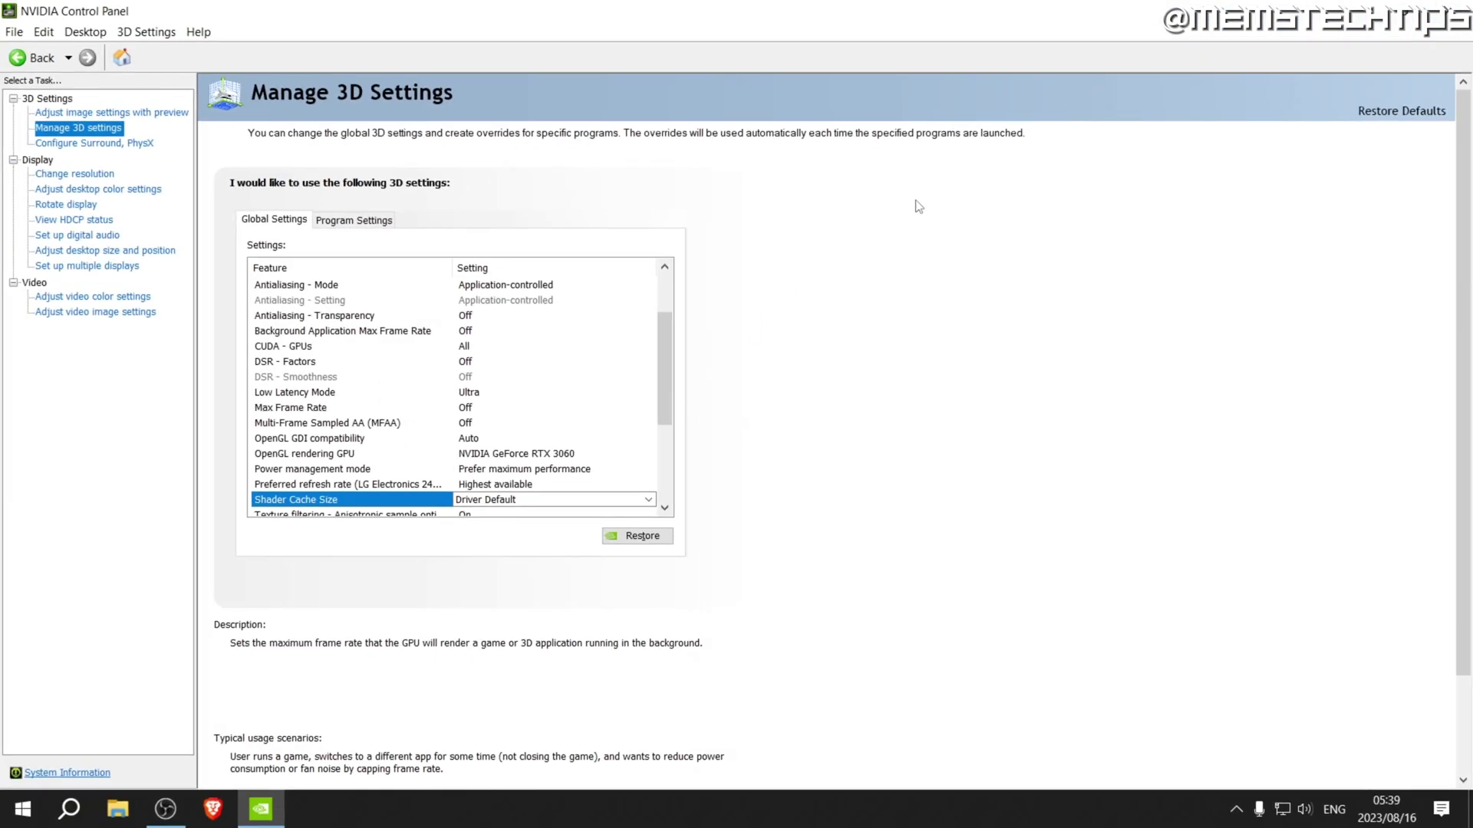